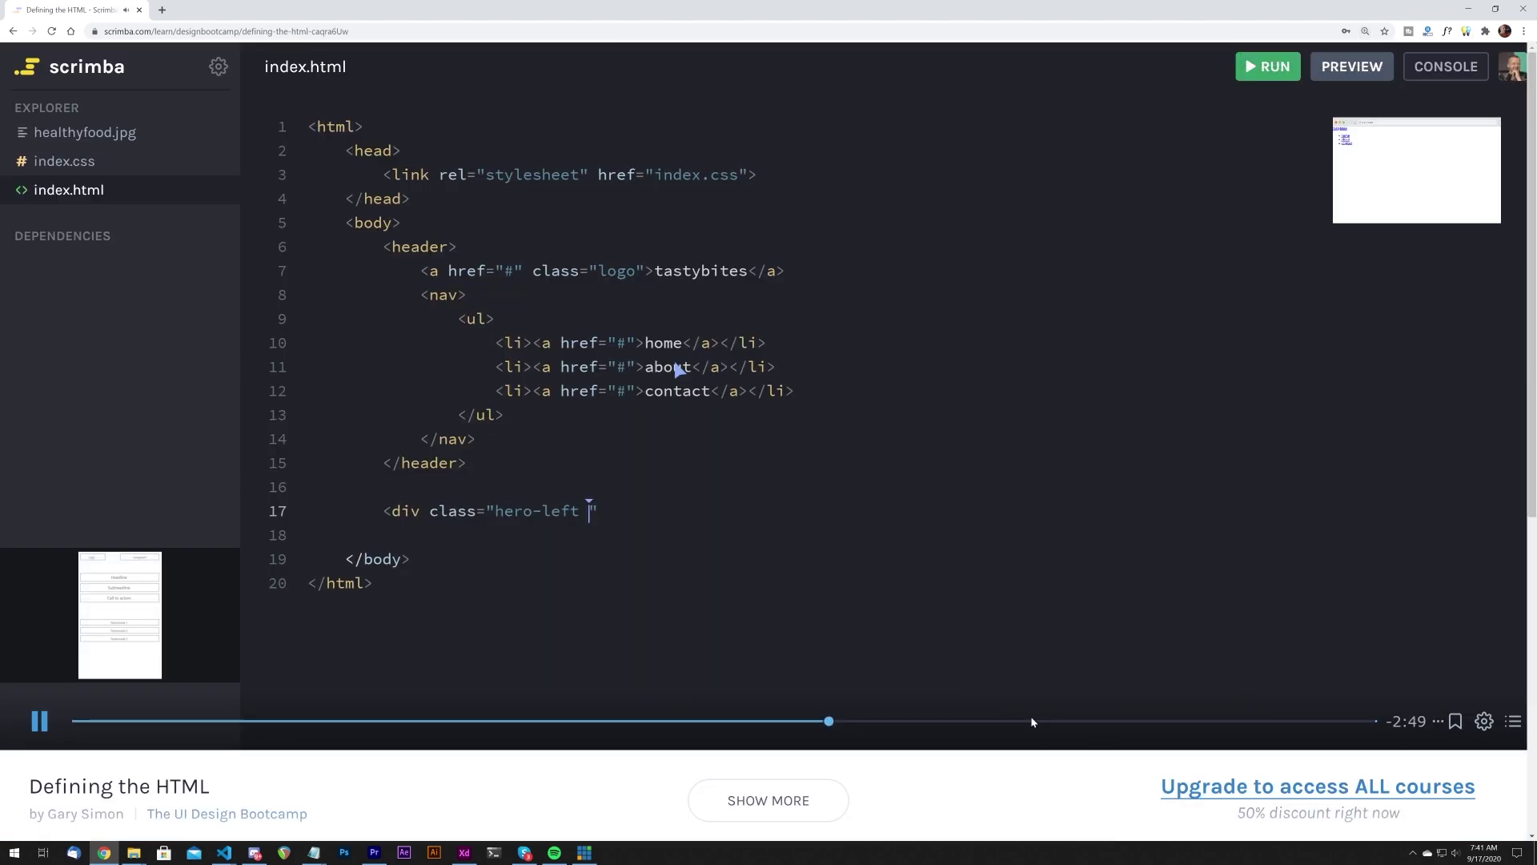
Step: Skip the lesson video to near its end, then return to the course overview and zoom out
click(1028, 722)
click(1174, 722)
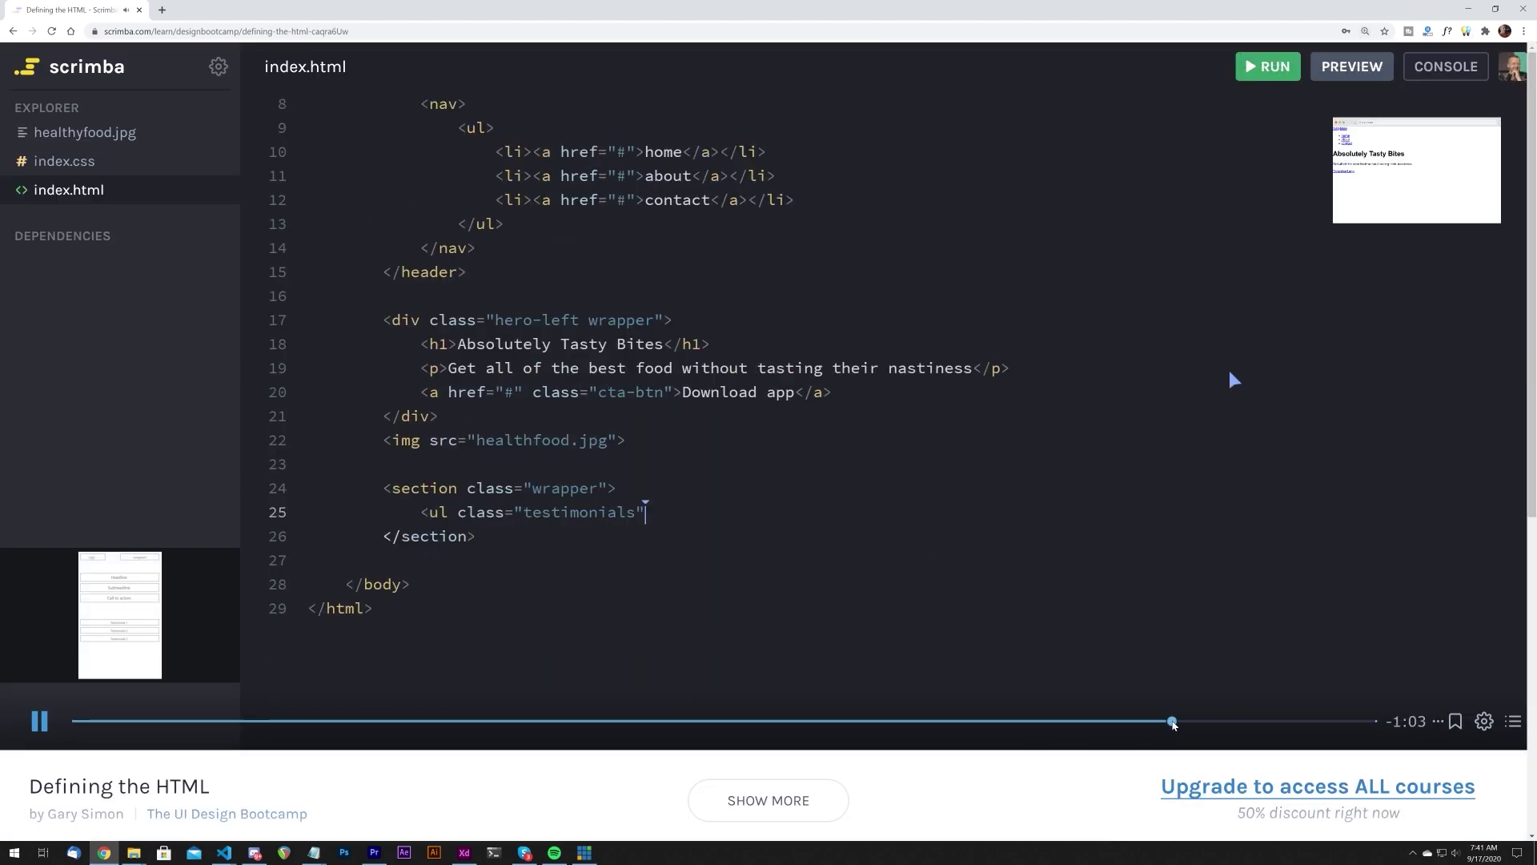
click(1305, 722)
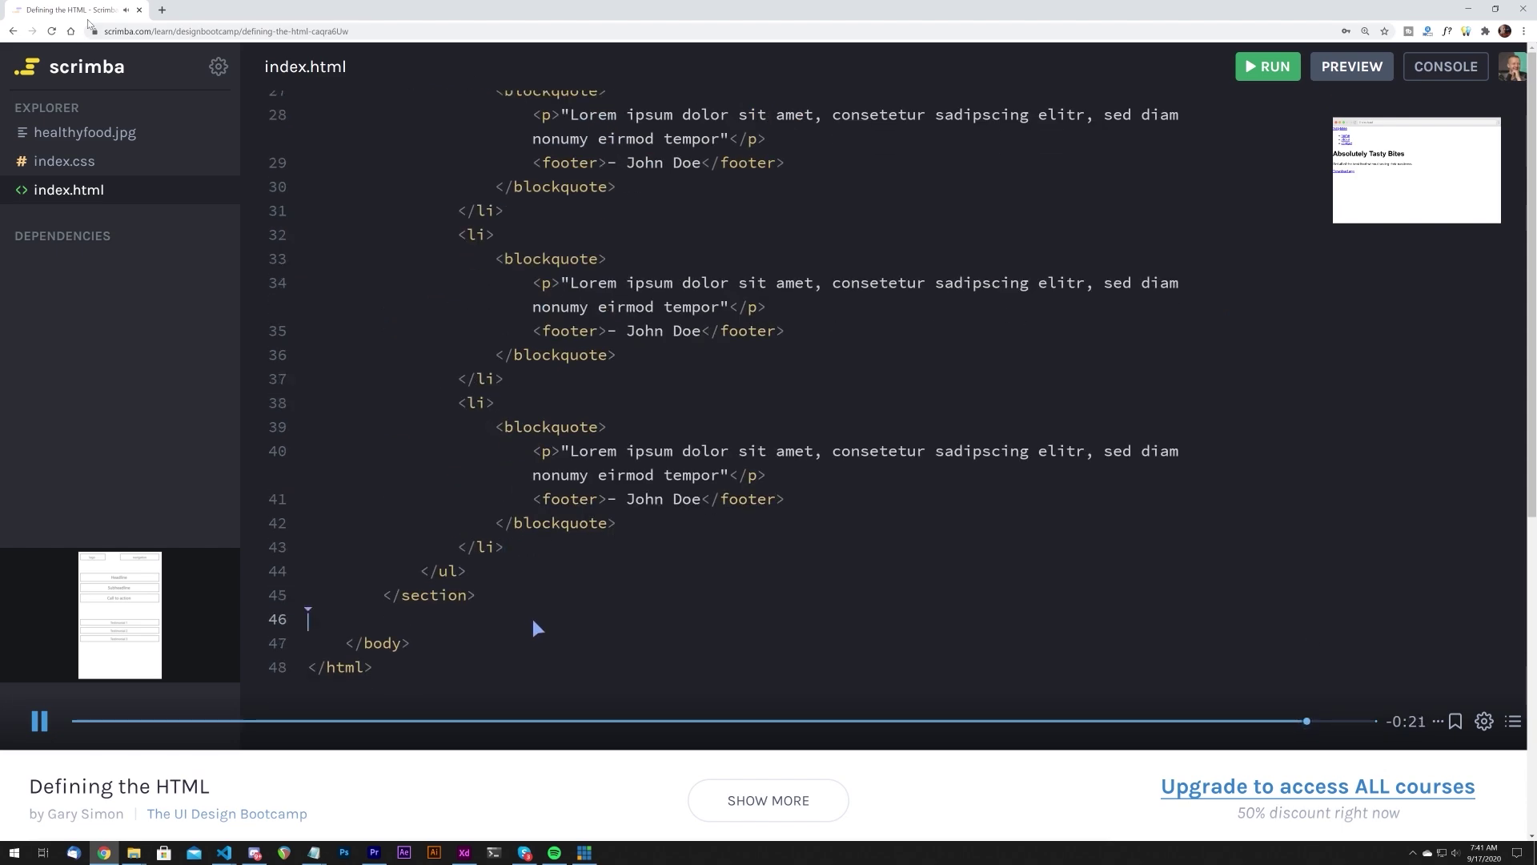
click(13, 32)
key(ctrl+minus)
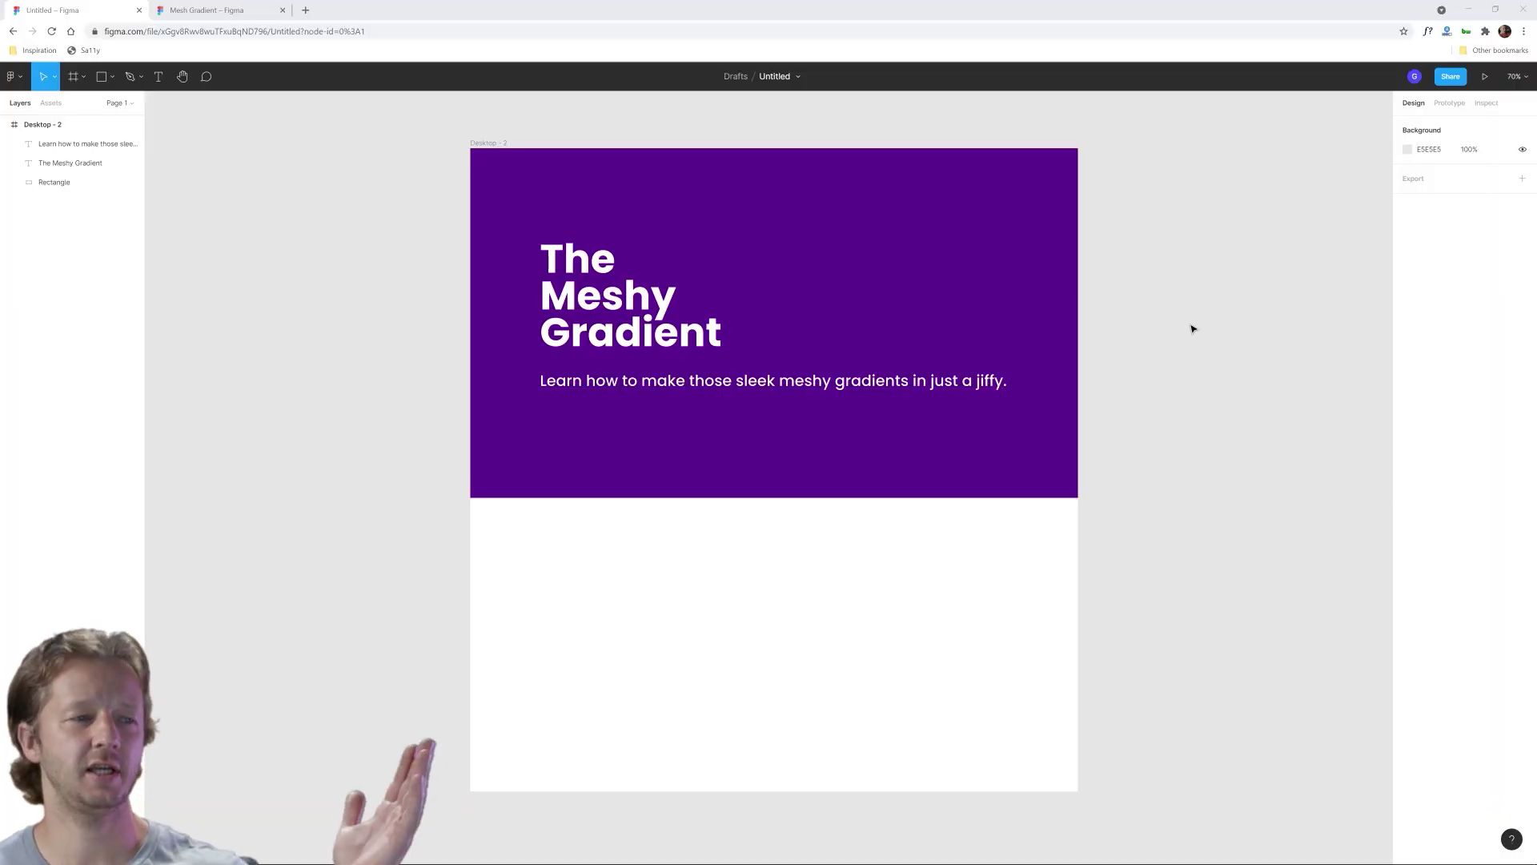
Step: Check the hero frame's layers, then go from the main menu to browsing plugins in the Figma Community
drag(396, 131, 1209, 721)
click(1201, 707)
click(1055, 374)
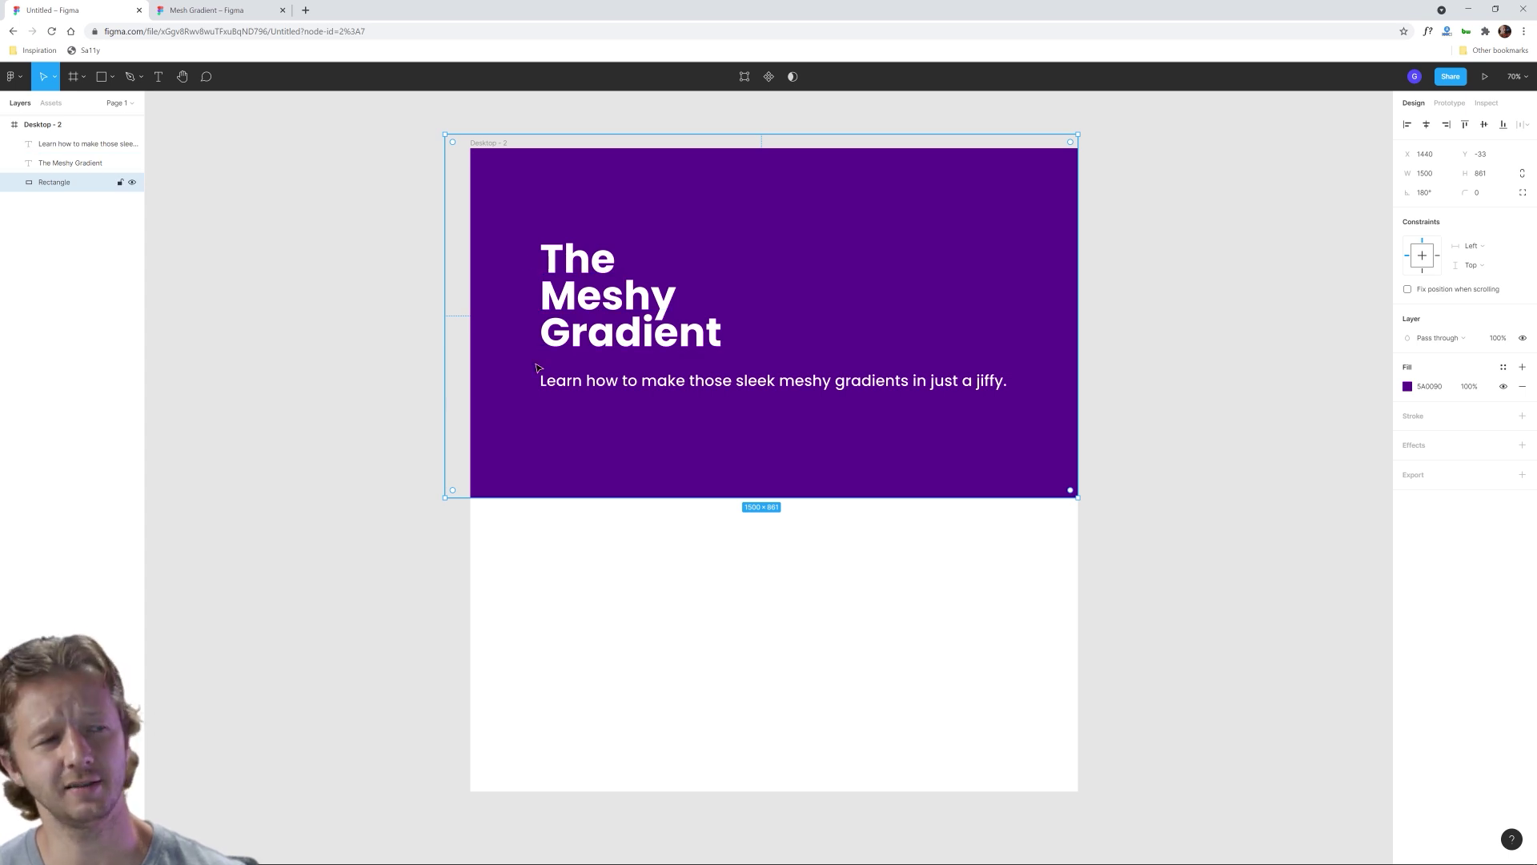
click(582, 555)
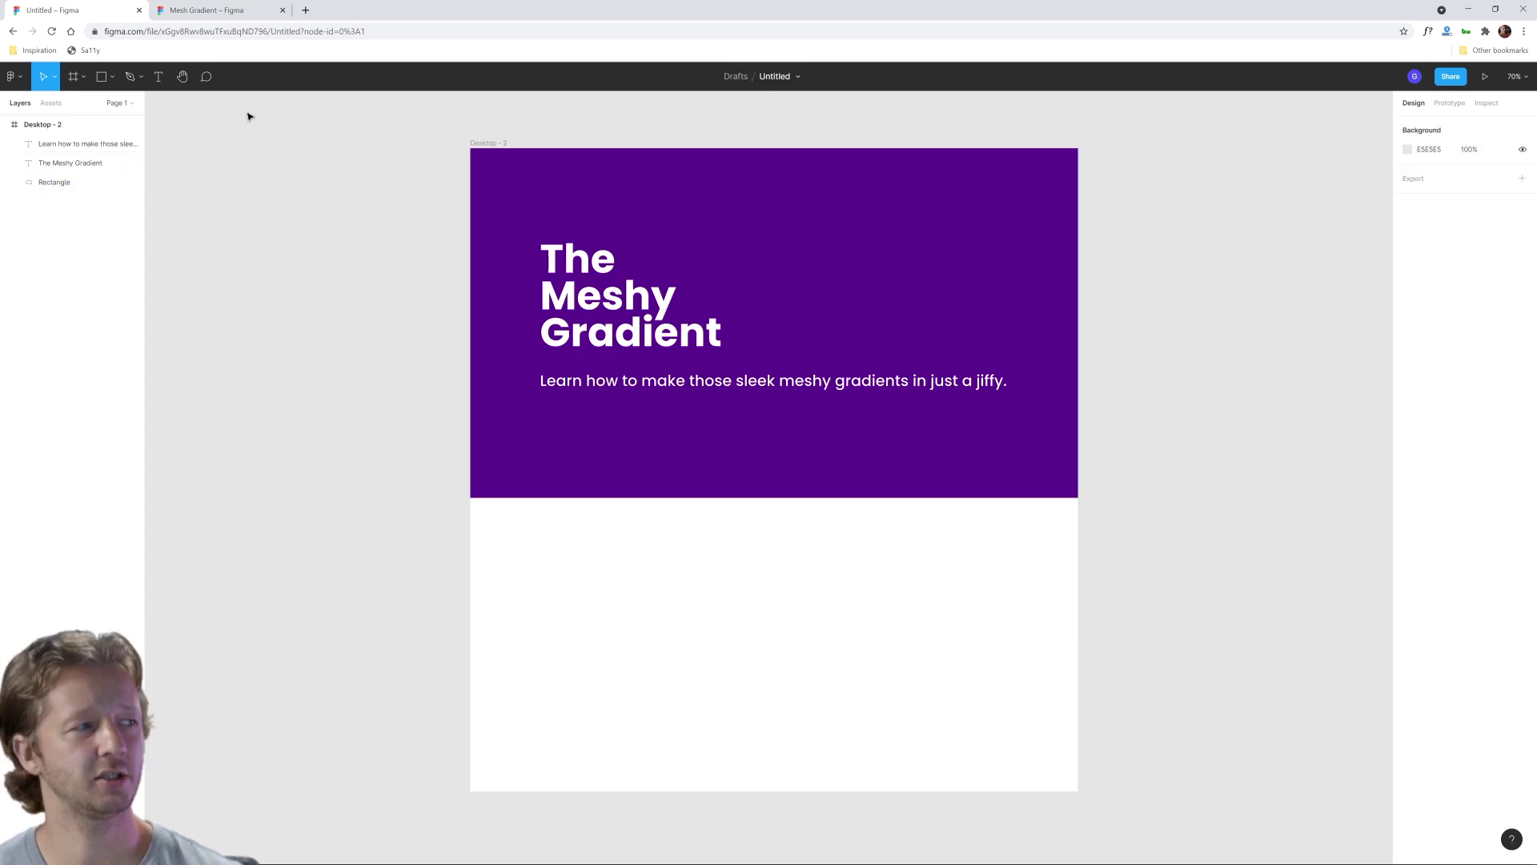
click(12, 76)
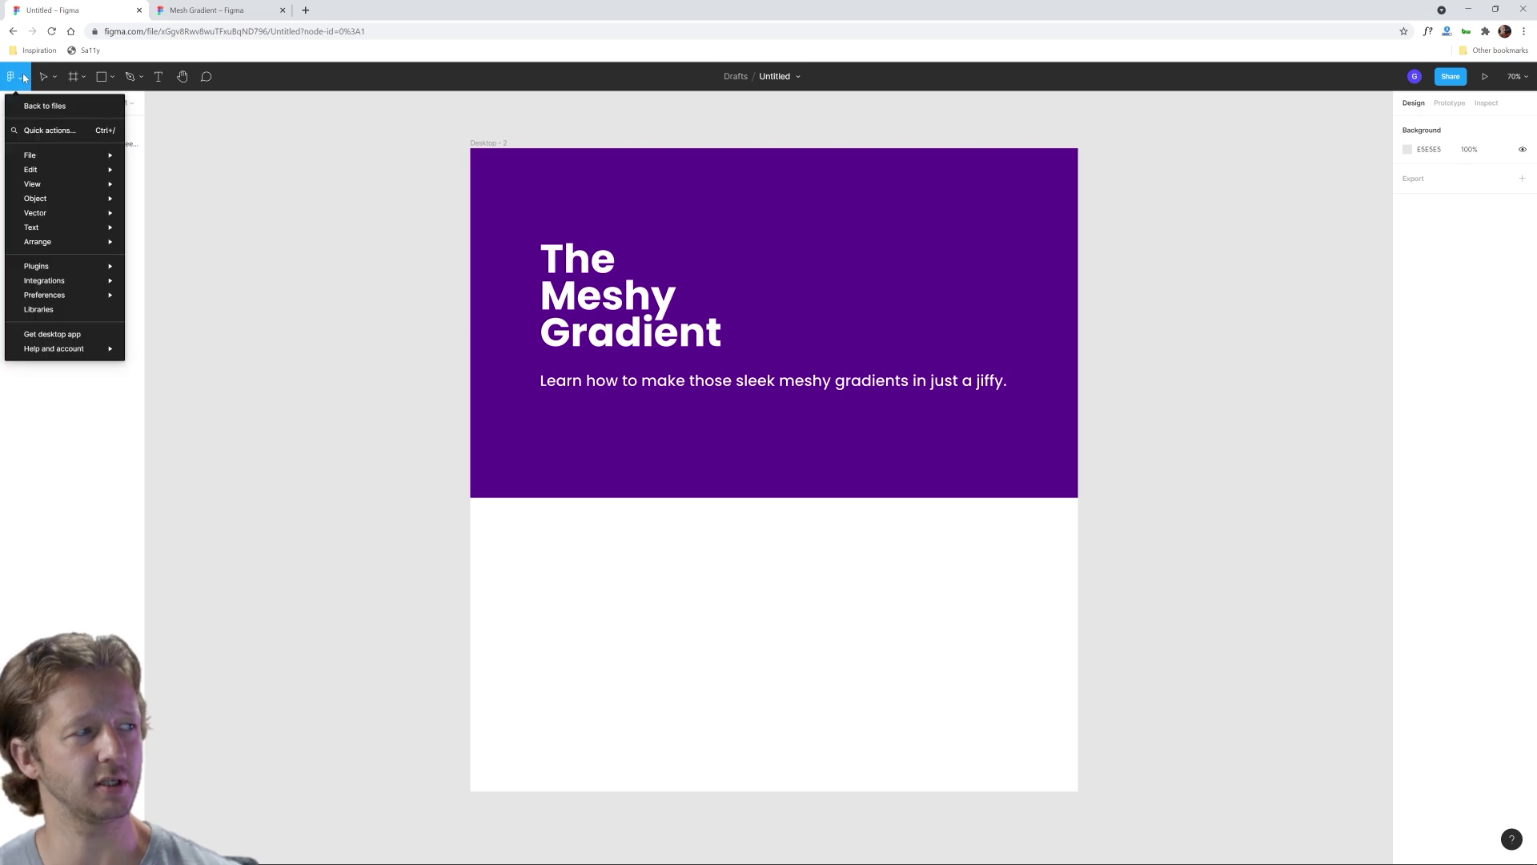
mouse_move(71, 266)
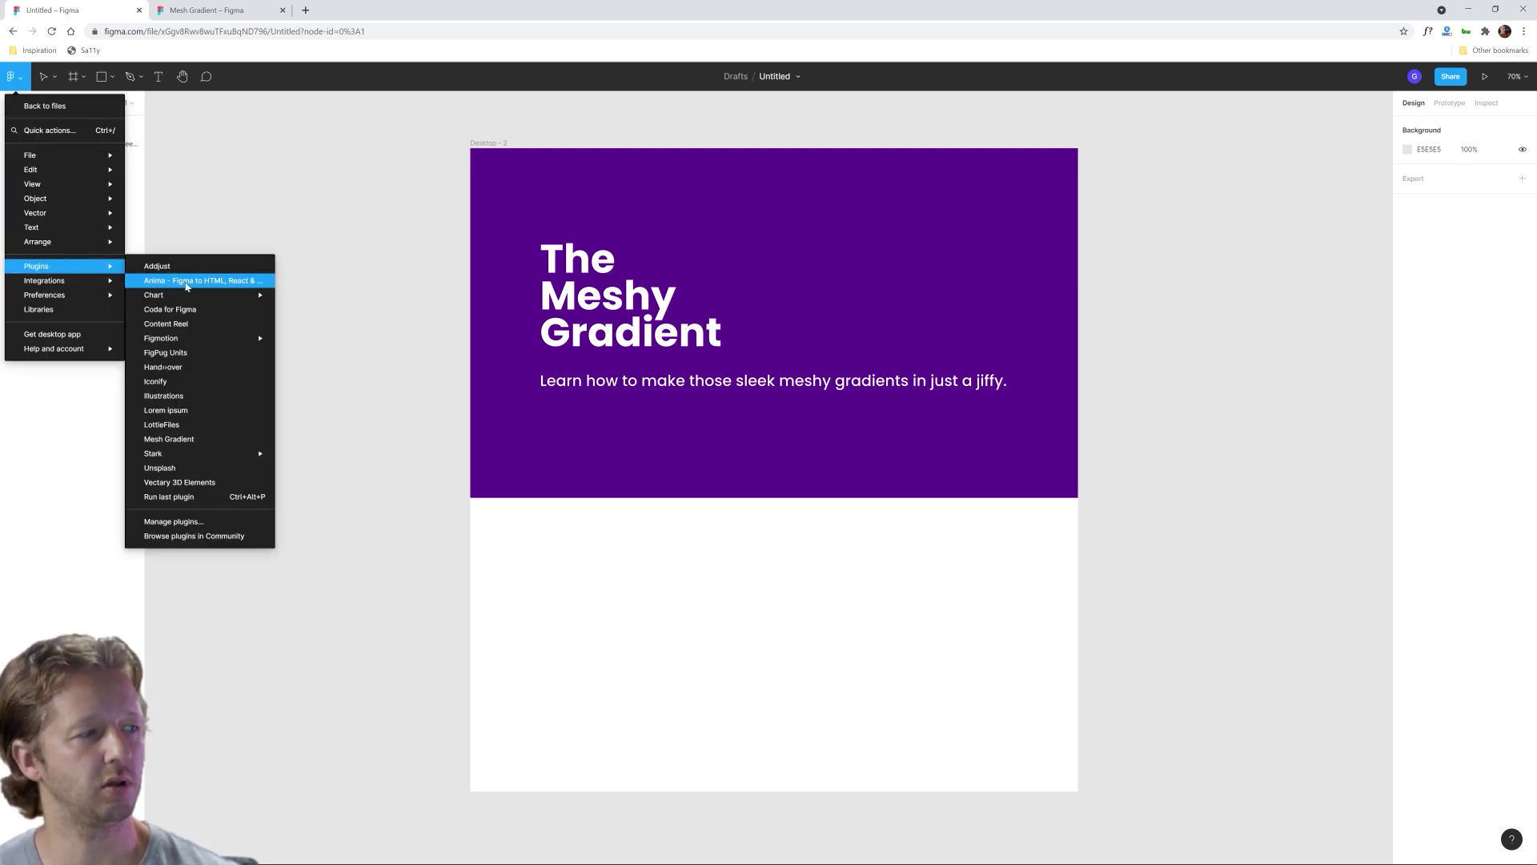
click(210, 537)
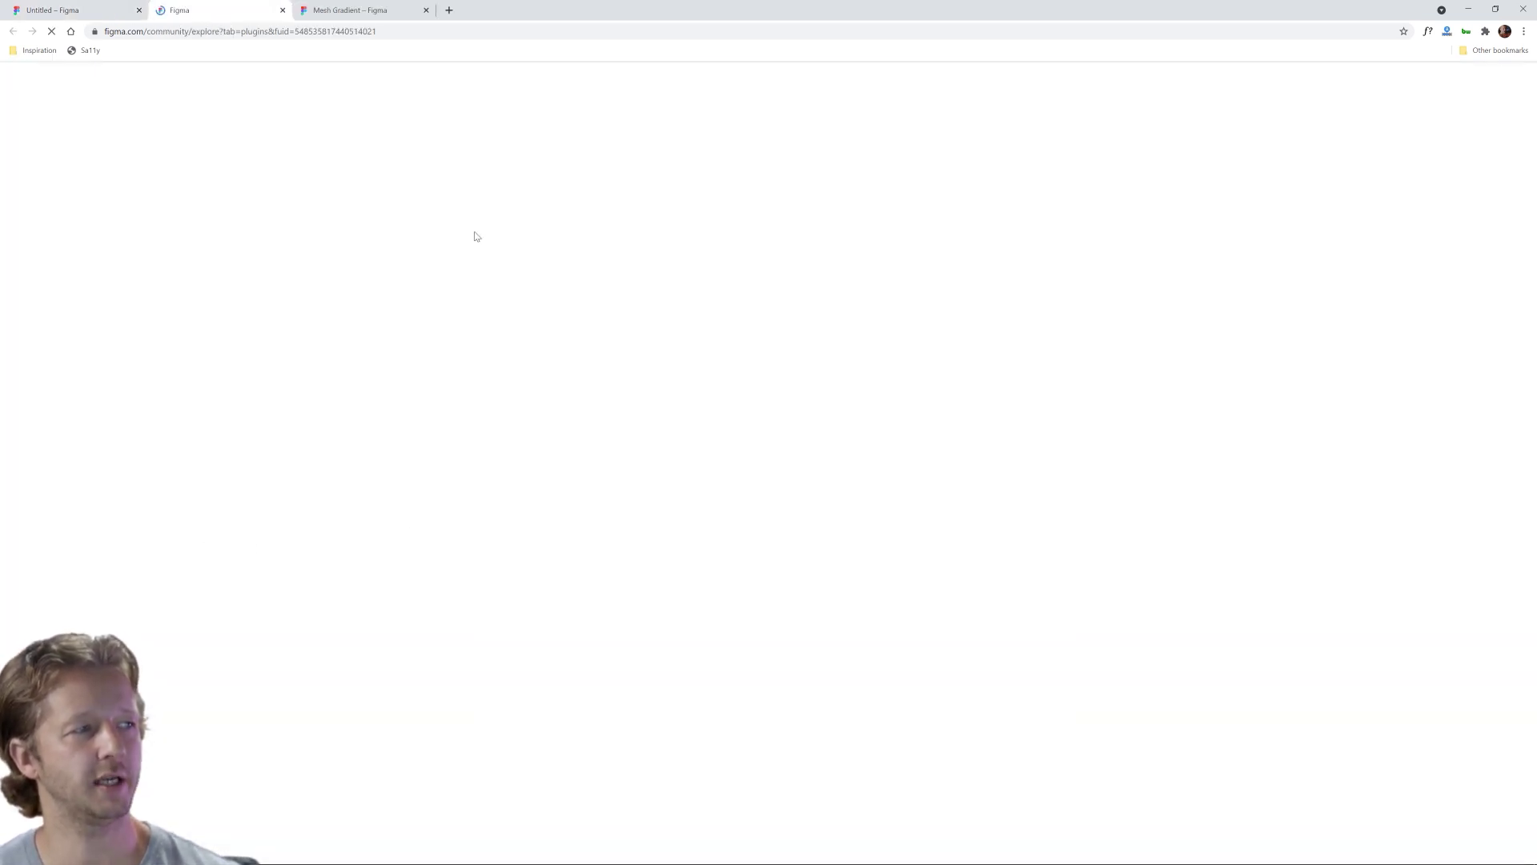
click(426, 10)
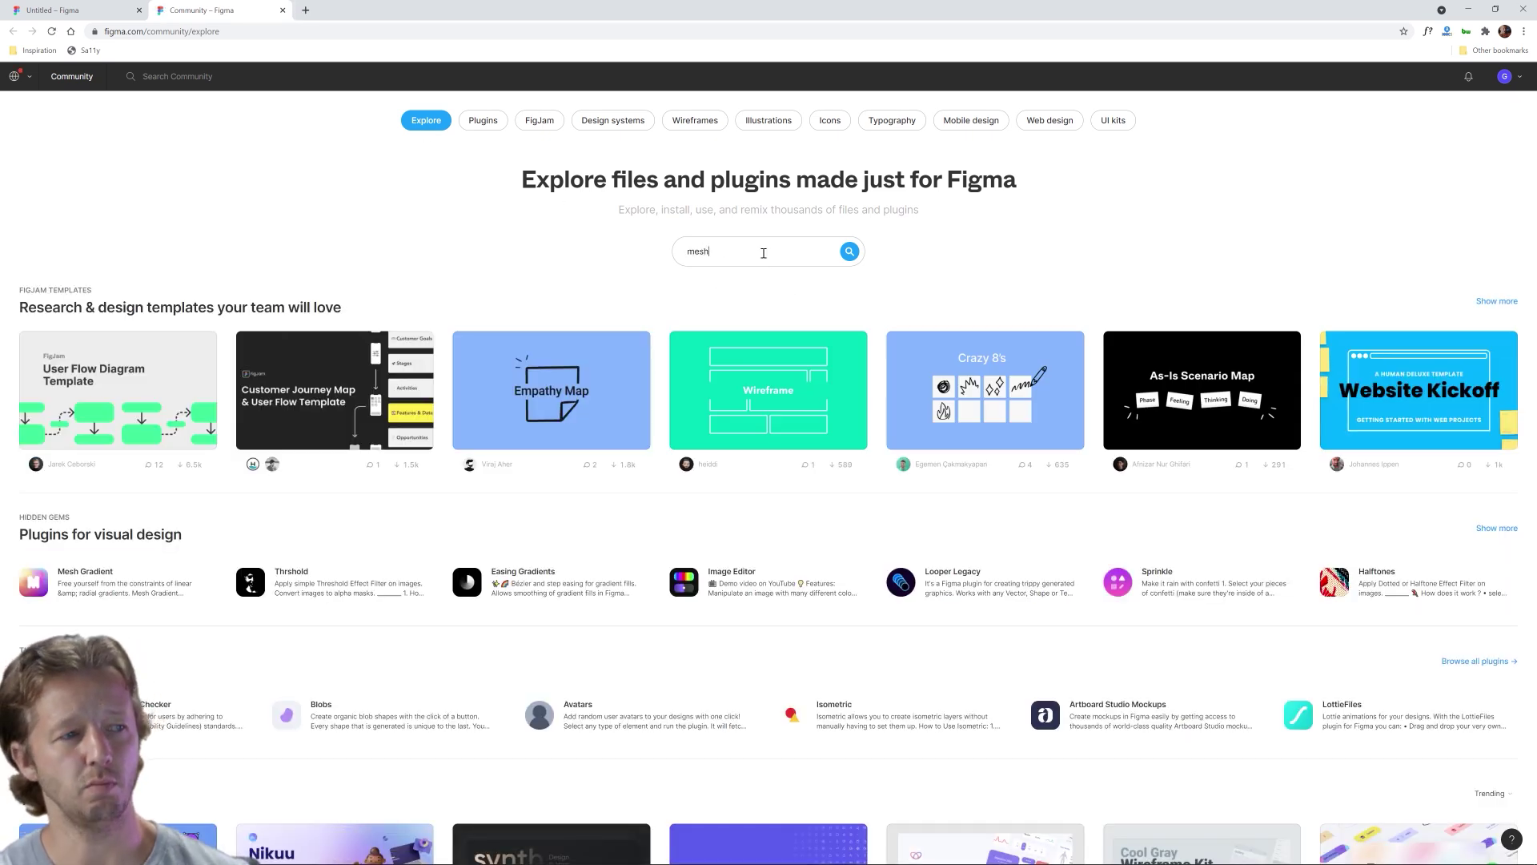
Step: Search the Community plugins for 'mesh gradient' and open the Mesh Gradient plugin page
key(Return)
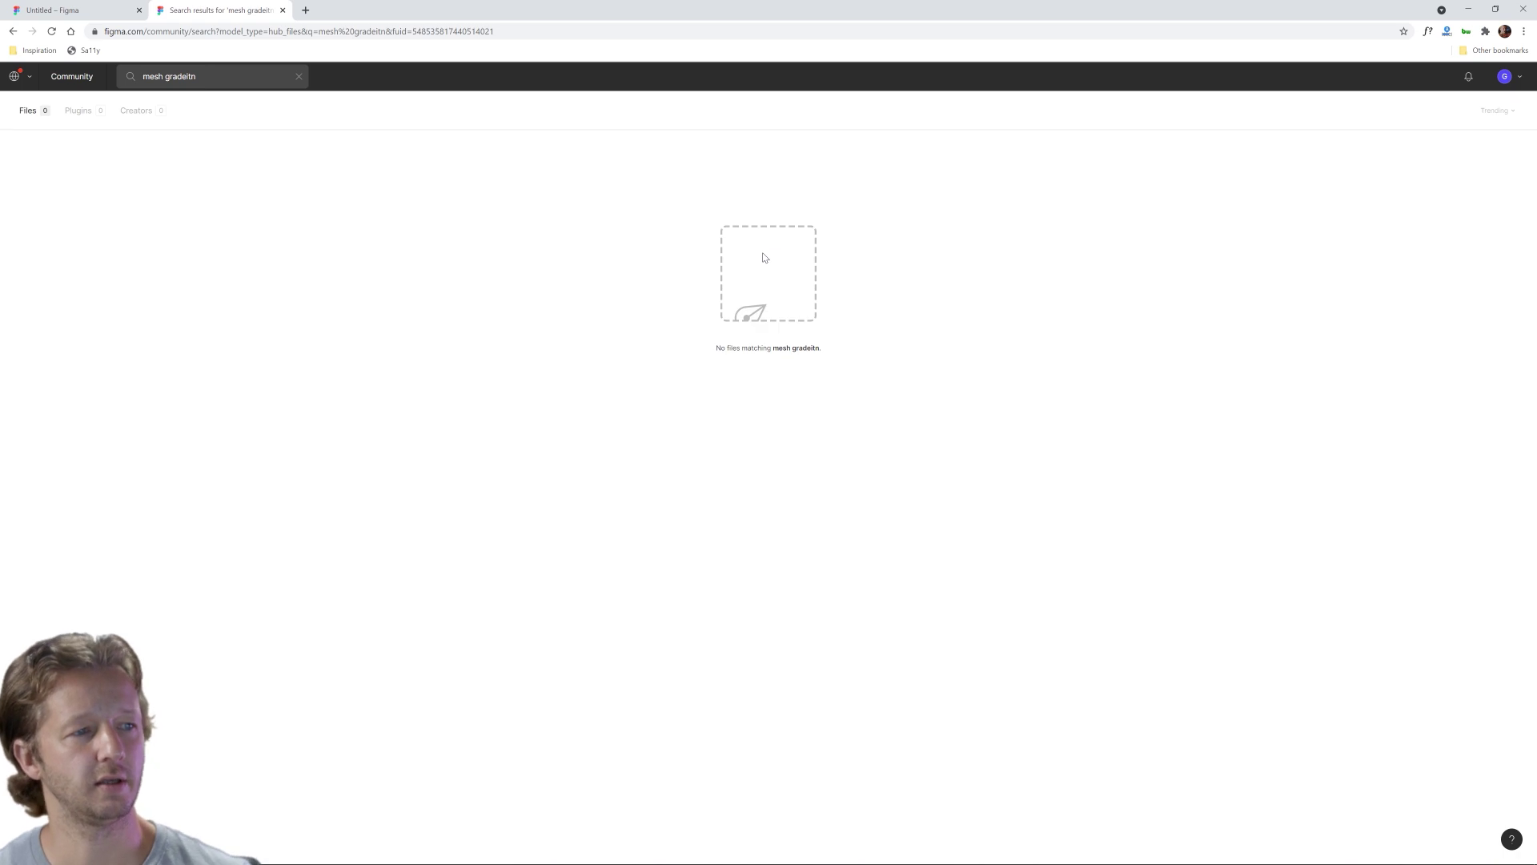
triple_click(220, 76)
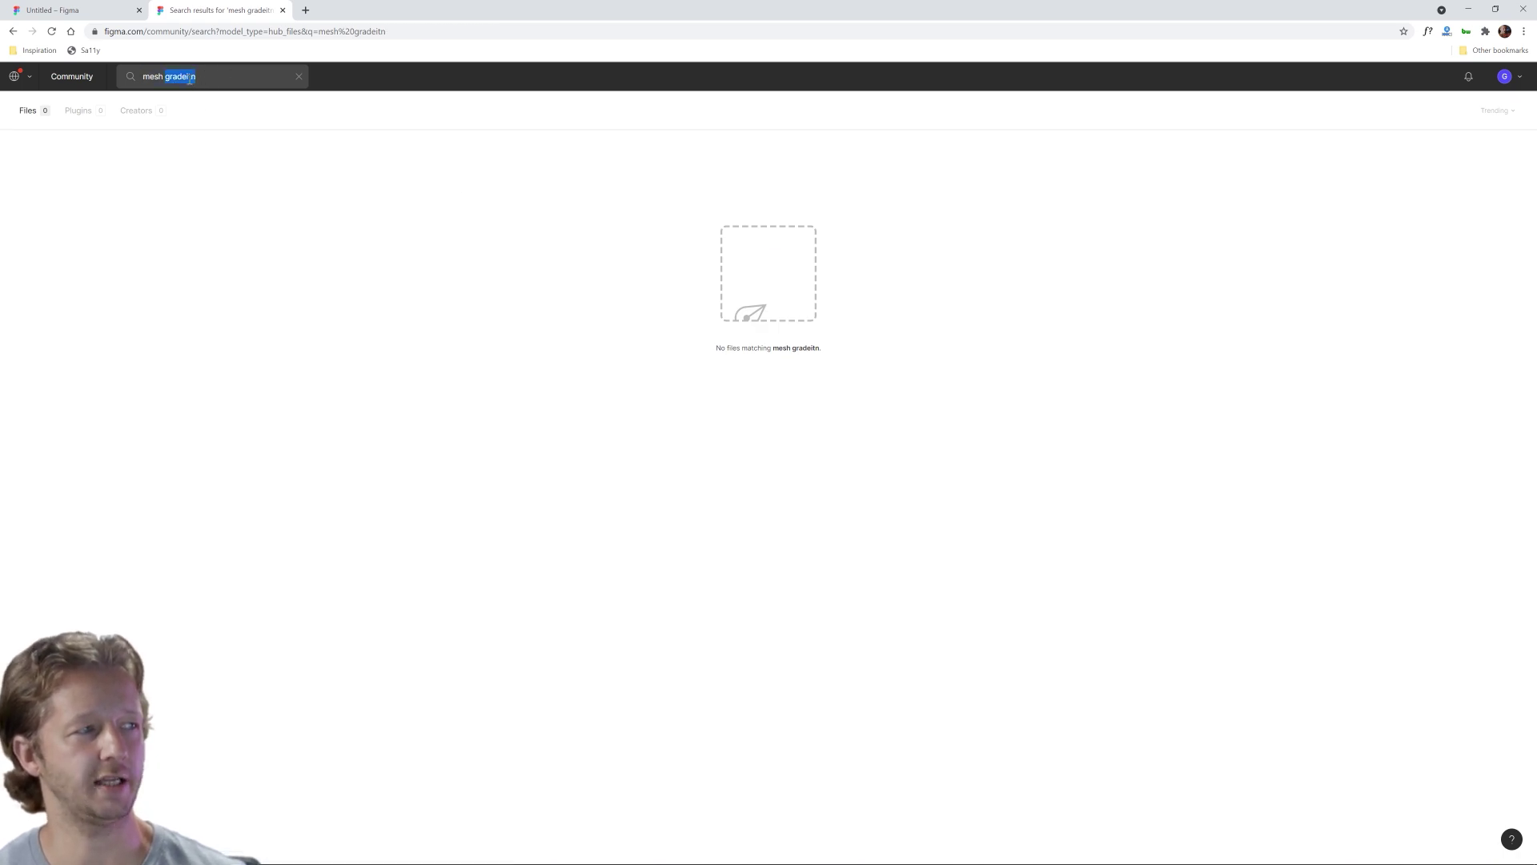
text(gradien)
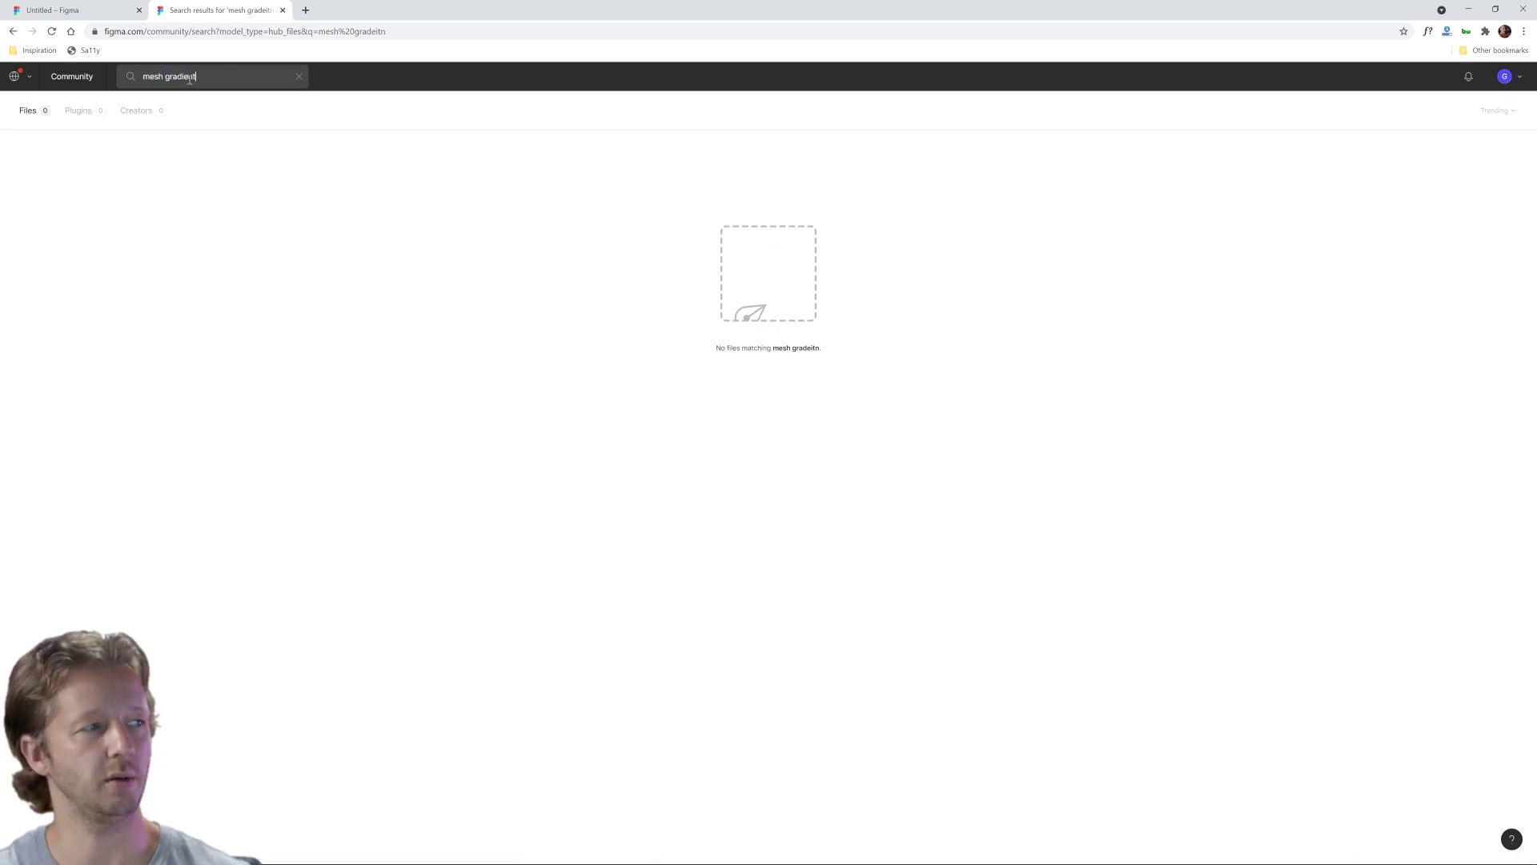
text(t)
key(Return)
click(74, 110)
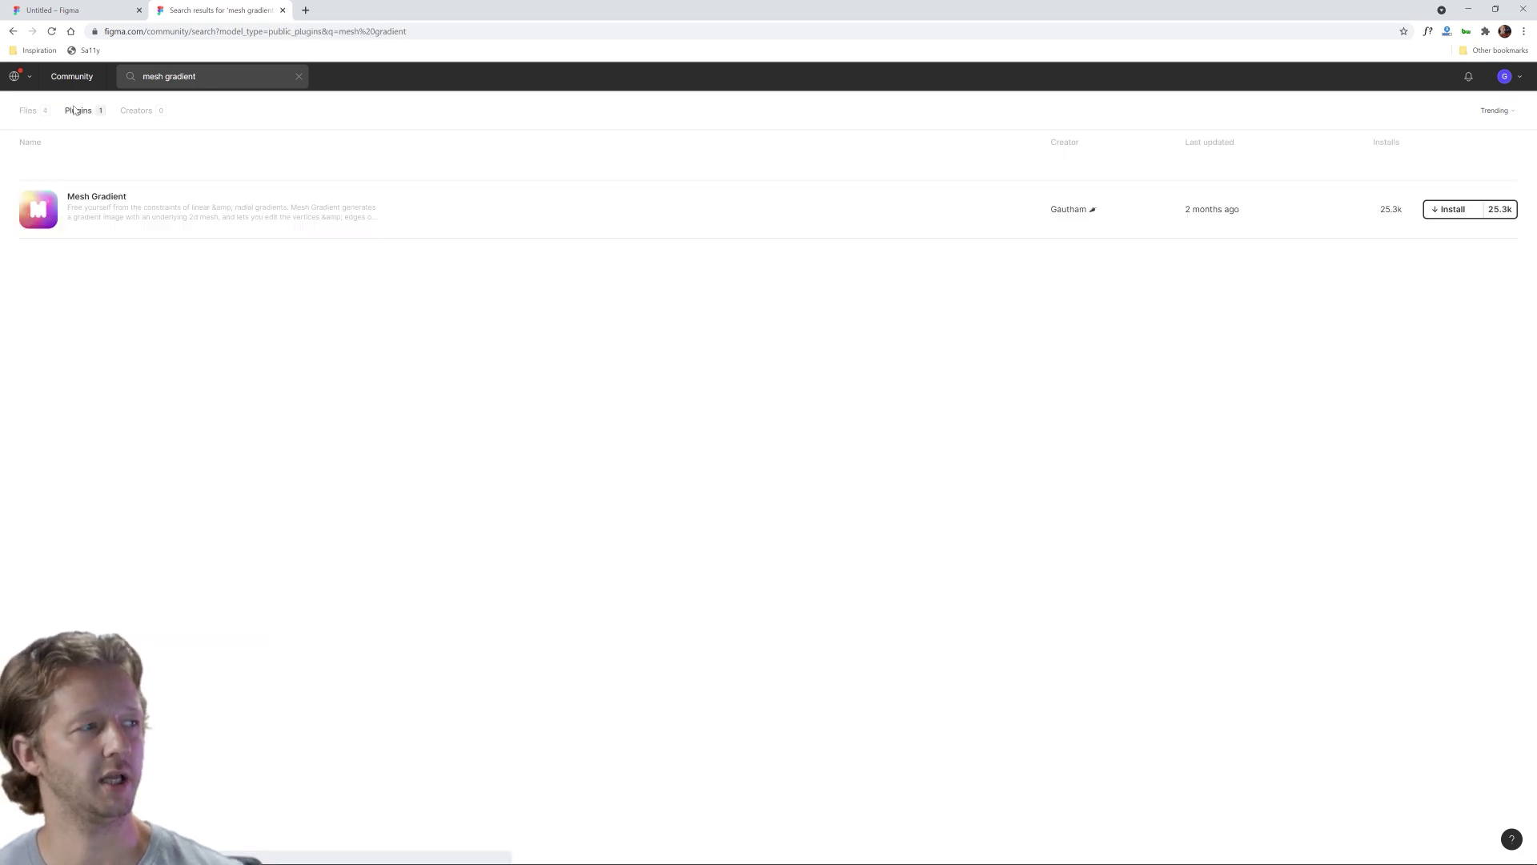
click(110, 200)
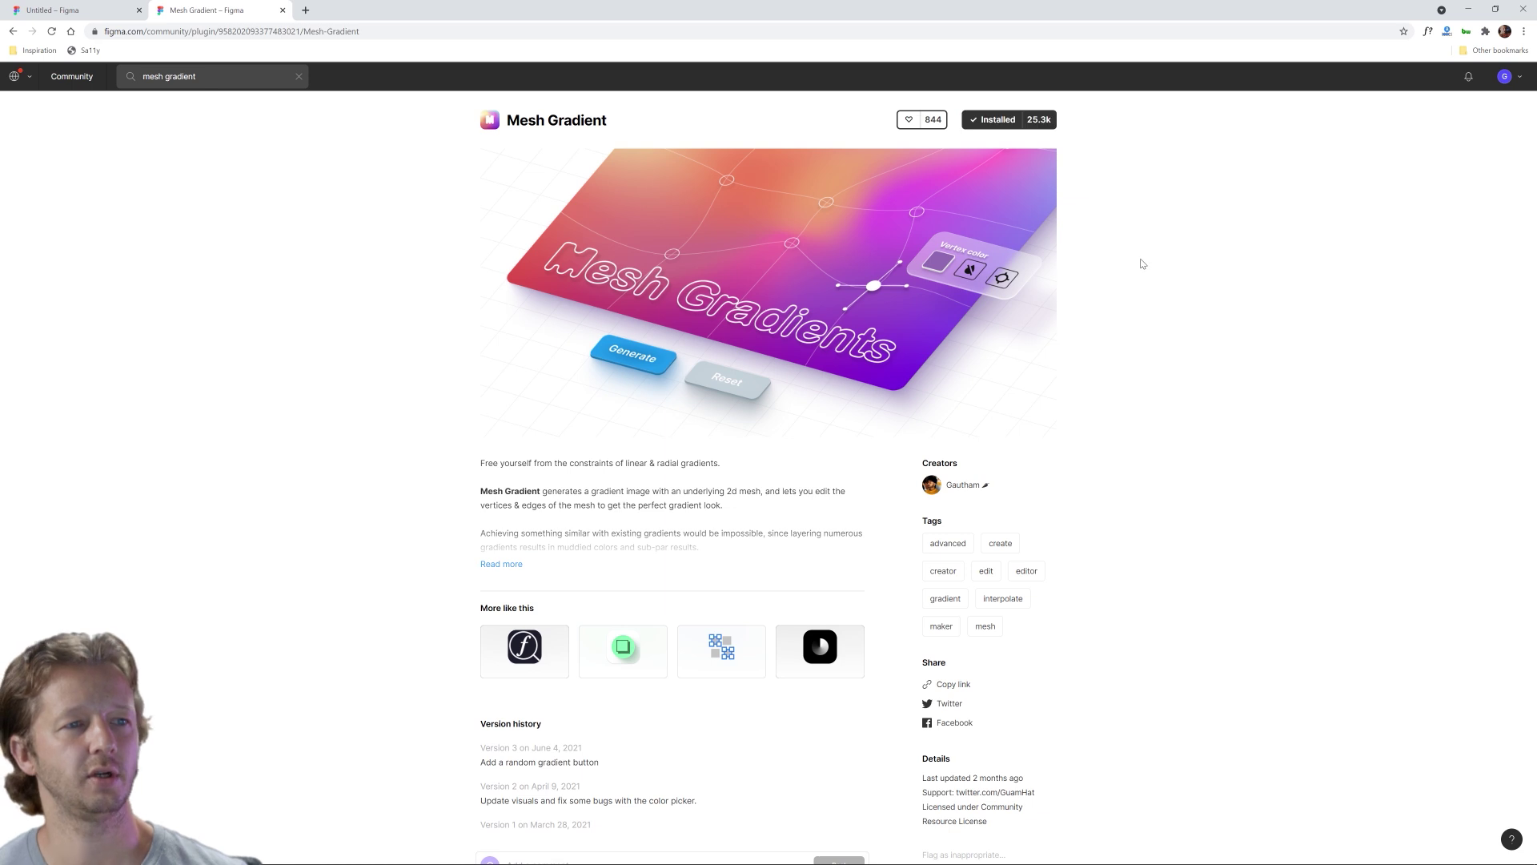
Step: Back in the Untitled file, launch Mesh Gradient from the canvas context menu's Plugins submenu
click(52, 10)
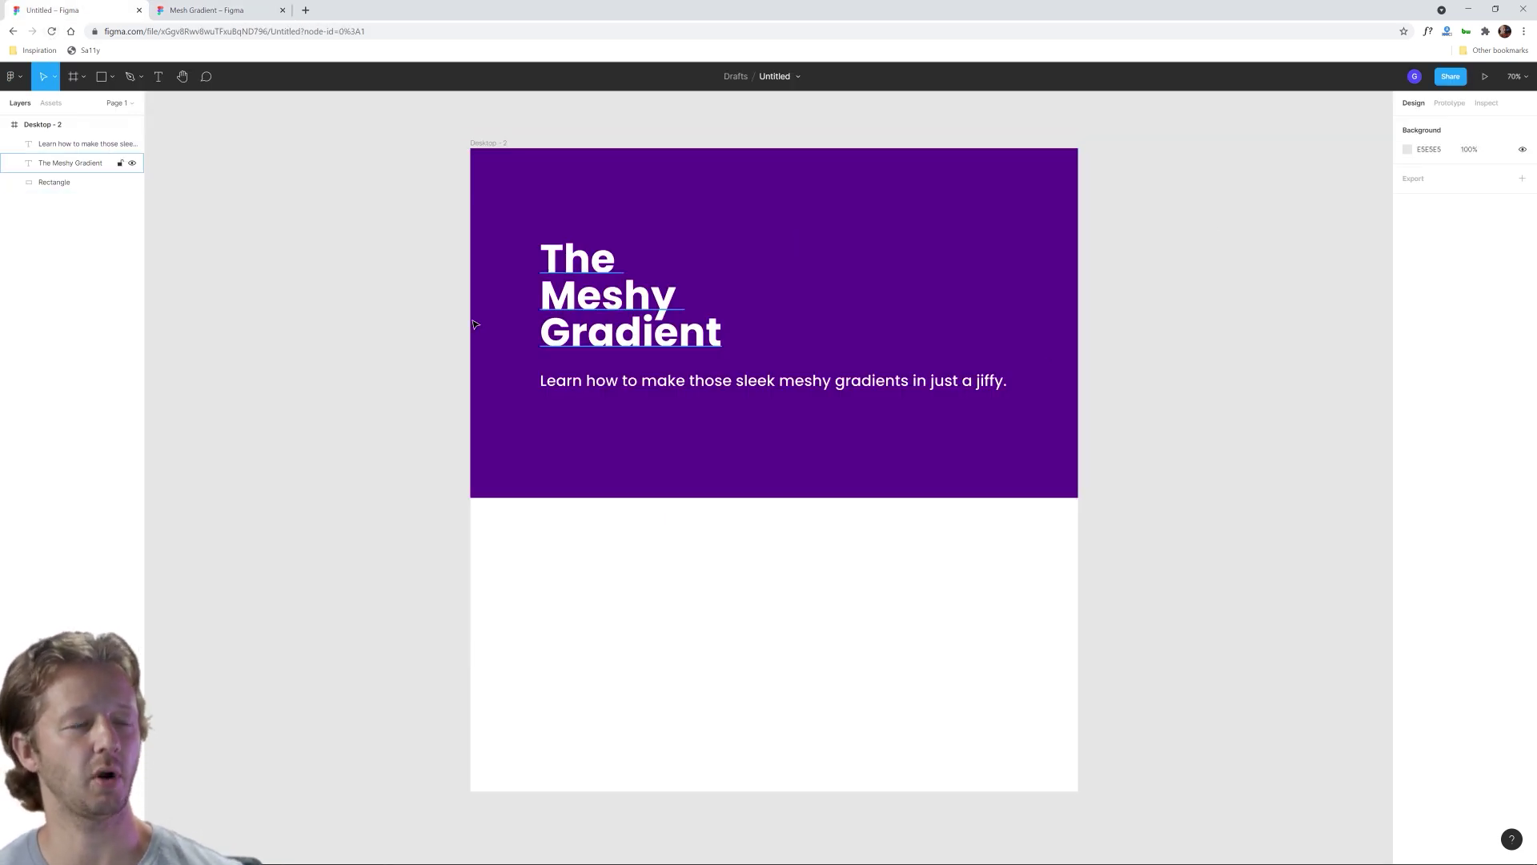
right_click(354, 232)
click(387, 171)
click(713, 230)
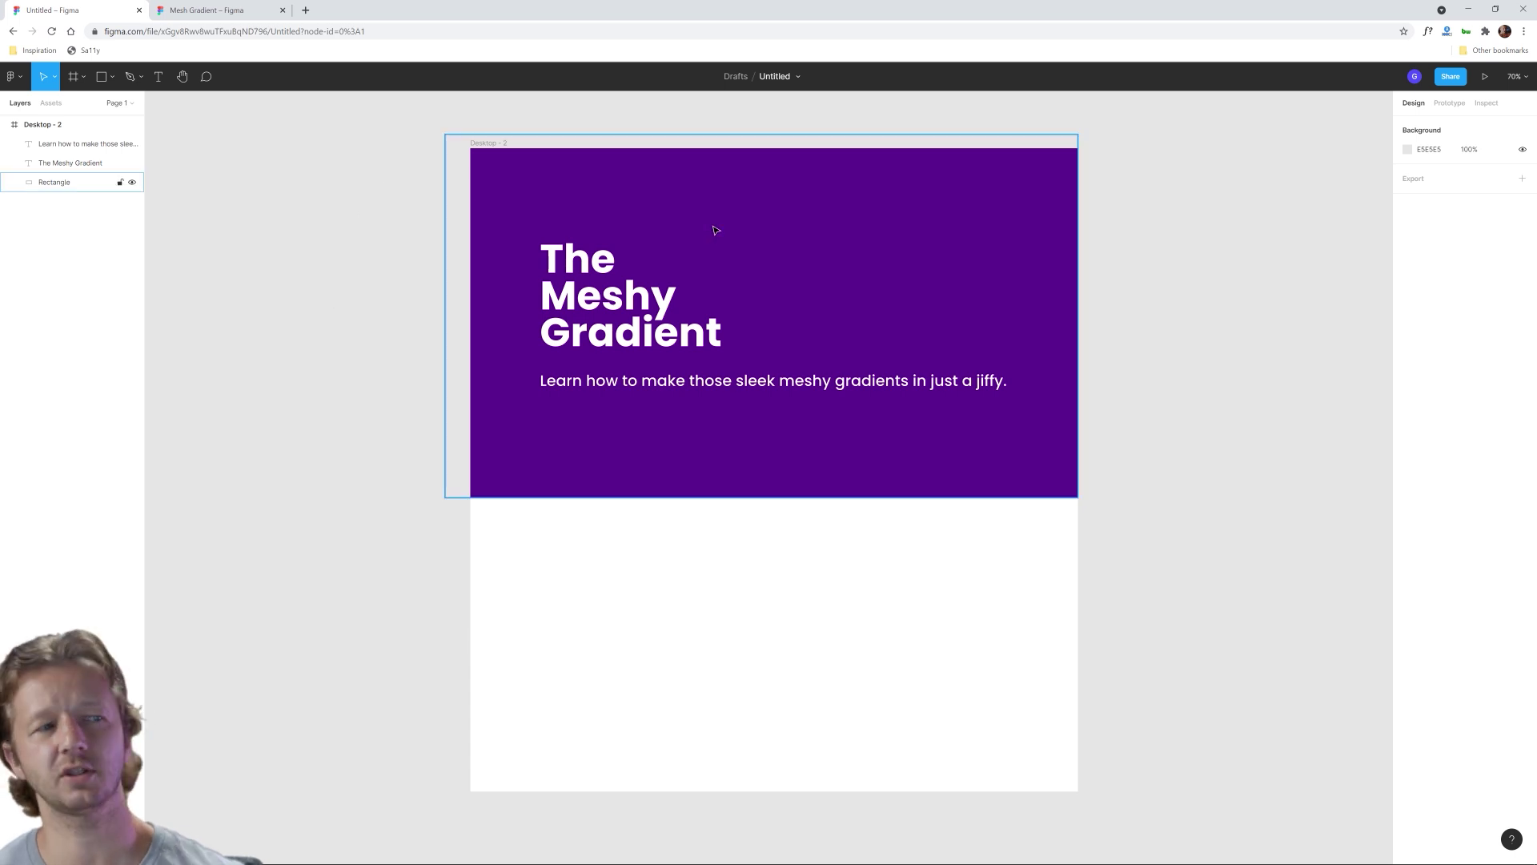
right_click(339, 230)
click(318, 229)
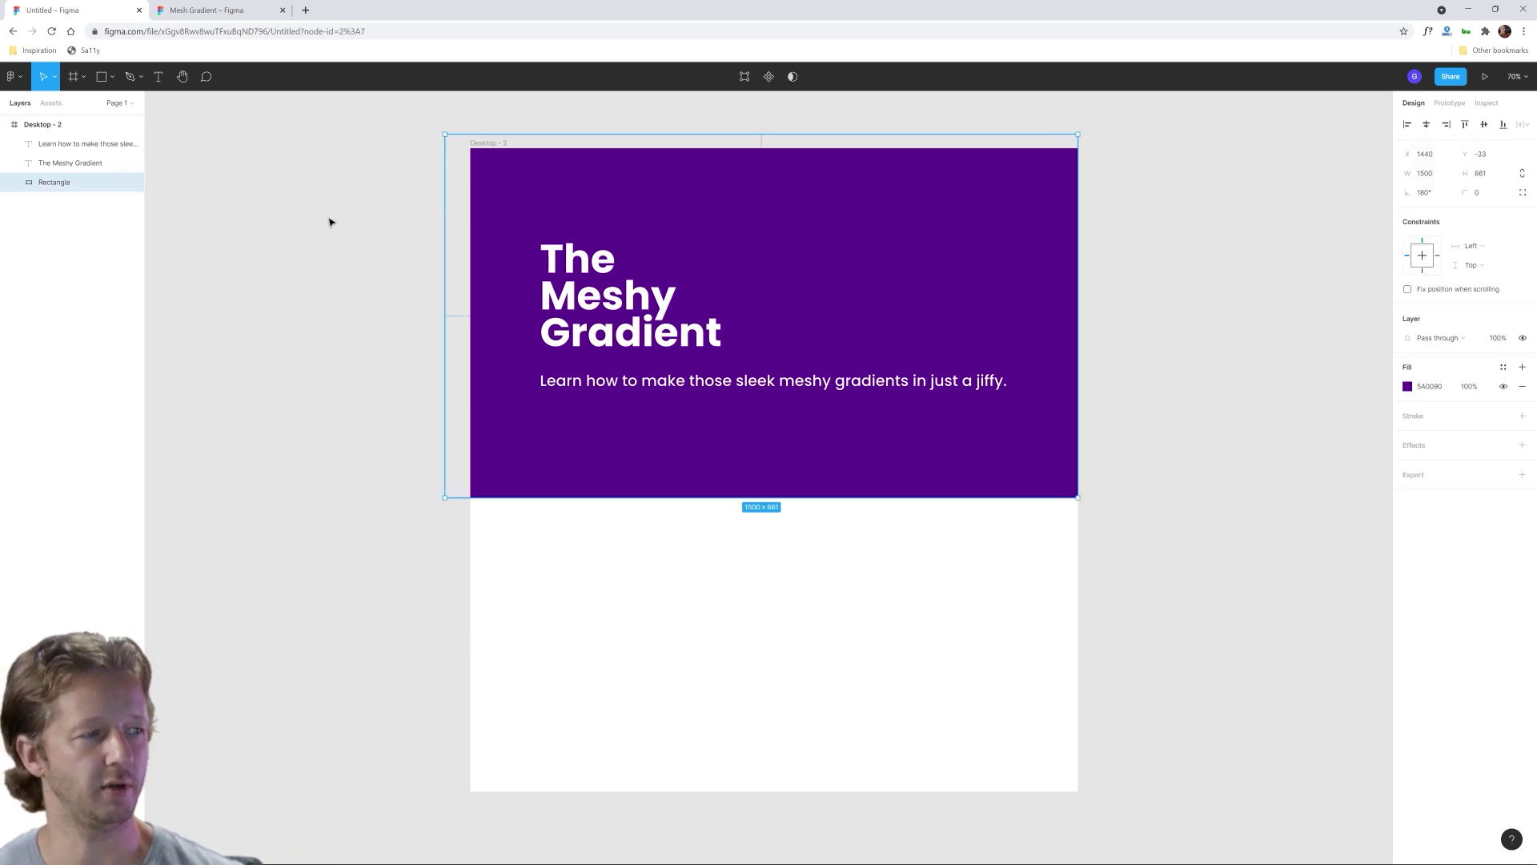
click(332, 222)
right_click(363, 205)
mouse_move(382, 249)
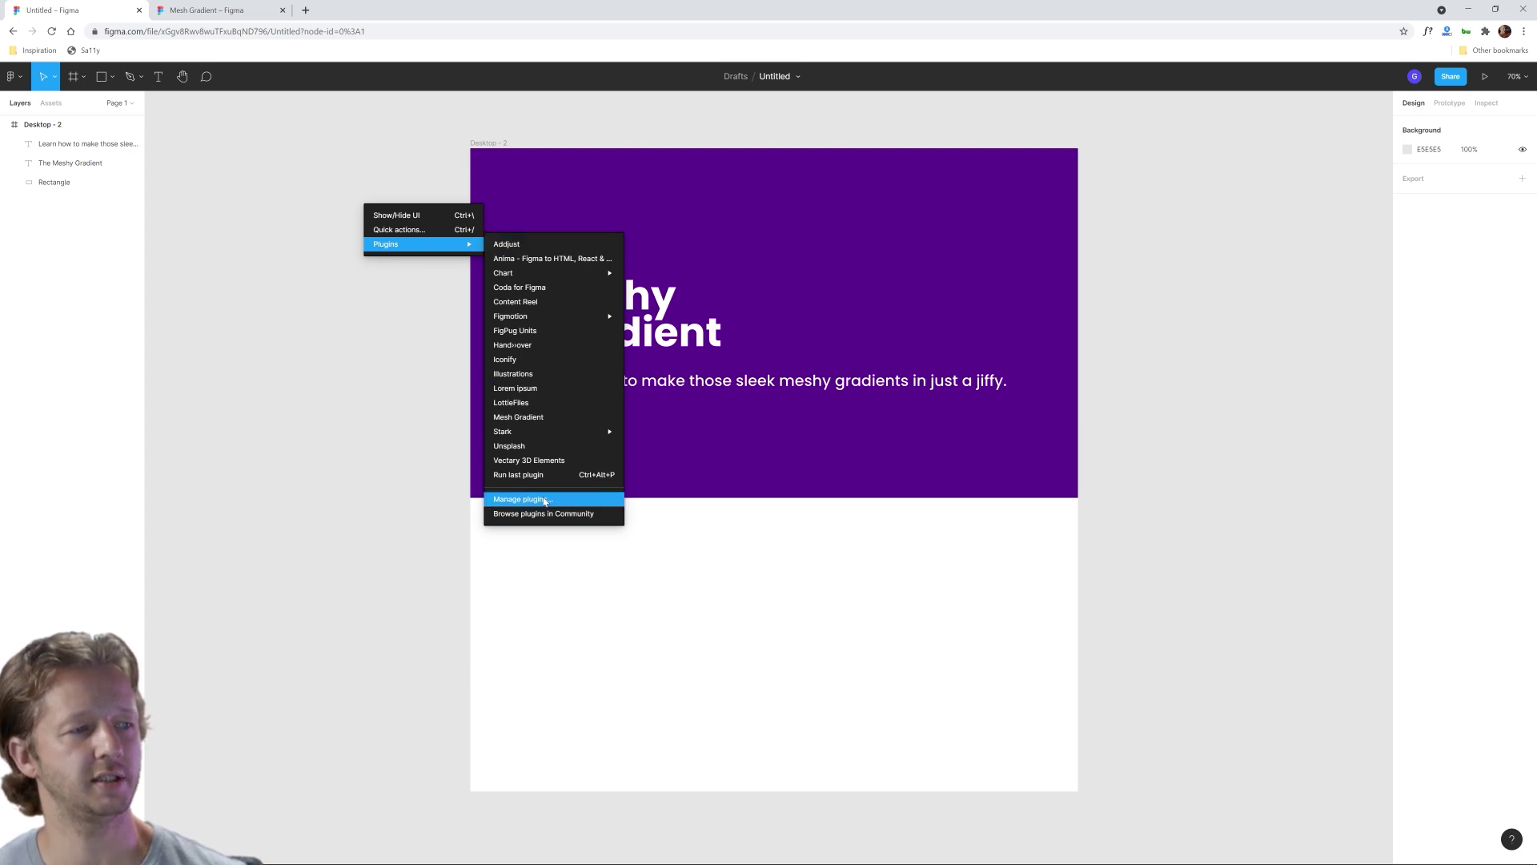
click(533, 416)
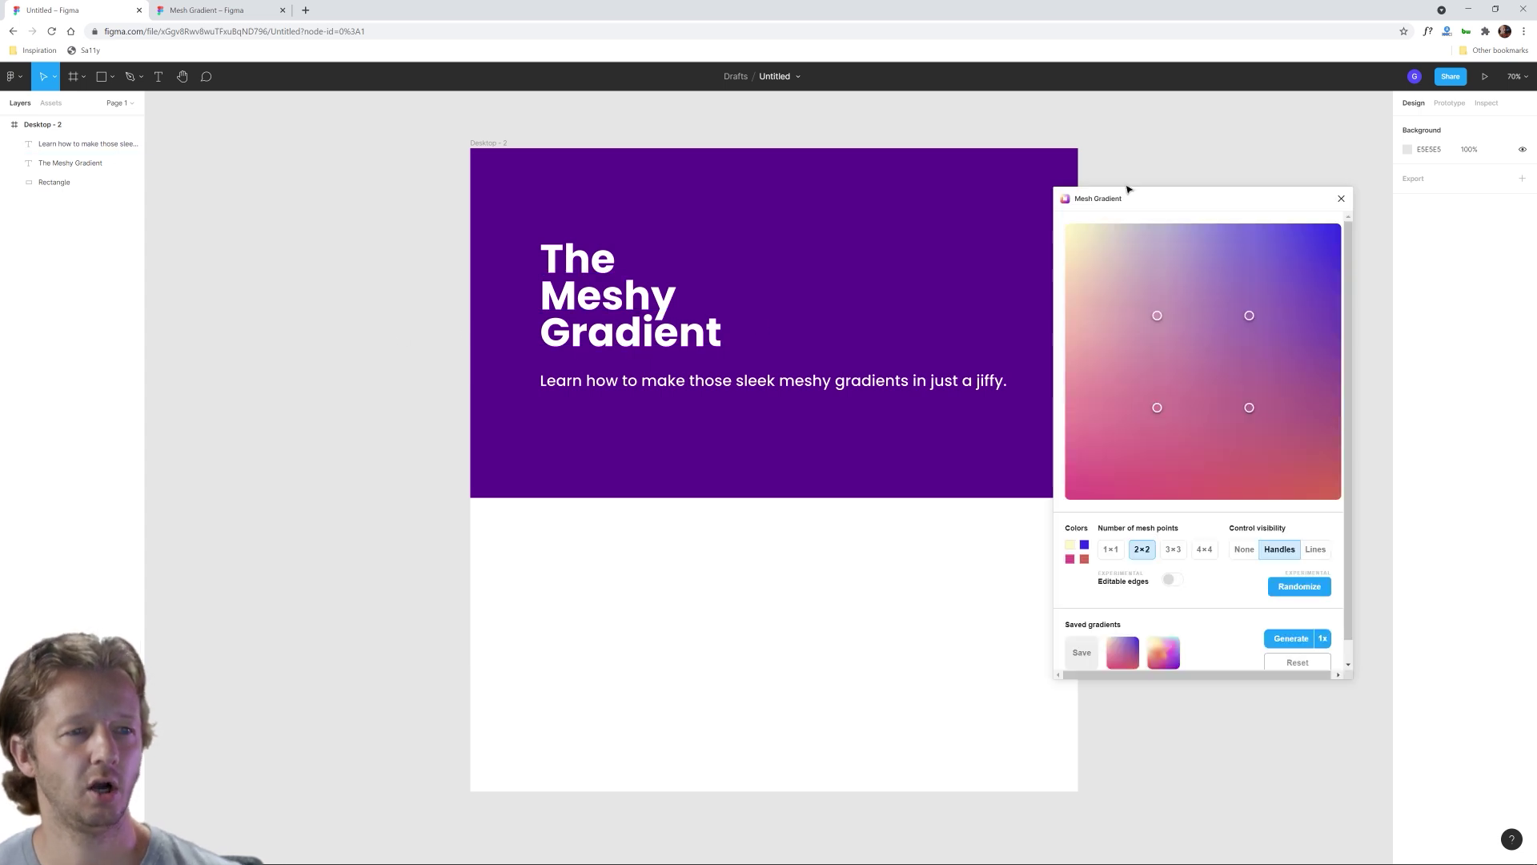
Step: Move the plugin window beside the hero frame and set Generate speed from 1x to 2x
drag(1121, 205, 1166, 192)
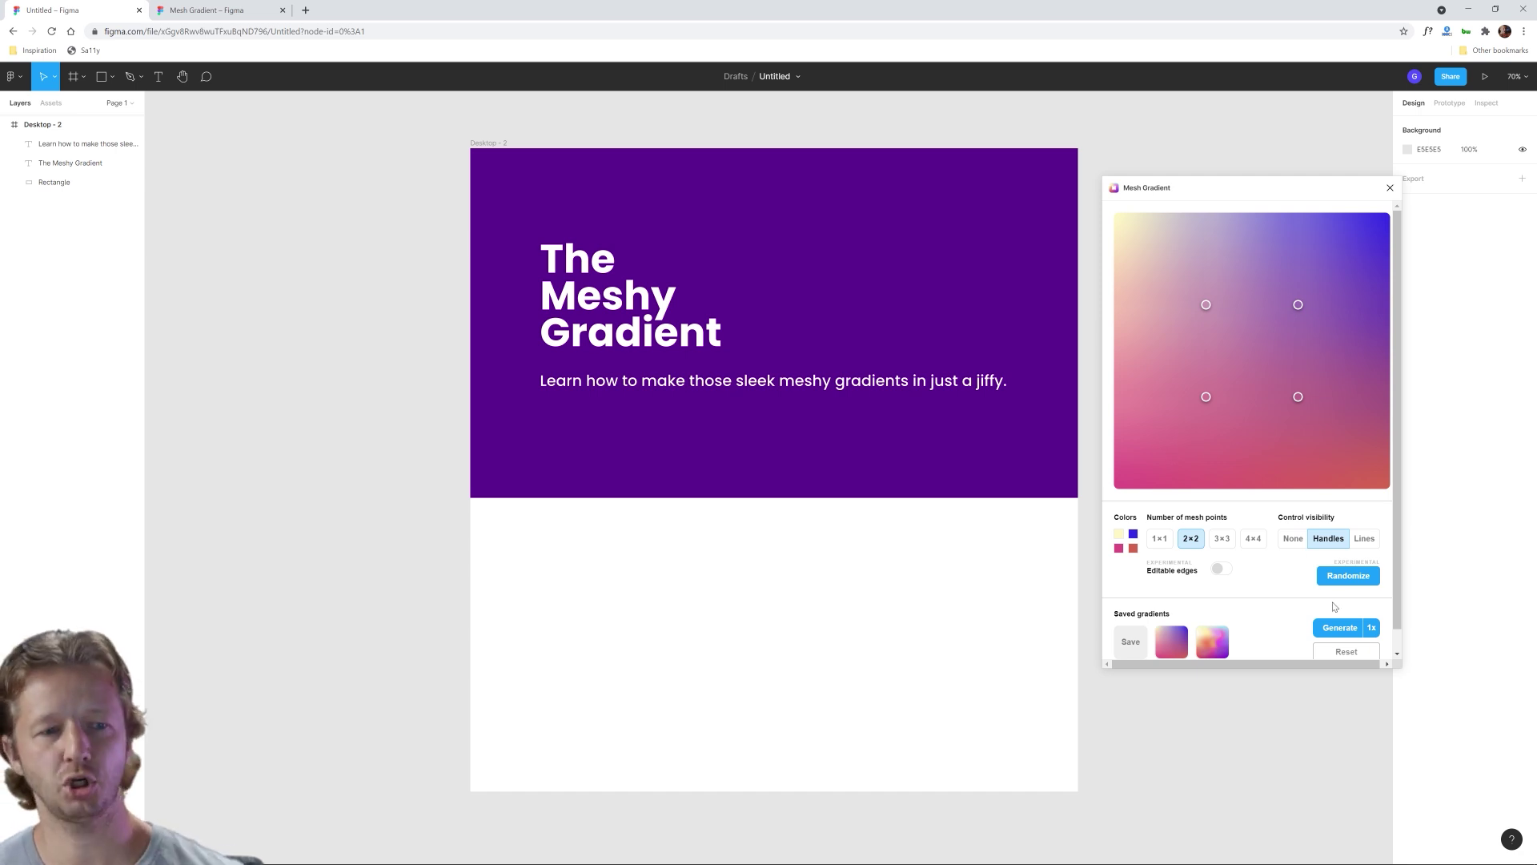
scroll(1305, 617, down, 1)
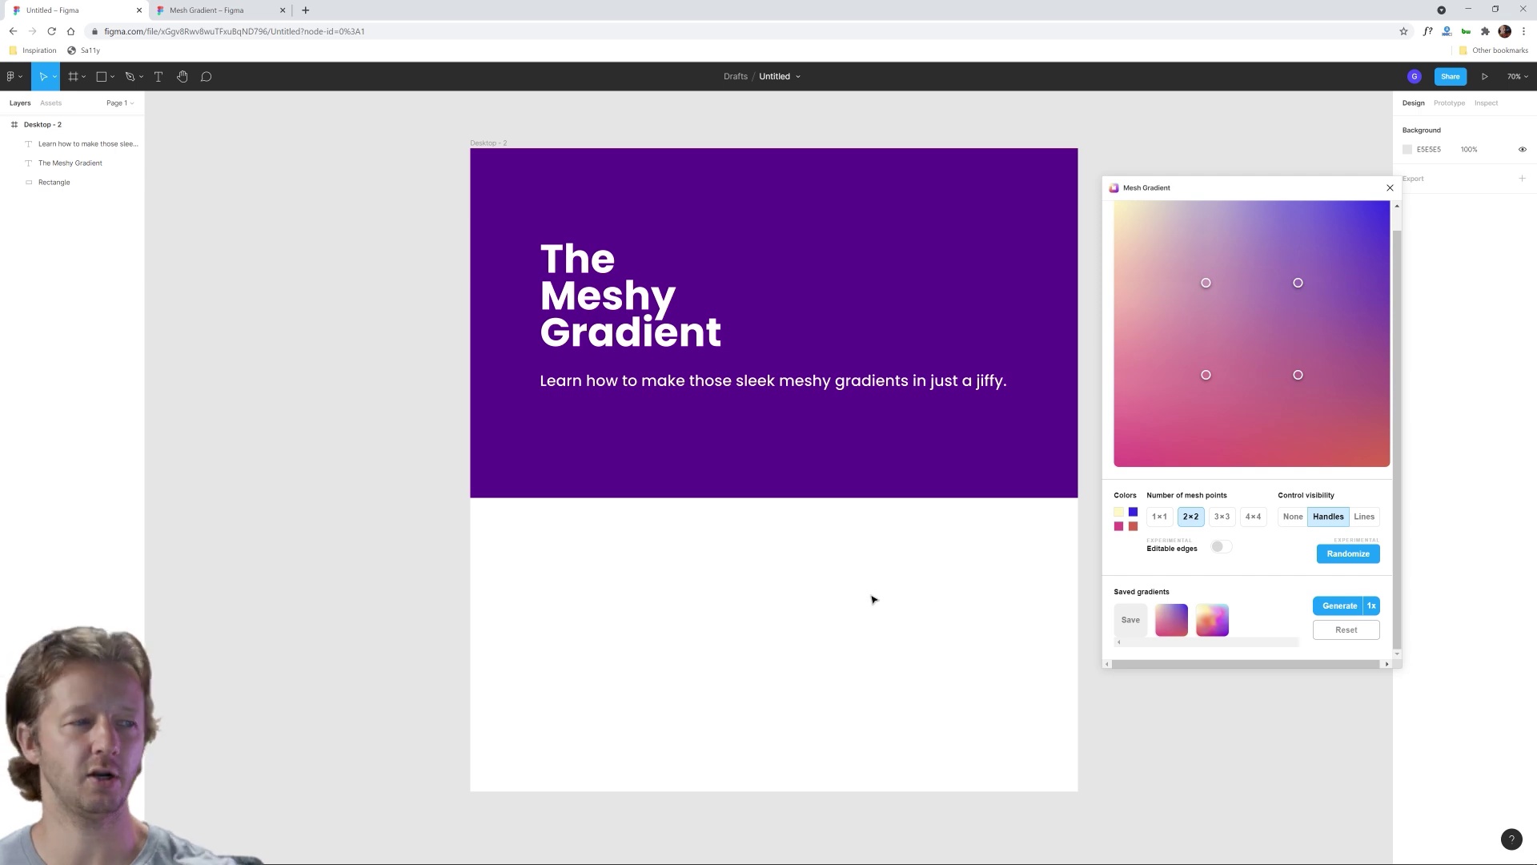
click(1371, 607)
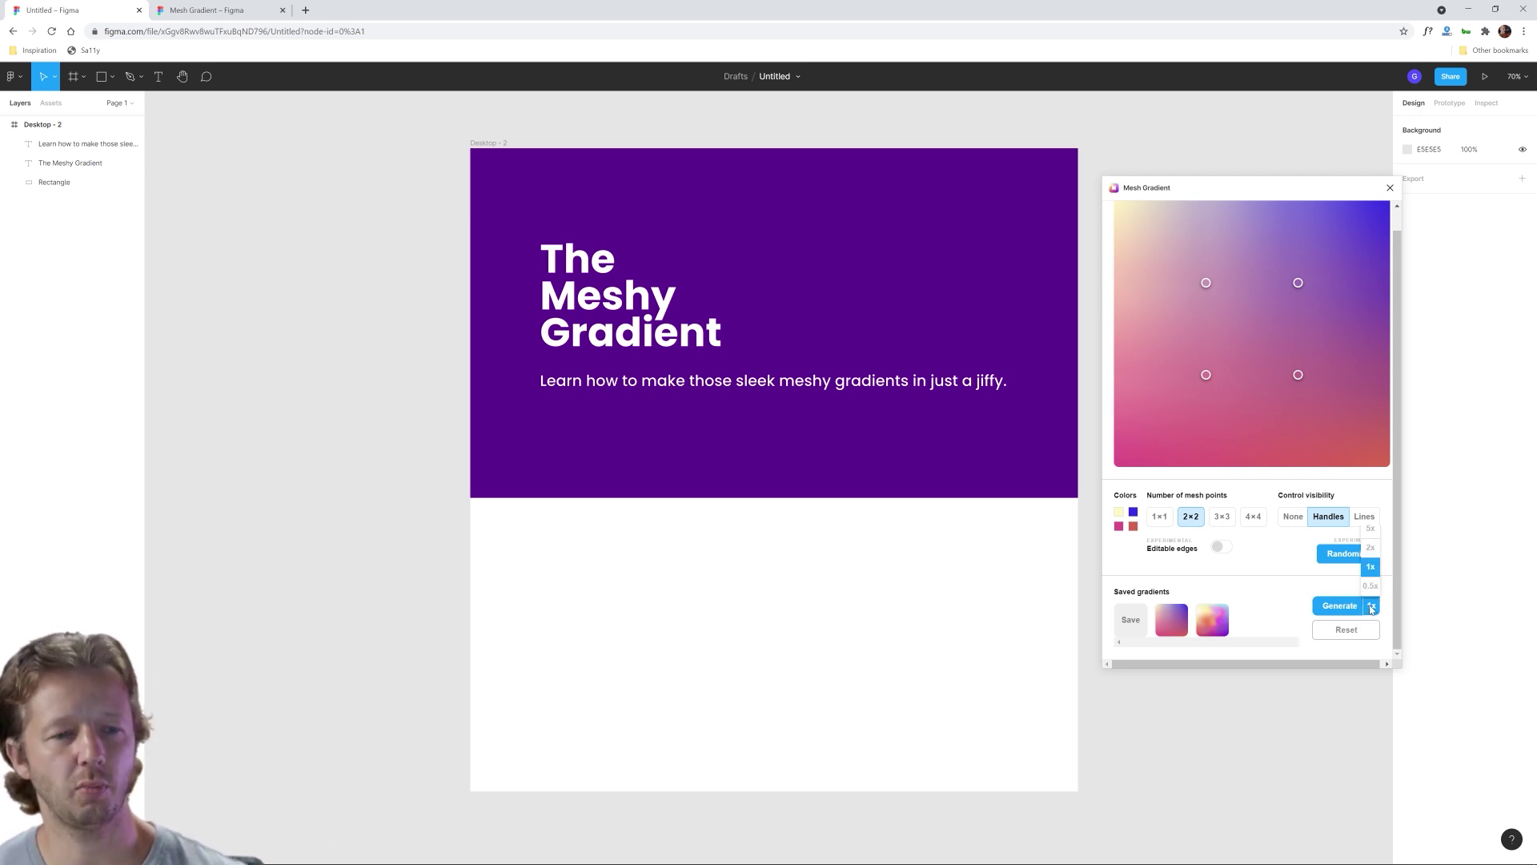
click(1371, 548)
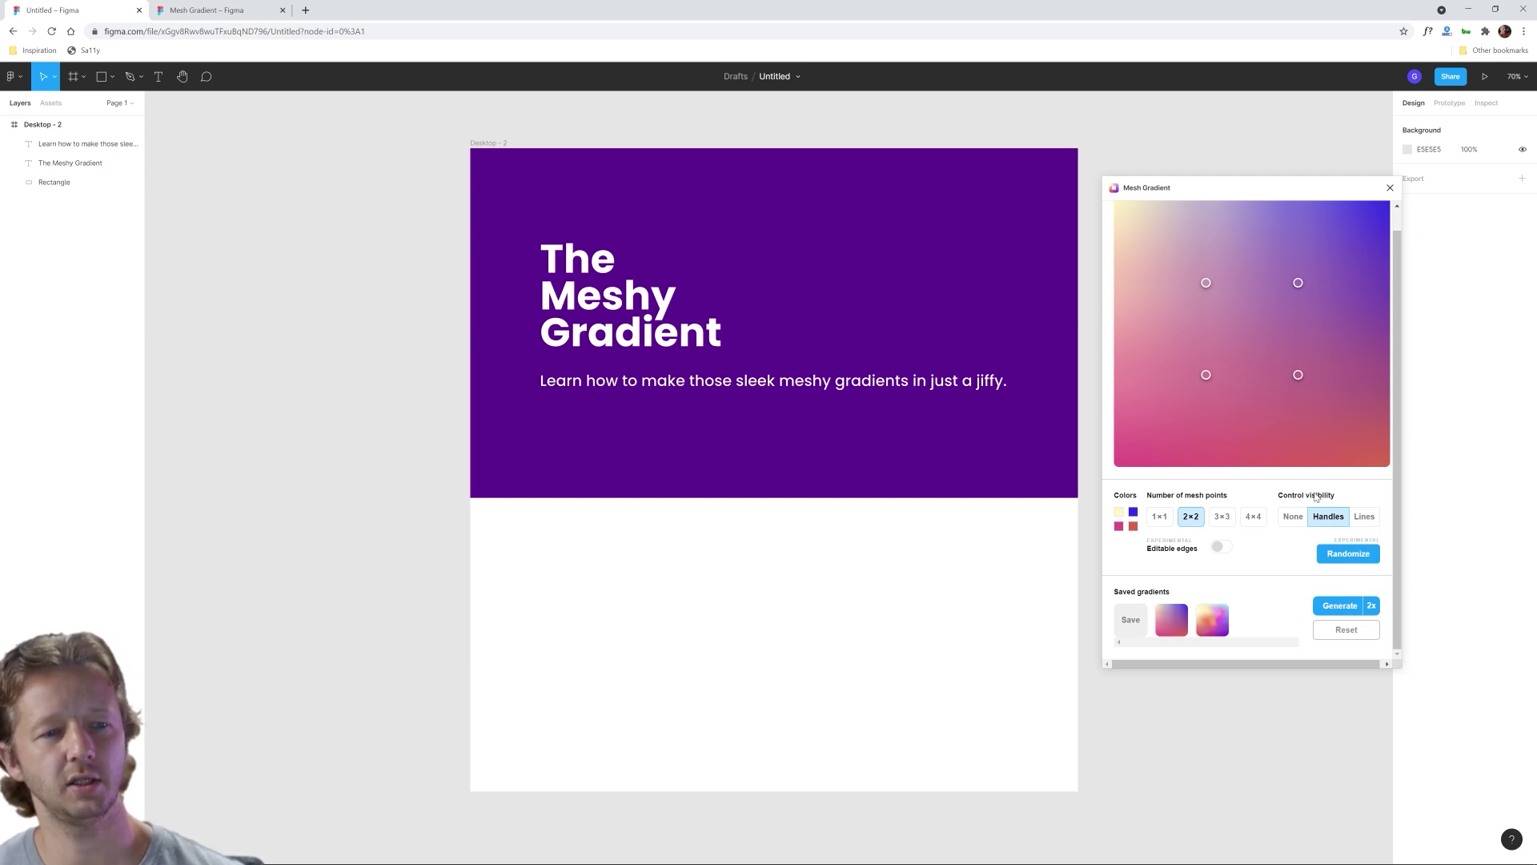
Step: Generate a mesh gradient rectangle and align it with the hero frame's top-left corner
click(1339, 606)
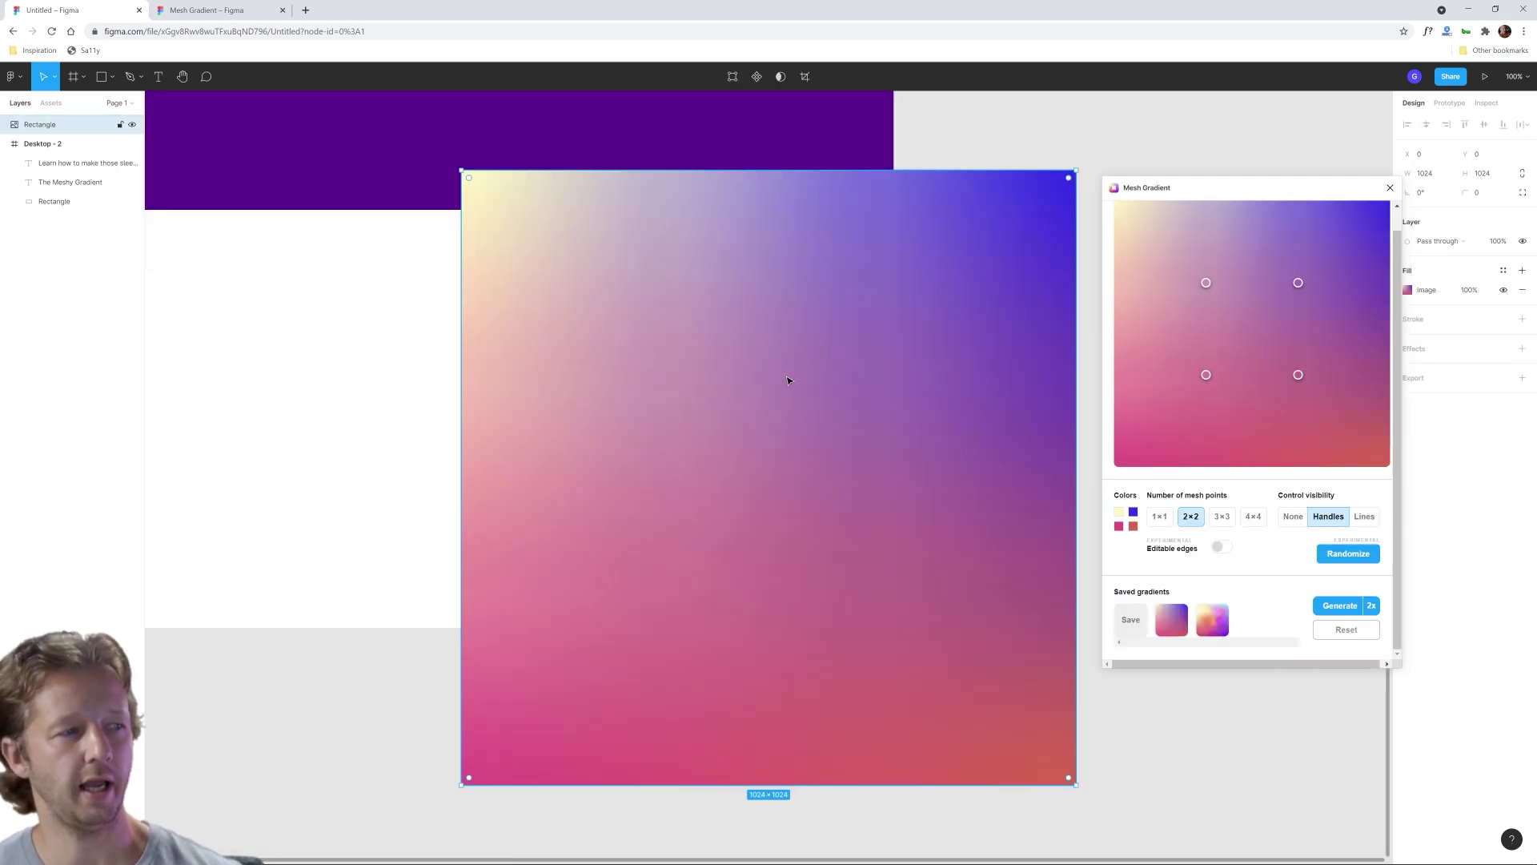
drag(817, 388, 625, 319)
scroll(625, 320, down, 2)
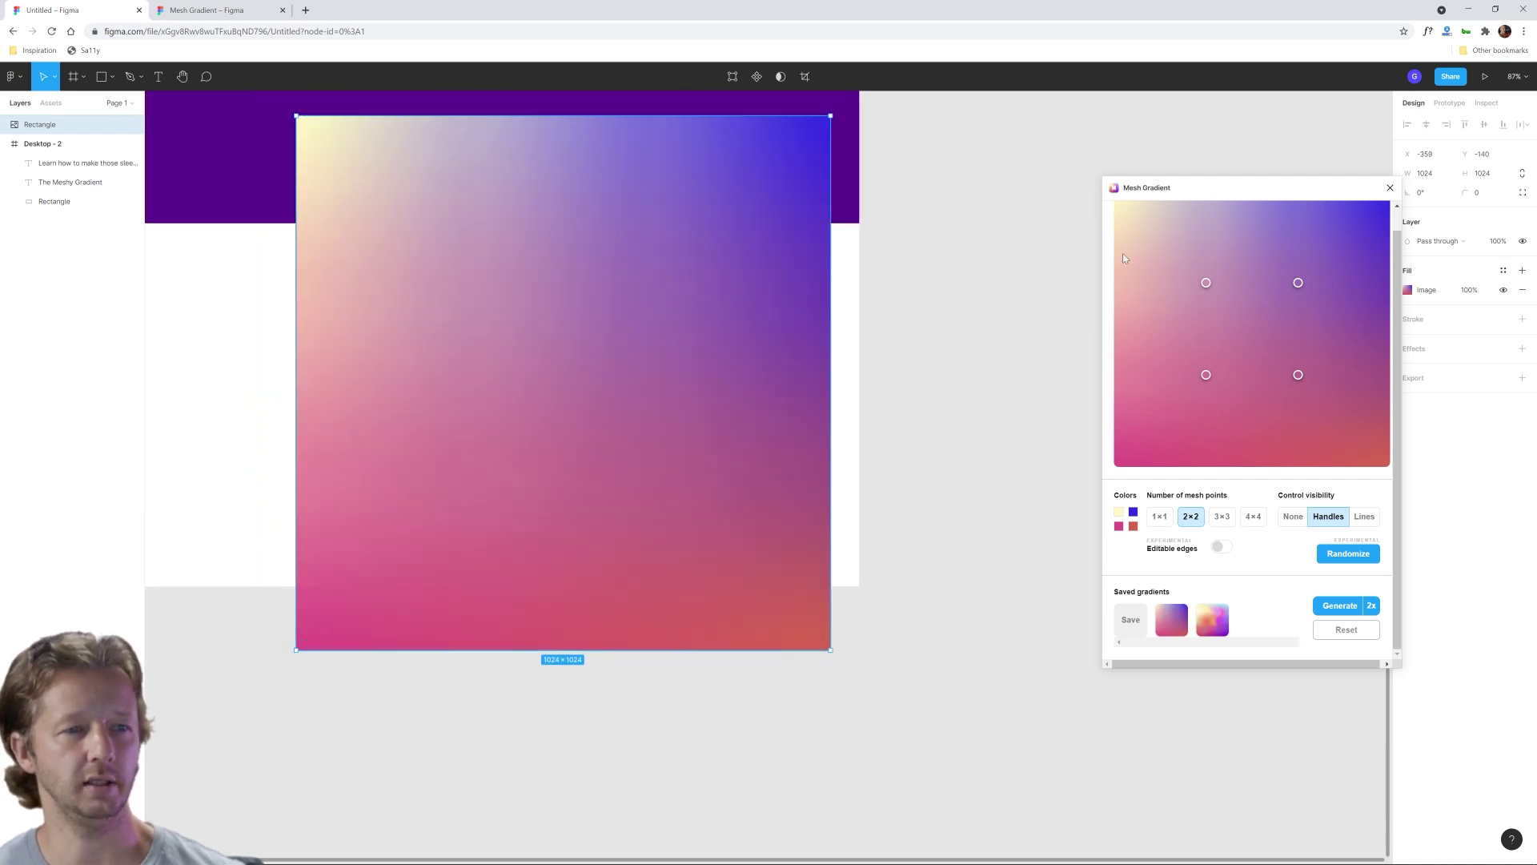
scroll(906, 298, down, 2)
scroll(857, 494, up, 3)
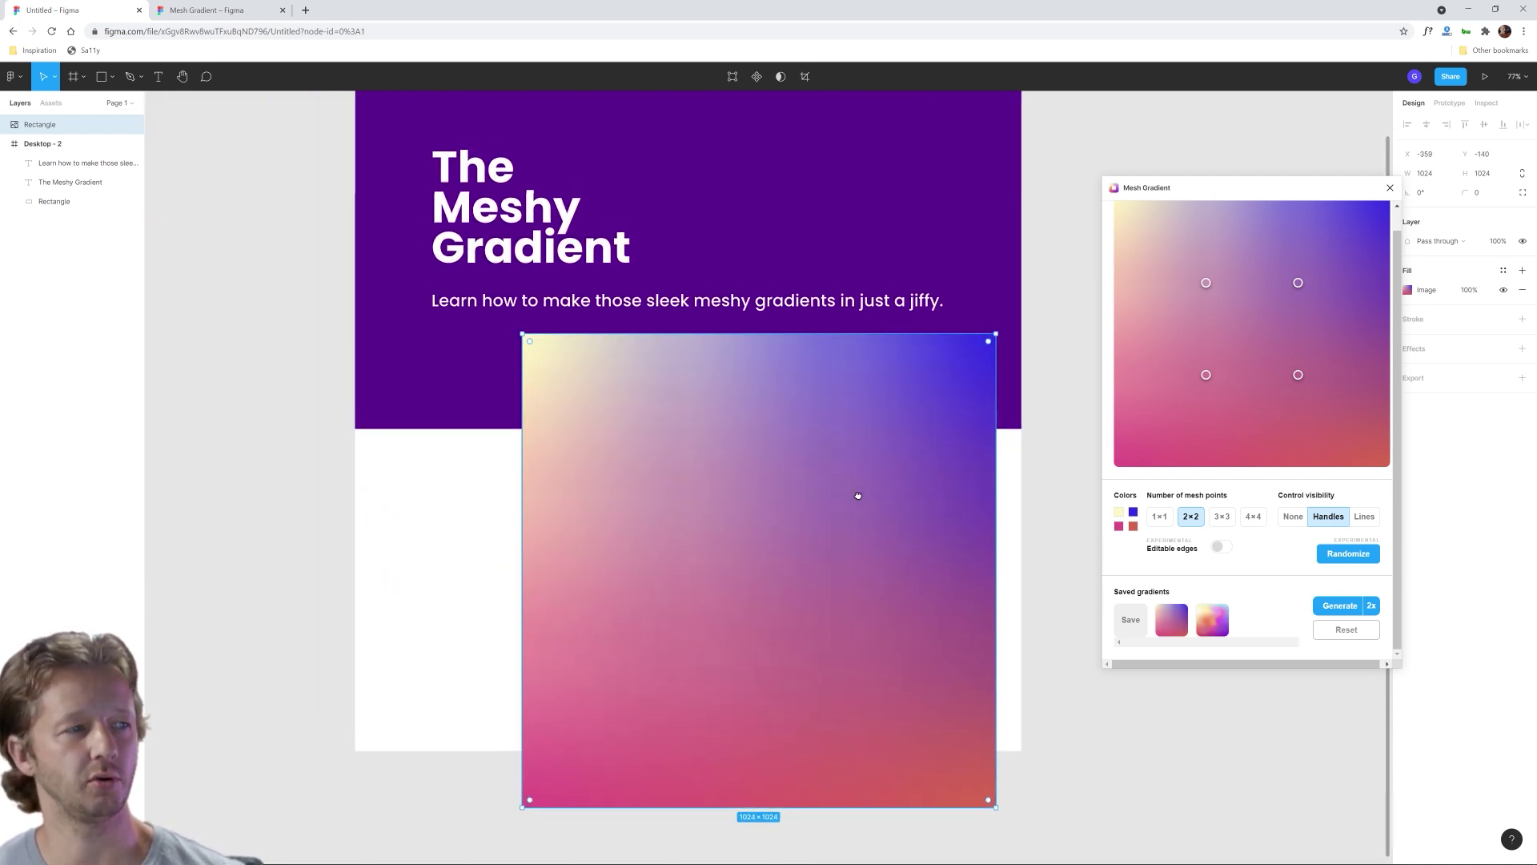
drag(772, 521, 717, 367)
drag(628, 387, 726, 390)
Step: Delete the old purple background rectangle
right_click(818, 286)
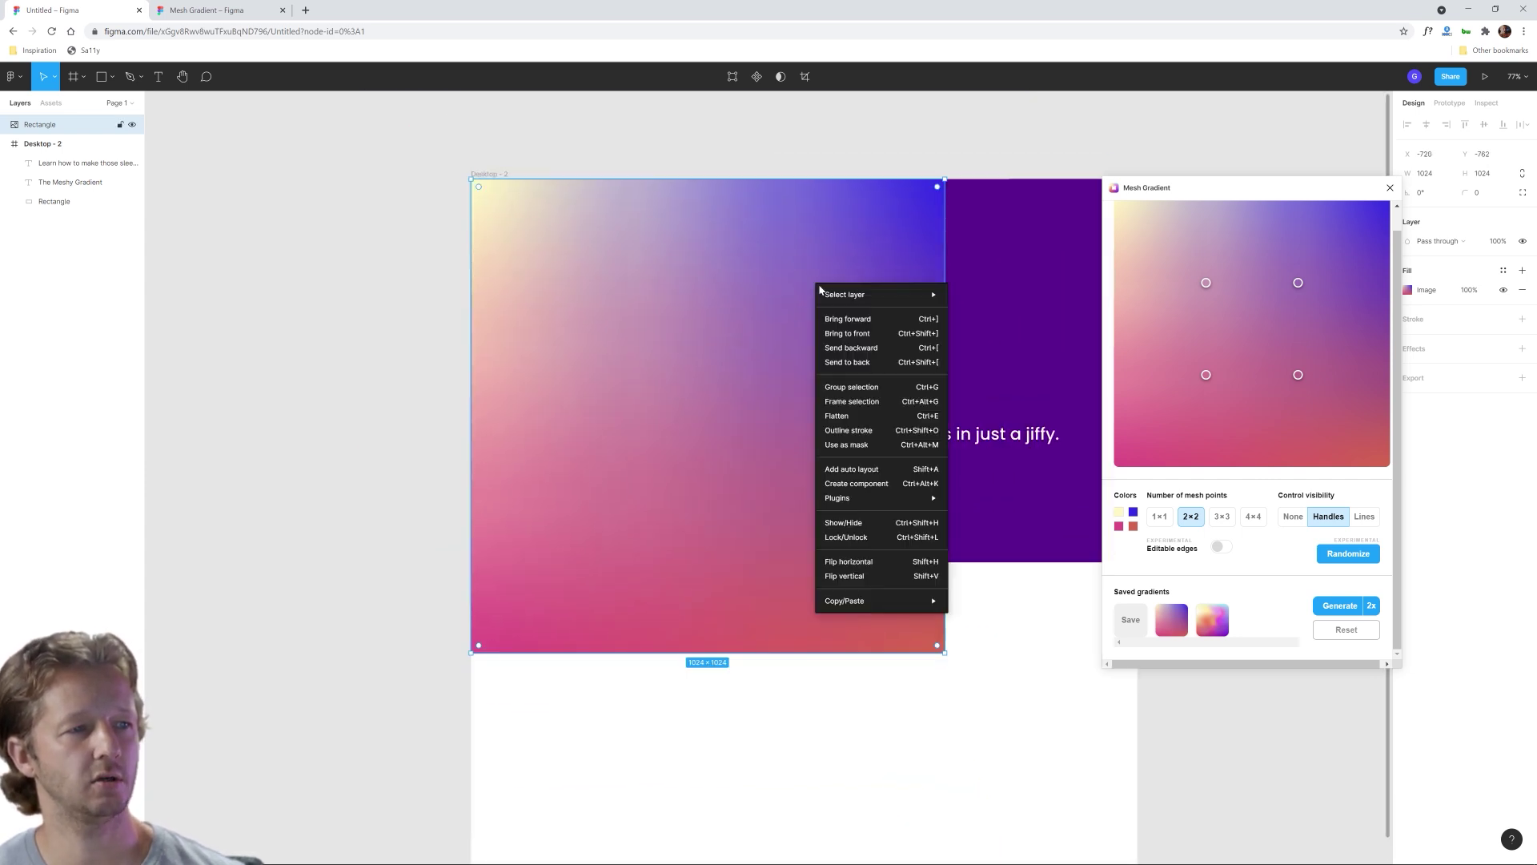
click(1033, 275)
click(1034, 276)
key(Delete)
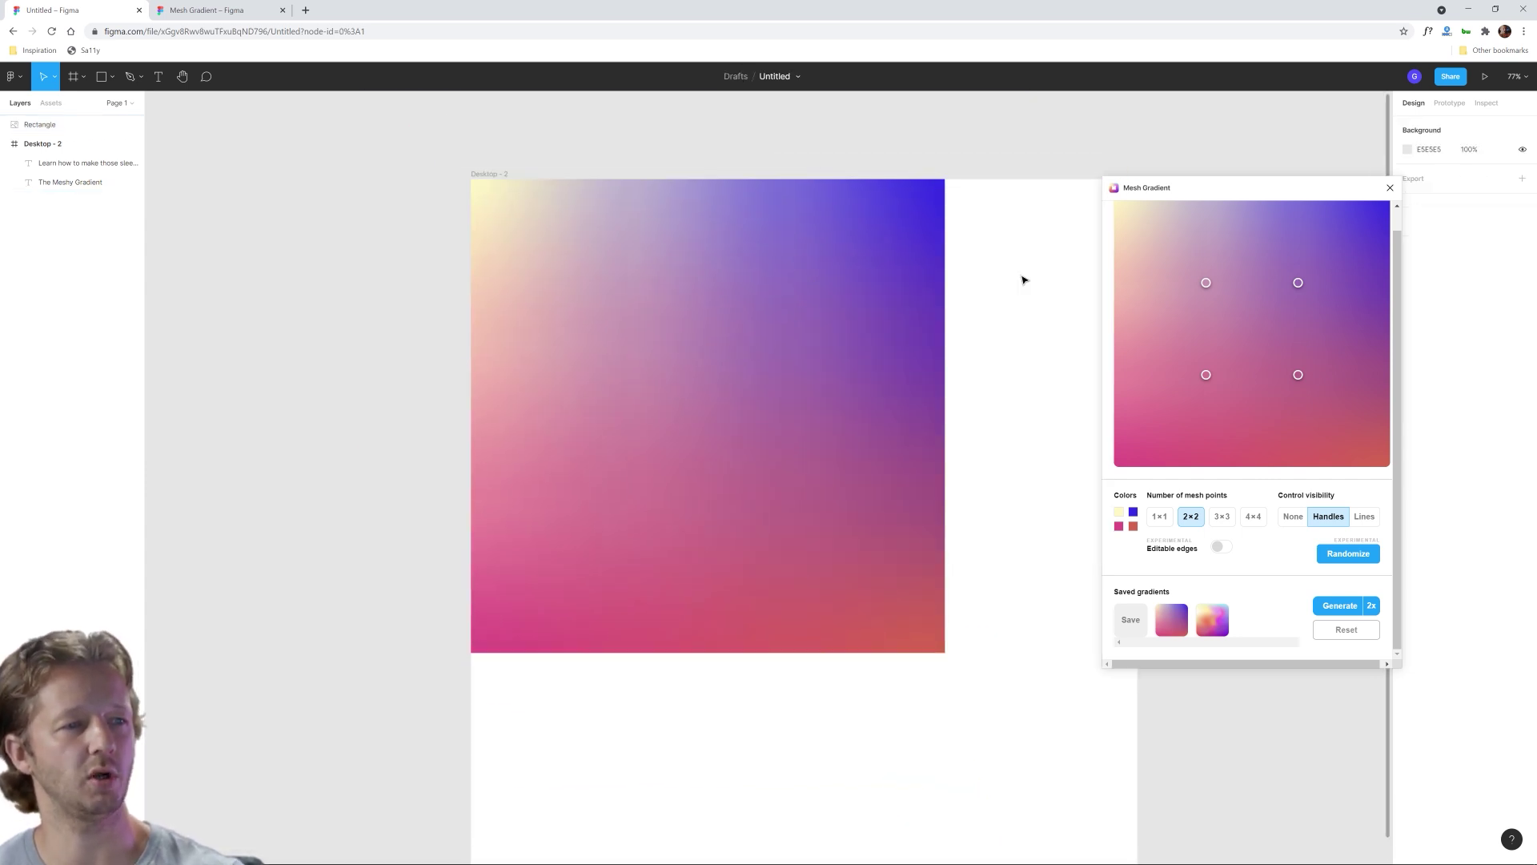
Step: Place the gradient inside Desktop - 2 beneath the text and stretch it to the frame's right edge
click(884, 269)
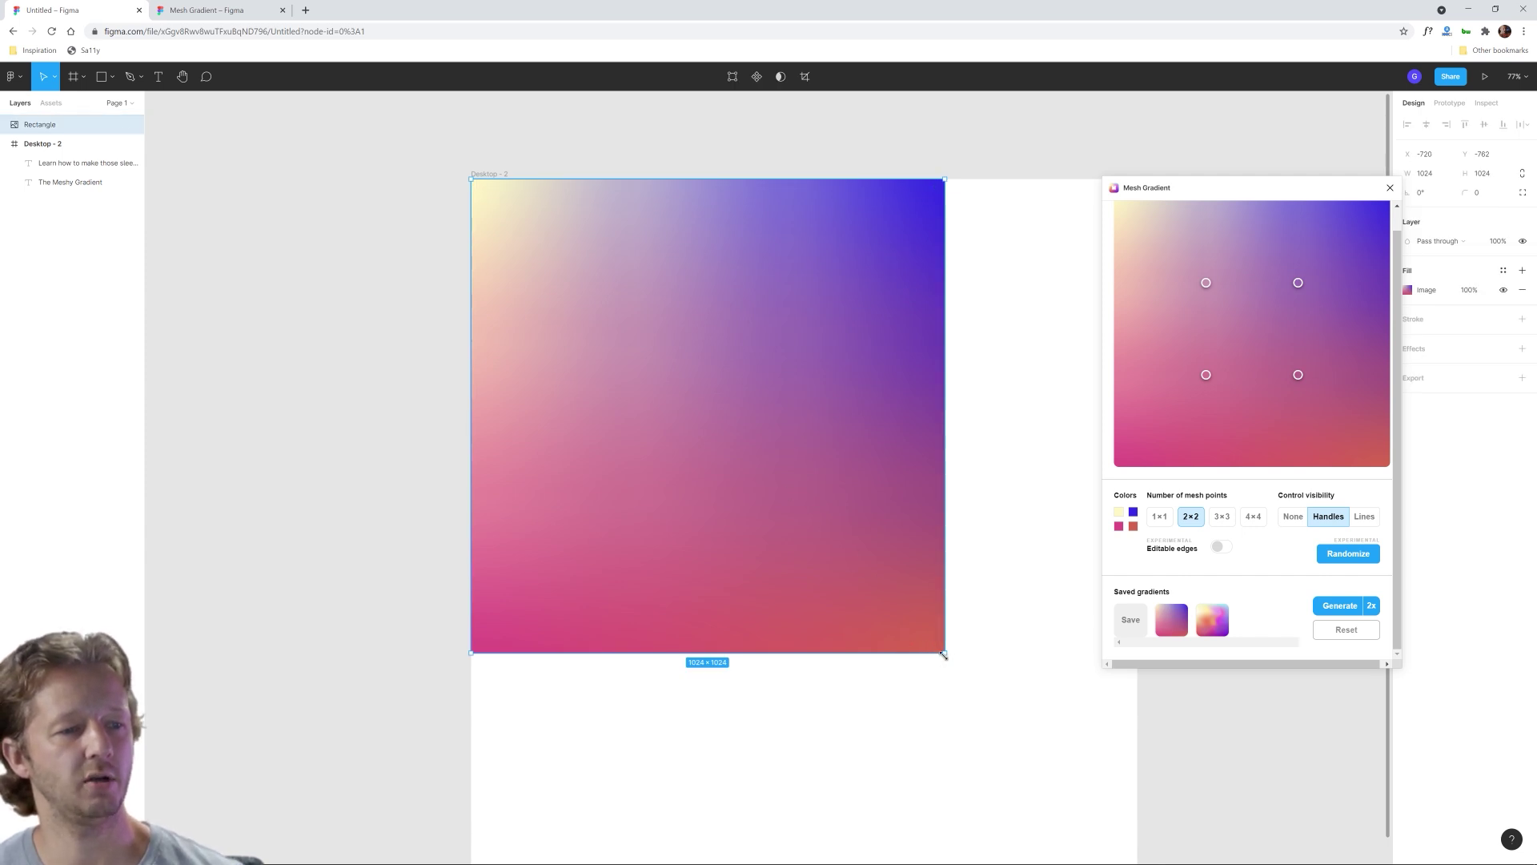
drag(943, 654, 1067, 552)
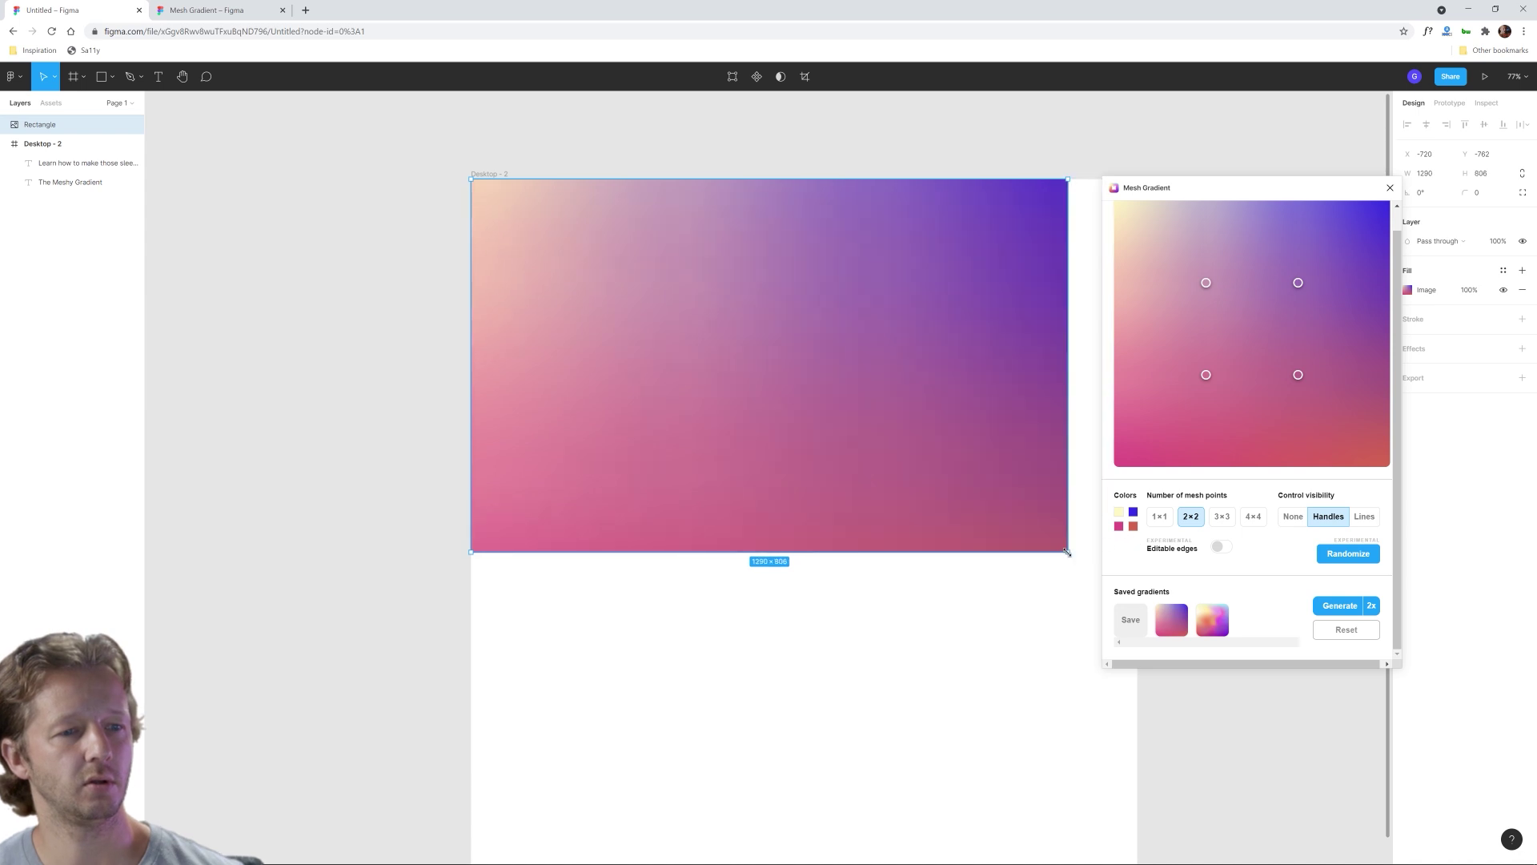
drag(47, 128, 67, 191)
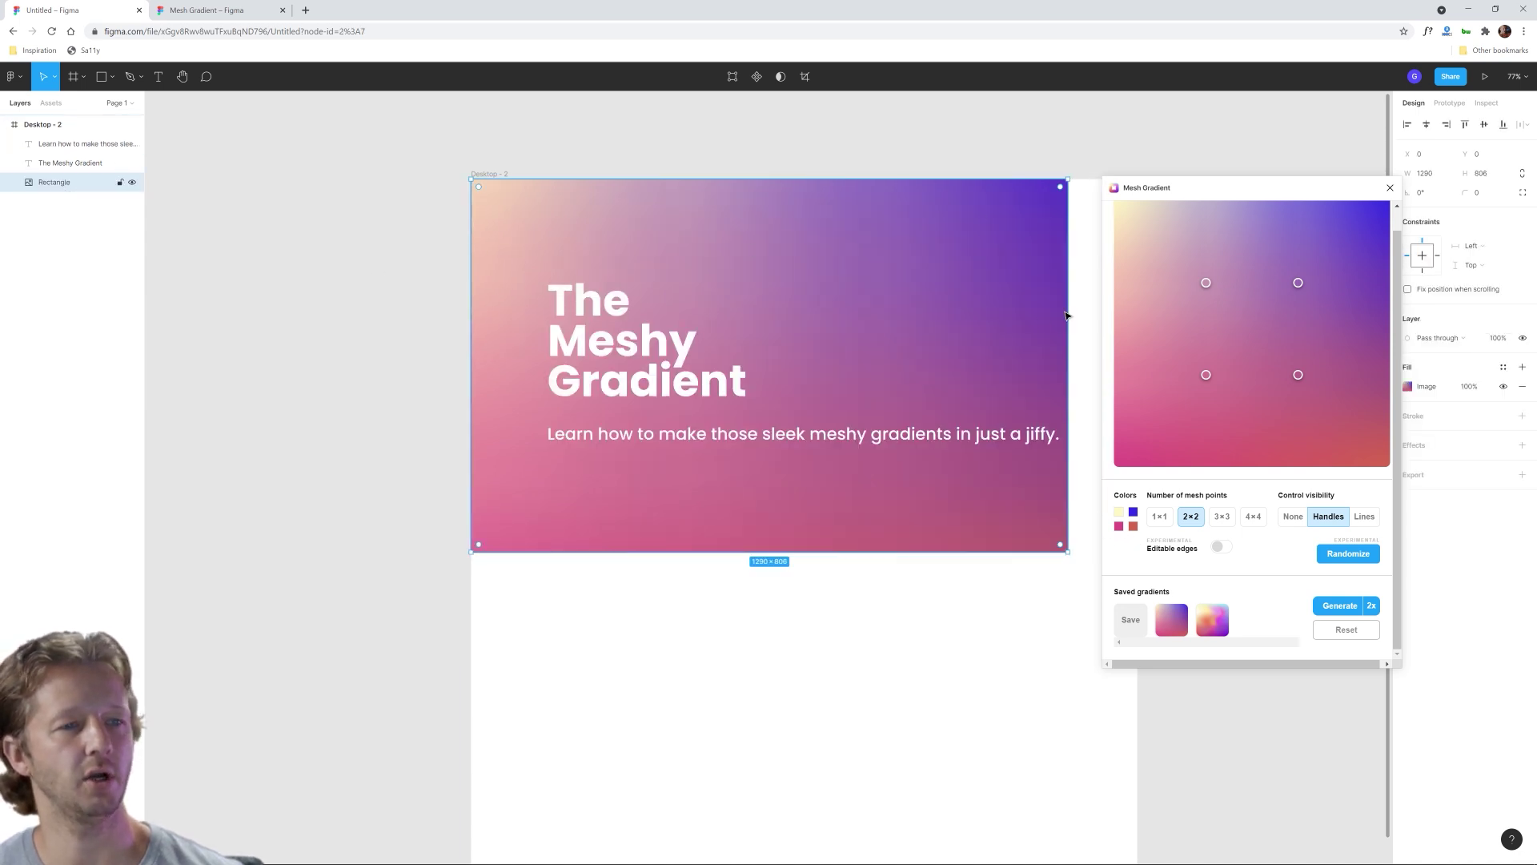
drag(1368, 199, 1430, 245)
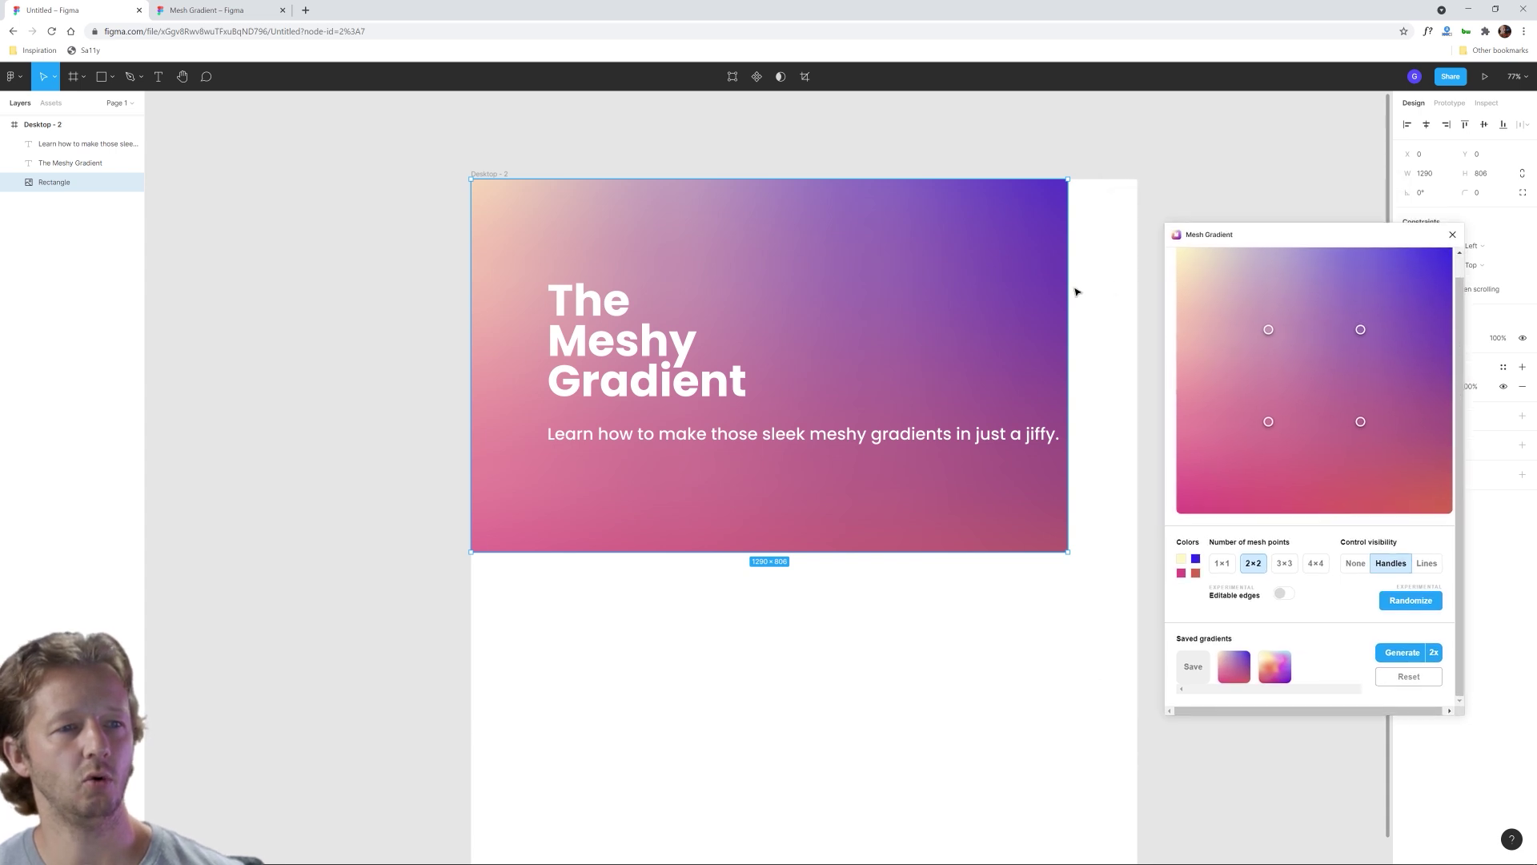
drag(1064, 290, 1139, 291)
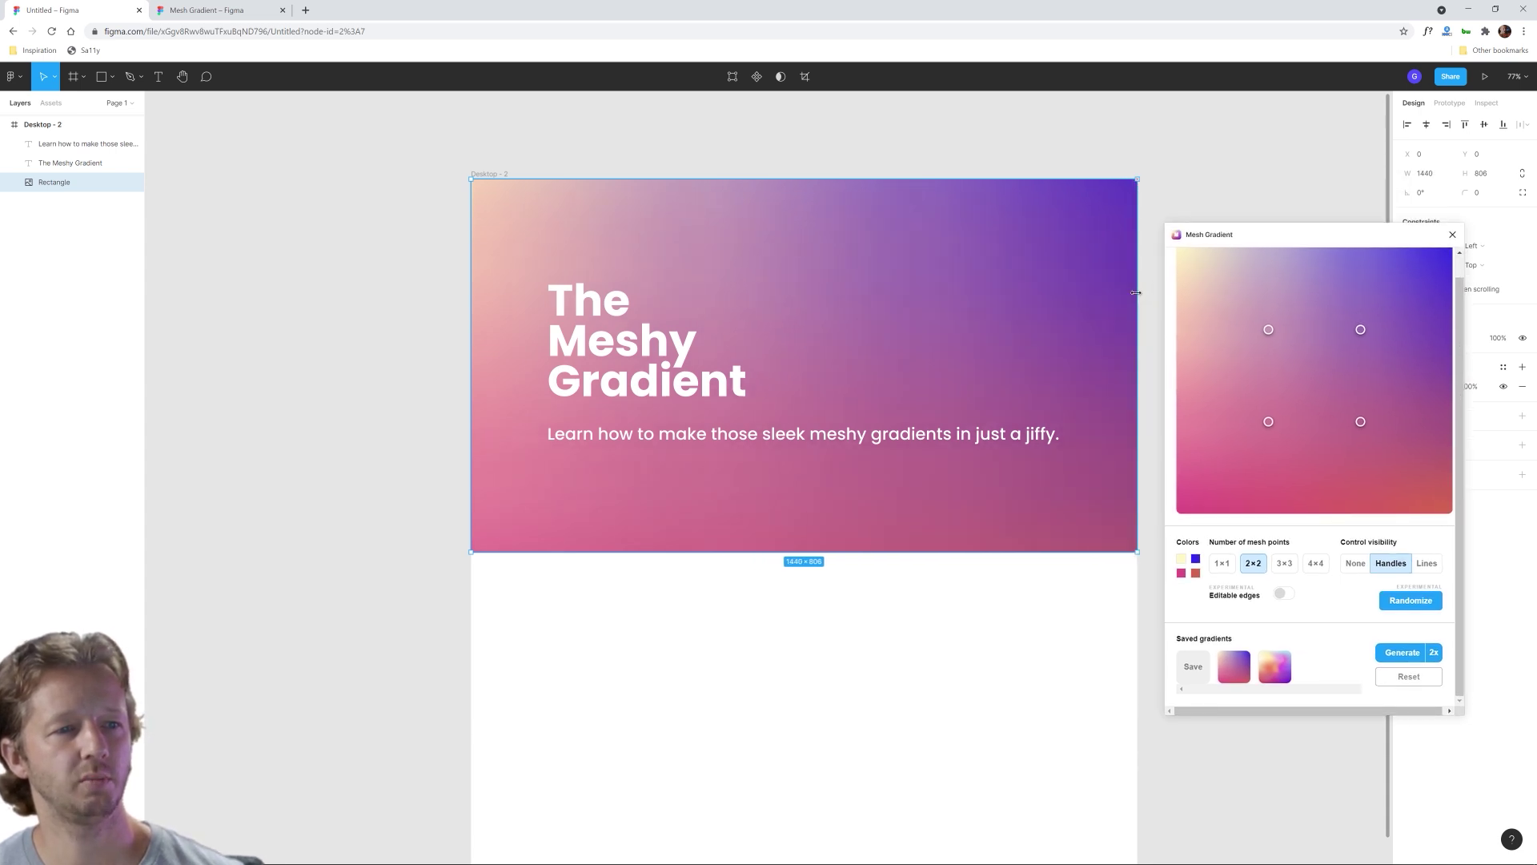
click(265, 318)
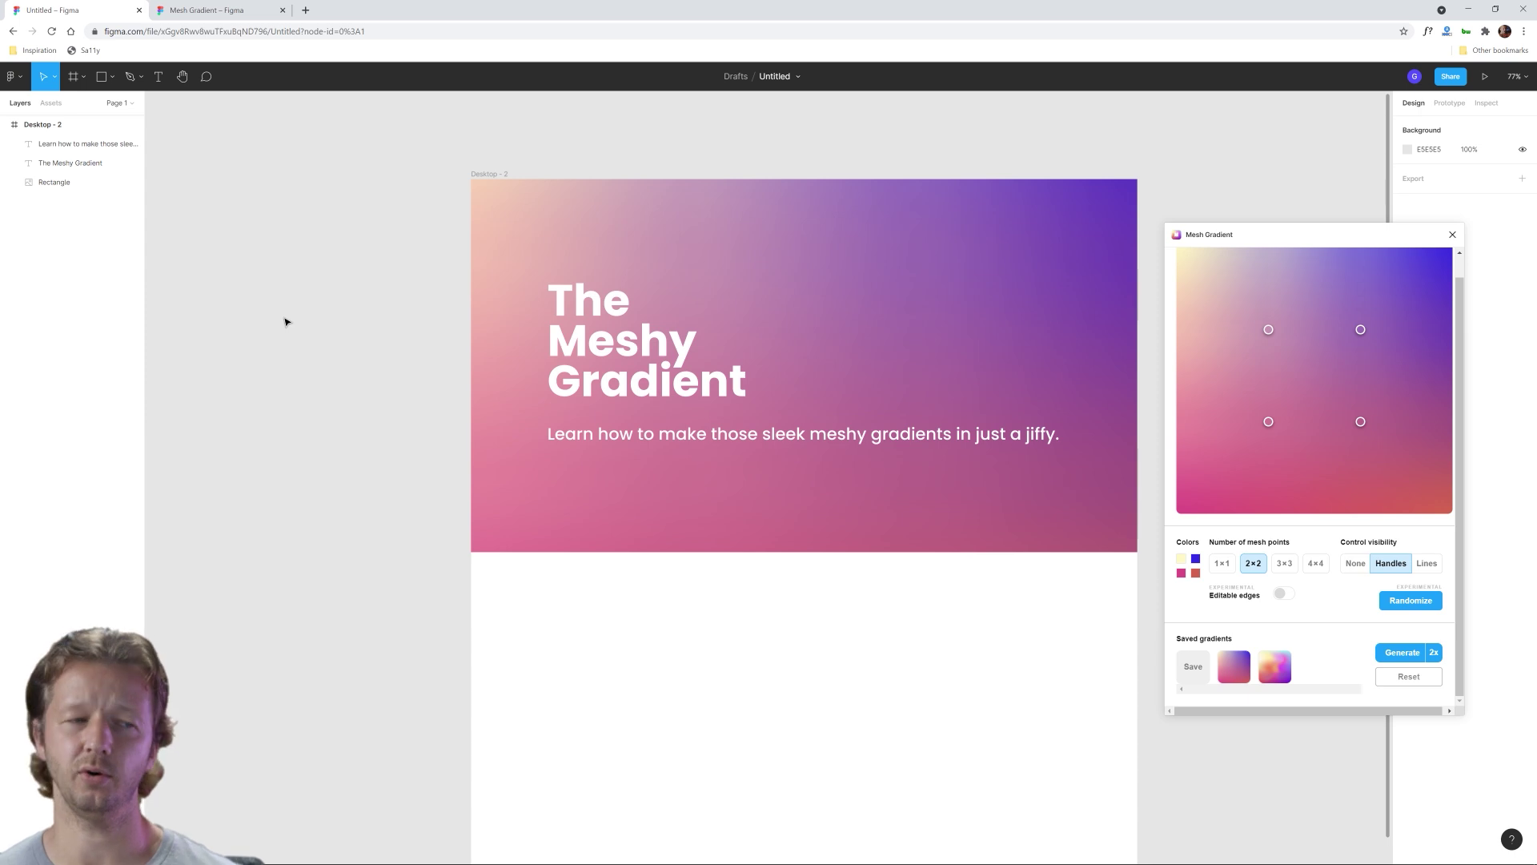
Step: Switch the gradient rectangle's image fill to Crop and shift the image slightly downward
click(842, 297)
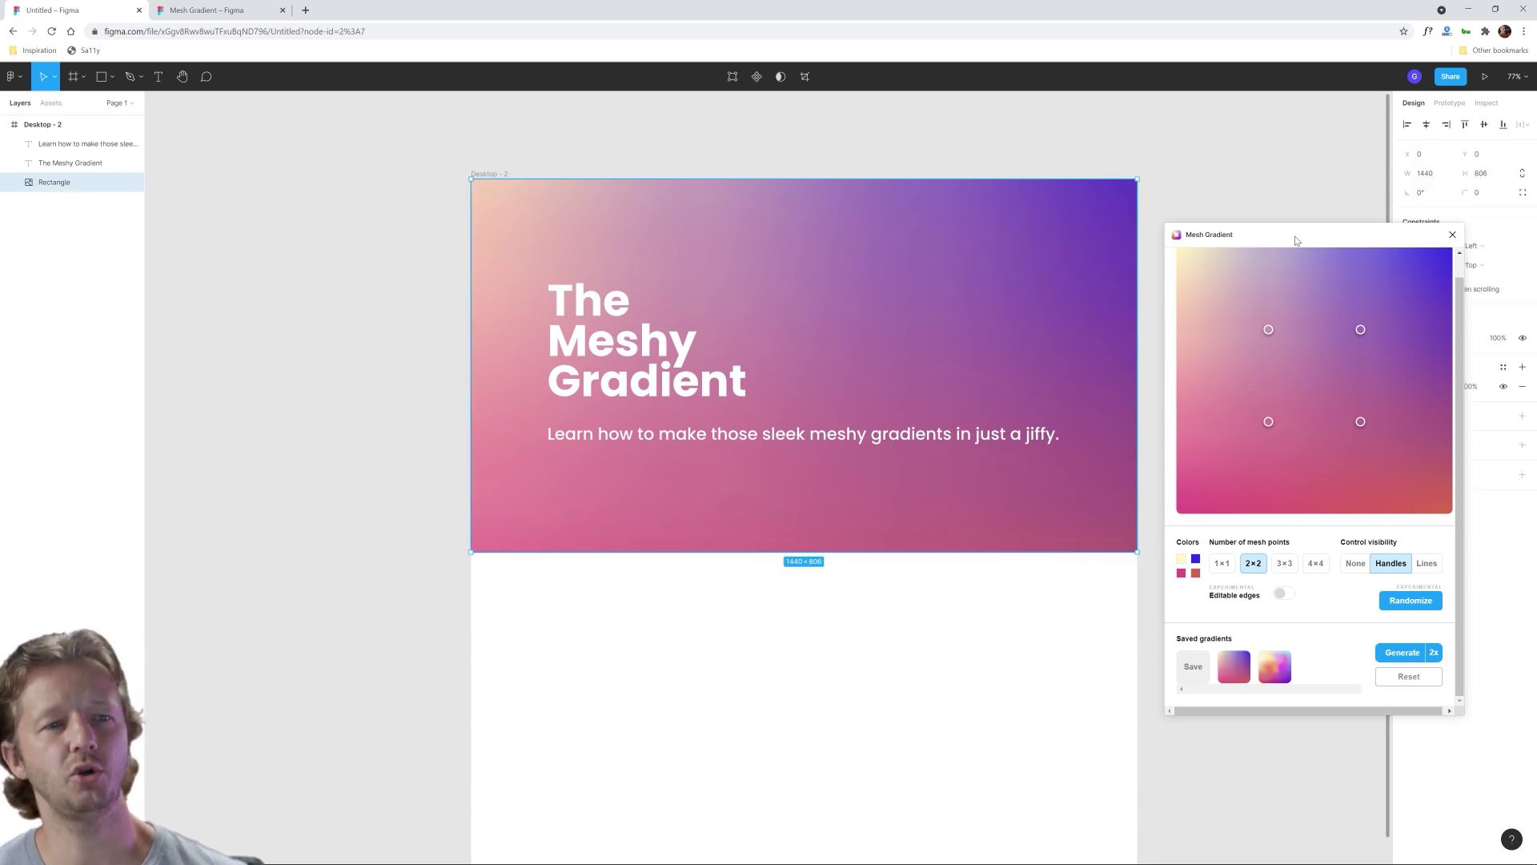
drag(1296, 240, 1119, 400)
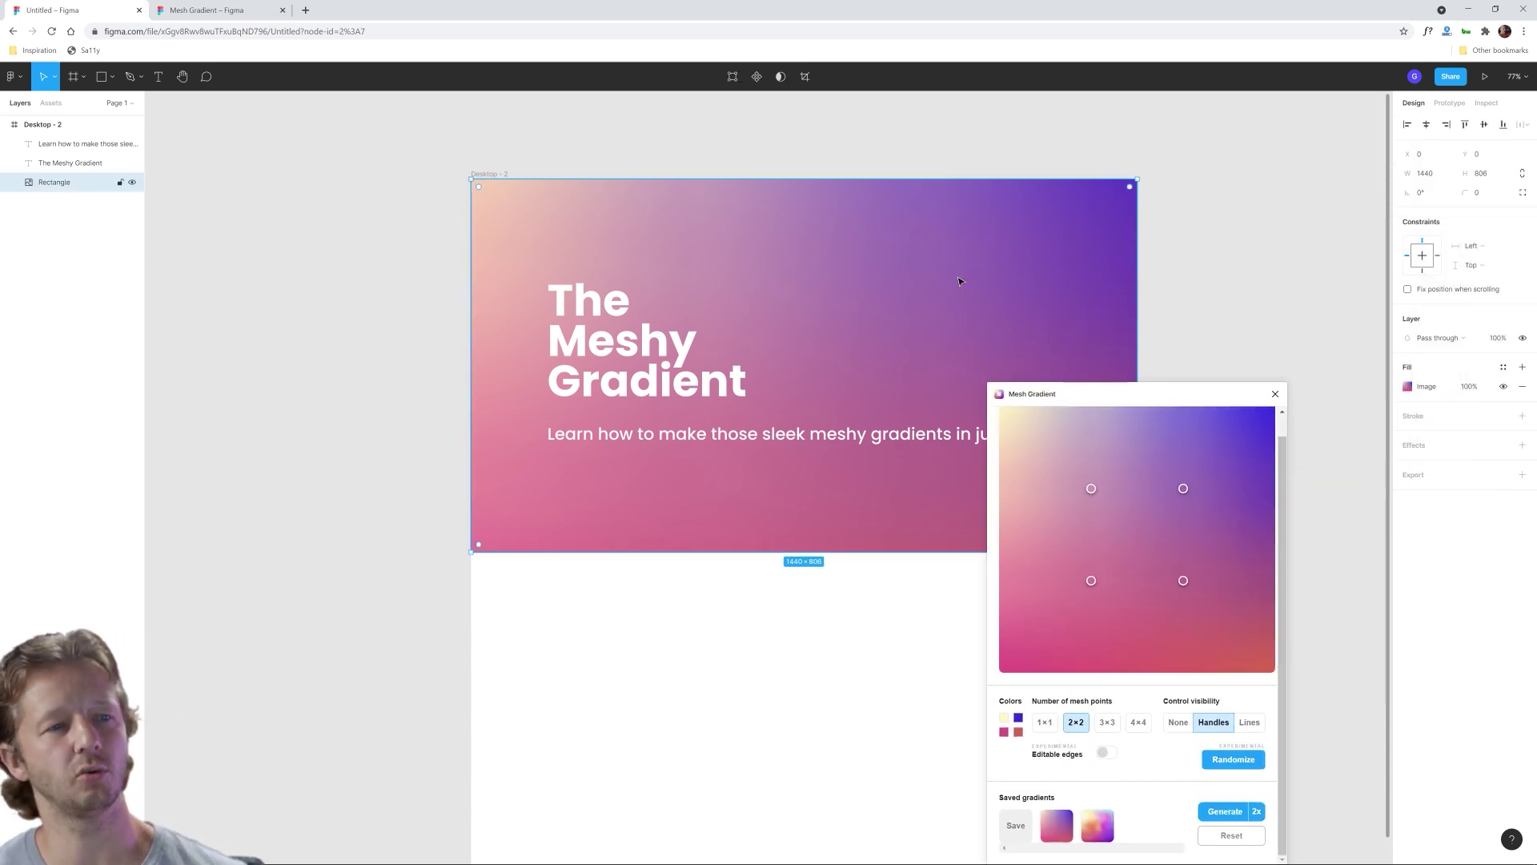
click(1426, 390)
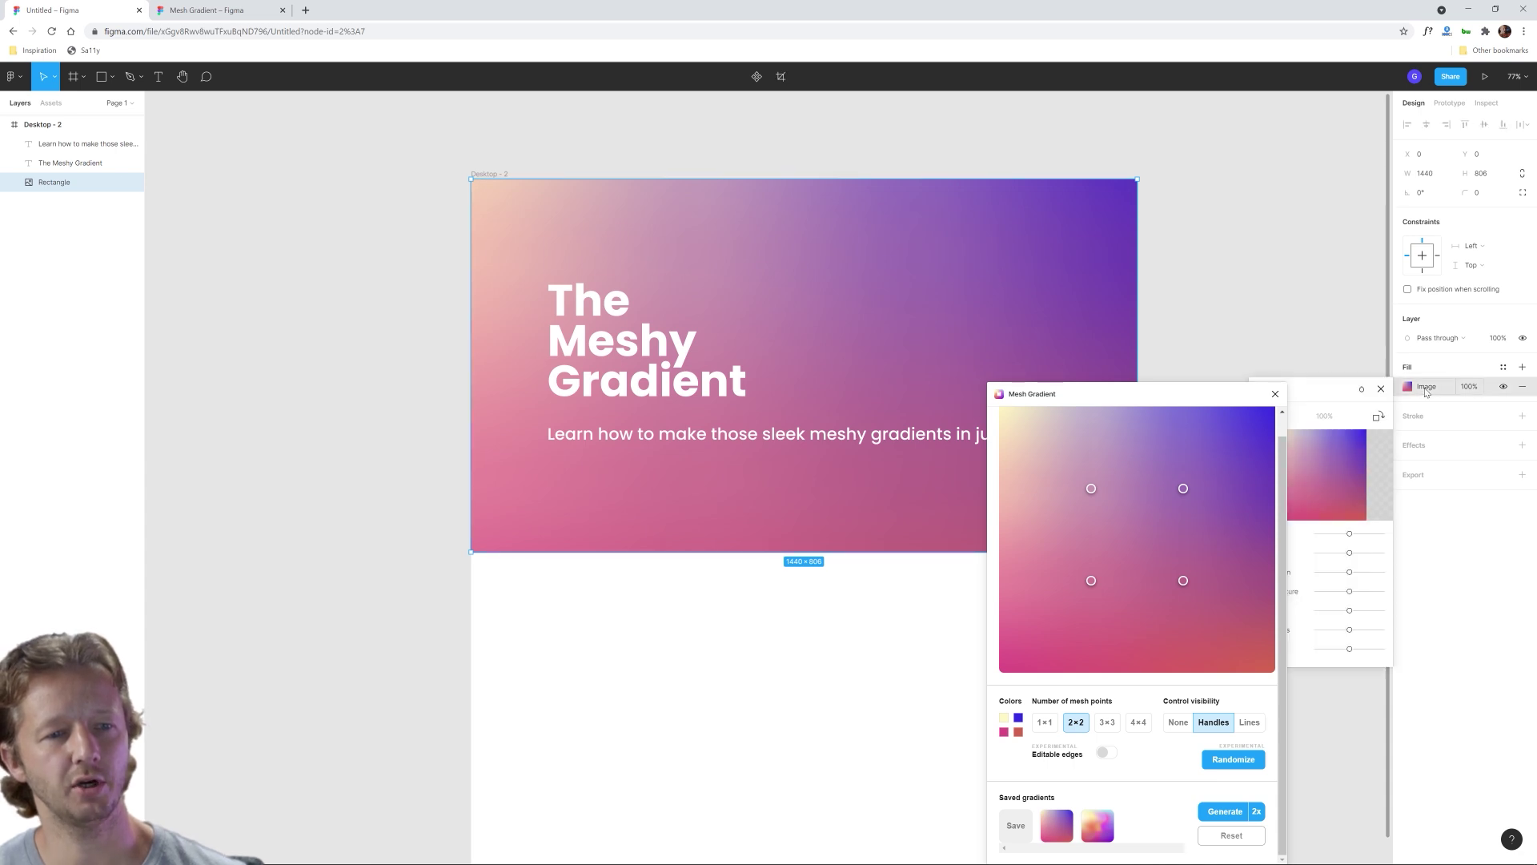
drag(1253, 400, 1231, 519)
click(1276, 391)
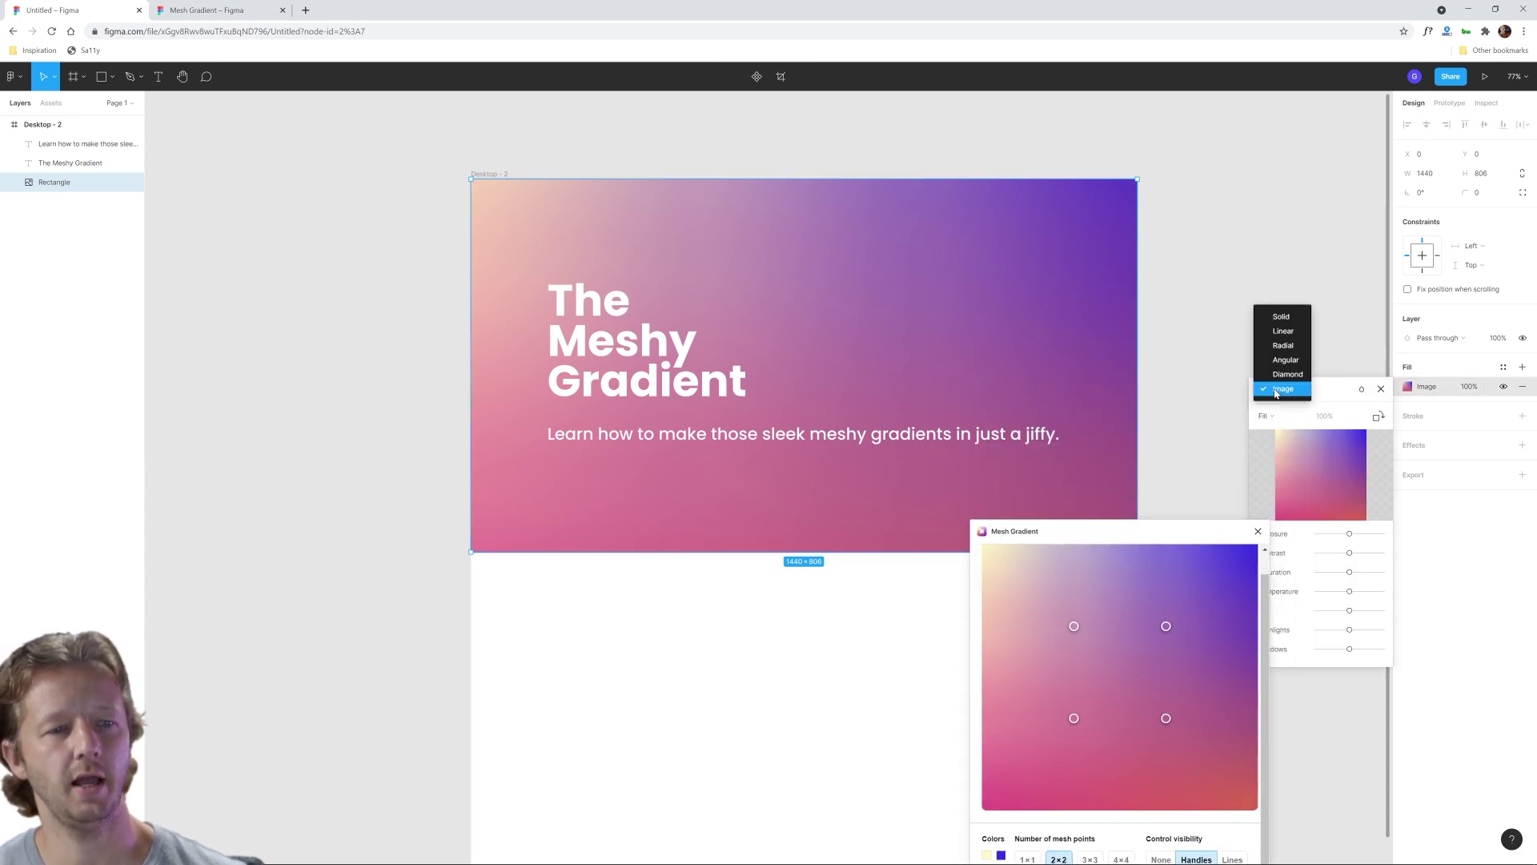
click(1282, 408)
click(1279, 413)
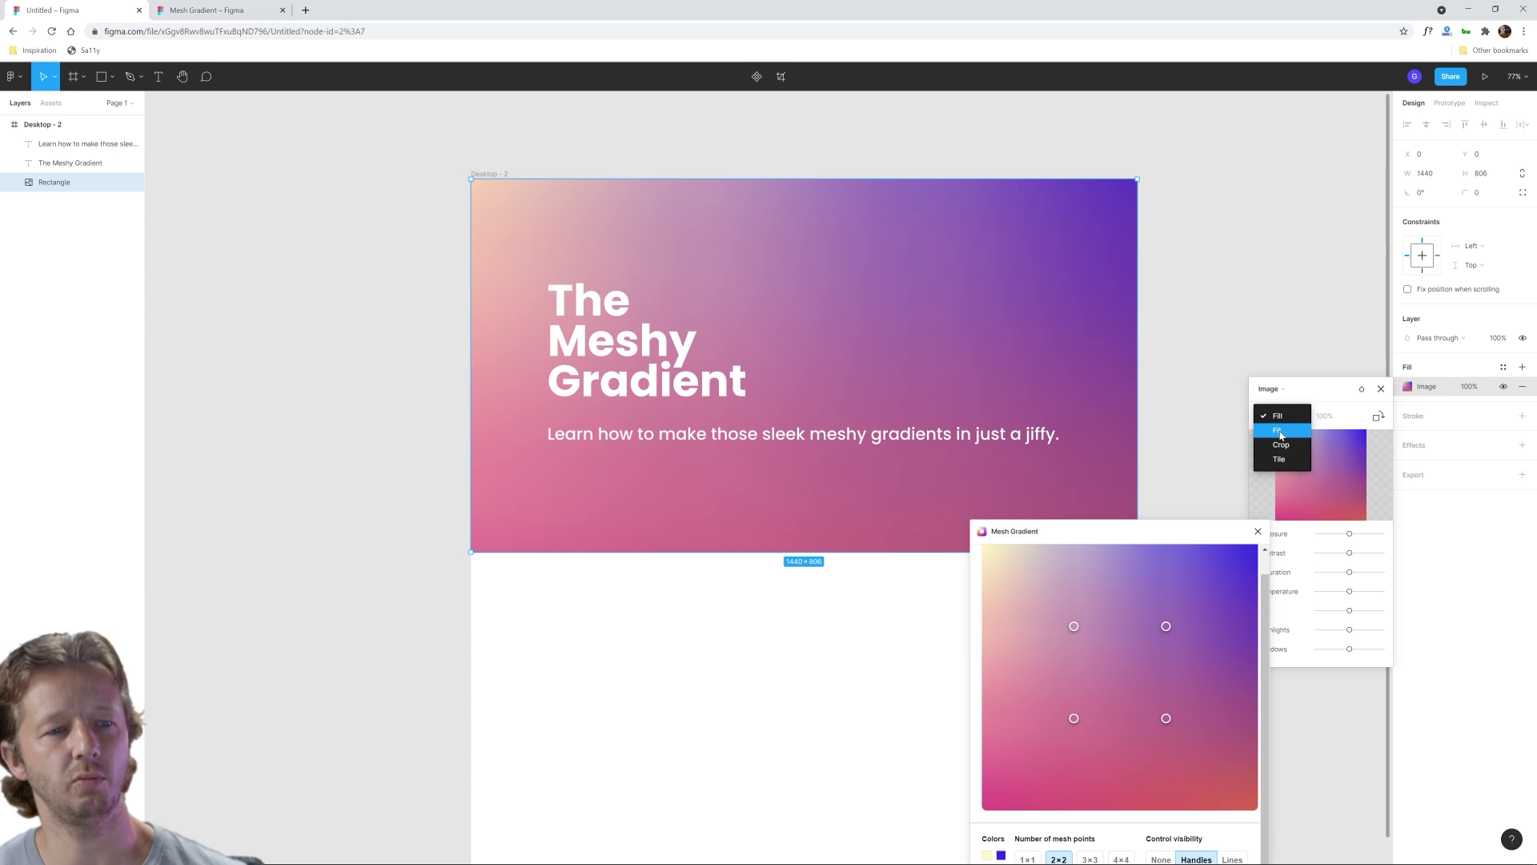
click(1282, 450)
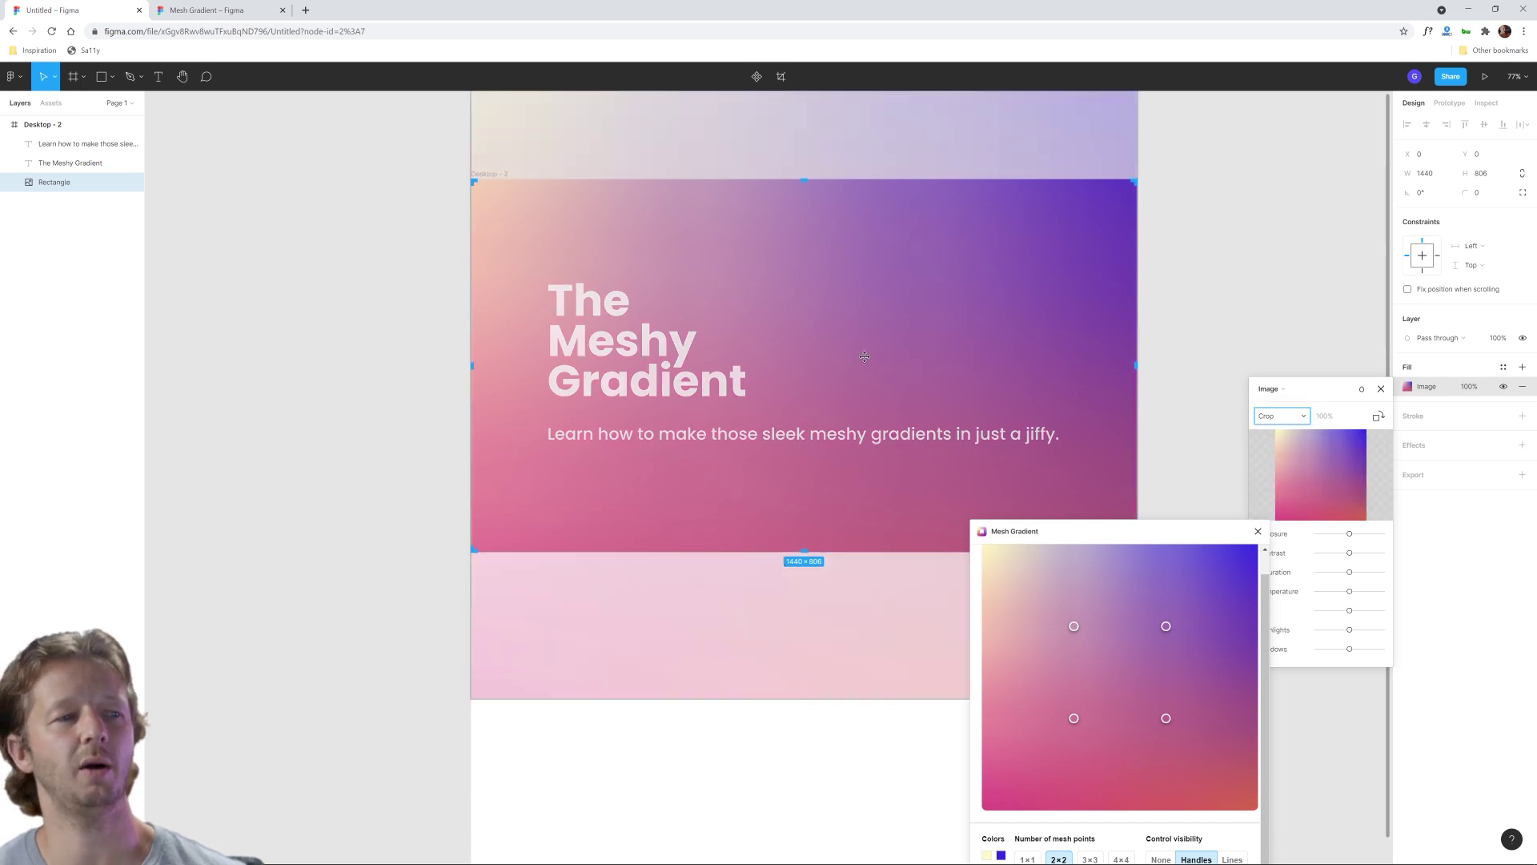
mouse_move(814, 289)
mouse_down()
mouse_move(813, 430)
mouse_move(823, 205)
mouse_move(827, 374)
mouse_move(828, 302)
mouse_up()
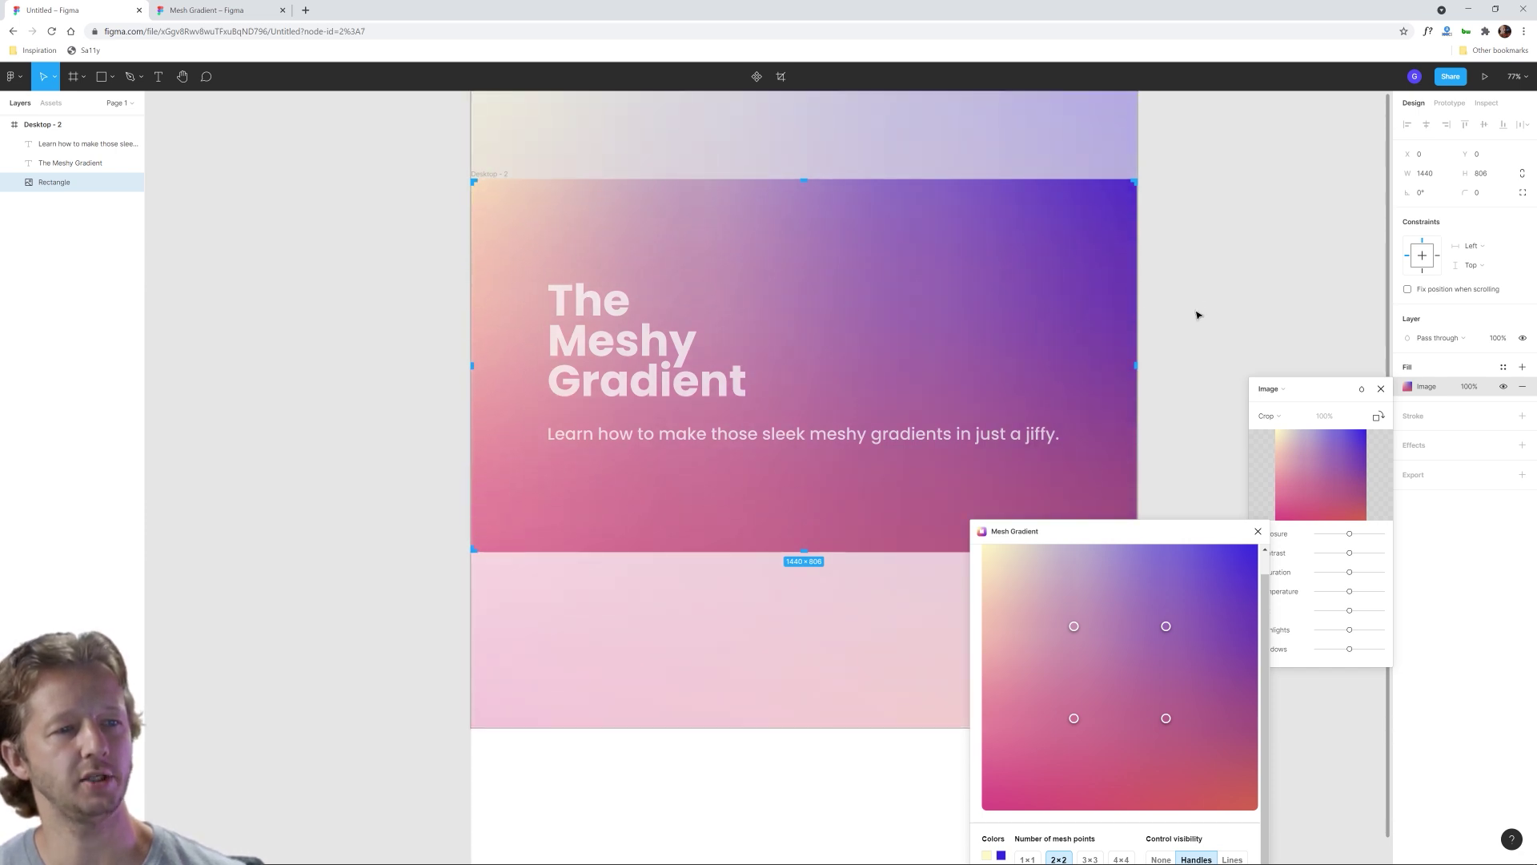
Step: Finish the crop, close the Mesh Gradient window and clear the selection
click(1221, 503)
click(1258, 531)
click(1277, 353)
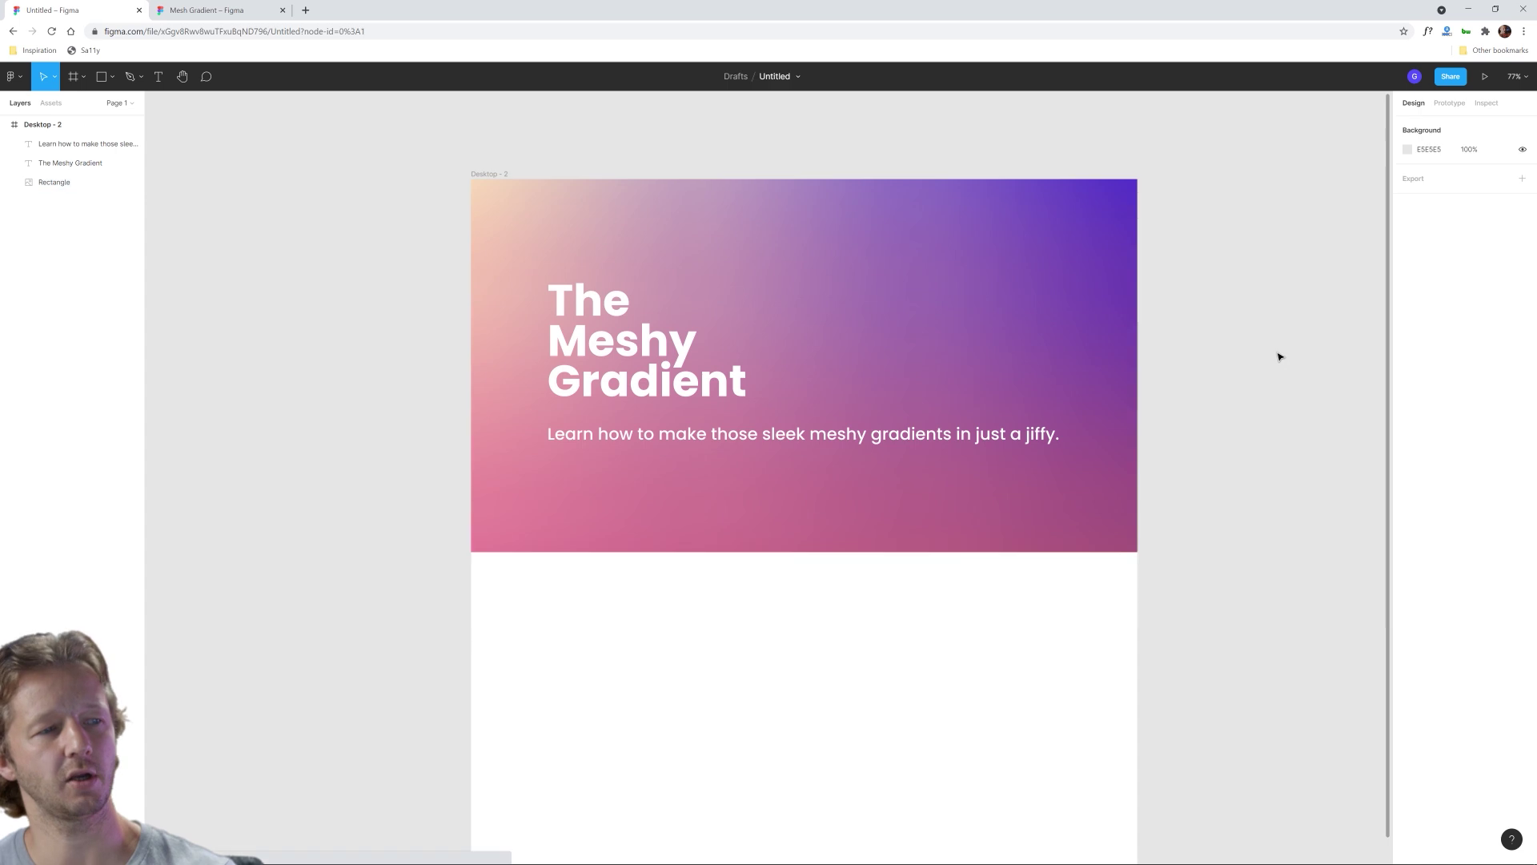
click(1025, 279)
click(1233, 290)
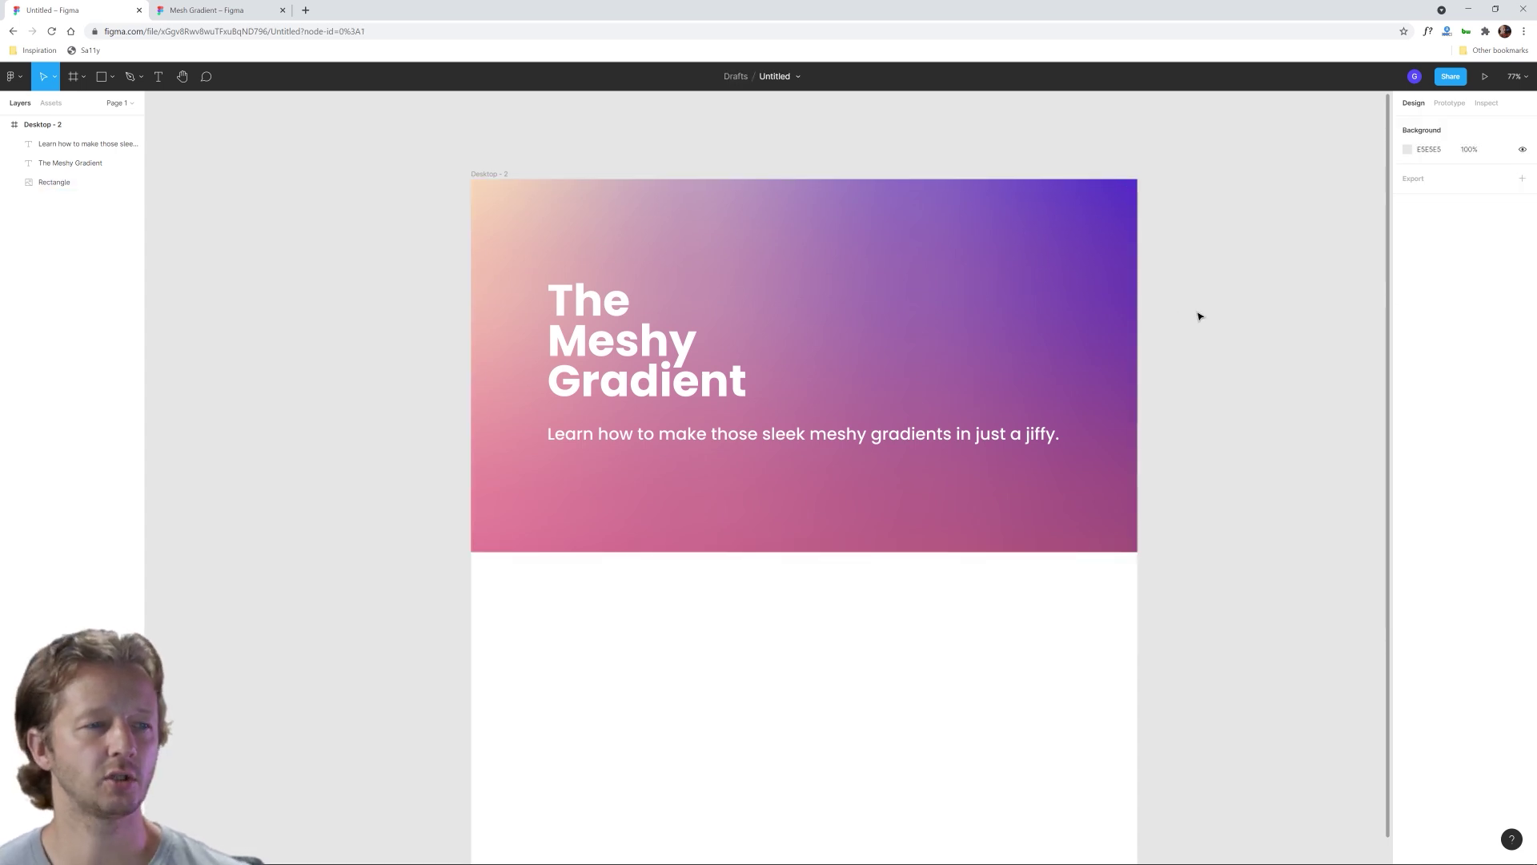
Step: Relaunch Mesh Gradient from the canvas context menu's Plugins submenu
right_click(355, 364)
mouse_move(395, 403)
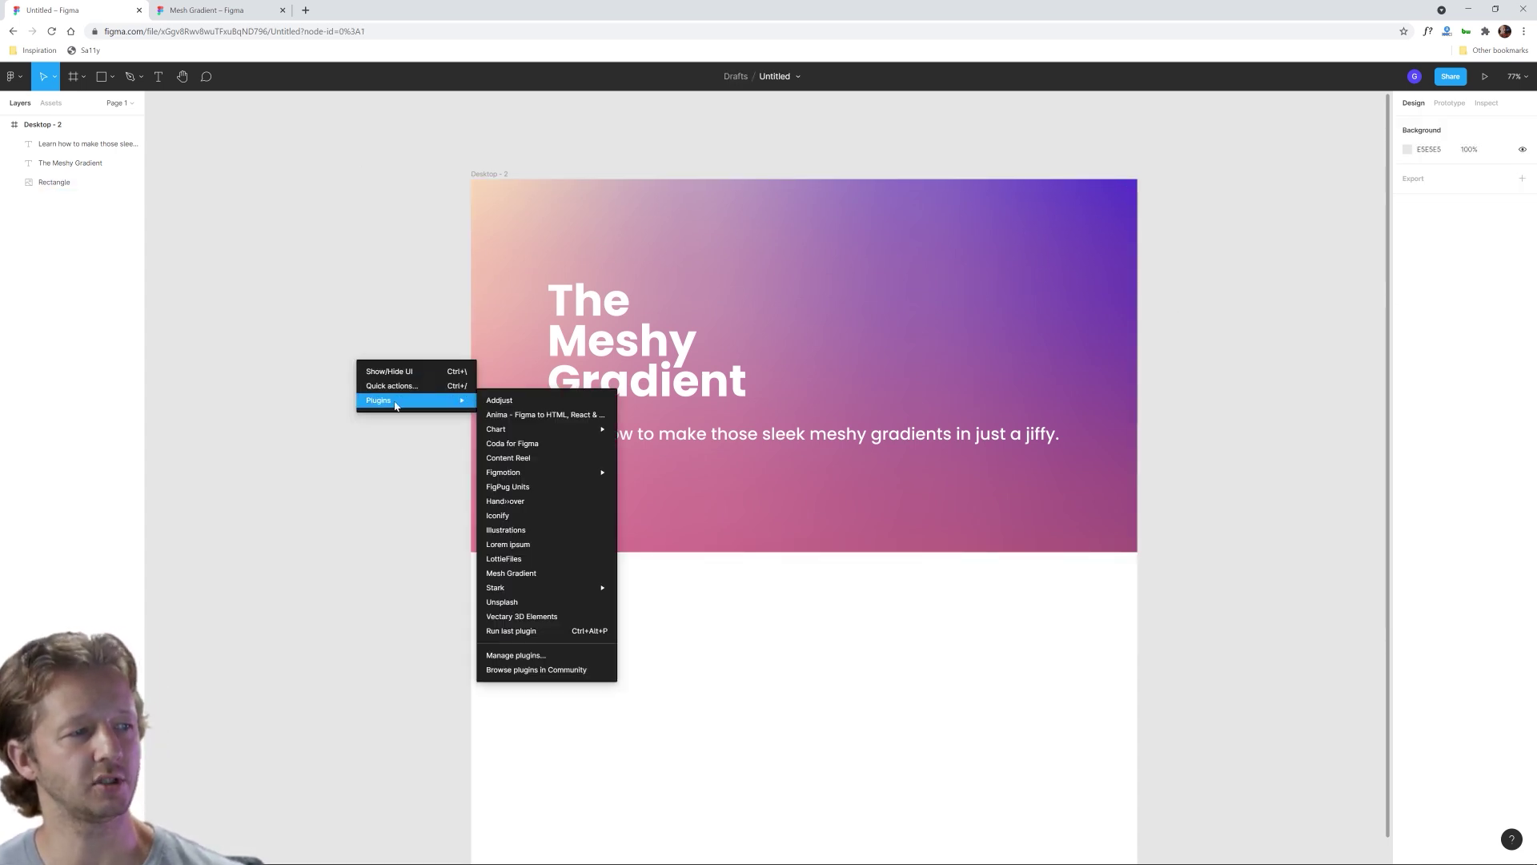
click(817, 347)
click(891, 331)
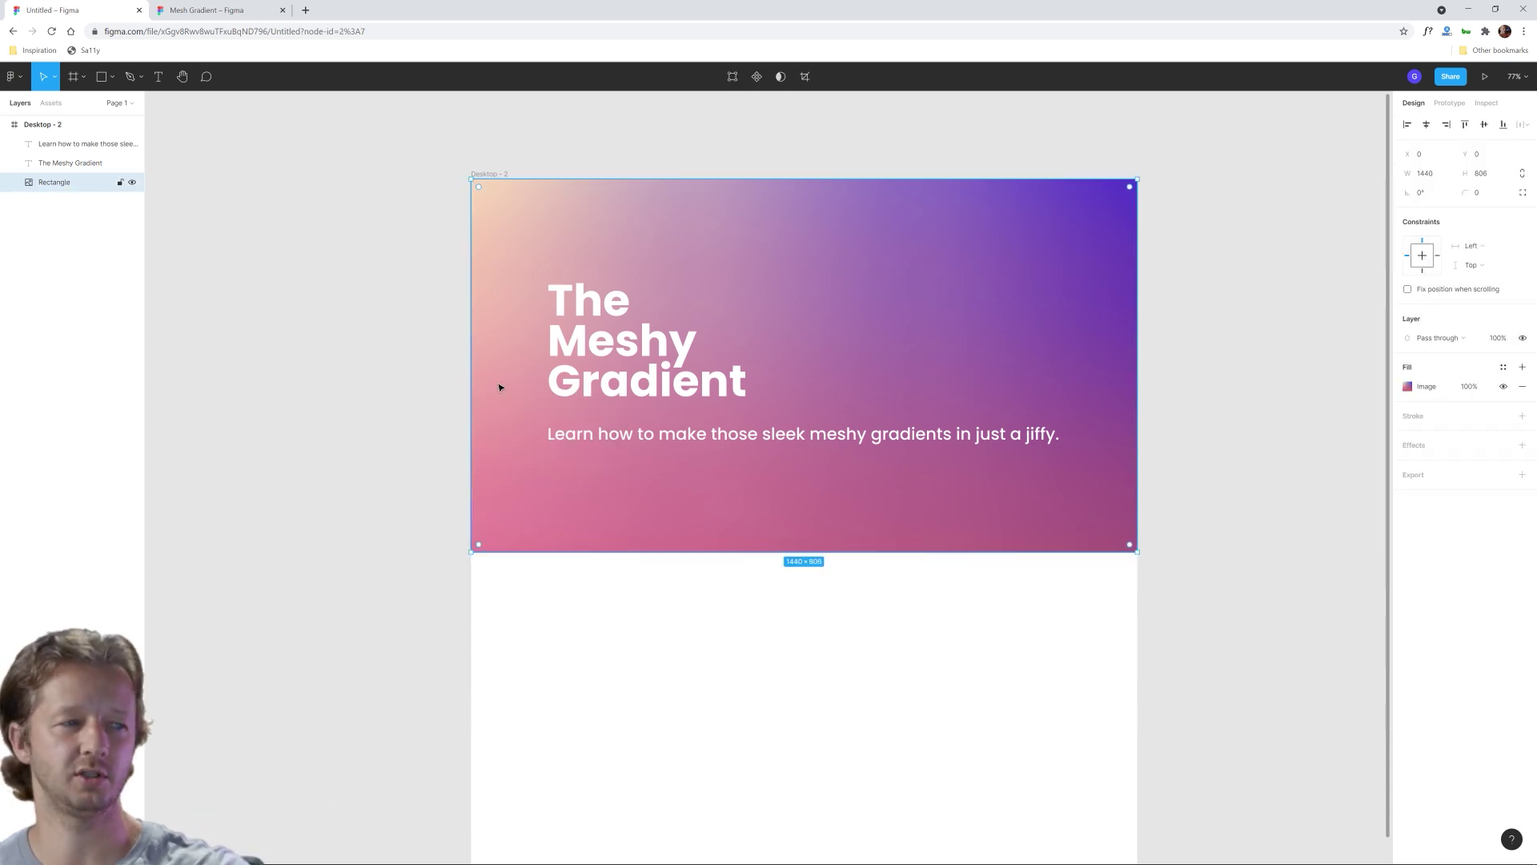
click(379, 316)
right_click(386, 233)
mouse_move(426, 288)
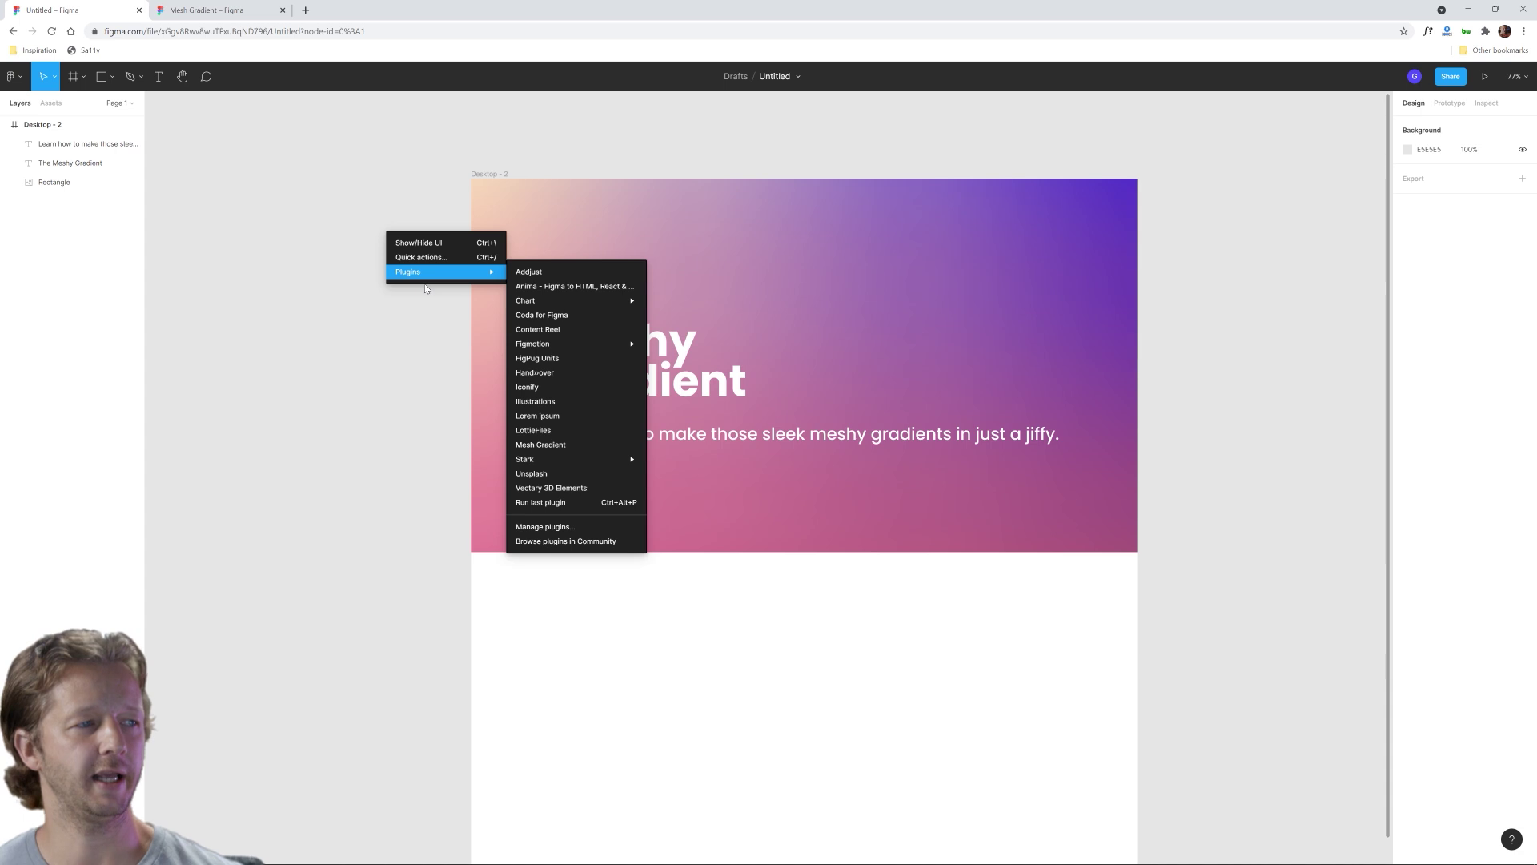
click(572, 445)
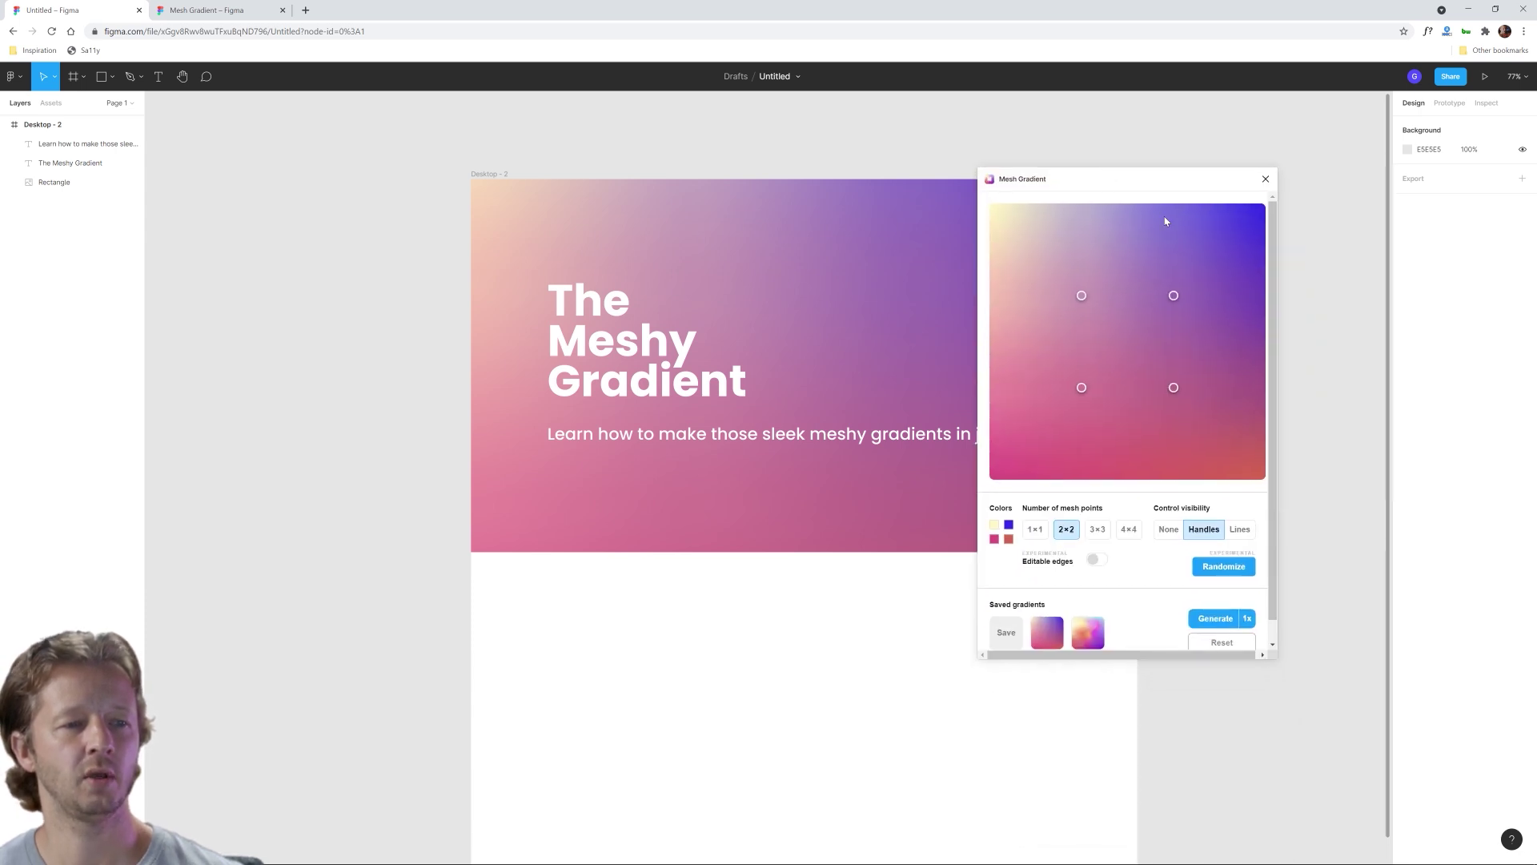
Step: Randomize the gradient, generate it as a new layer over the hero, then delete that layer
scroll(1271, 565, down, 1)
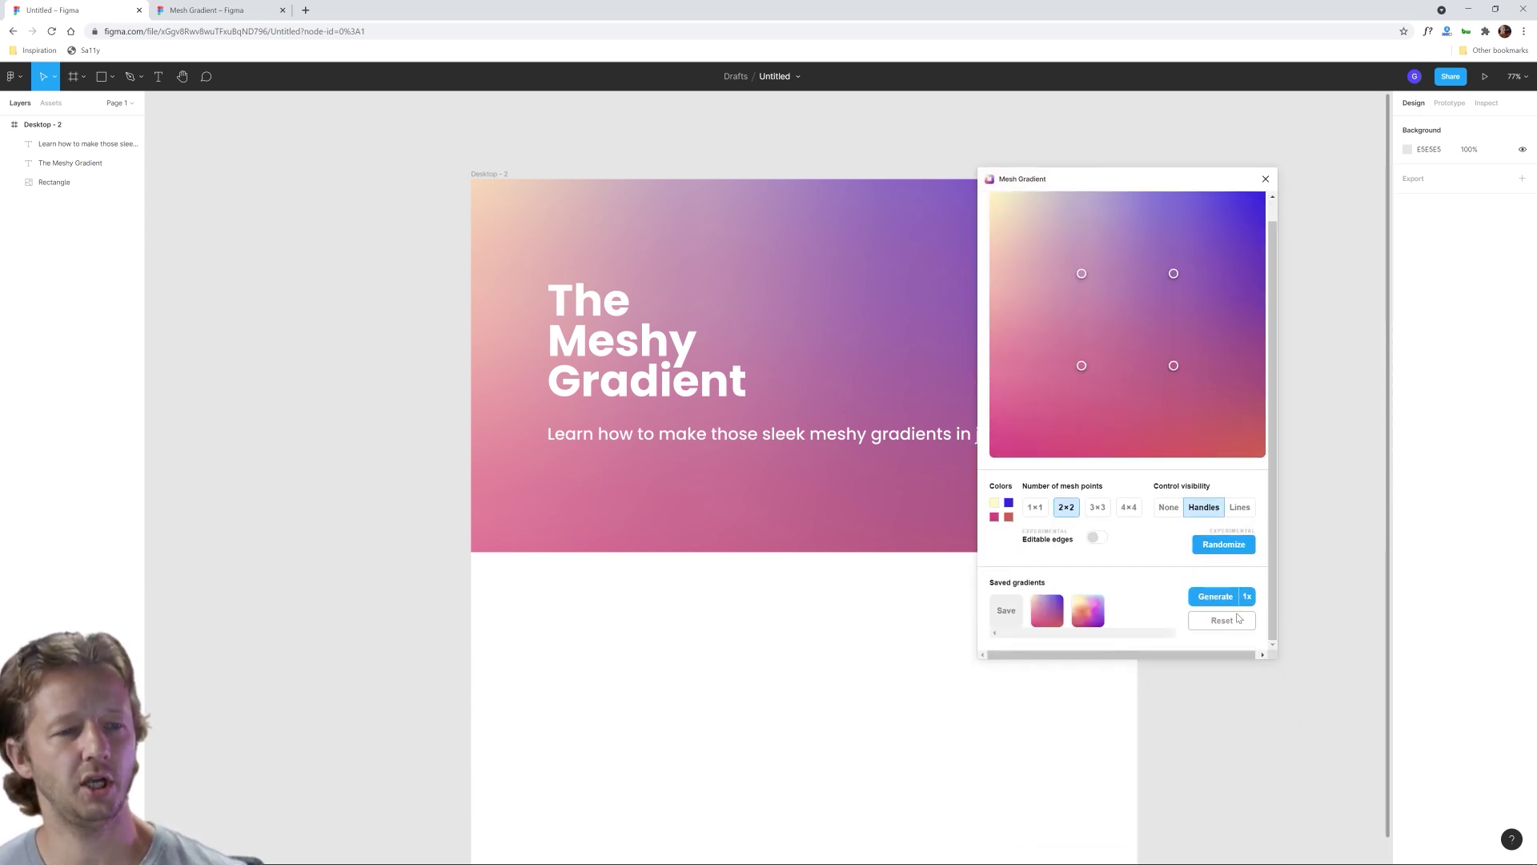
click(1231, 549)
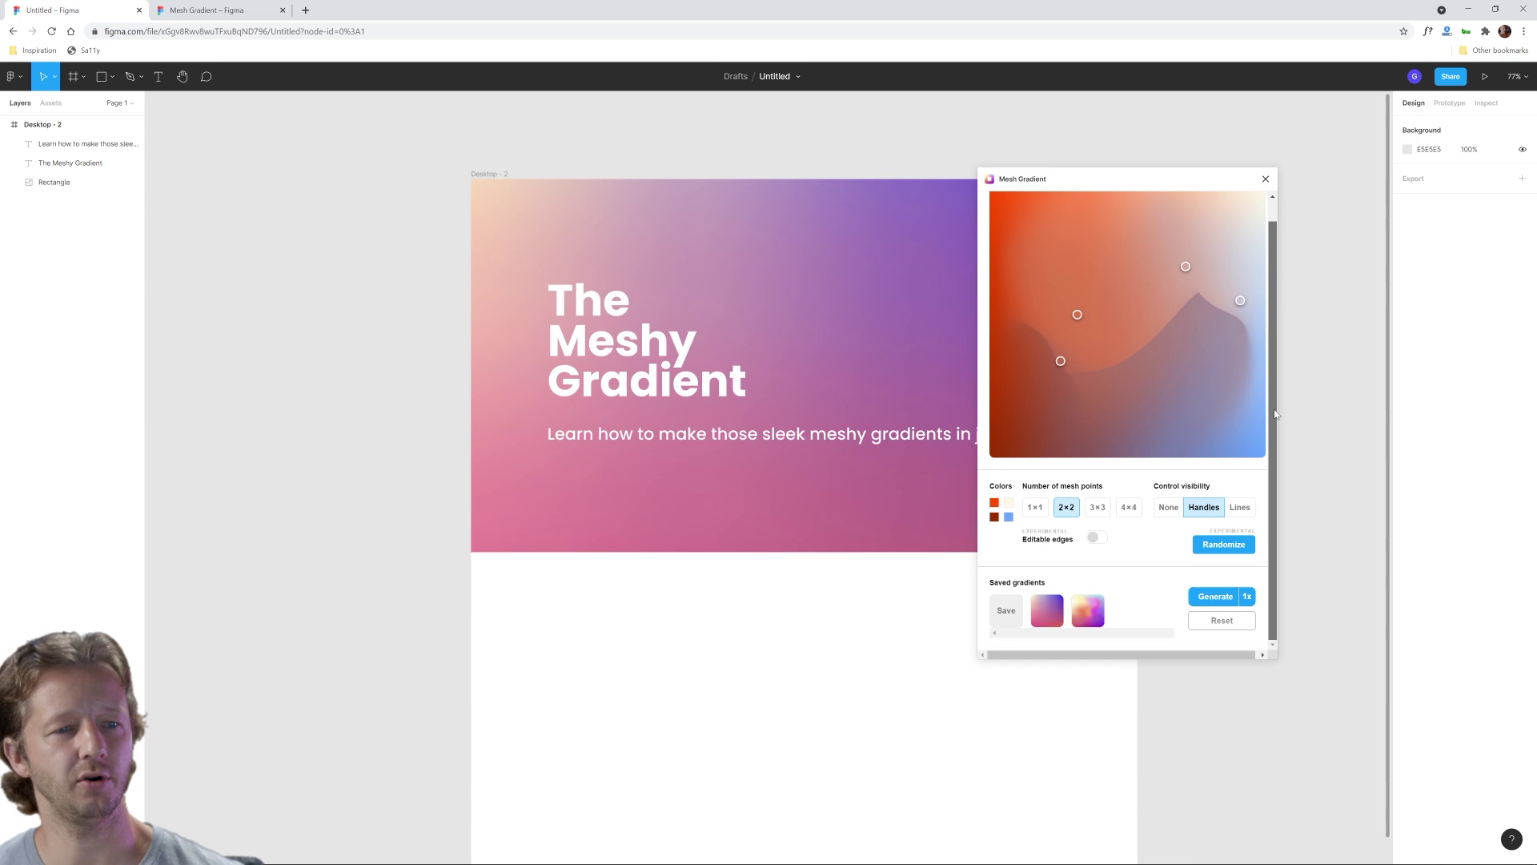
scroll(1275, 414, up, 1)
click(1218, 570)
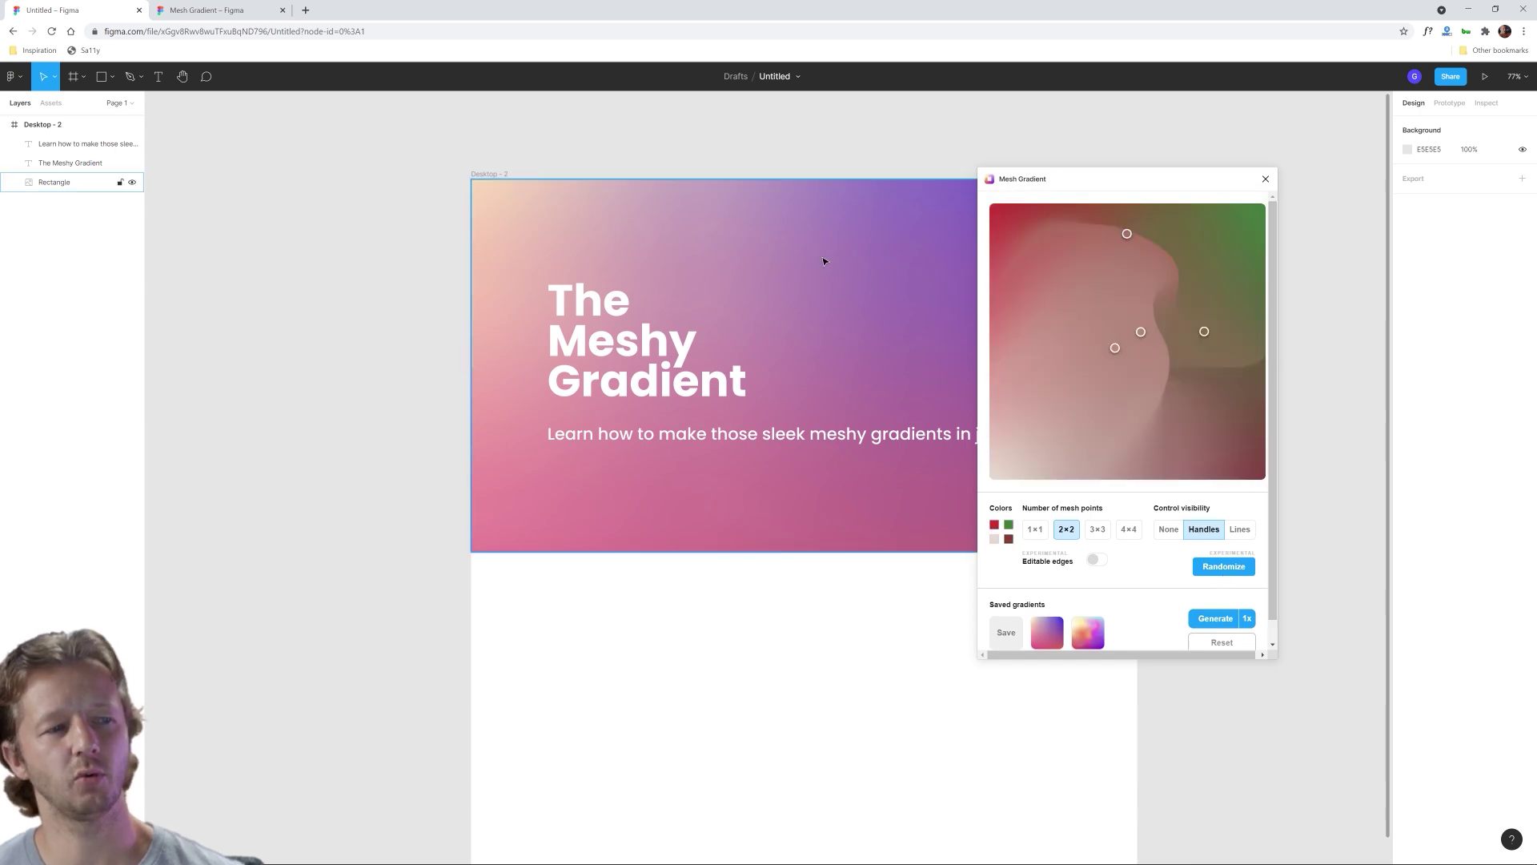
click(754, 244)
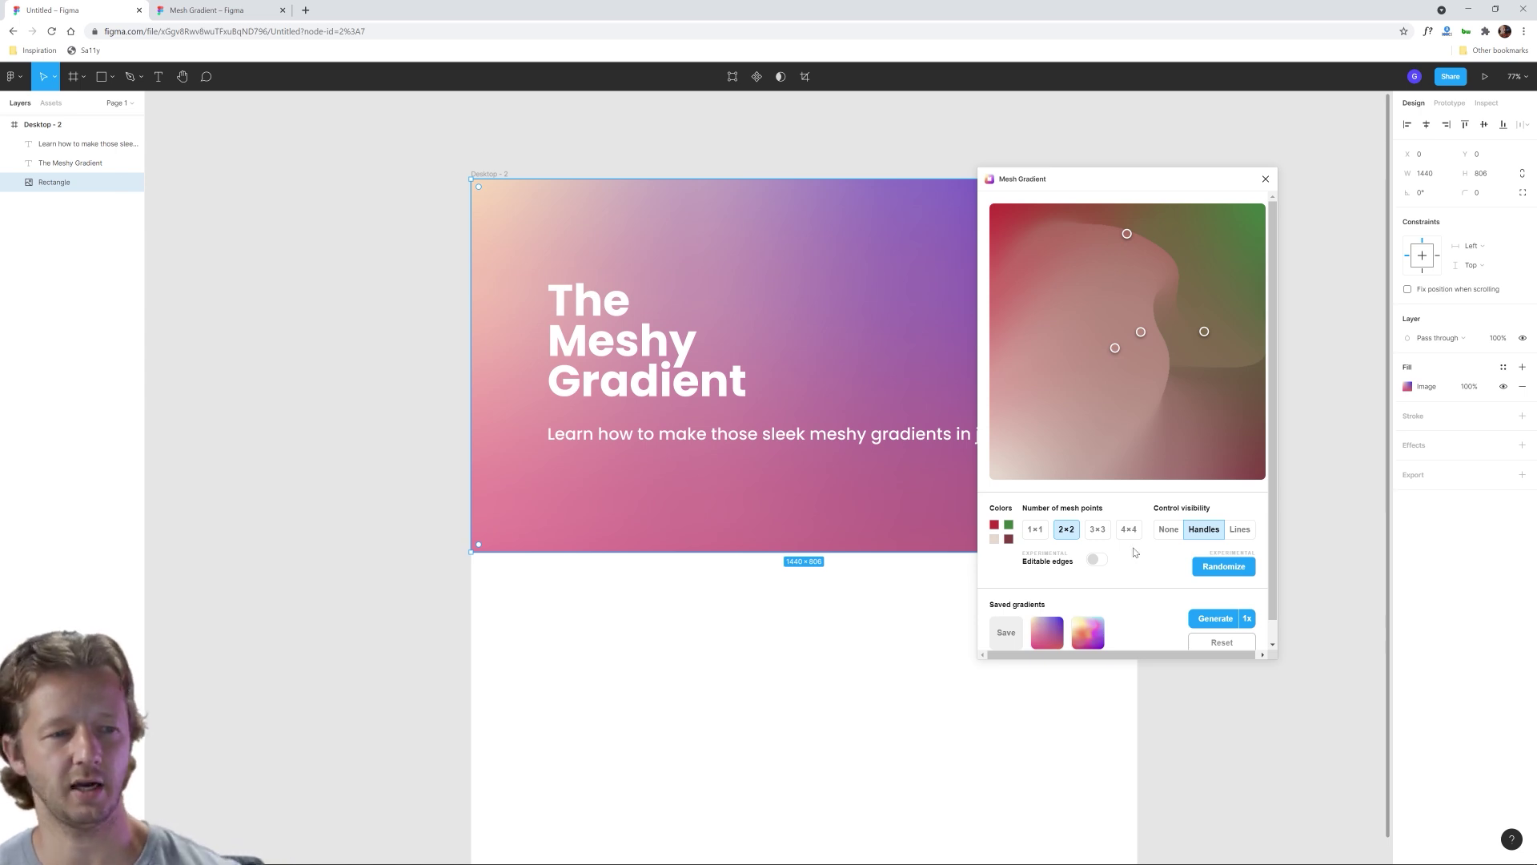
click(1218, 619)
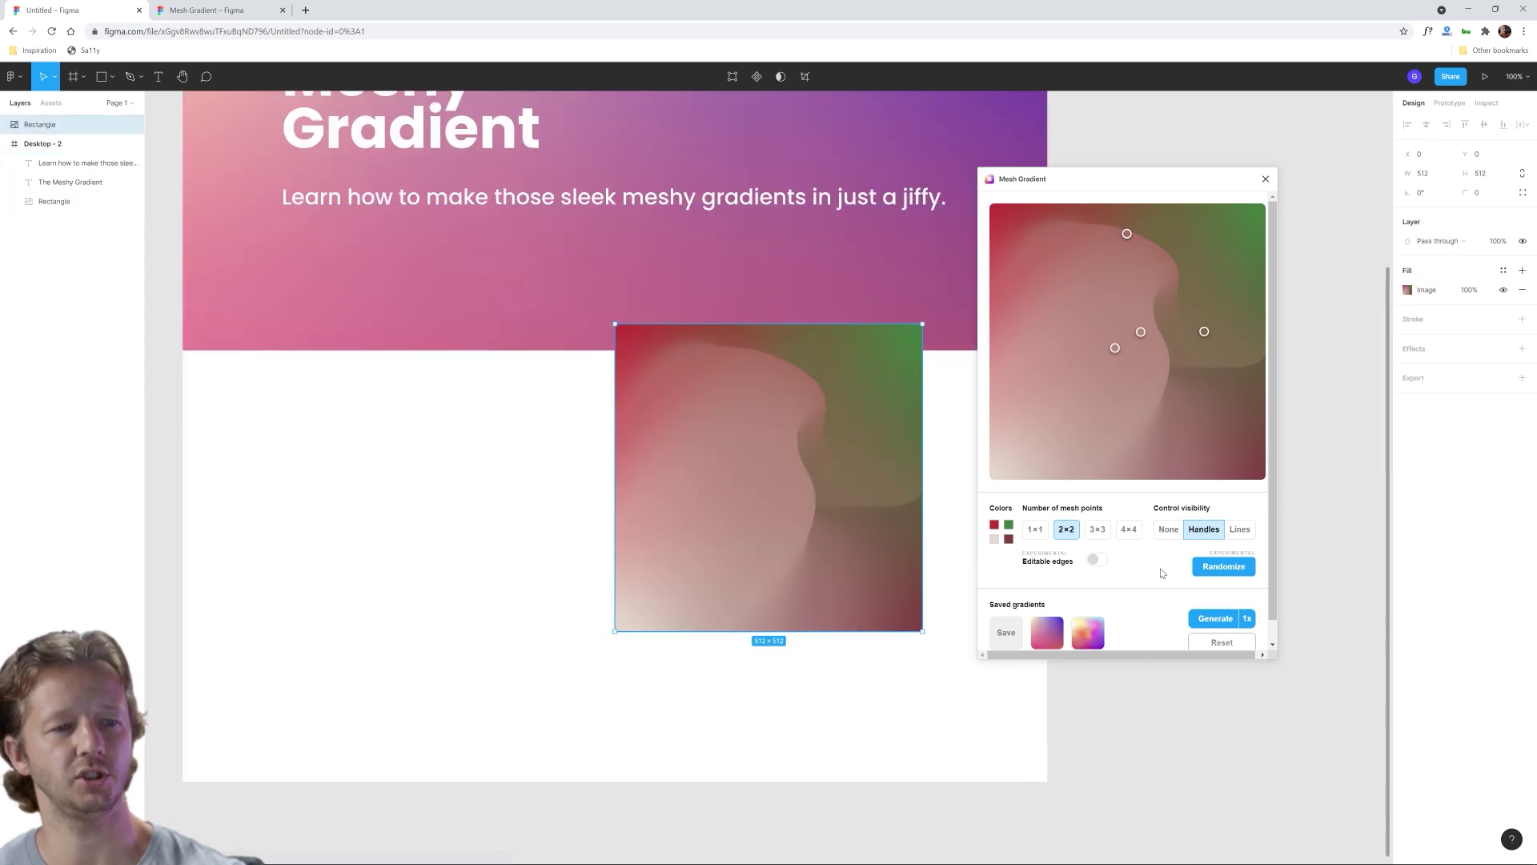
key(Delete)
Step: Keep randomizing until the preview shows a coral, blue and dark red gradient
click(1223, 568)
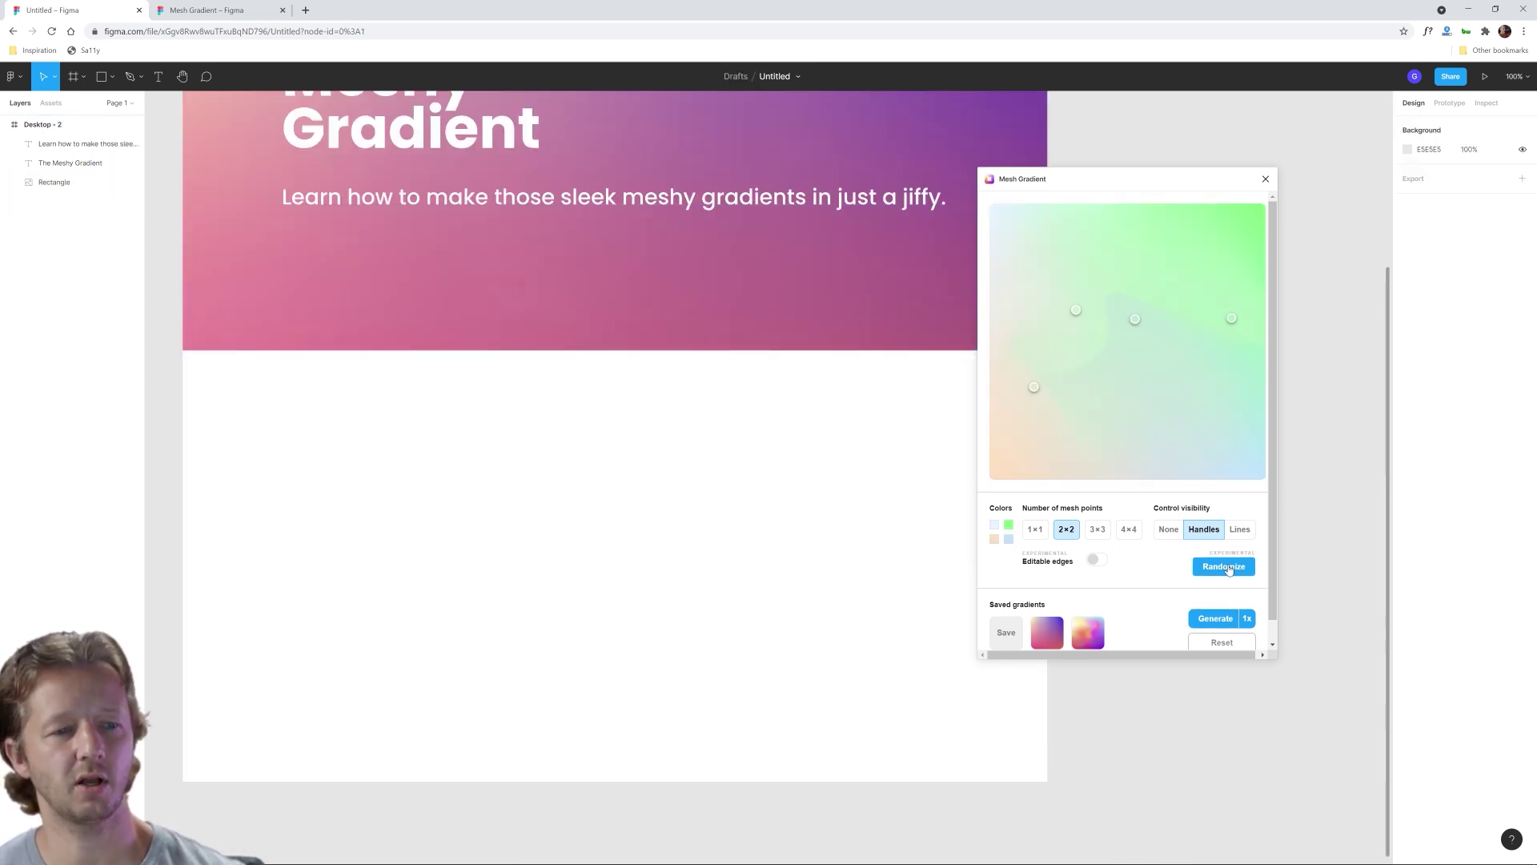
click(1230, 569)
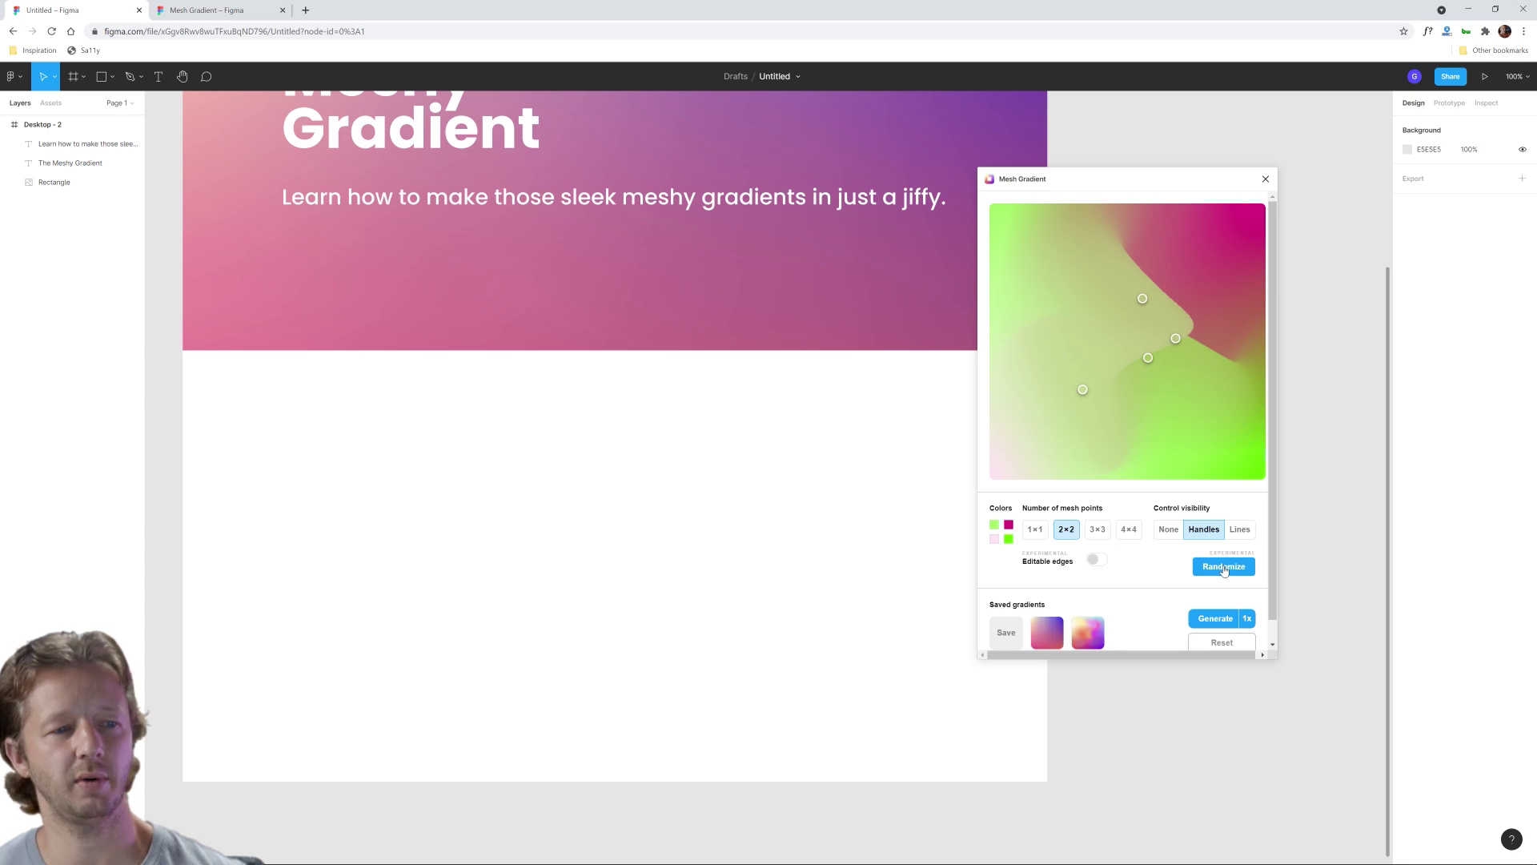
click(1225, 569)
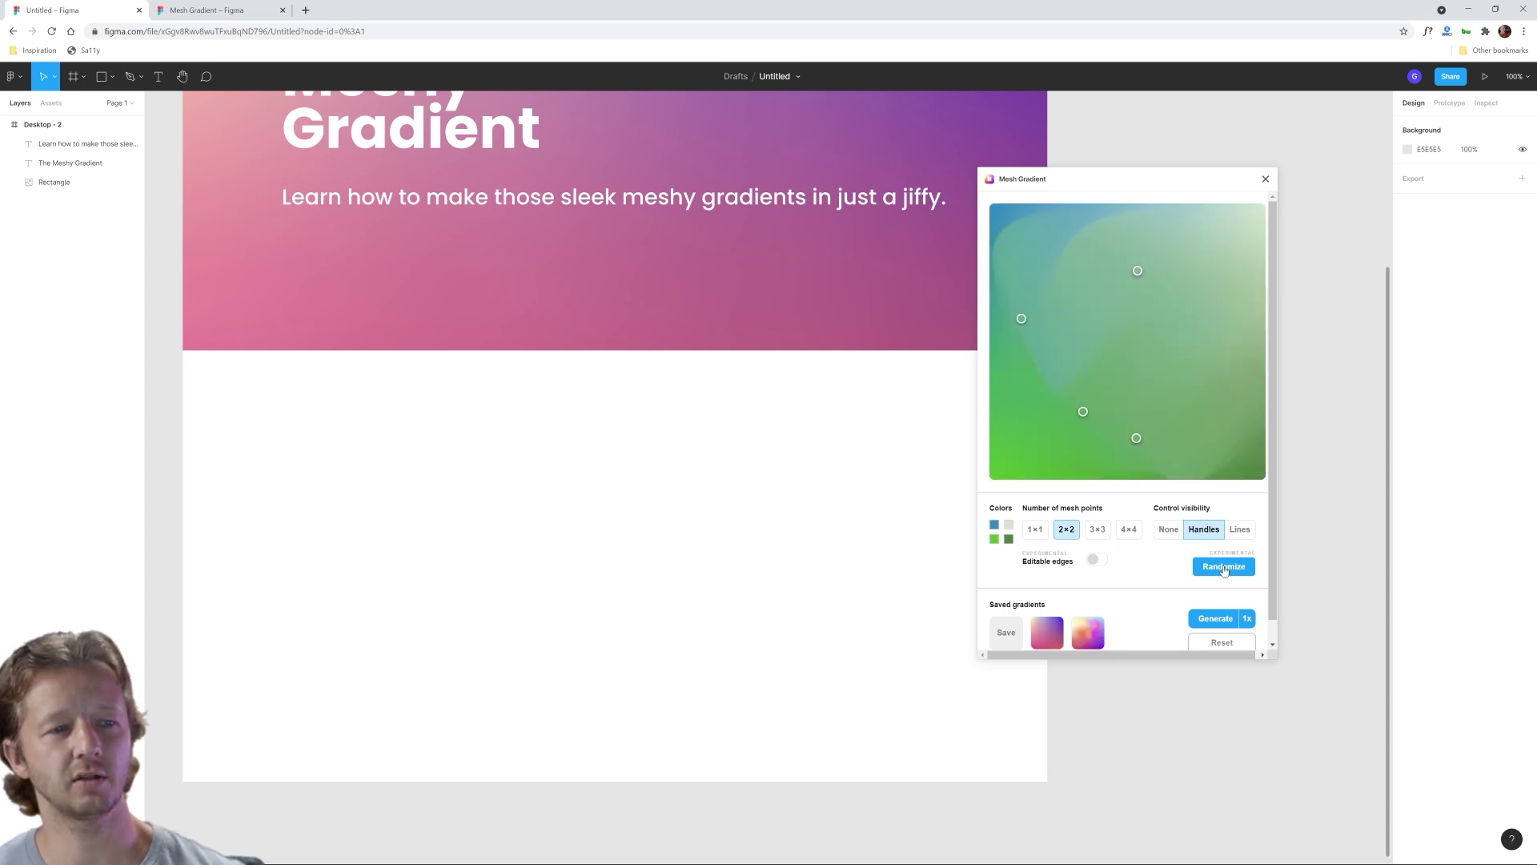
click(1224, 568)
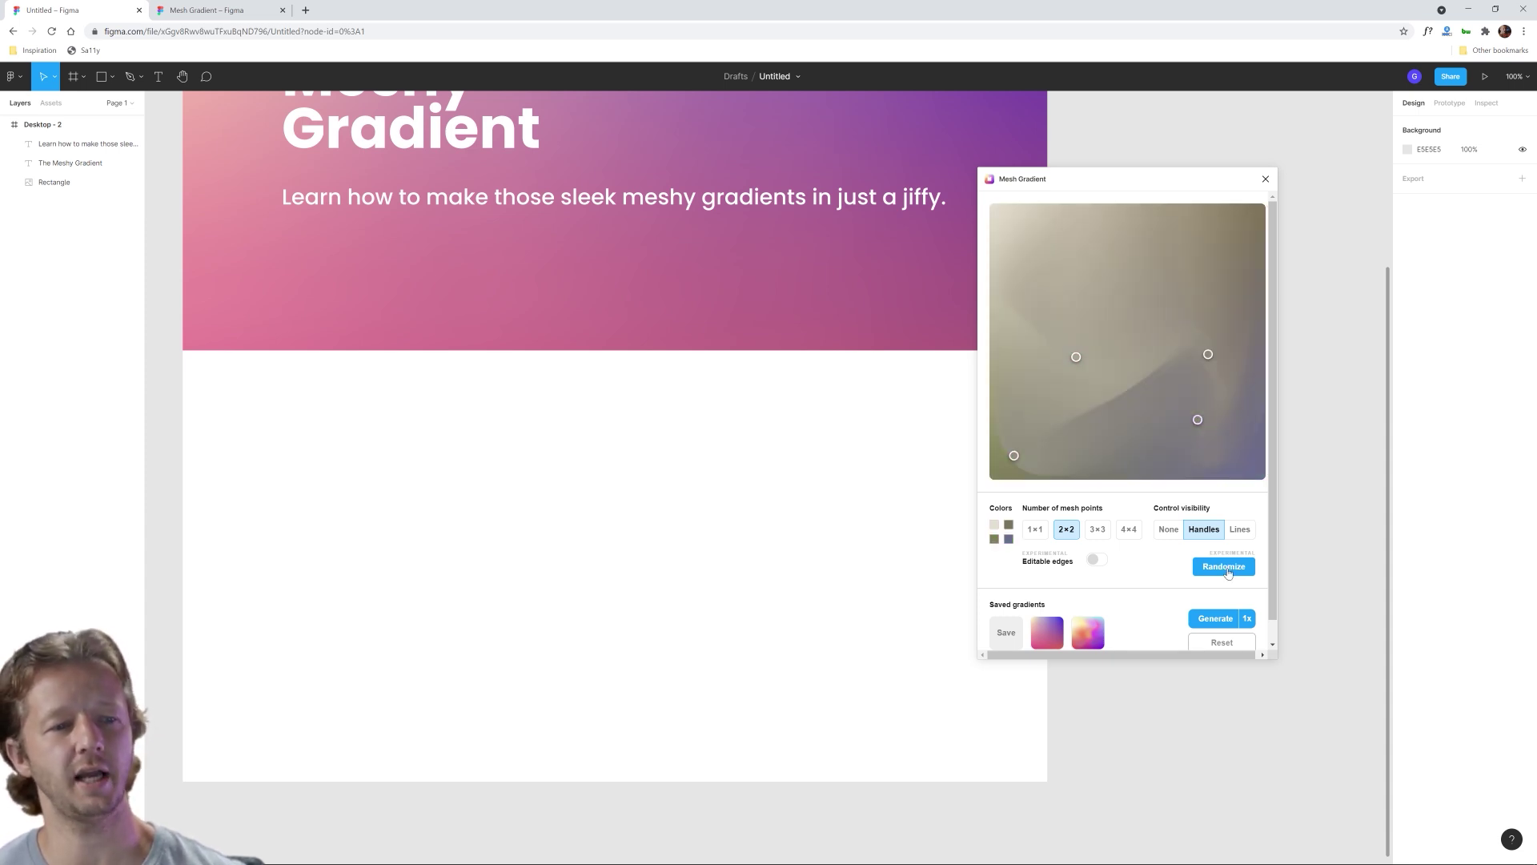
click(1227, 571)
click(1227, 571)
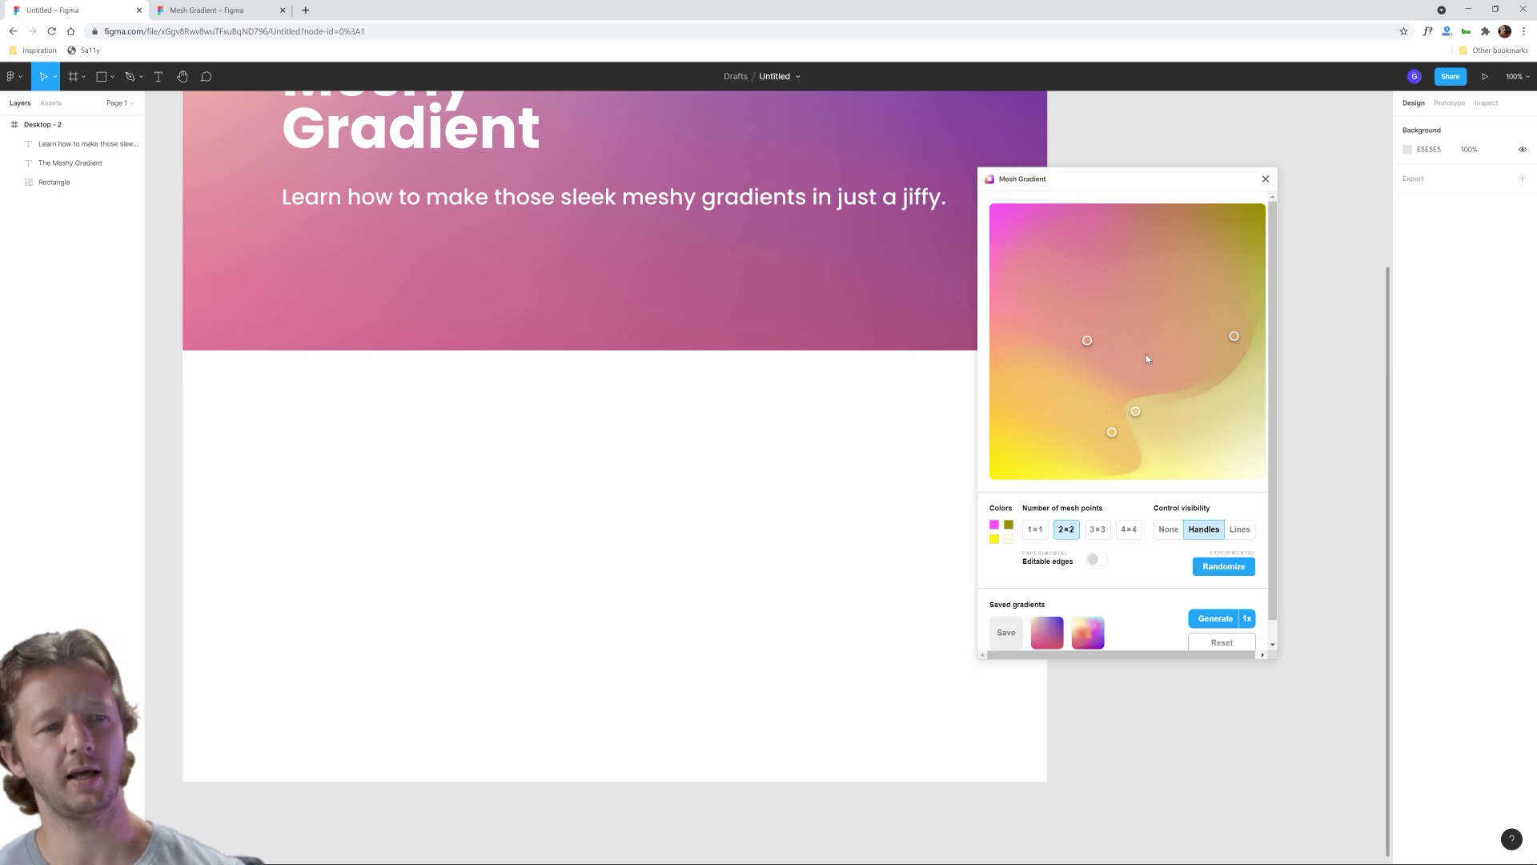
click(1217, 566)
click(1217, 568)
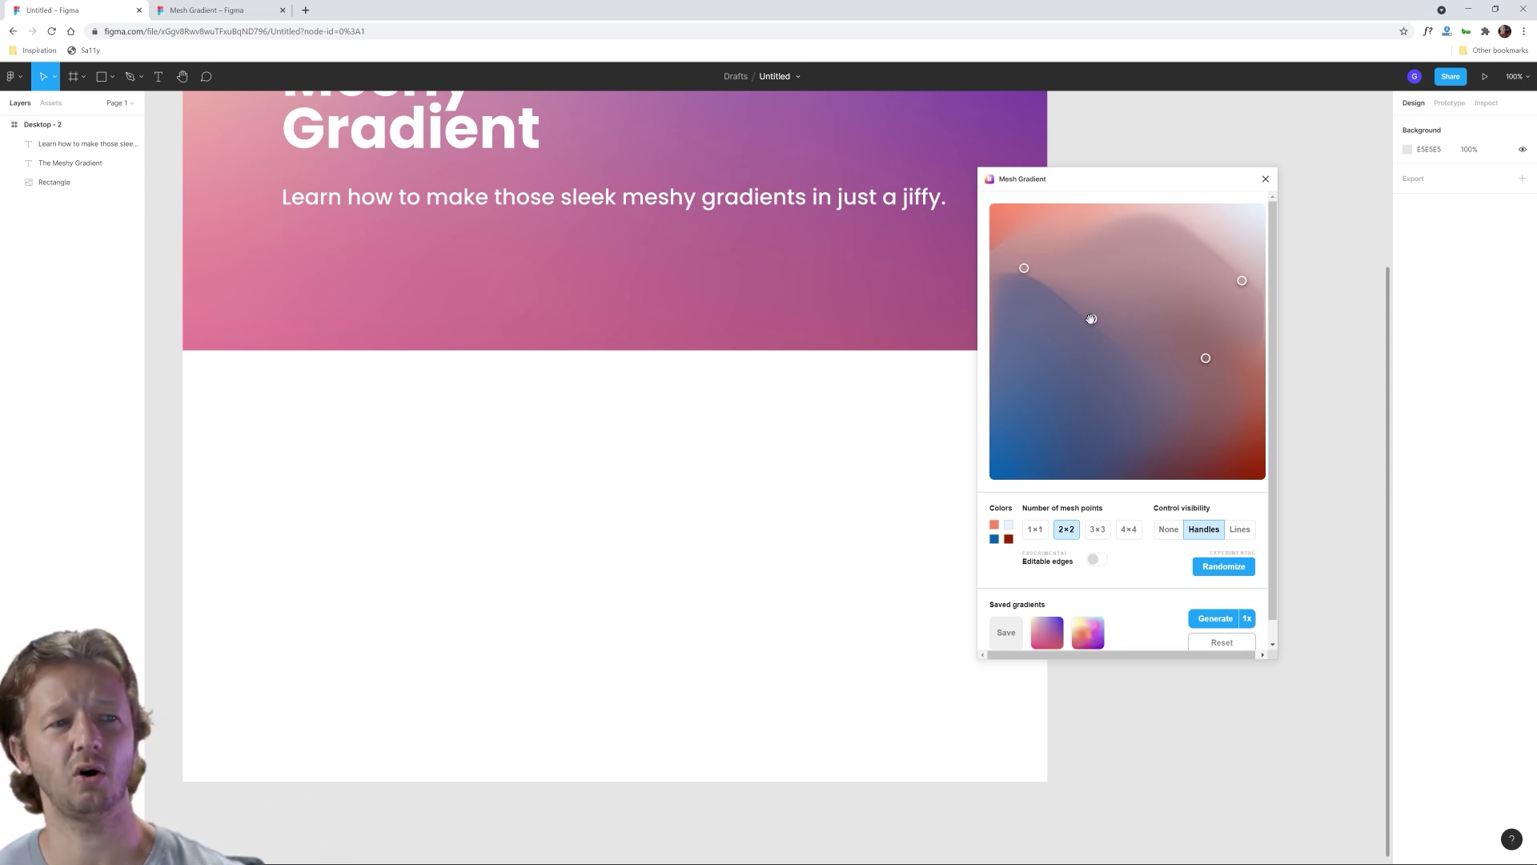
Step: Inspect the top-left mesh point's colour picker, then toggle the mesh to 3×3 and back to 2×2
click(1024, 268)
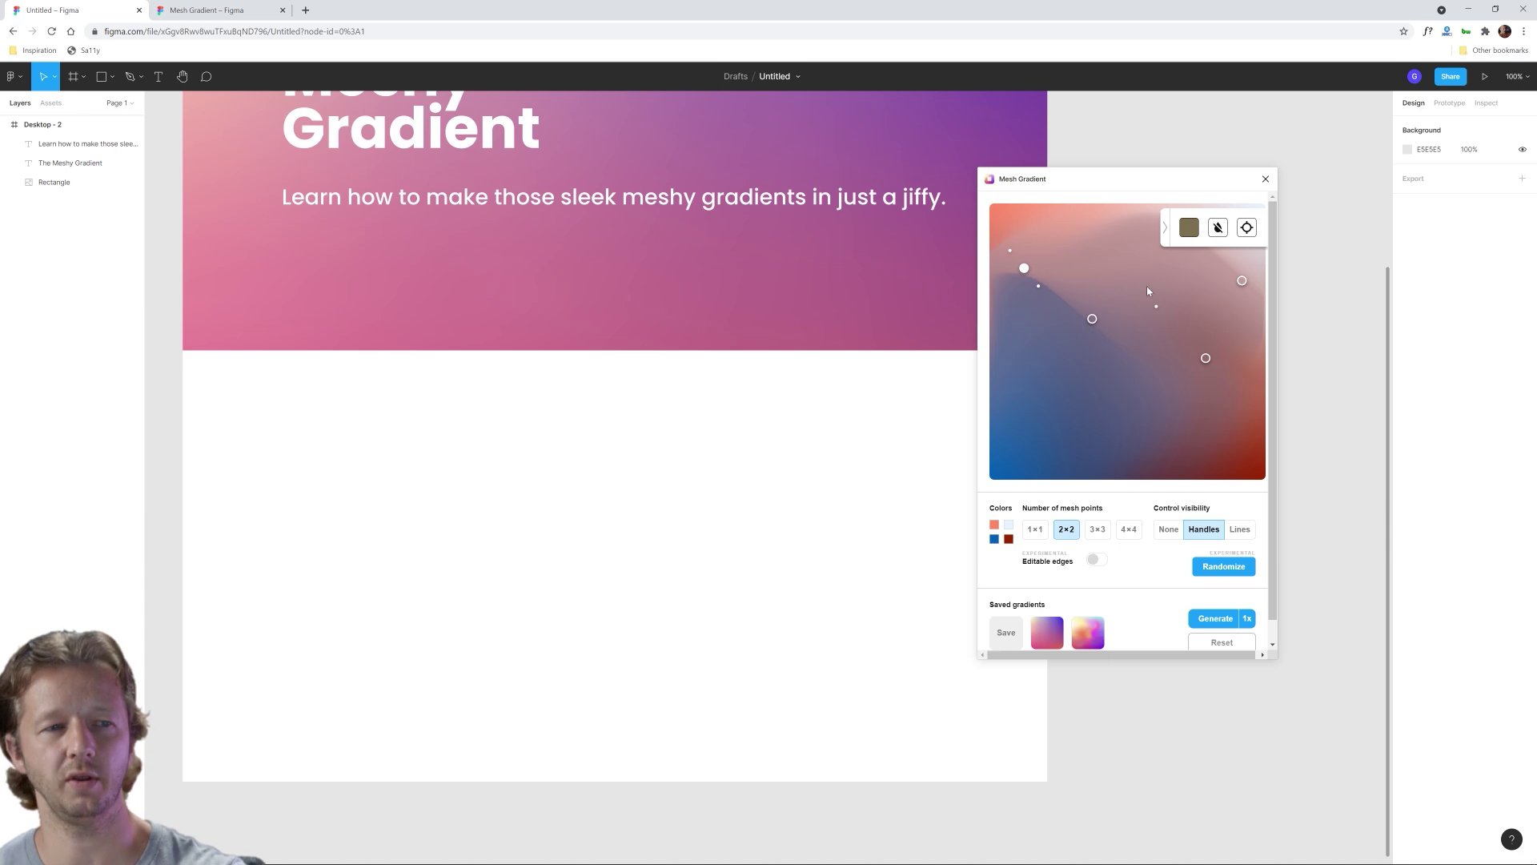
click(1189, 228)
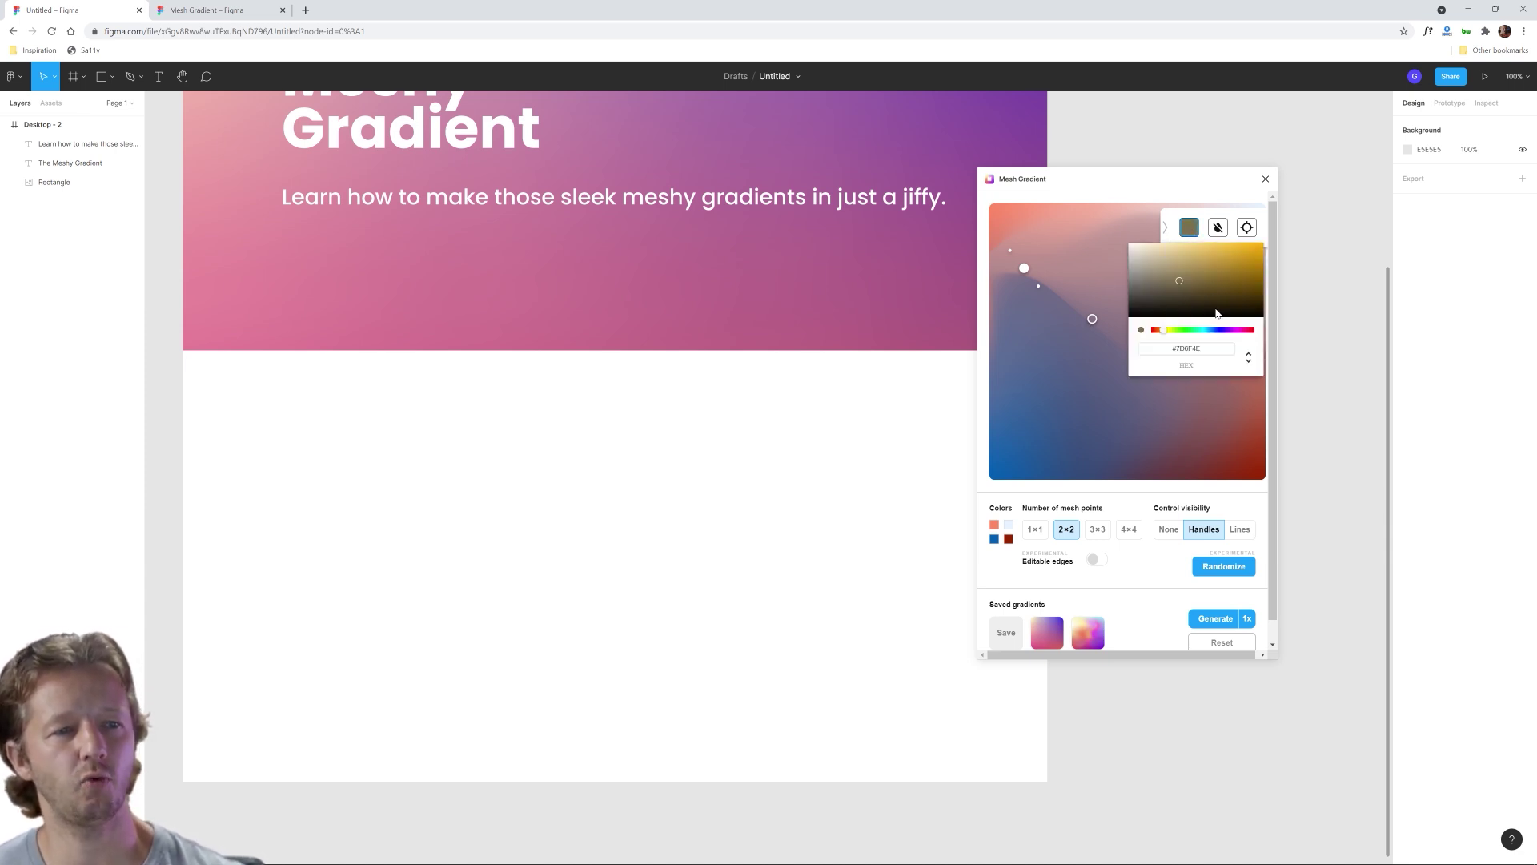
click(1089, 293)
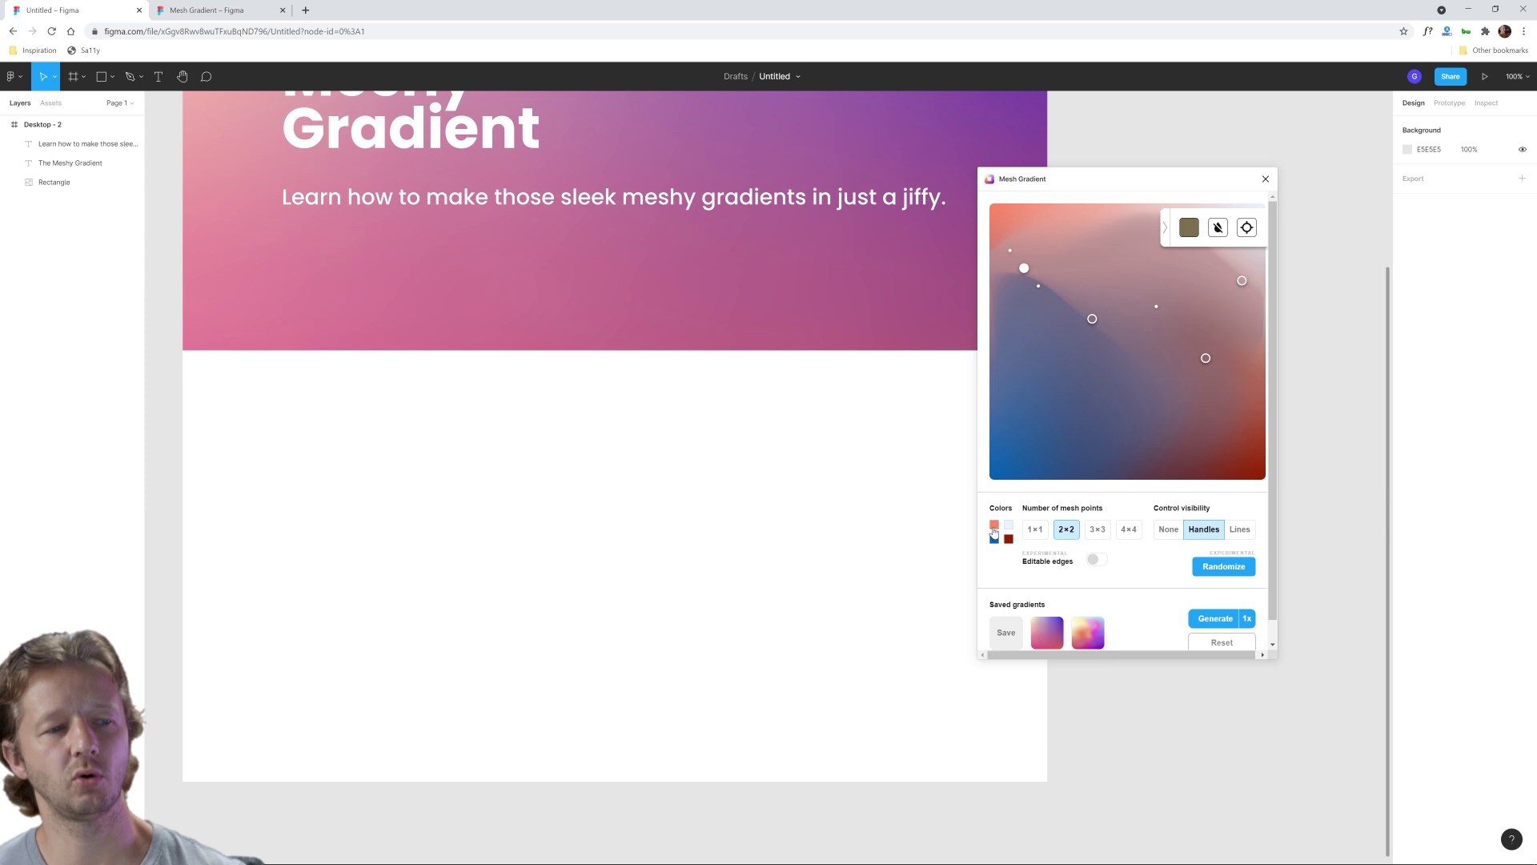
click(1091, 535)
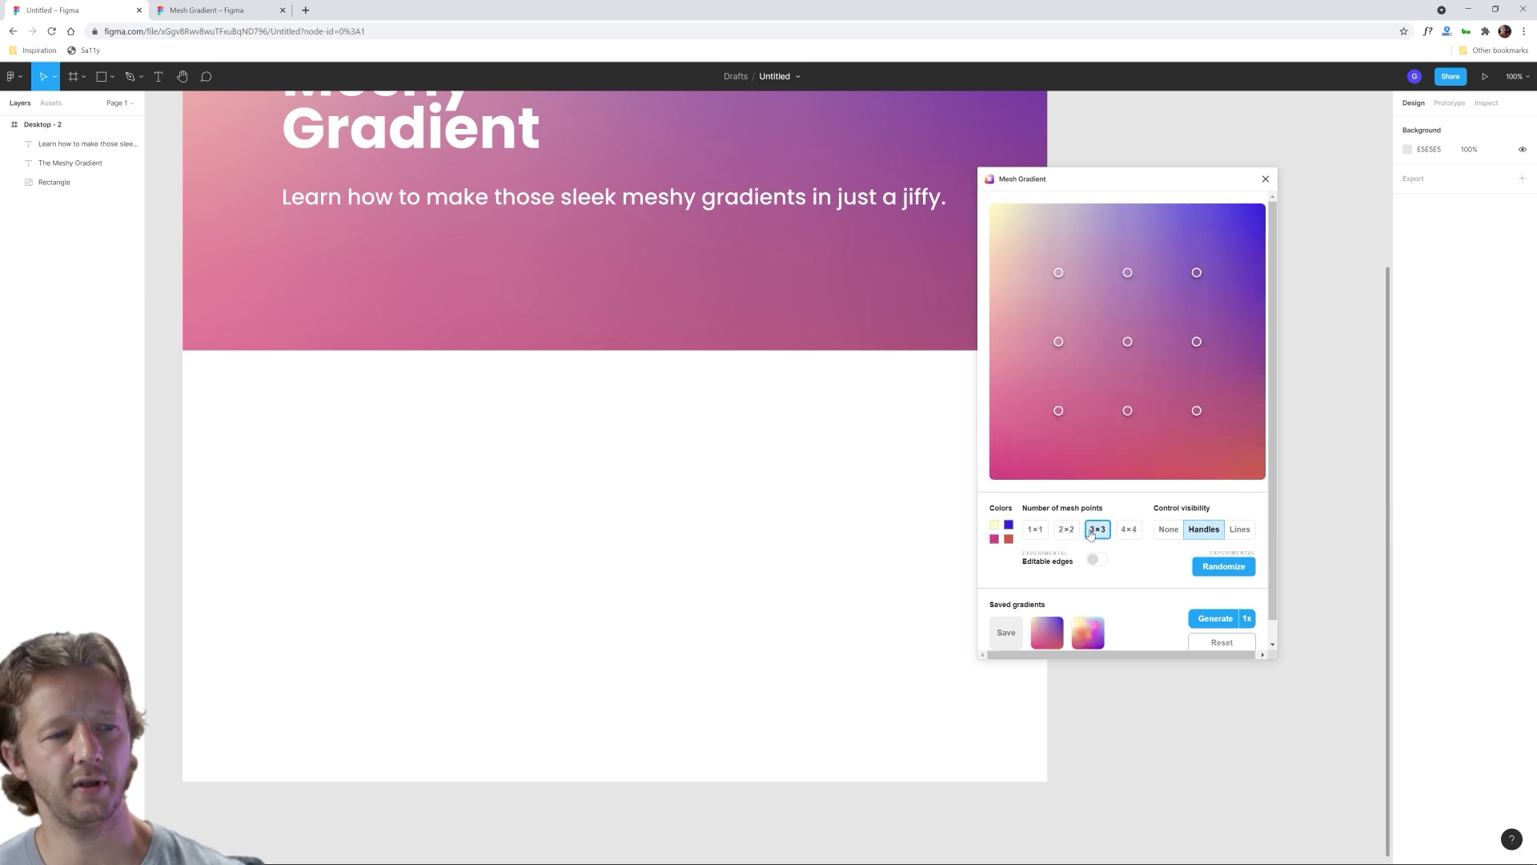
click(1066, 534)
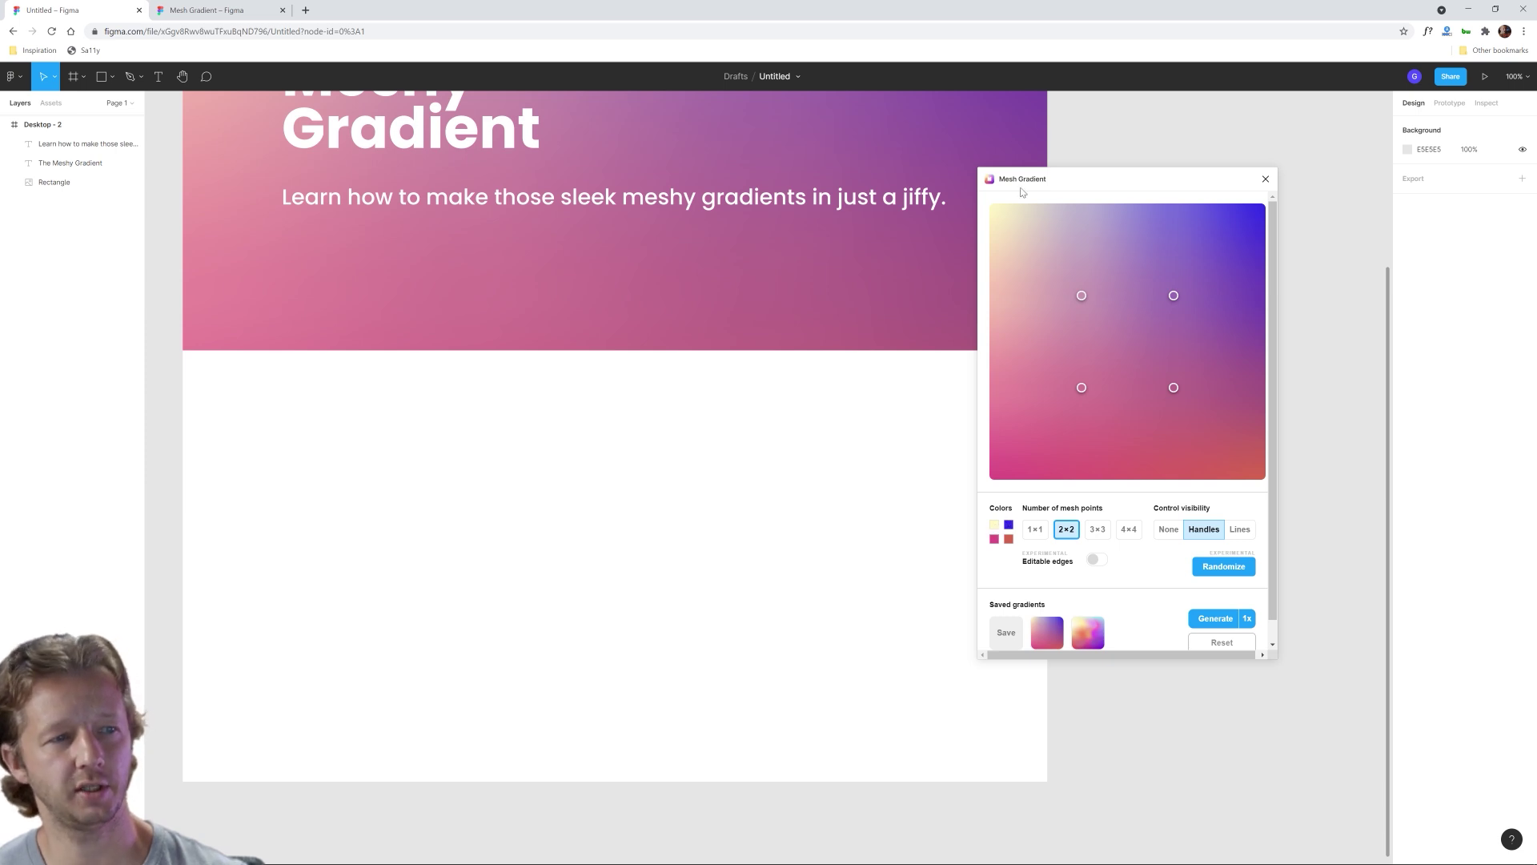
Step: Change the pale yellow colour to vivid purple #9734FF and copy its hex value
click(995, 524)
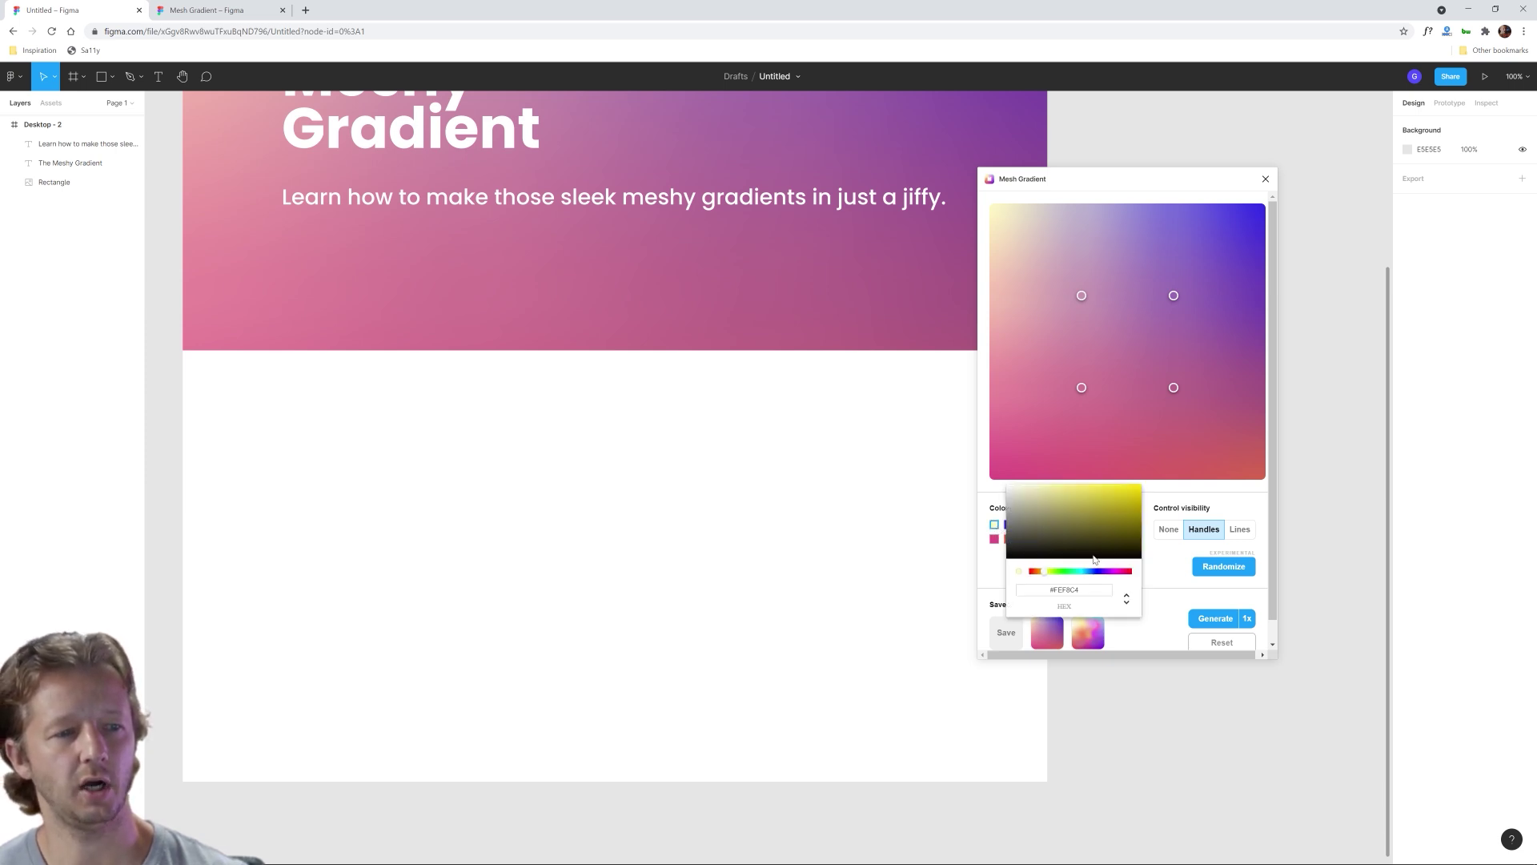
click(994, 525)
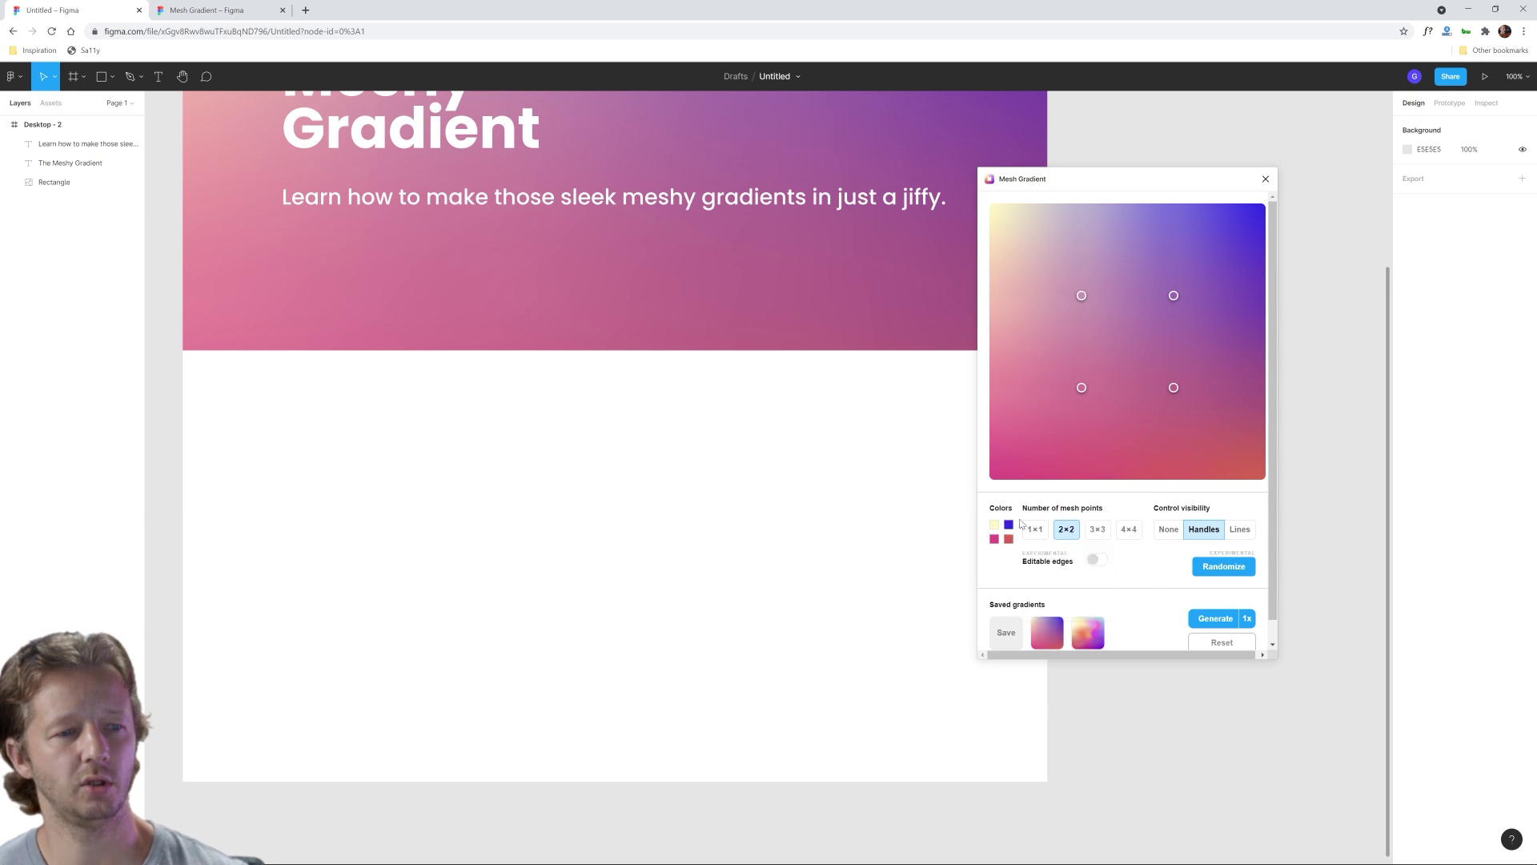
click(995, 524)
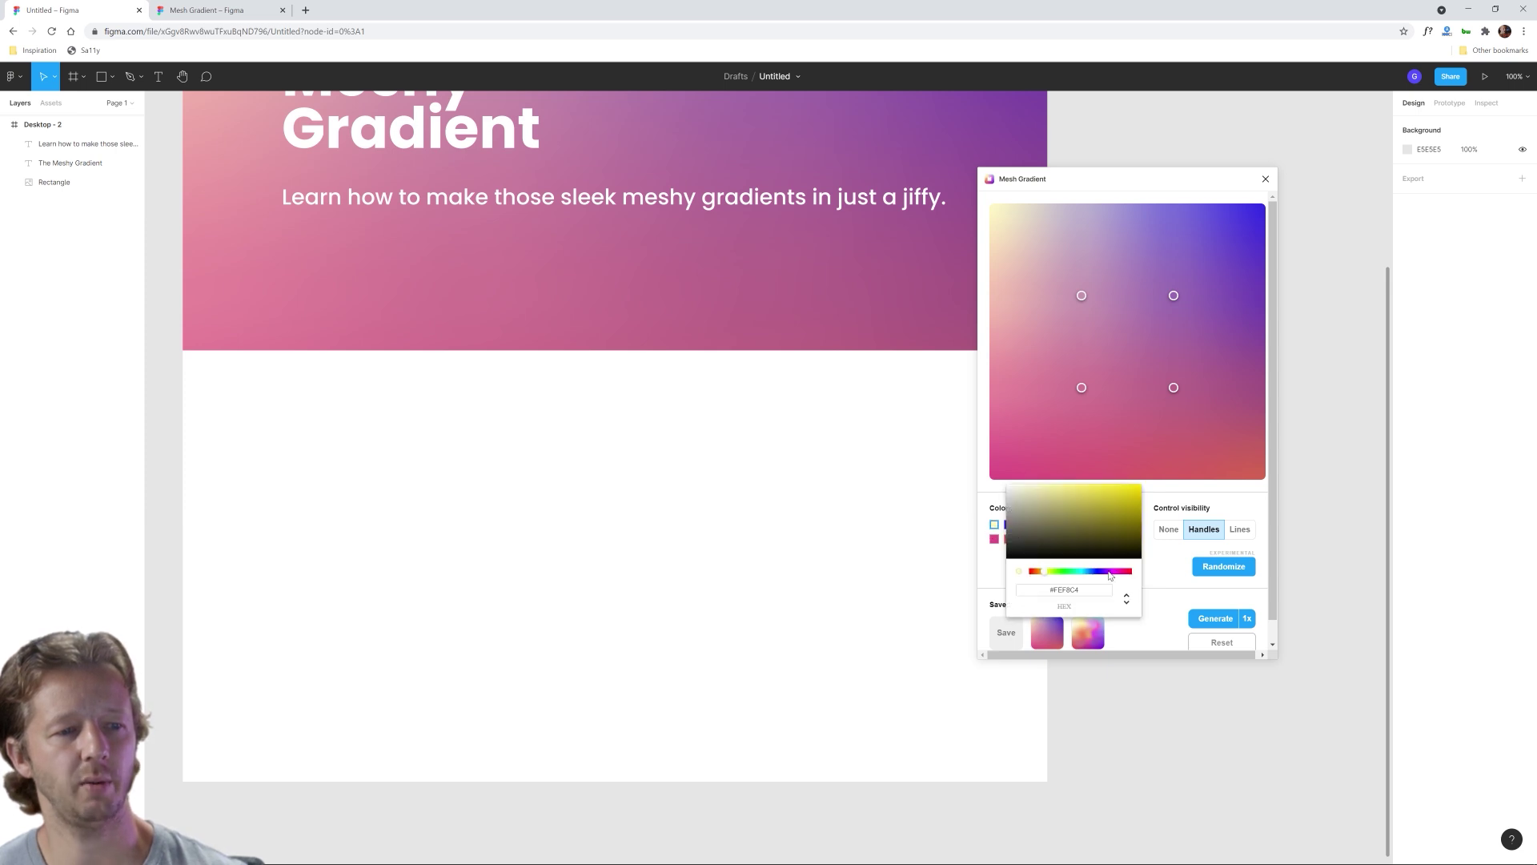
click(1109, 572)
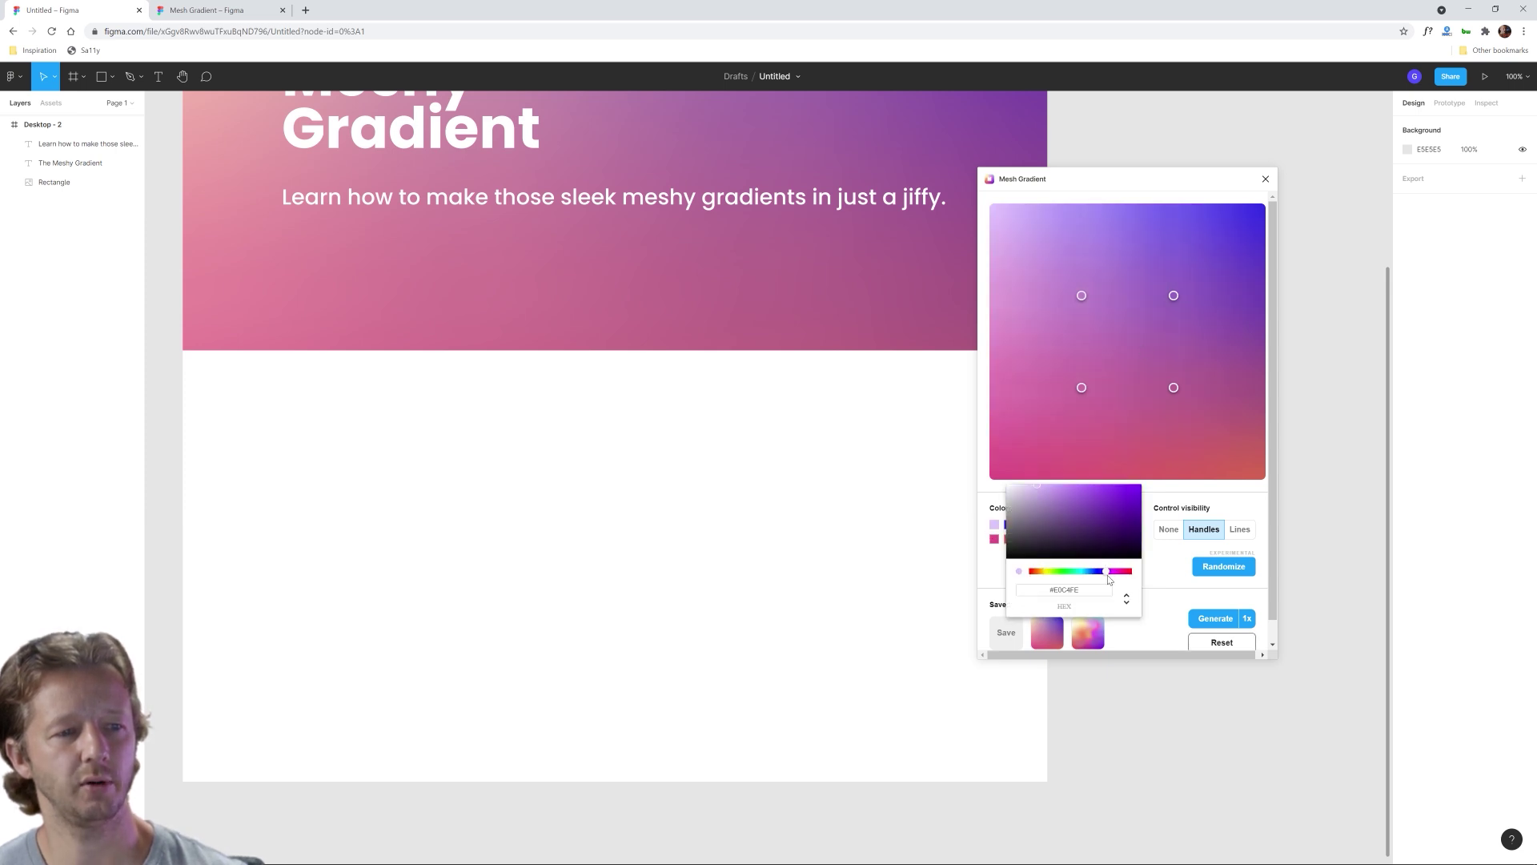
drag(1083, 497, 1109, 435)
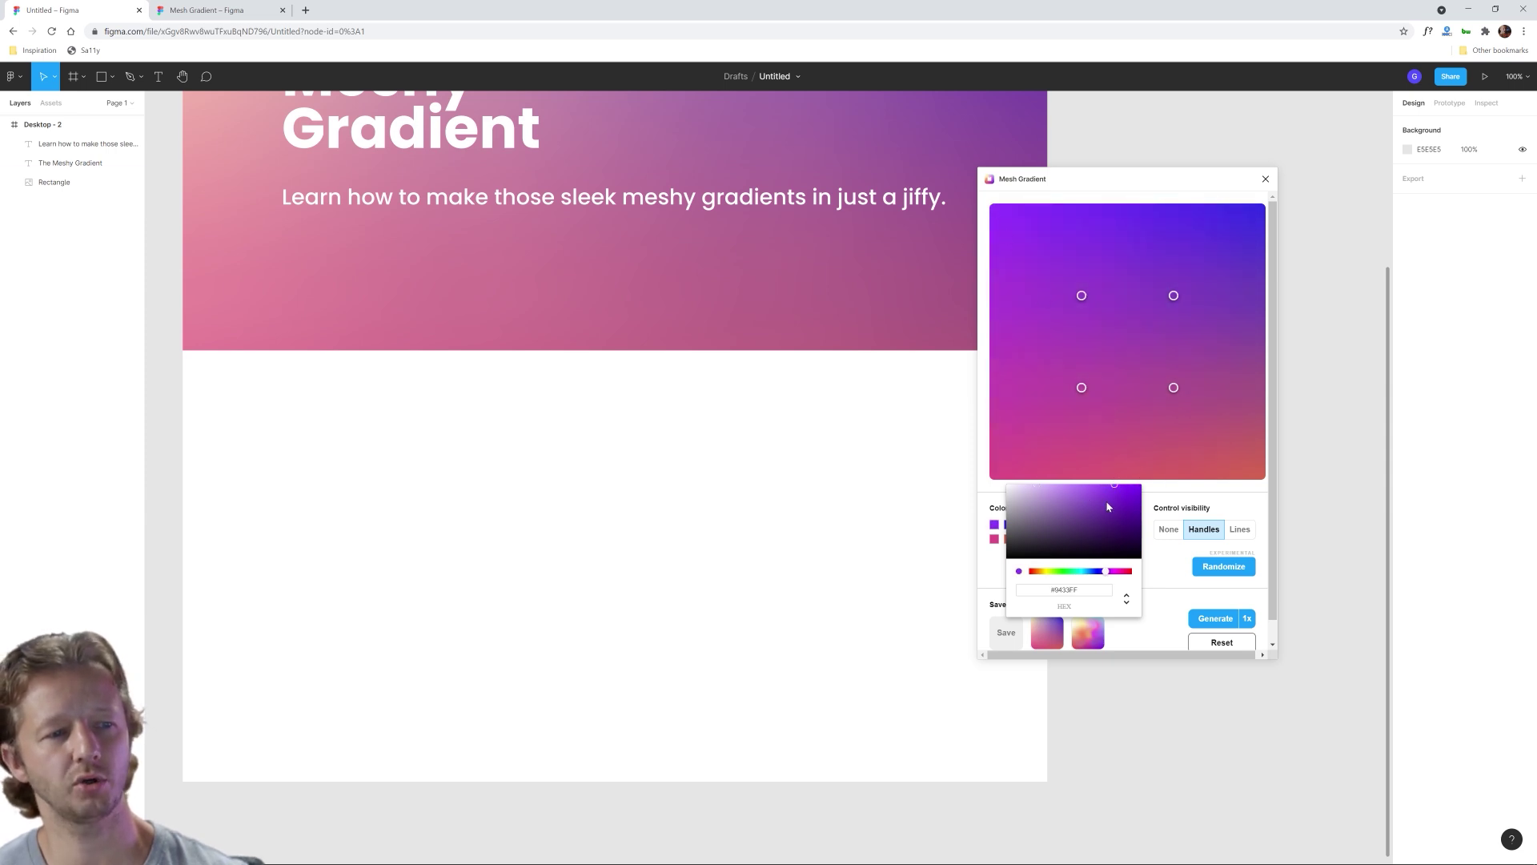
drag(1109, 506, 1114, 486)
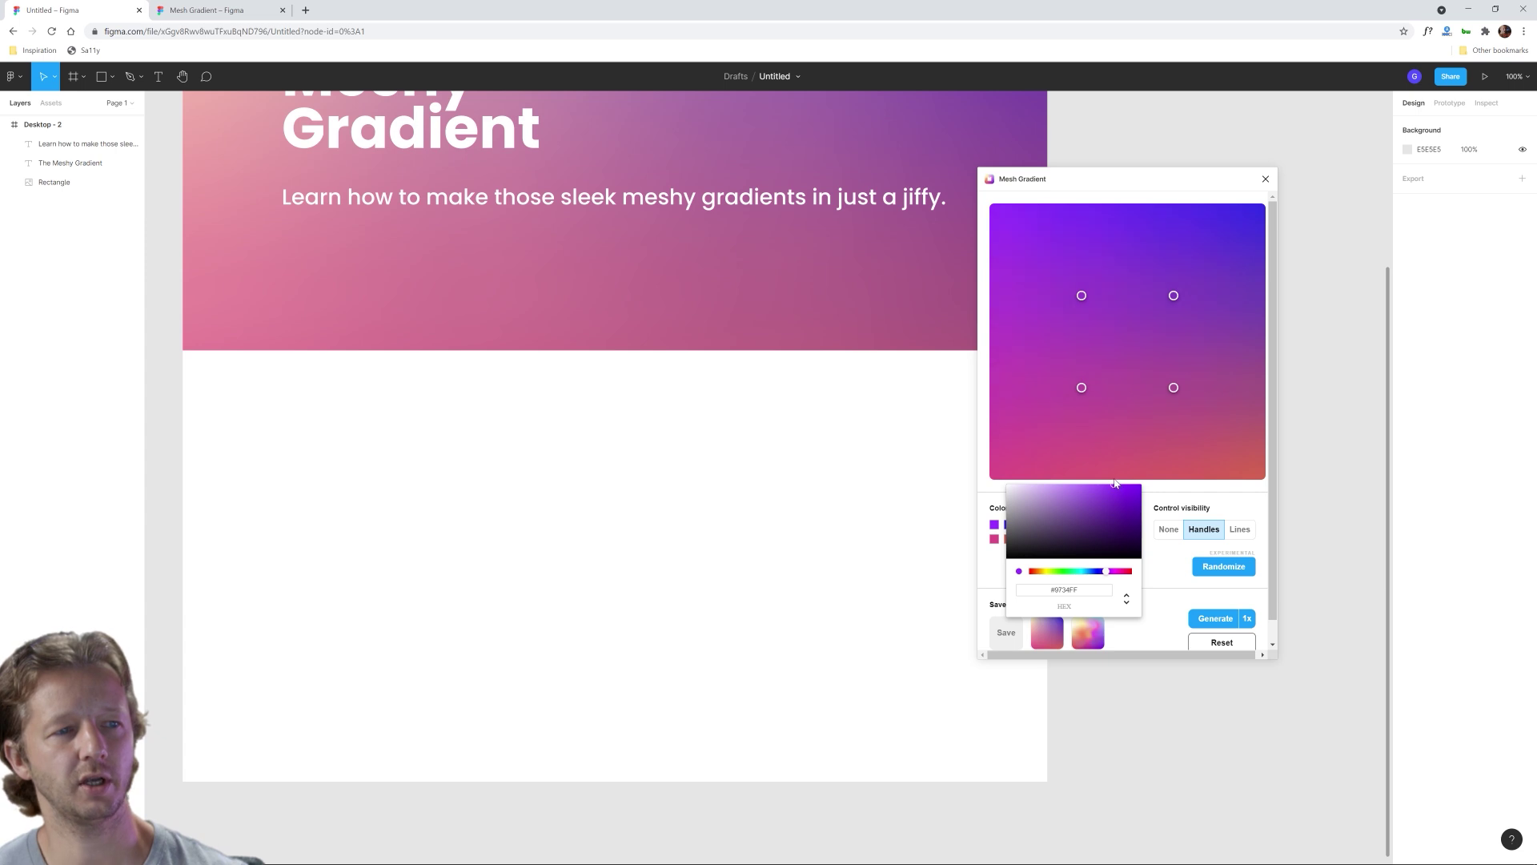
drag(1082, 589, 1053, 590)
key(ctrl+c)
click(1224, 495)
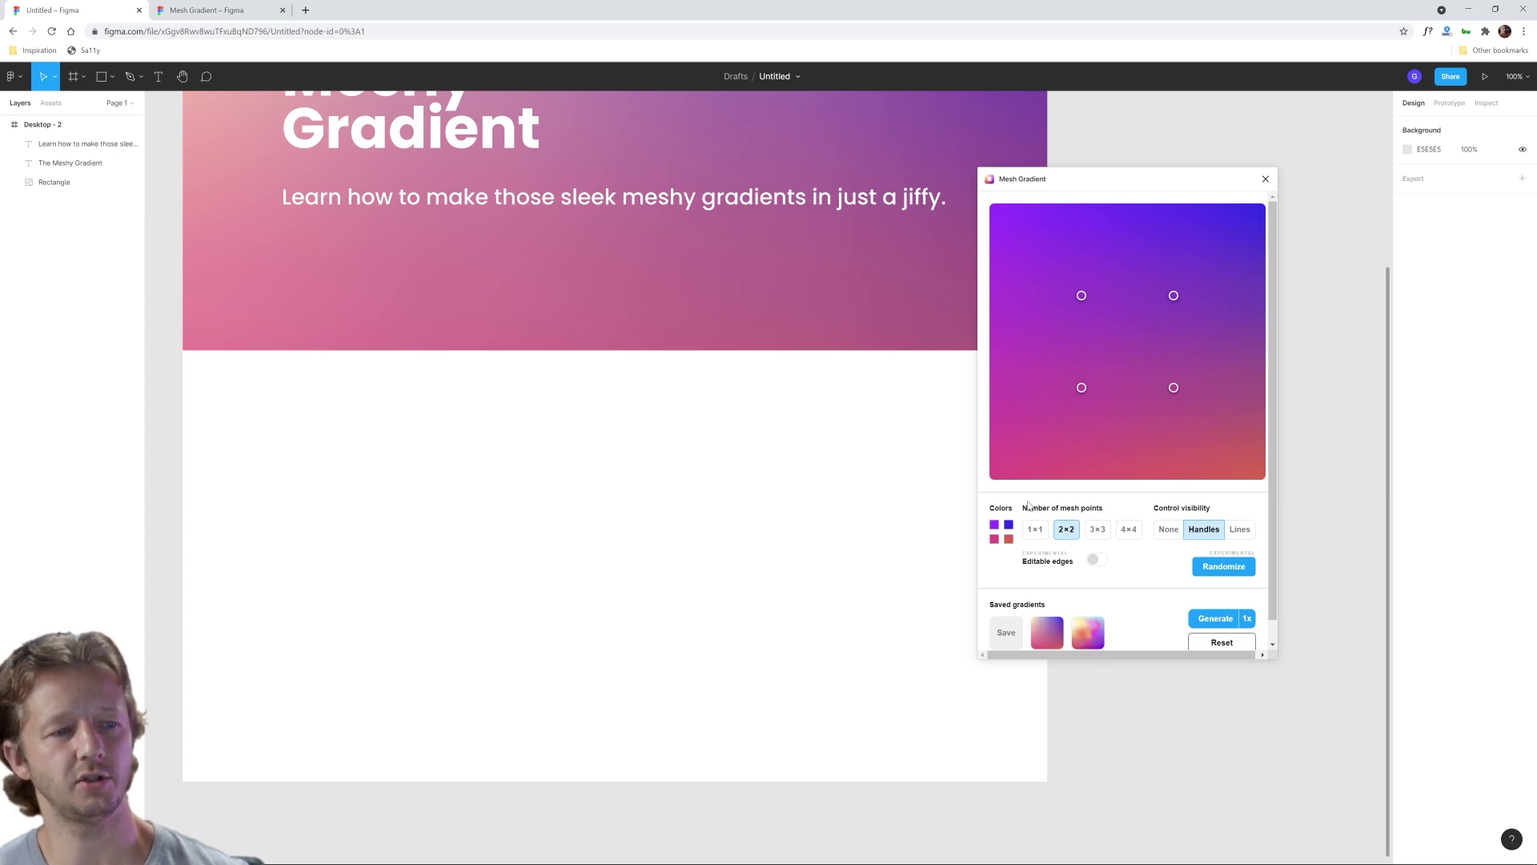
Step: Paste the purple into the blue swatch, then shift its hue to hot pink #FF349F
click(1008, 526)
click(1045, 591)
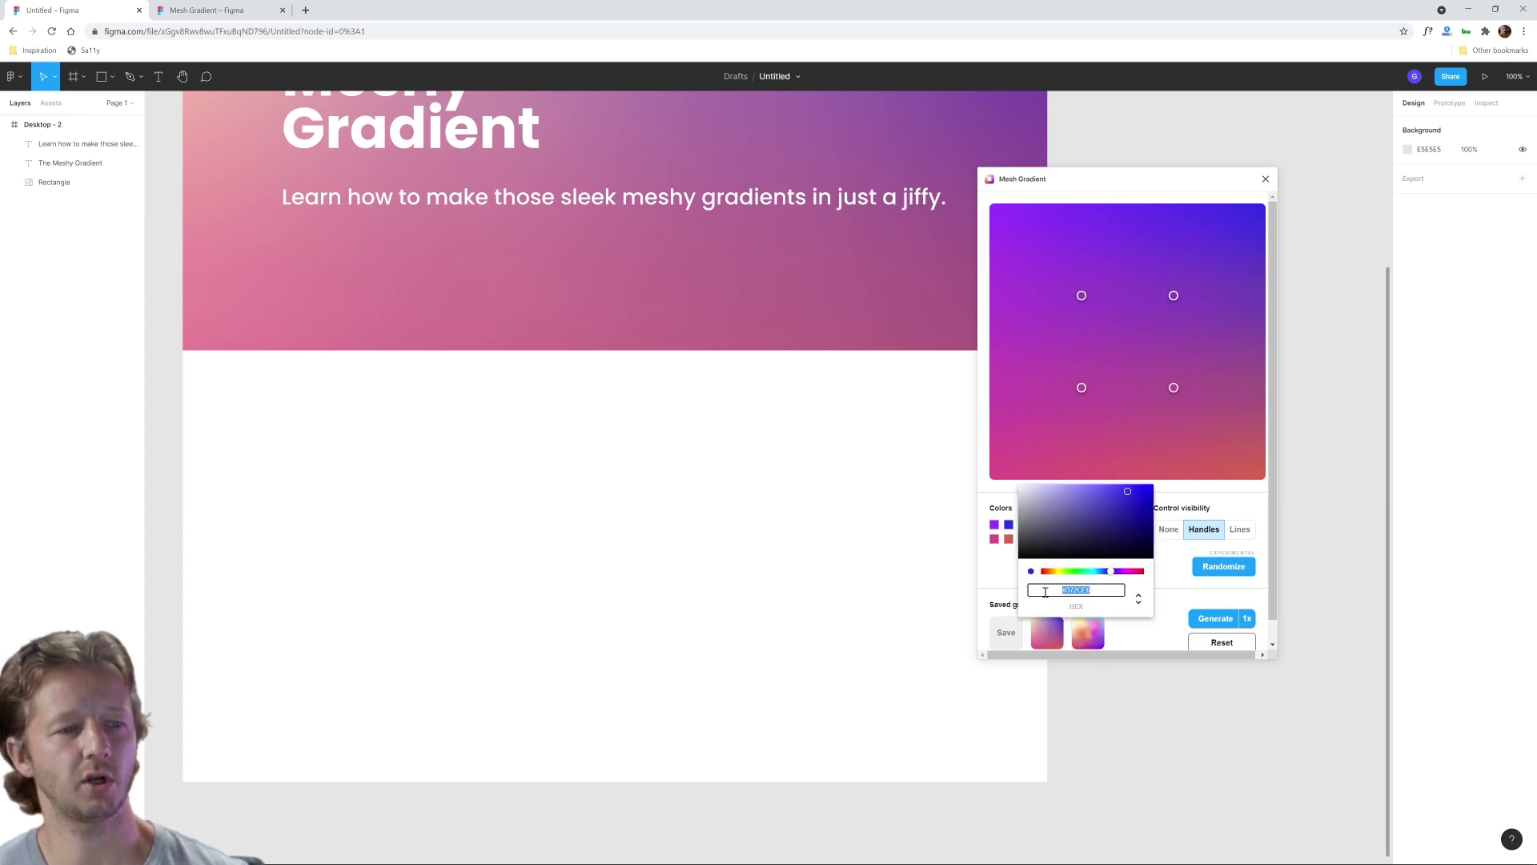
key(ctrl+v)
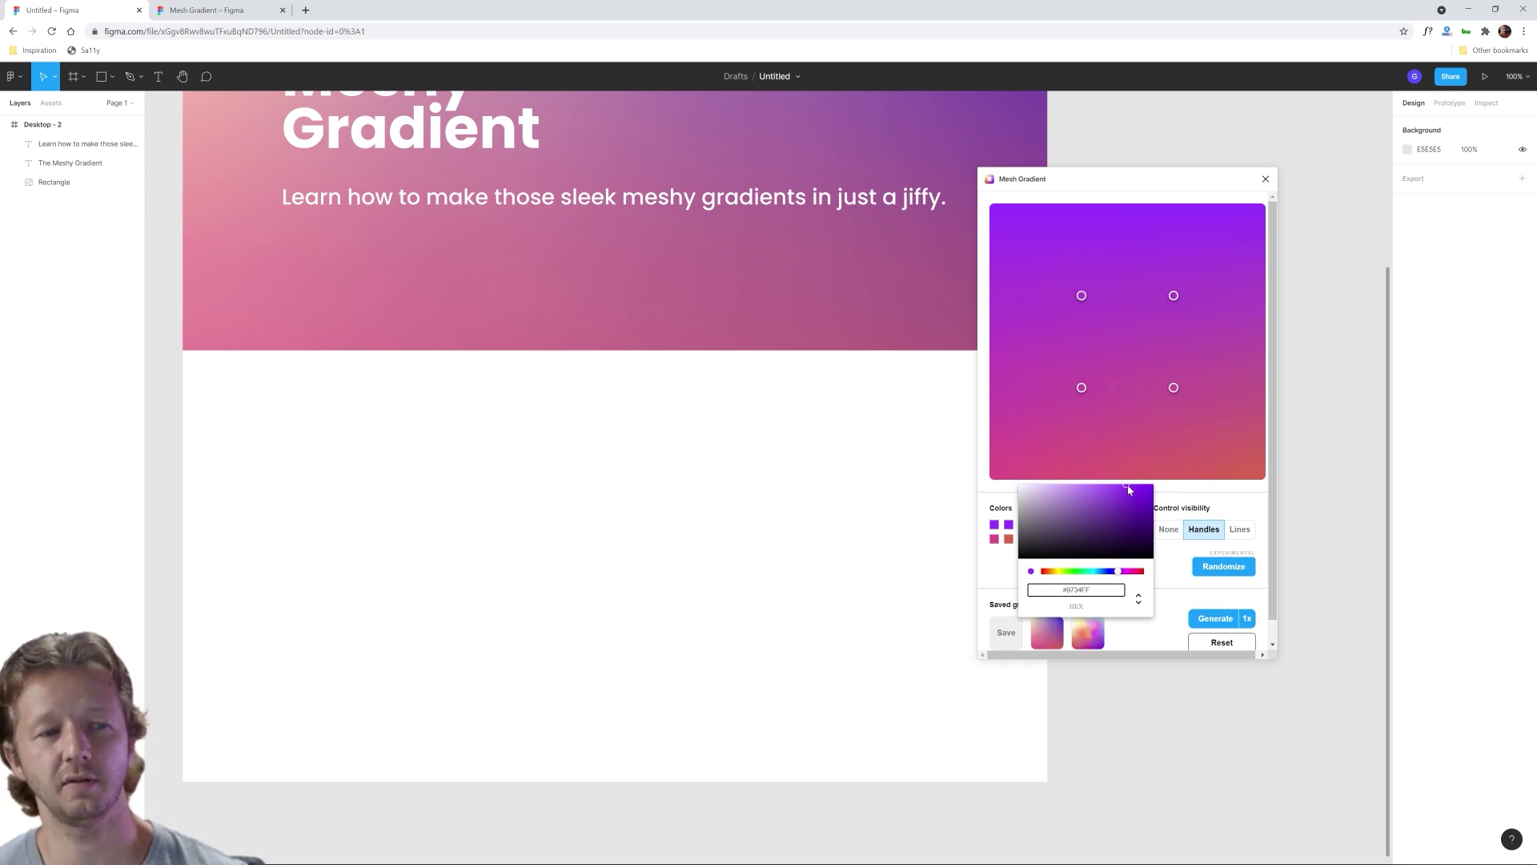
click(1122, 572)
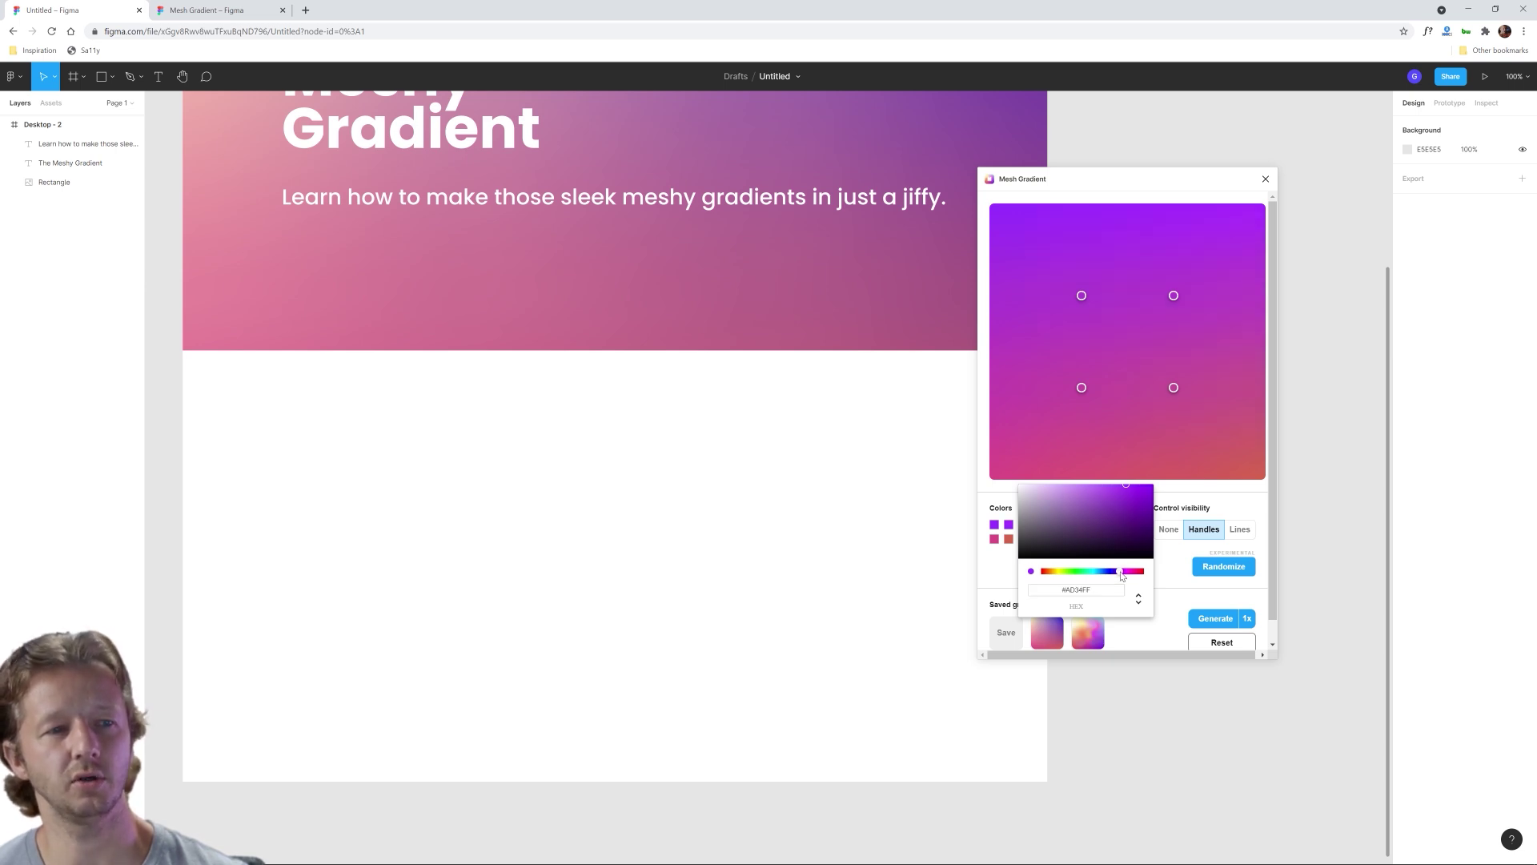
drag(1121, 574, 1137, 573)
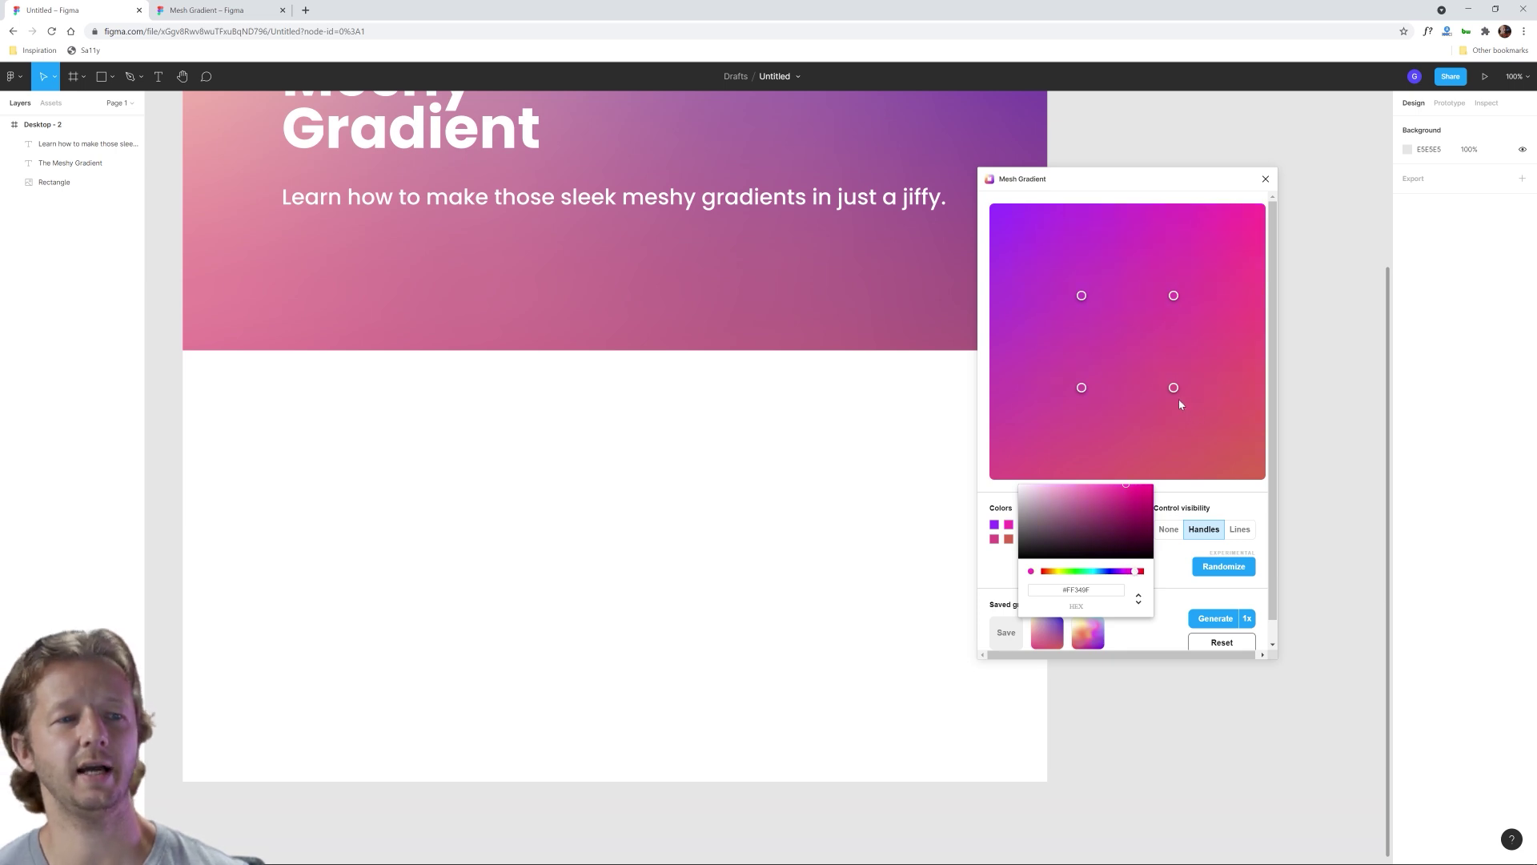
Step: Paste #FF349F into the bottom-left swatch and deepen it to dark violet
click(1098, 593)
key(ctrl+c)
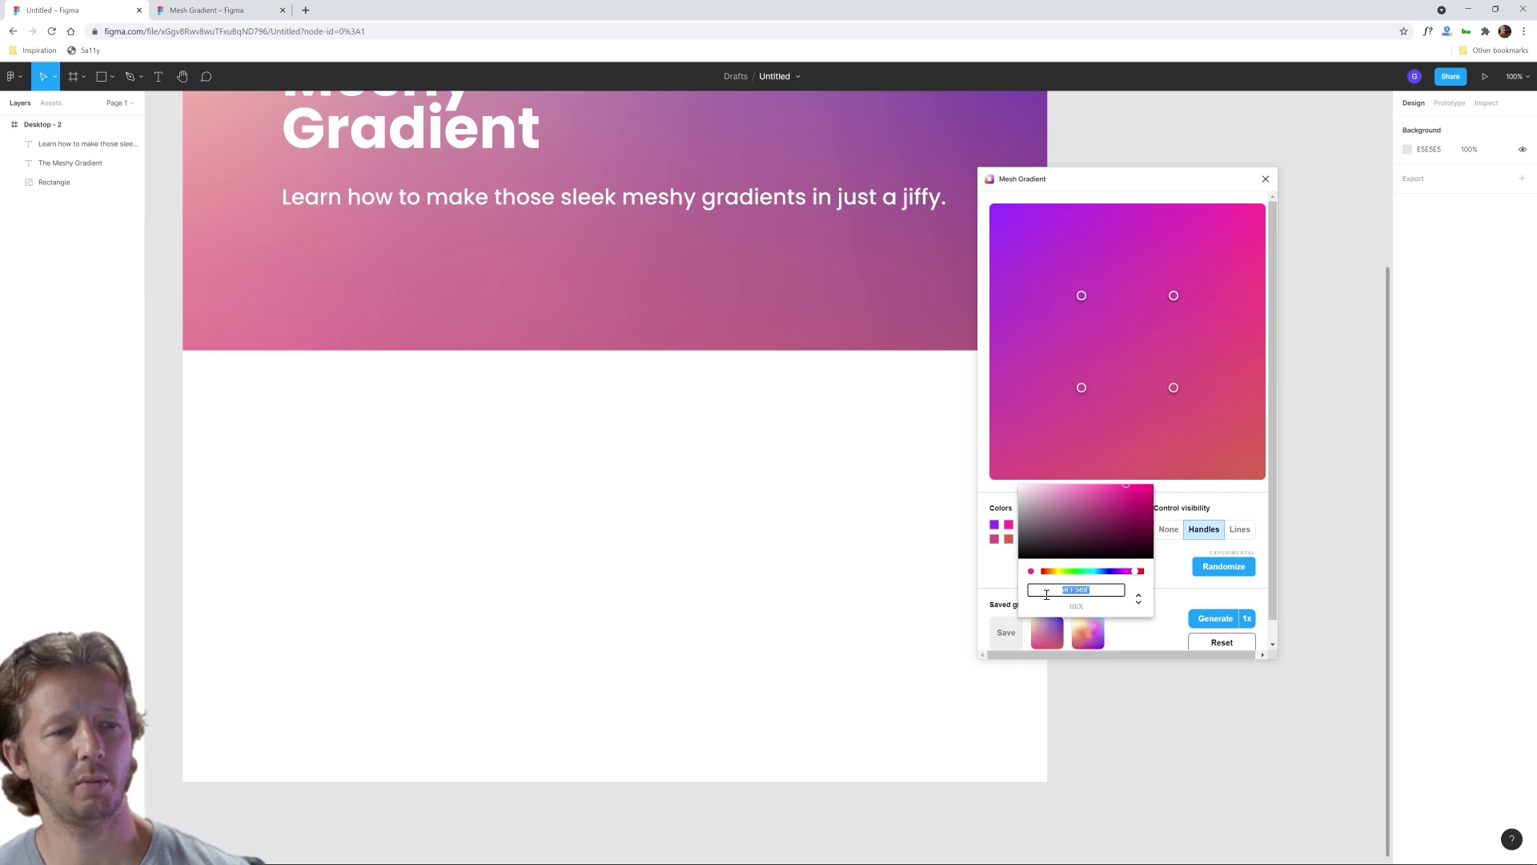
click(994, 539)
click(995, 539)
click(1089, 599)
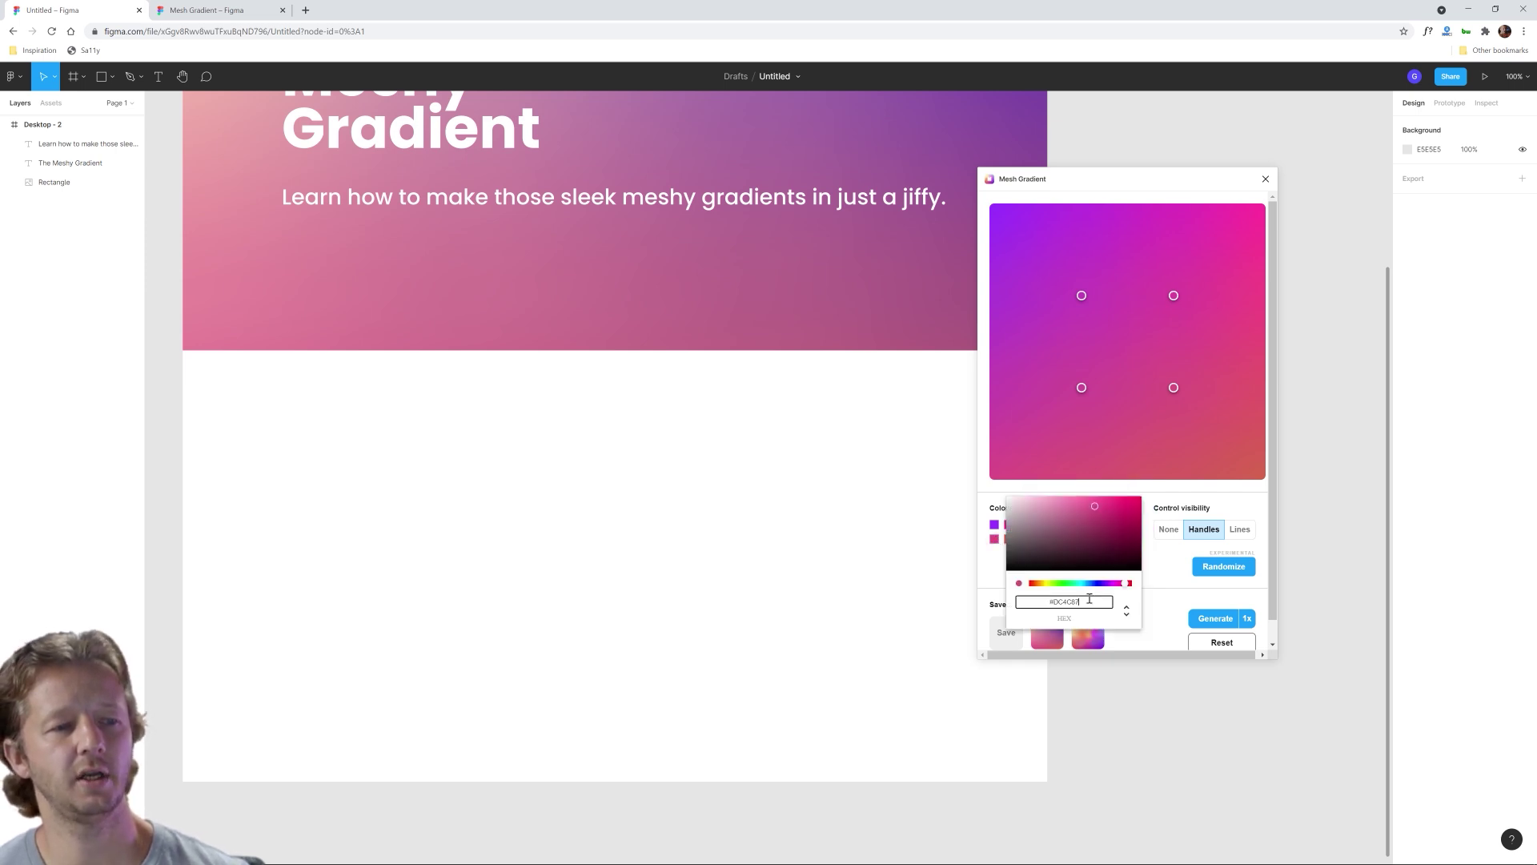
key(ctrl+a)
key(ctrl+v)
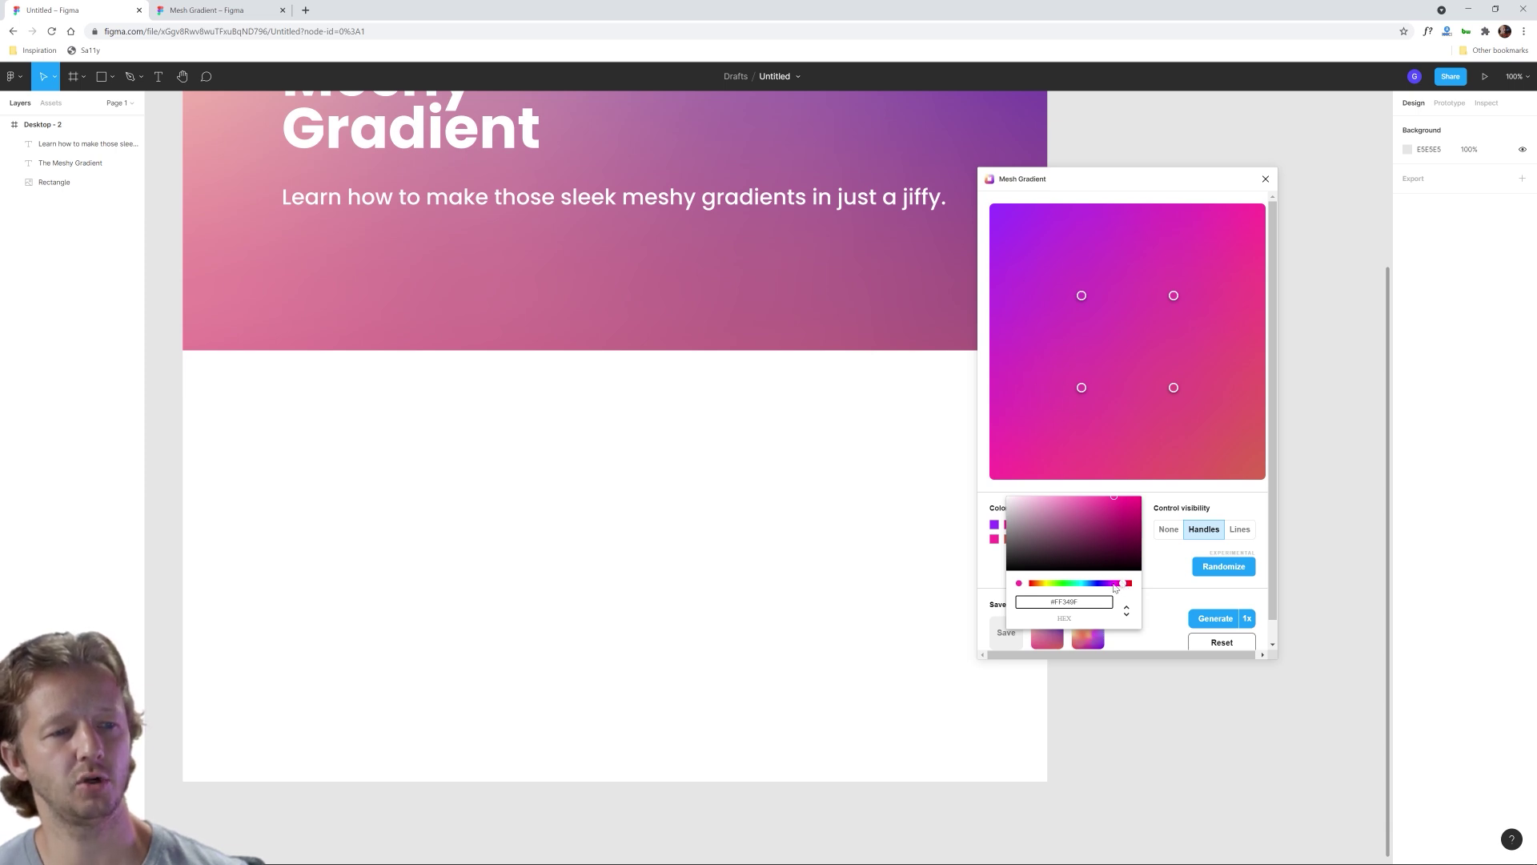
drag(1122, 584, 1107, 590)
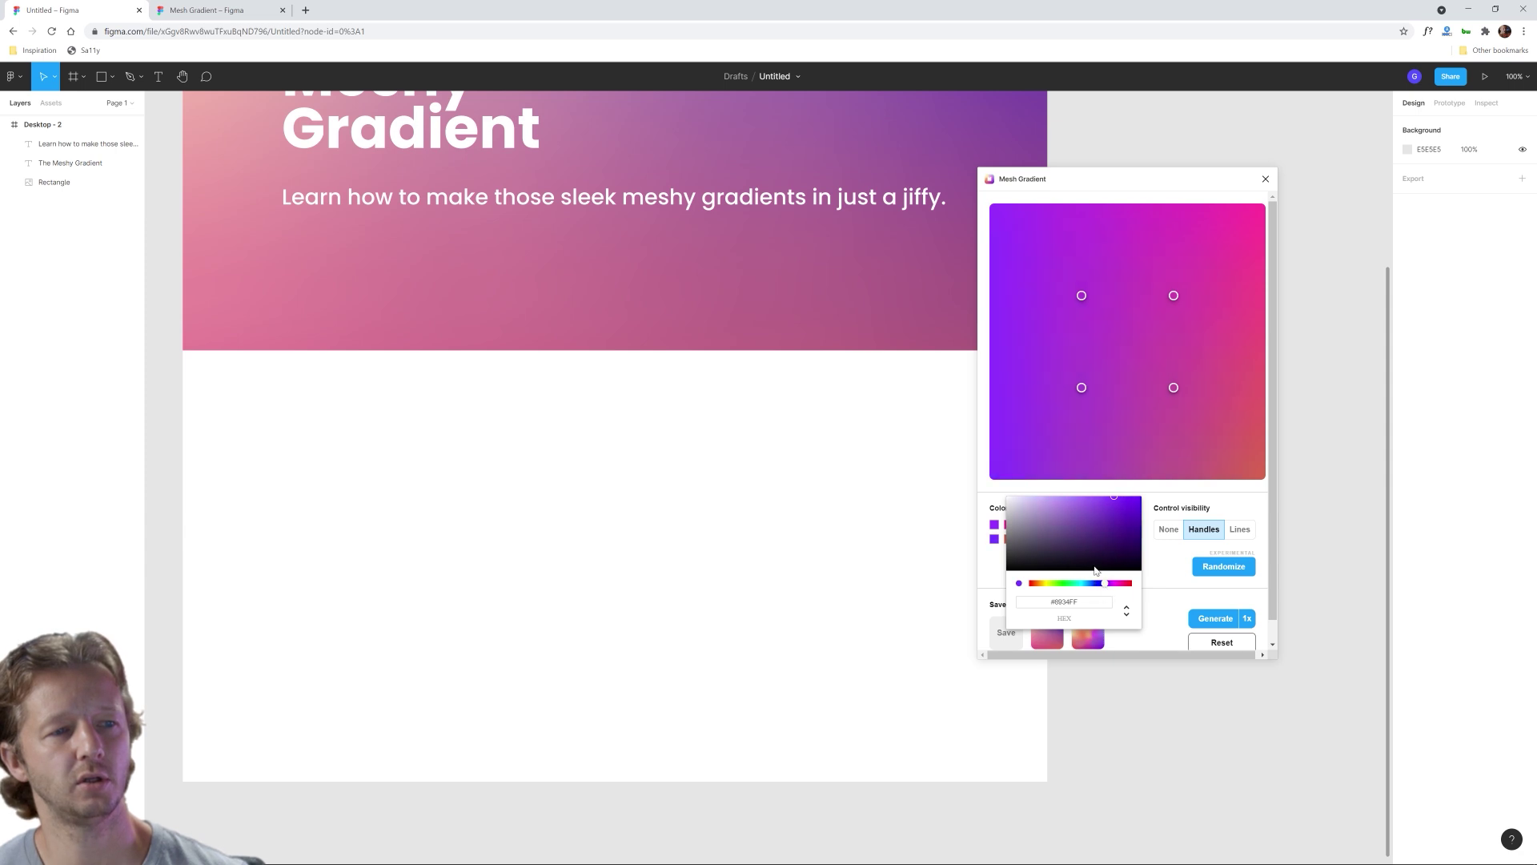
click(1103, 585)
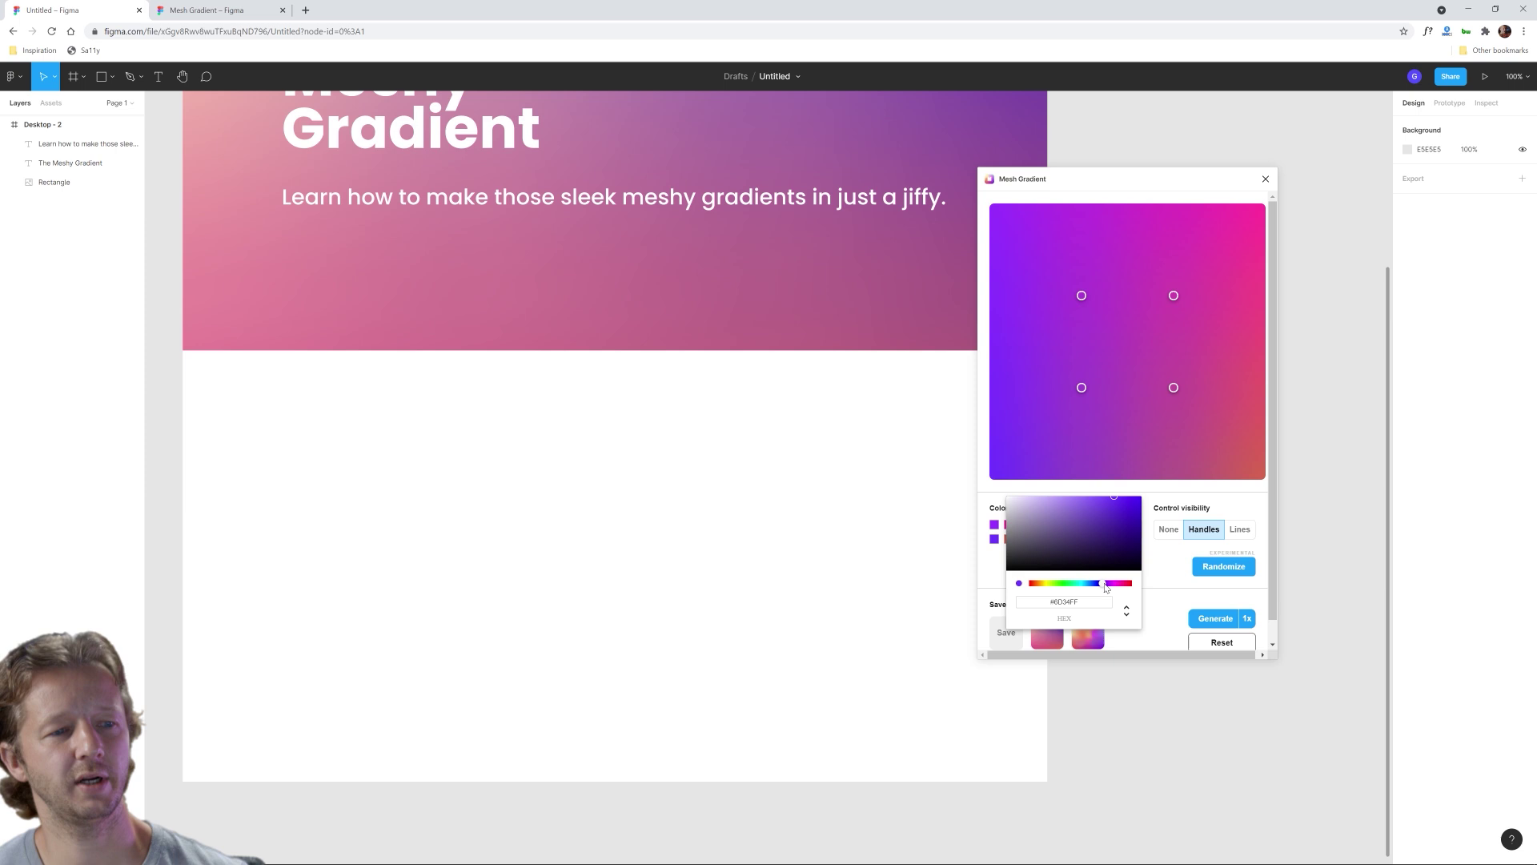
drag(1112, 501, 1160, 519)
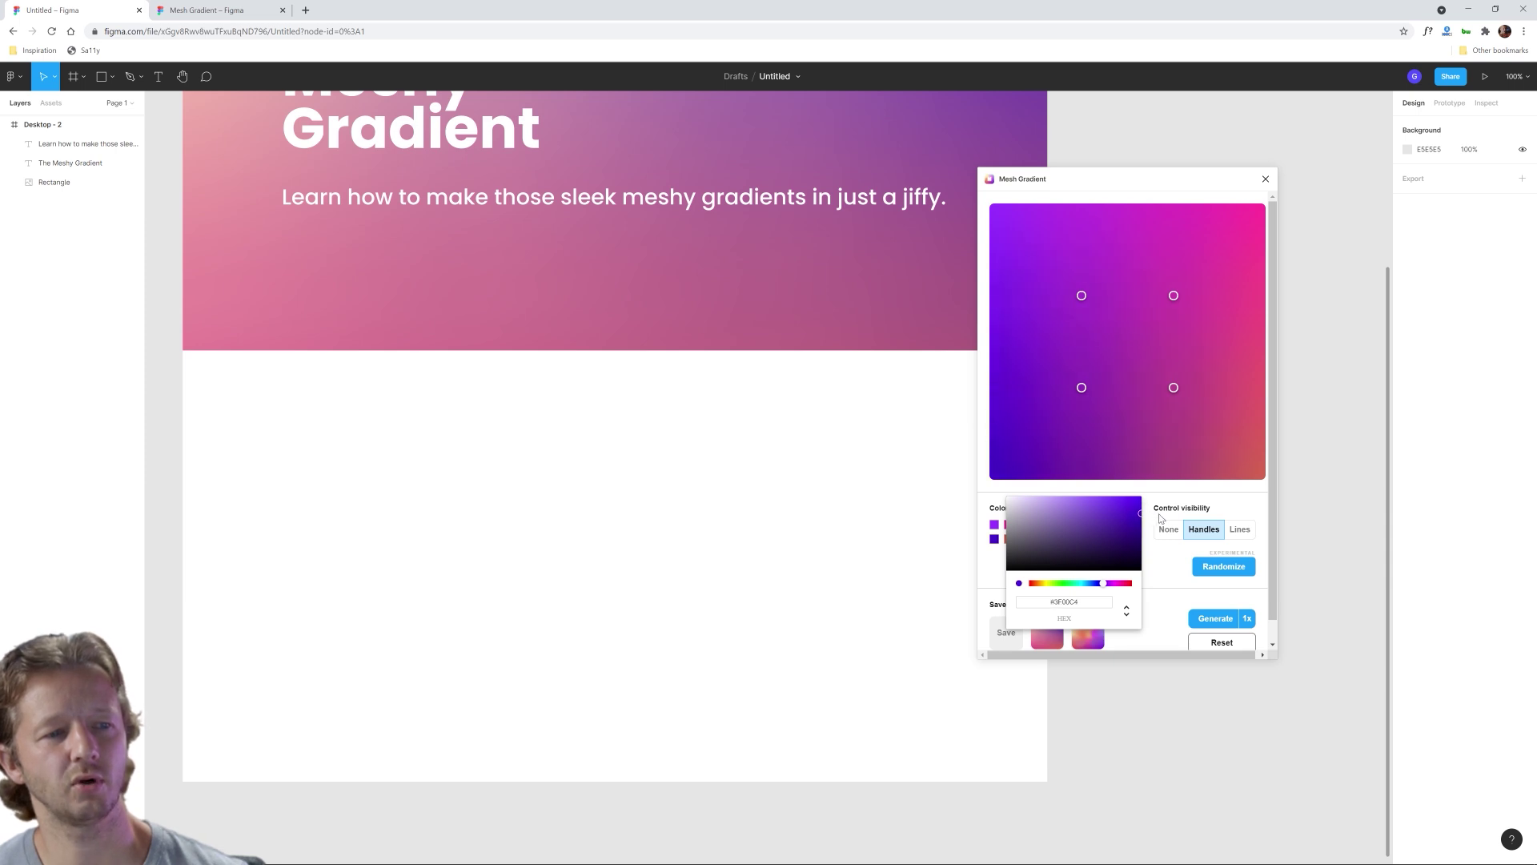
click(1166, 566)
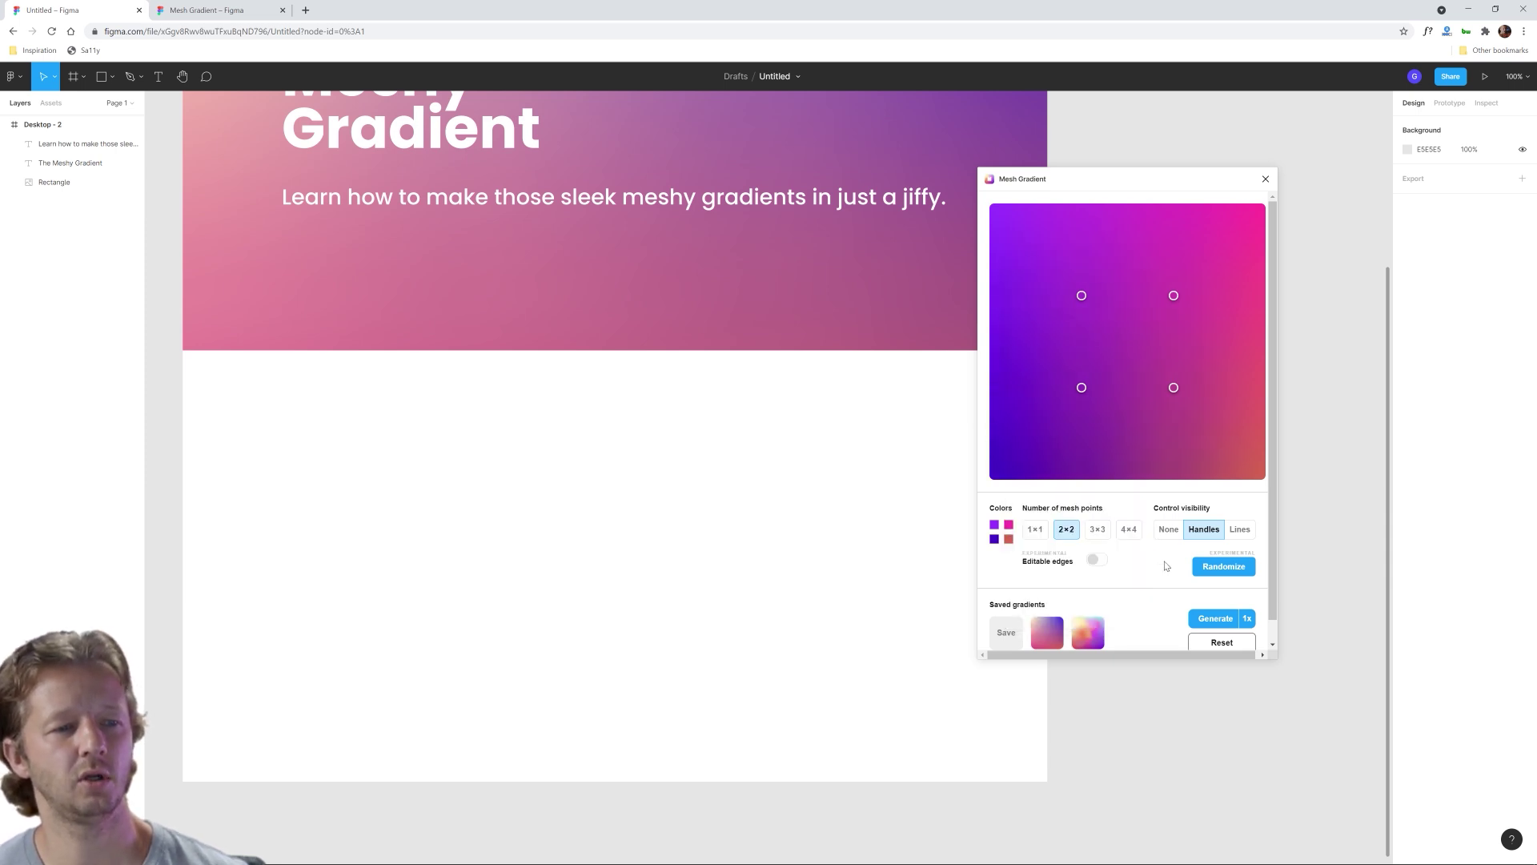
Step: Recolour the bottom-right swatch light blue and drag the lower-left mesh point toward the centre
click(1008, 540)
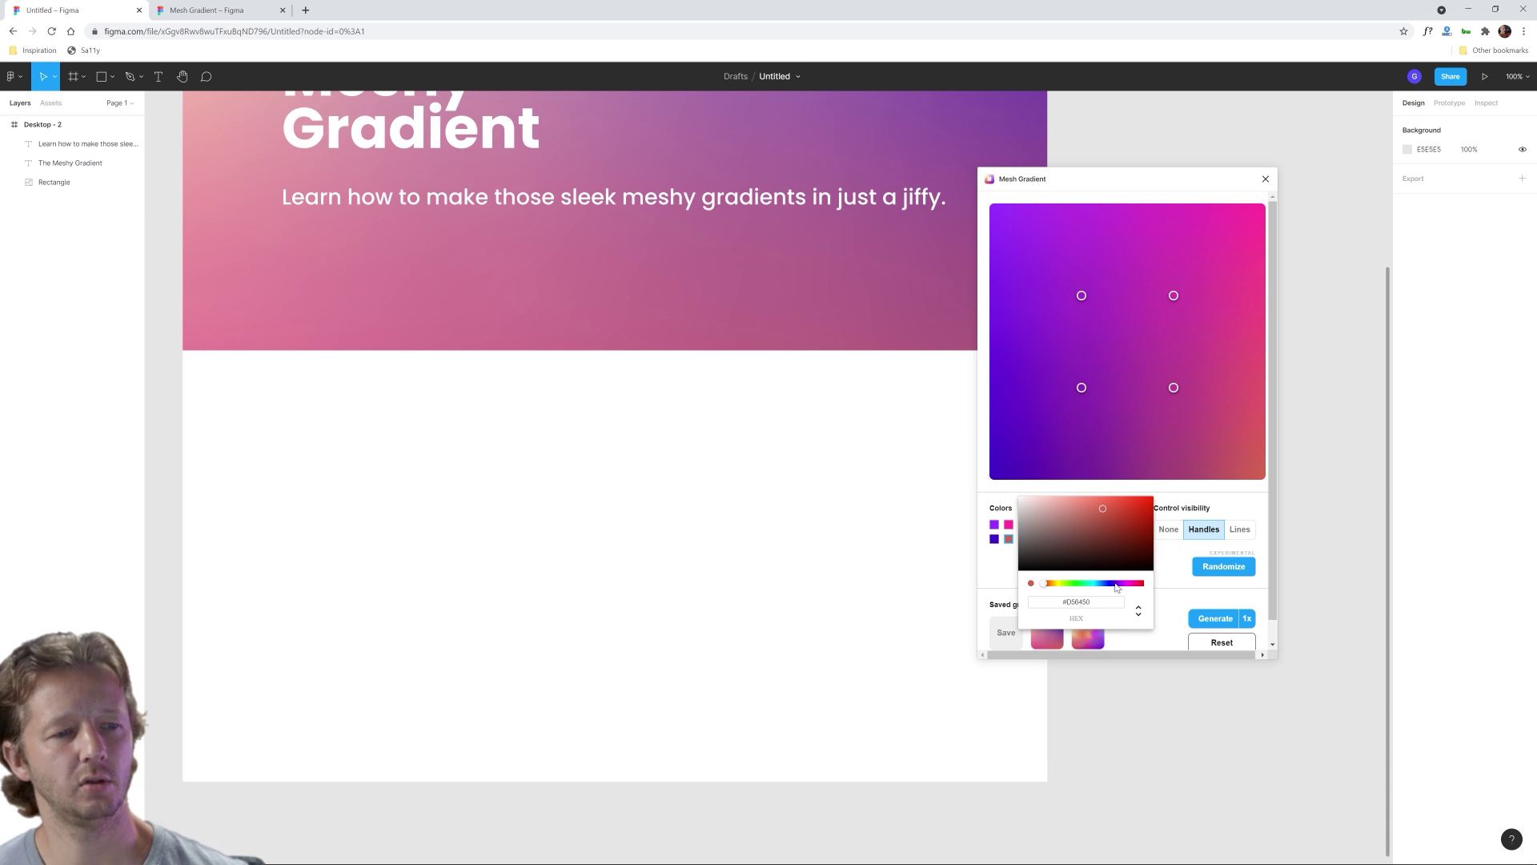
click(1115, 586)
mouse_move(1116, 585)
mouse_down()
mouse_move(1137, 586)
mouse_move(1100, 585)
mouse_up()
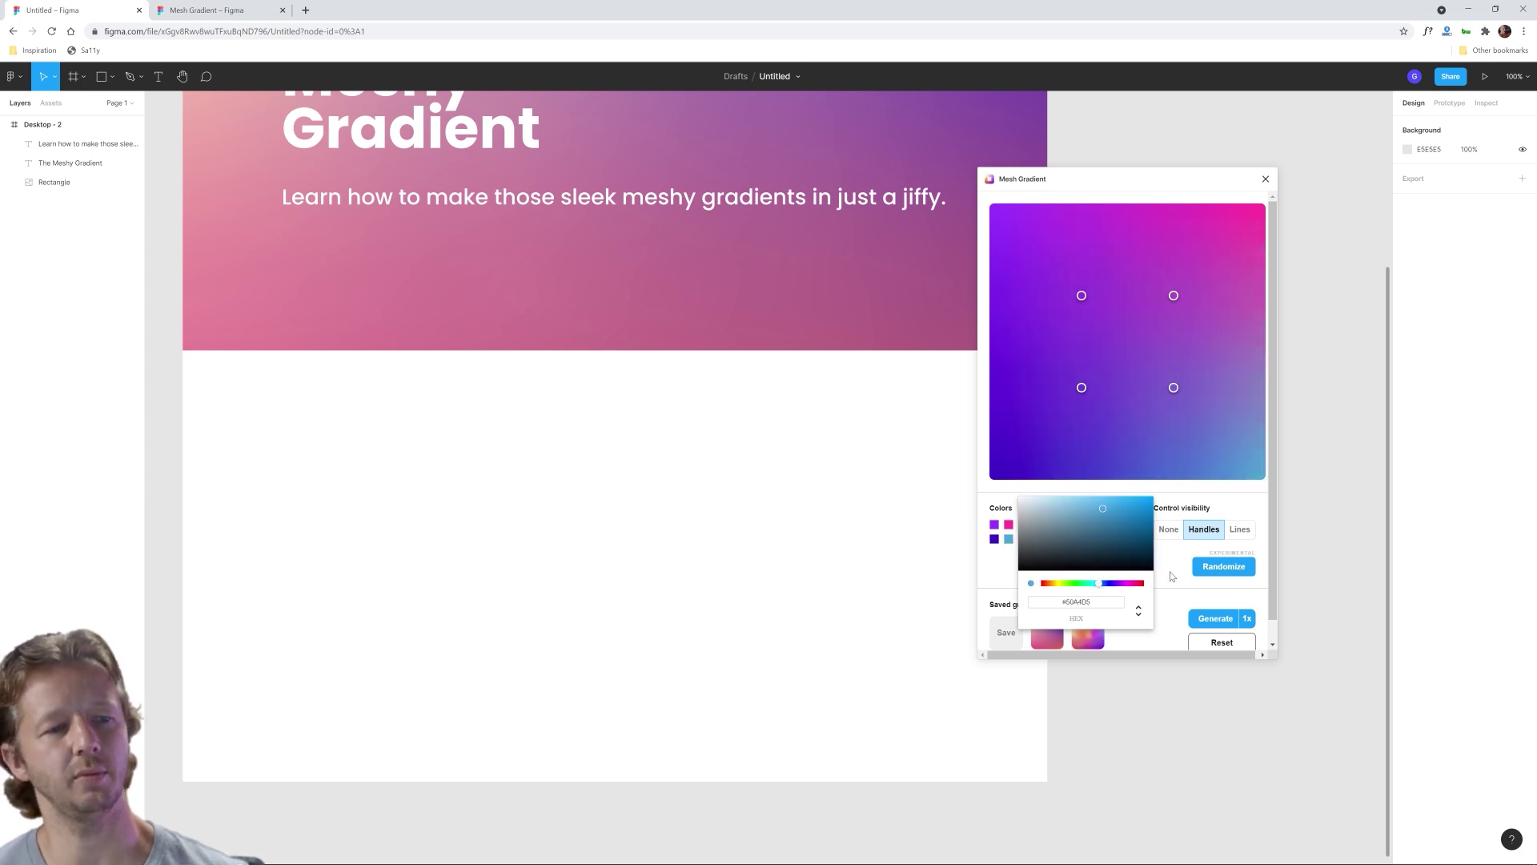
click(1171, 575)
drag(1083, 388, 1173, 280)
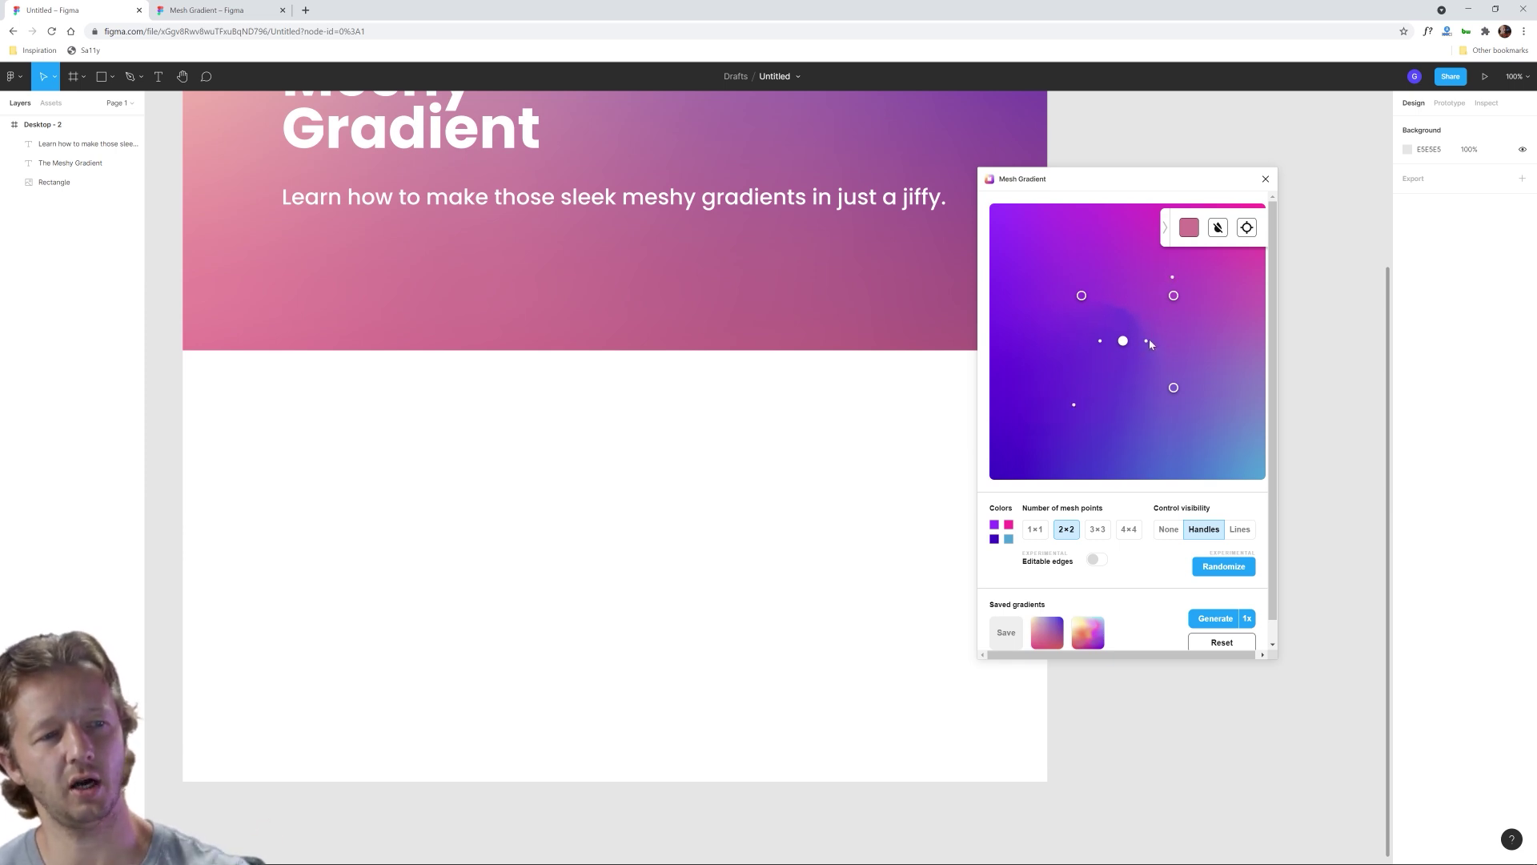
Step: Reposition the mesh points: top-left up-left, bottom-right lower, centre and top-right inward
mouse_move(1166, 358)
mouse_down()
mouse_move(1177, 371)
mouse_move(1158, 349)
mouse_up()
drag(1081, 296, 1024, 247)
mouse_move(1175, 388)
mouse_down()
mouse_move(1201, 413)
mouse_move(1183, 416)
mouse_up()
drag(1124, 341, 1170, 317)
click(1166, 229)
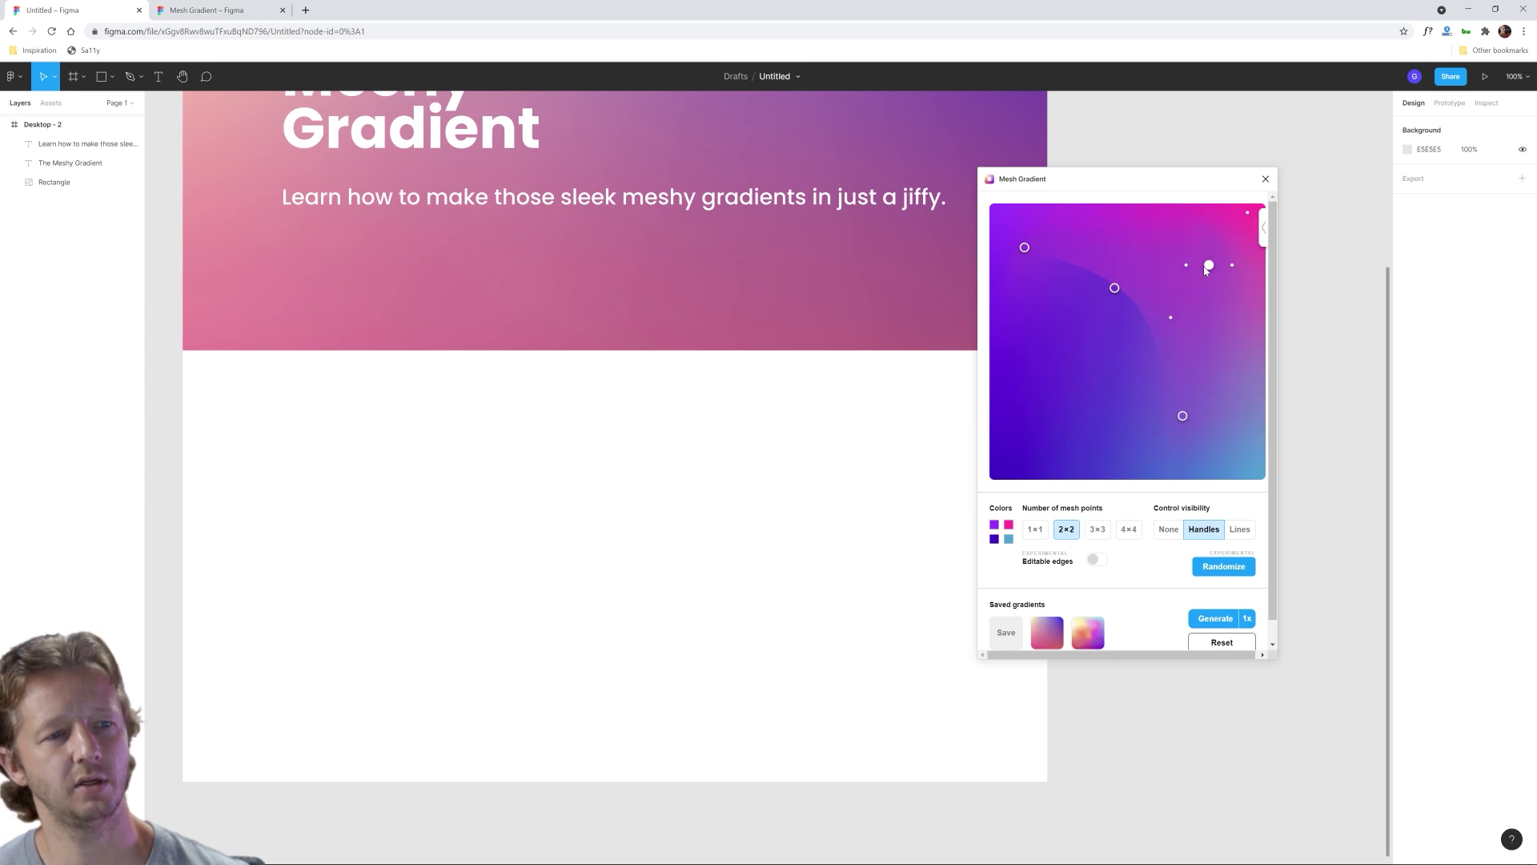
drag(1205, 268, 1166, 281)
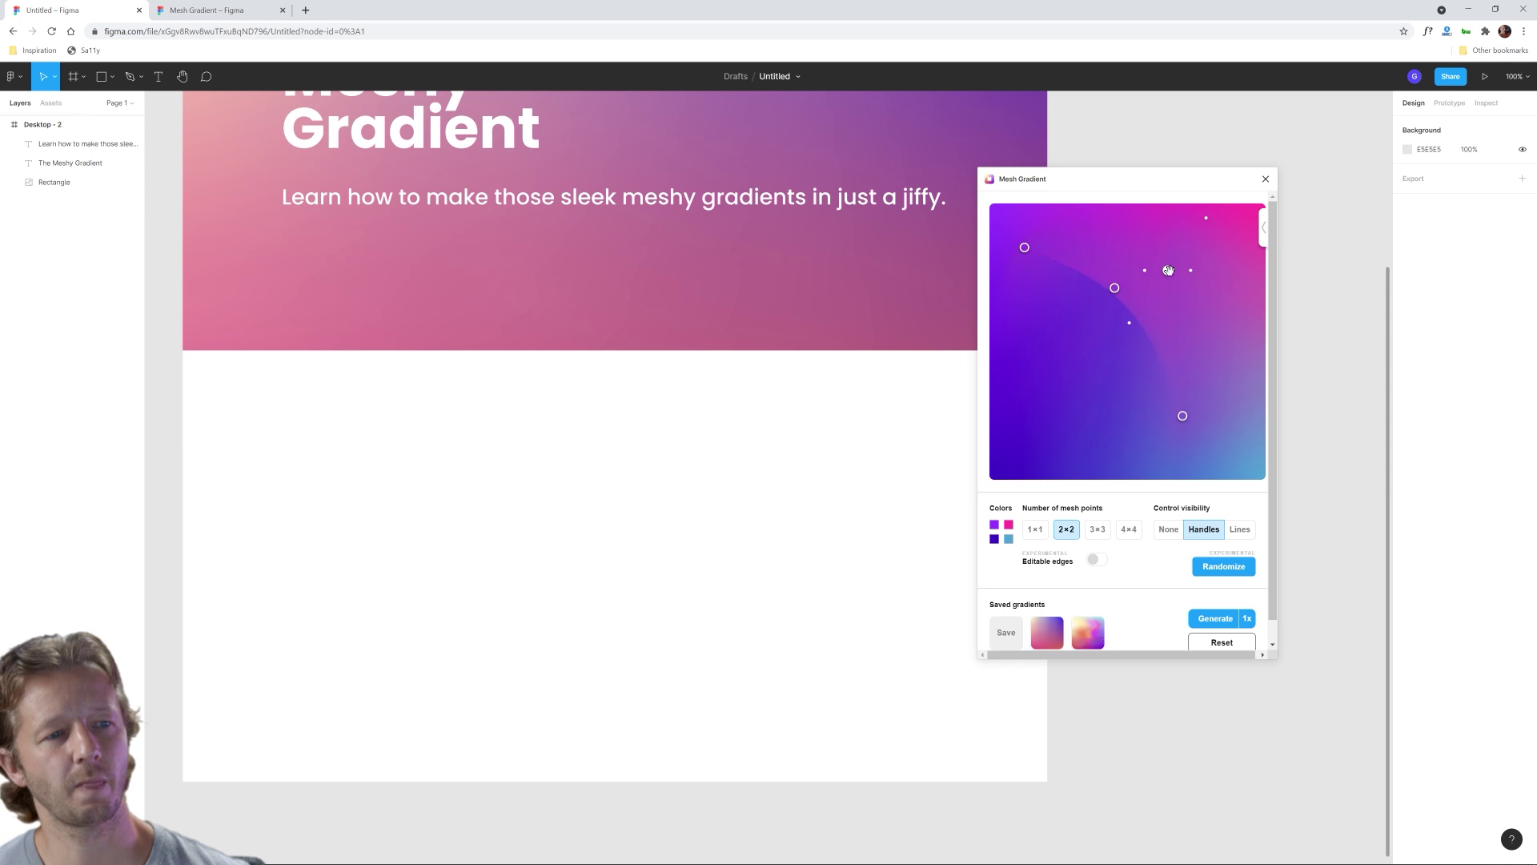
Step: Recolour the bottom-right mesh point from purple to teal
click(1261, 232)
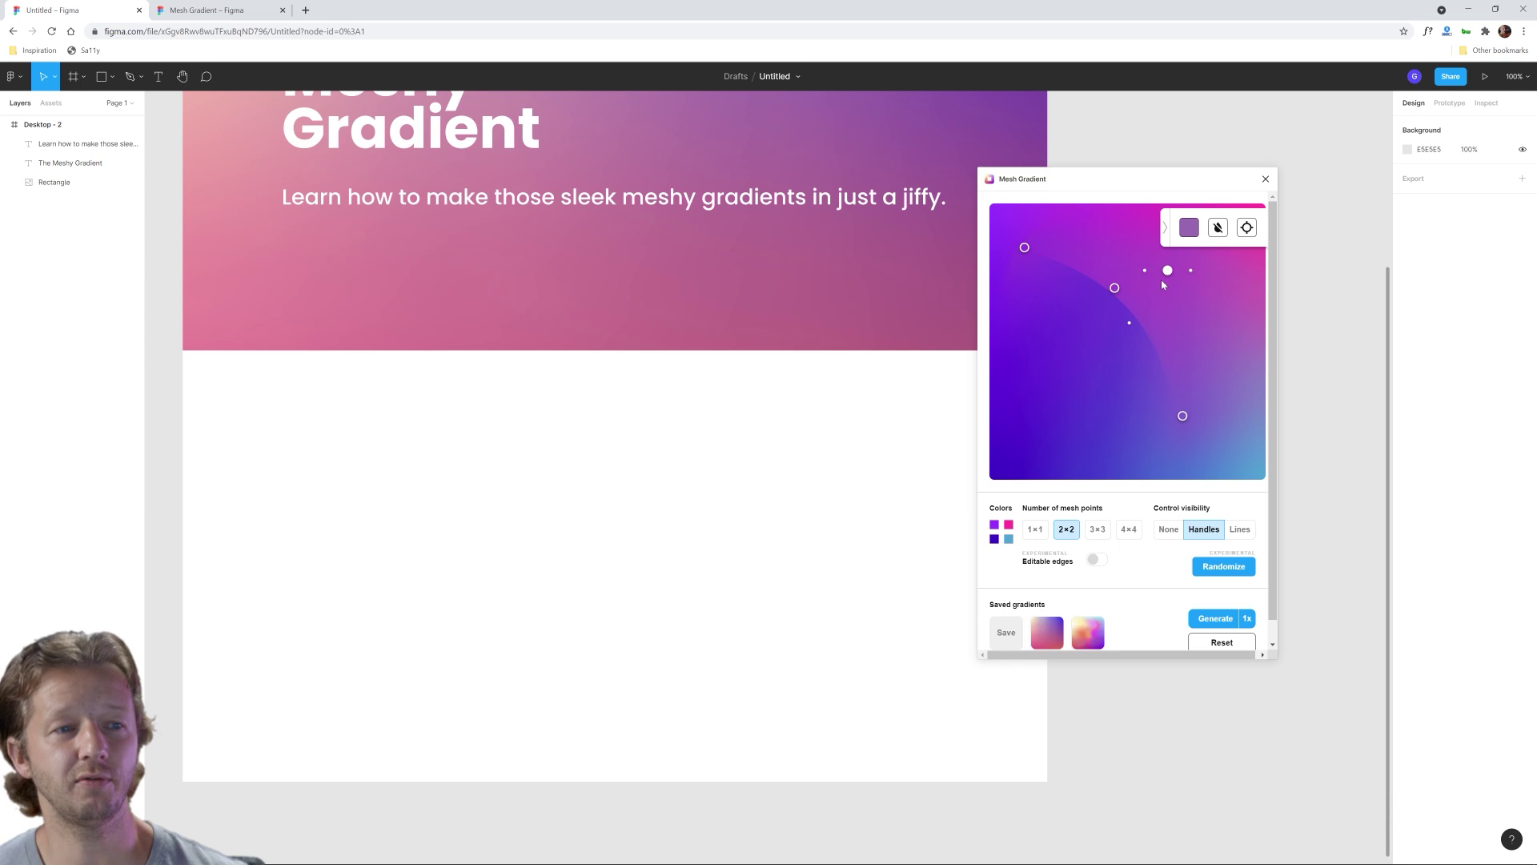
click(1189, 227)
click(1189, 228)
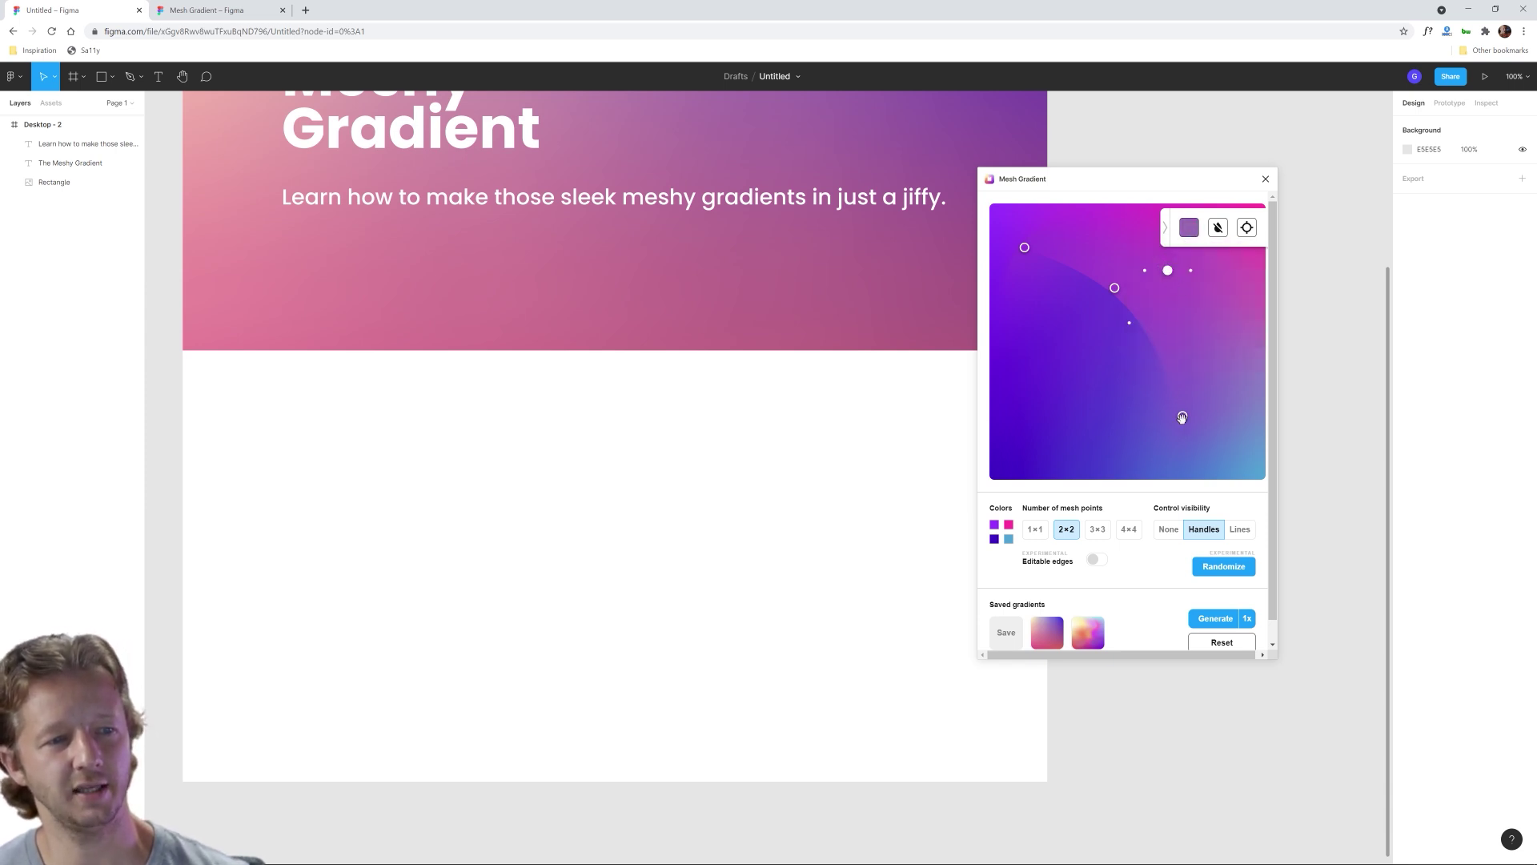
click(1182, 417)
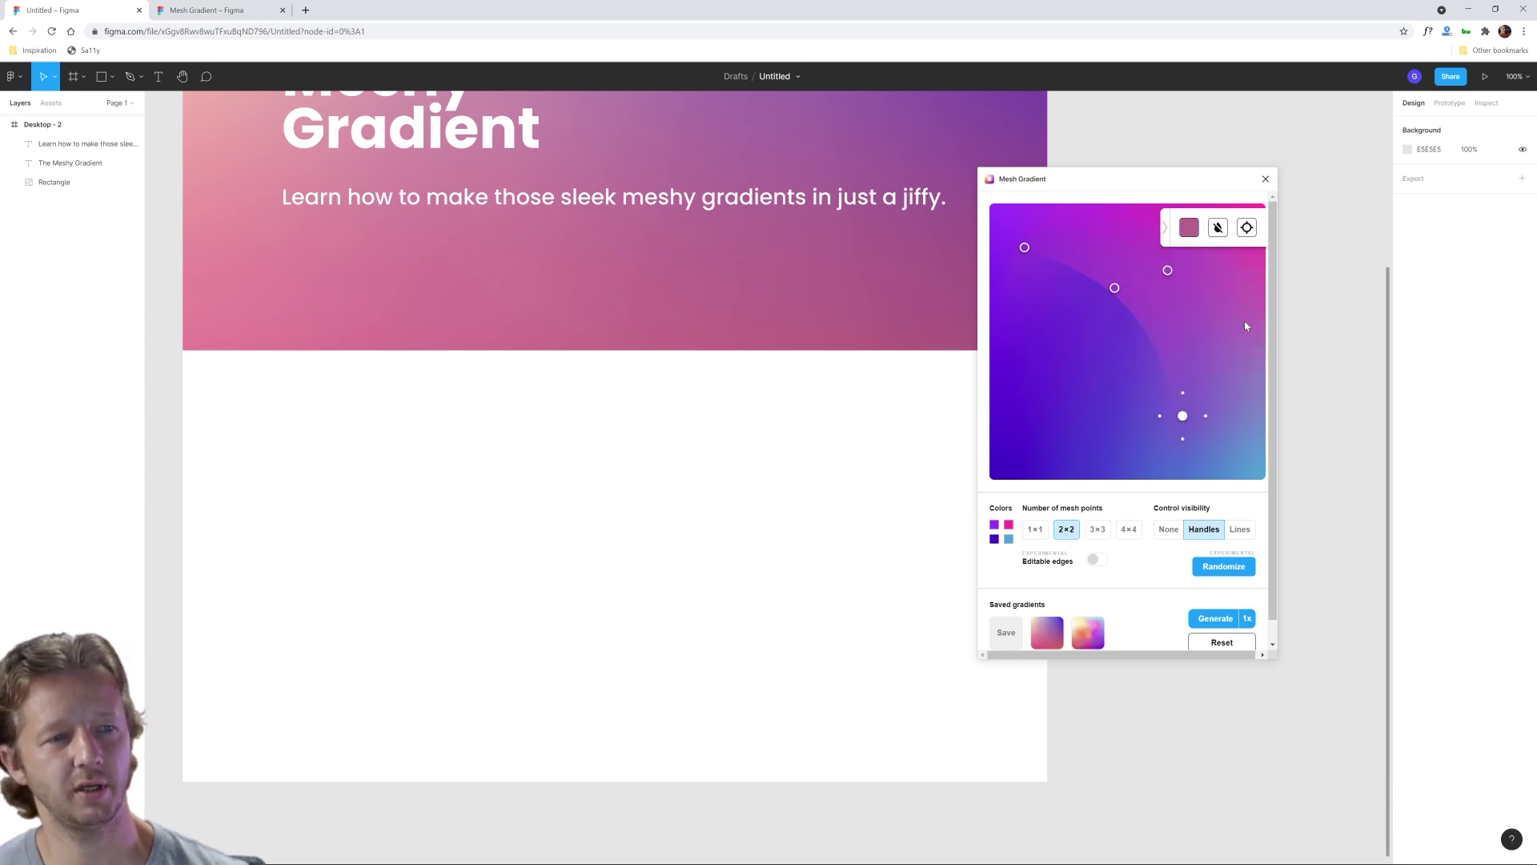
click(1189, 228)
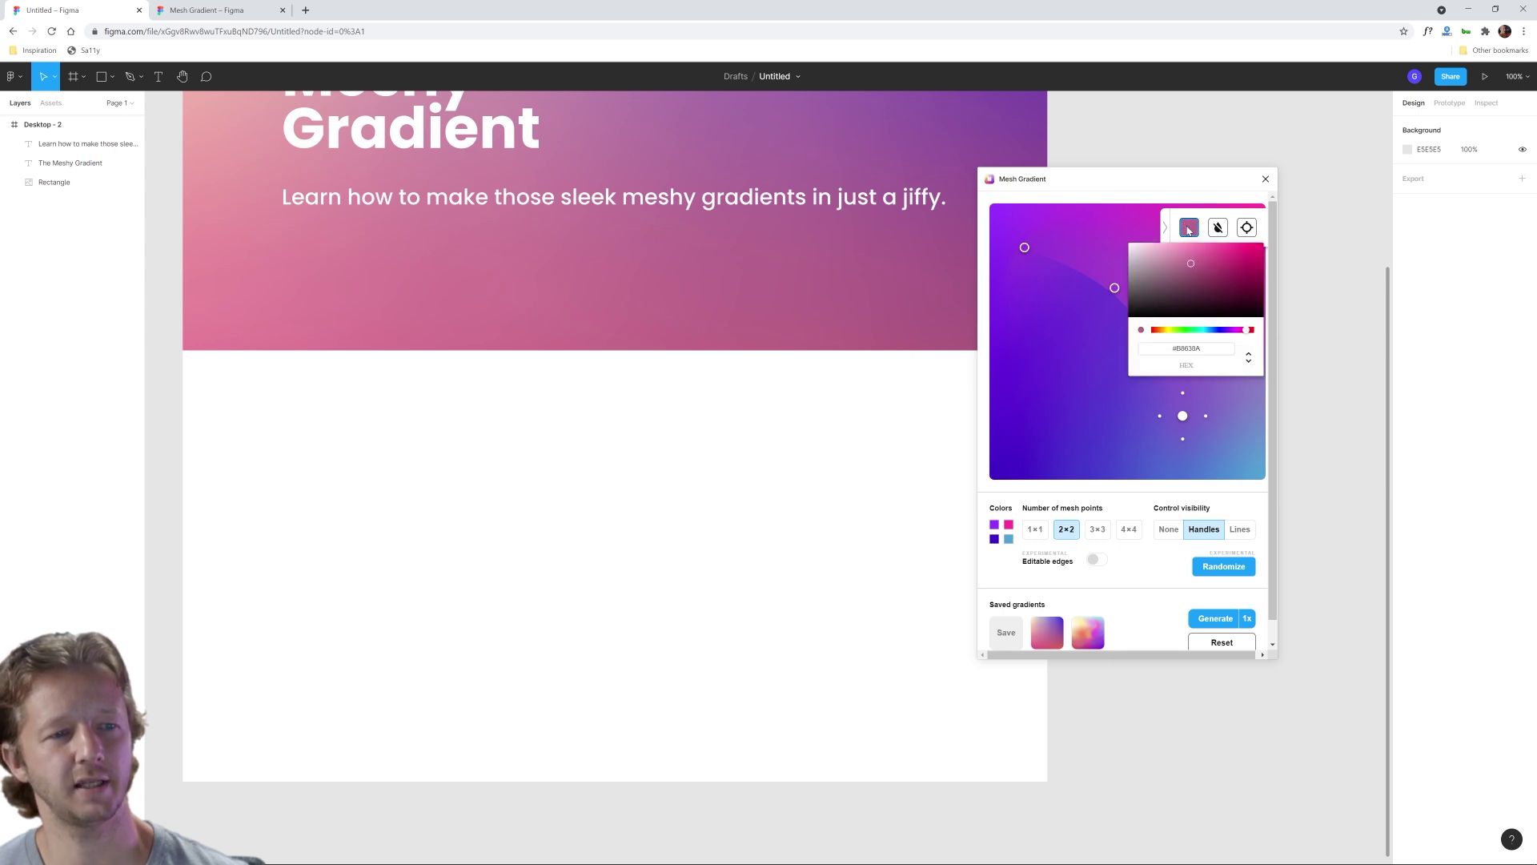
click(1232, 331)
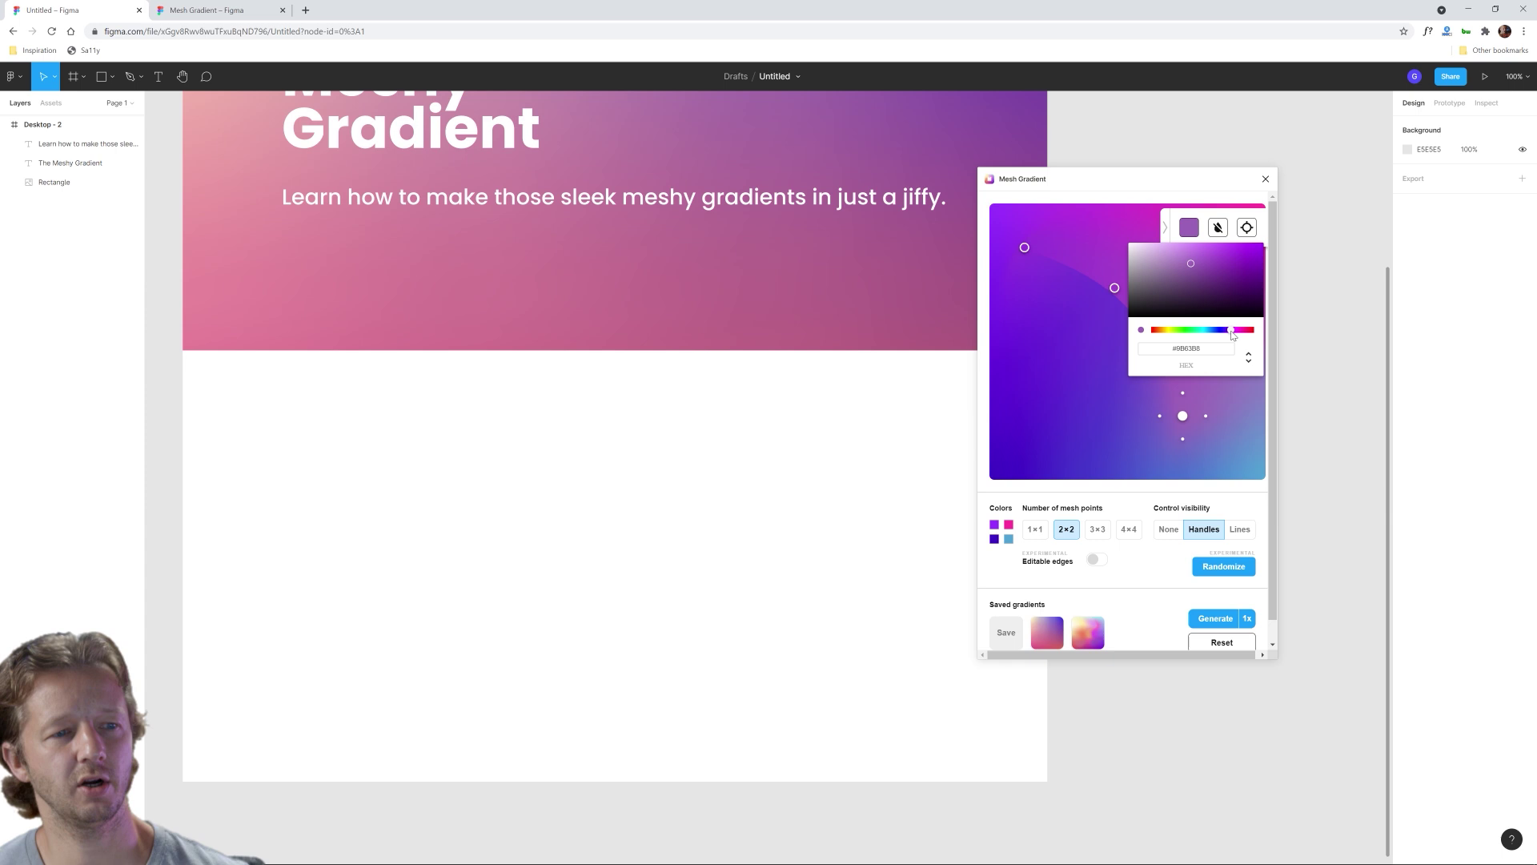
drag(1232, 331, 1235, 330)
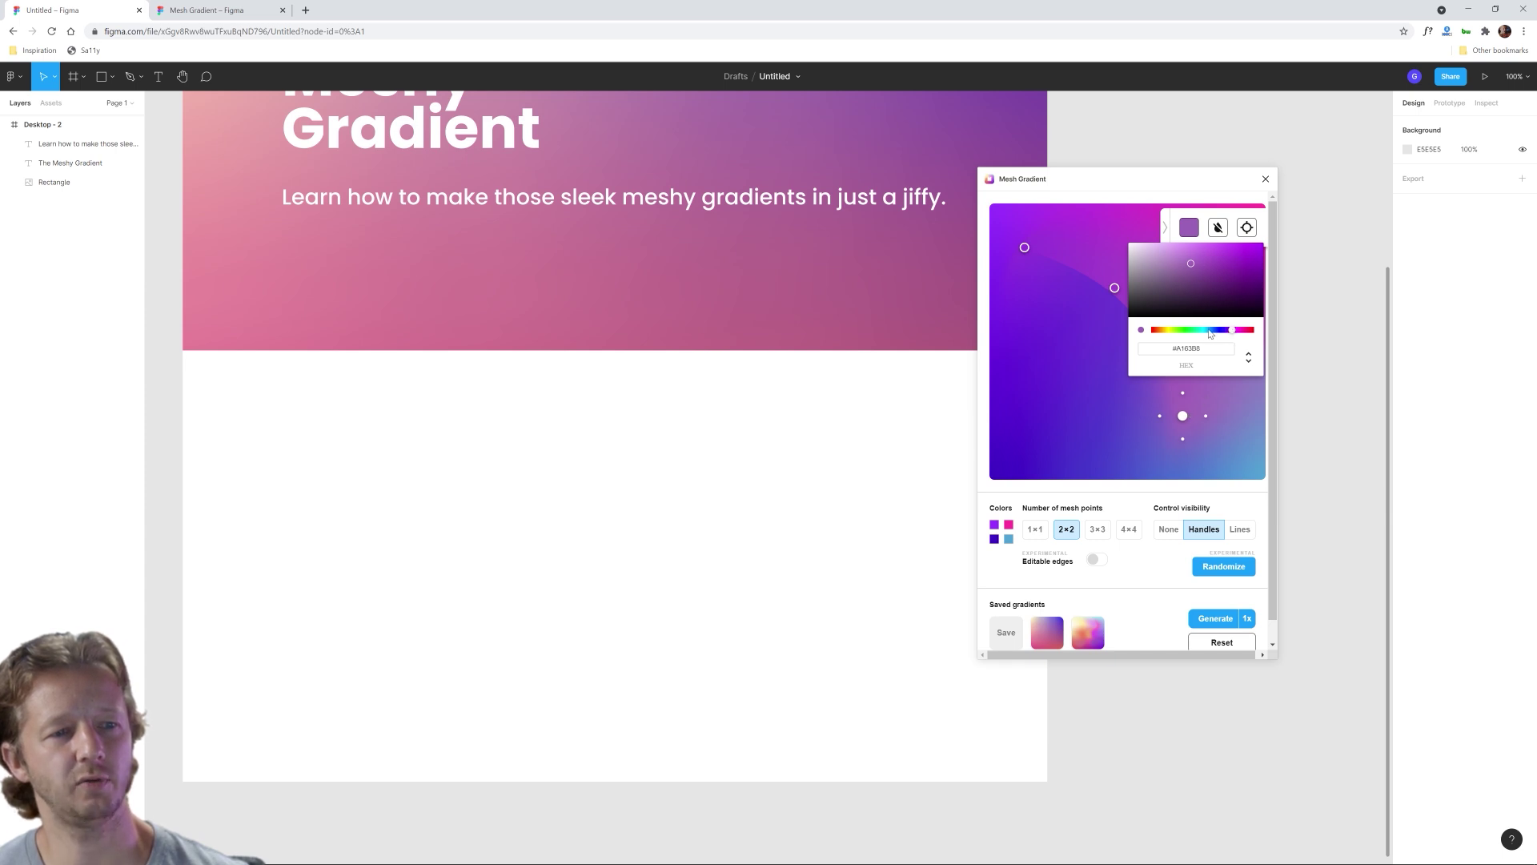
drag(1210, 334, 1212, 335)
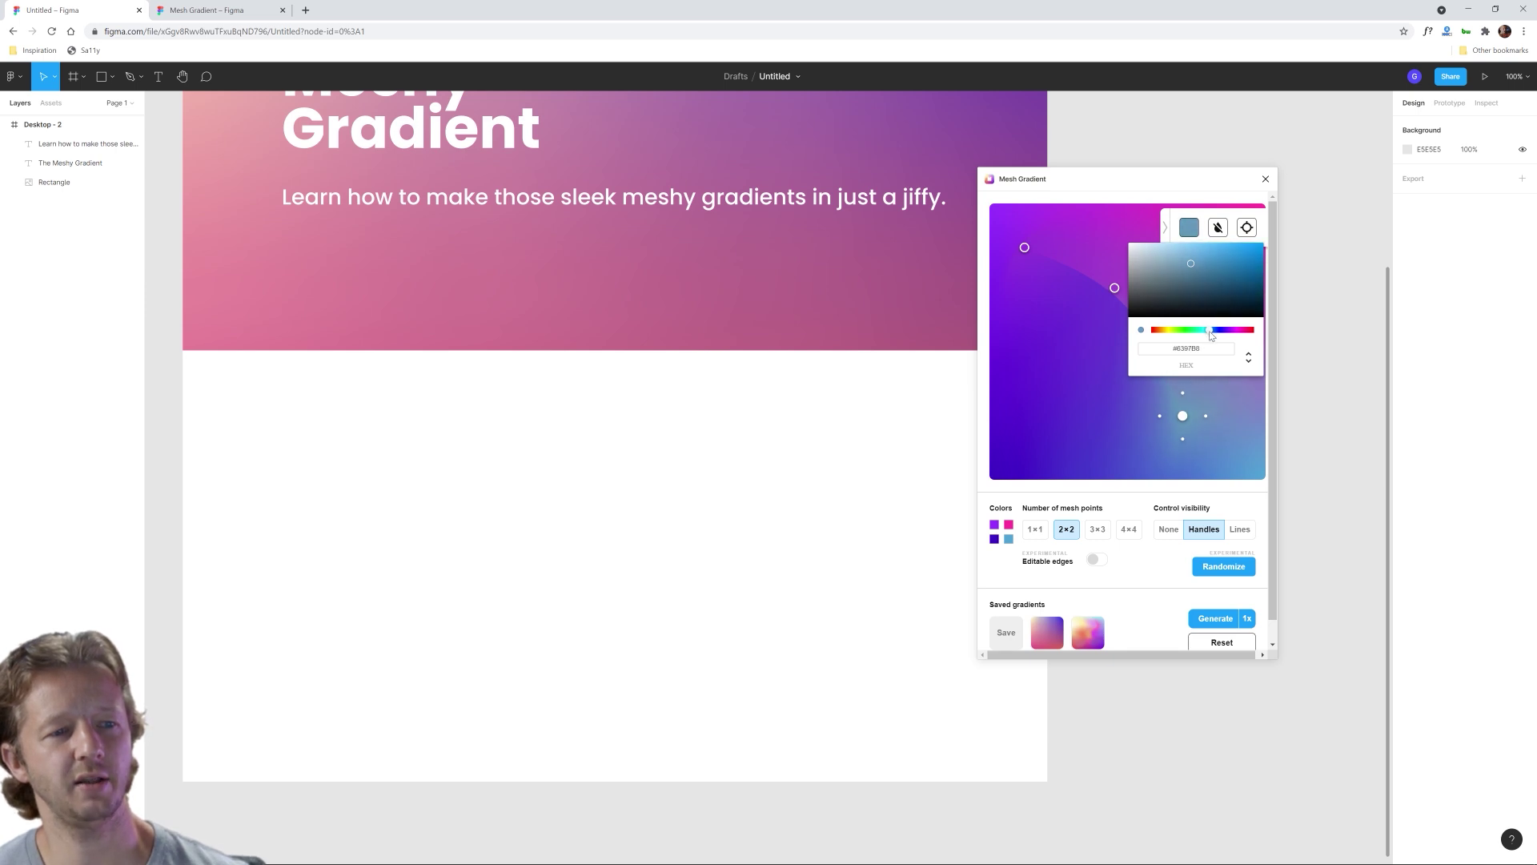
click(1223, 412)
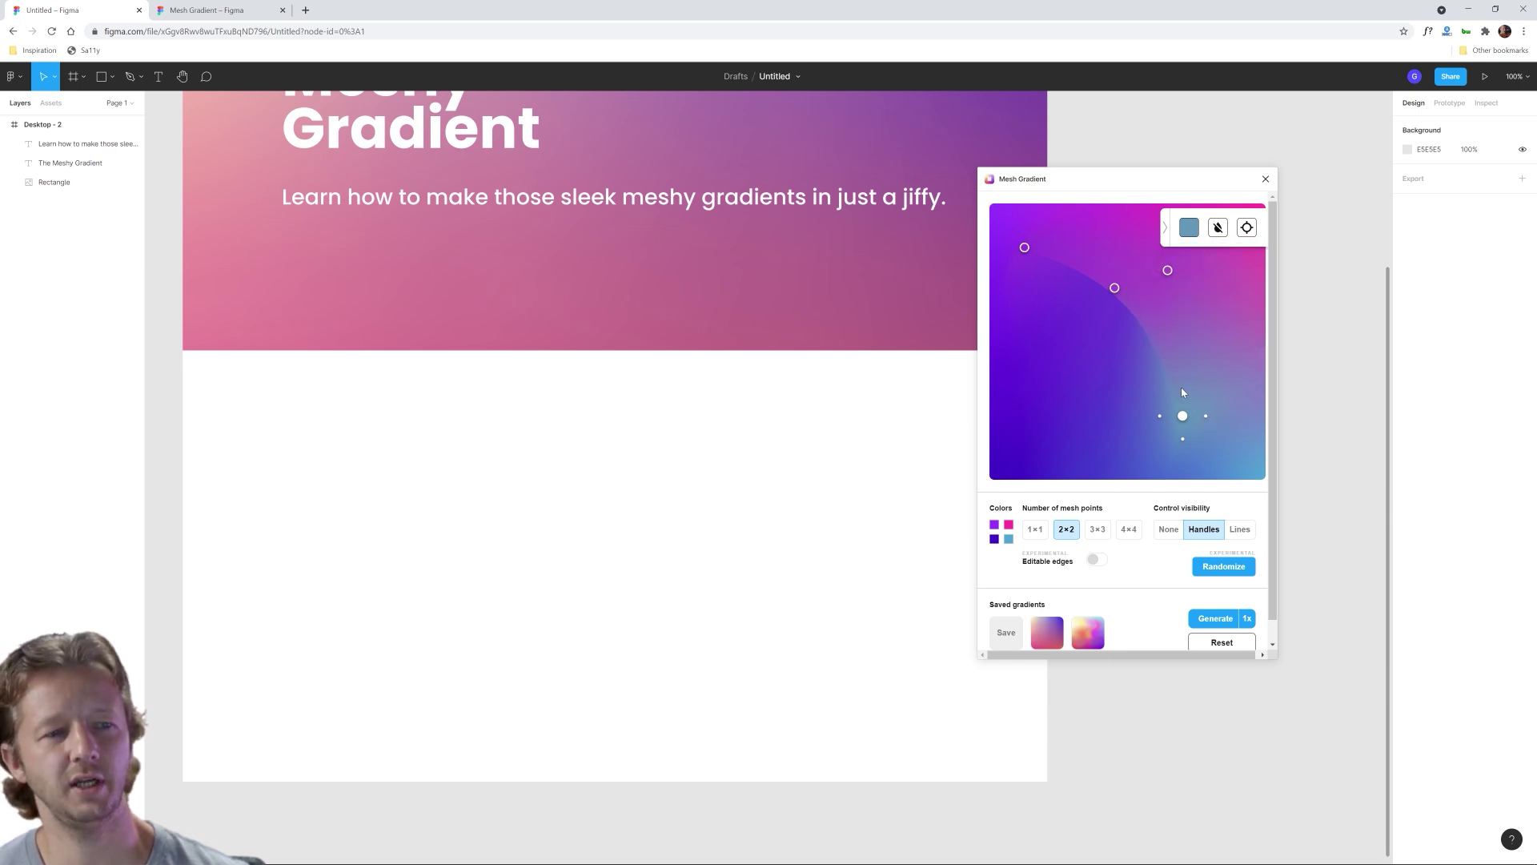
Step: Stretch the bottom-right handles and nudge the upper-middle and upper-right points down-left
drag(1182, 392, 1192, 371)
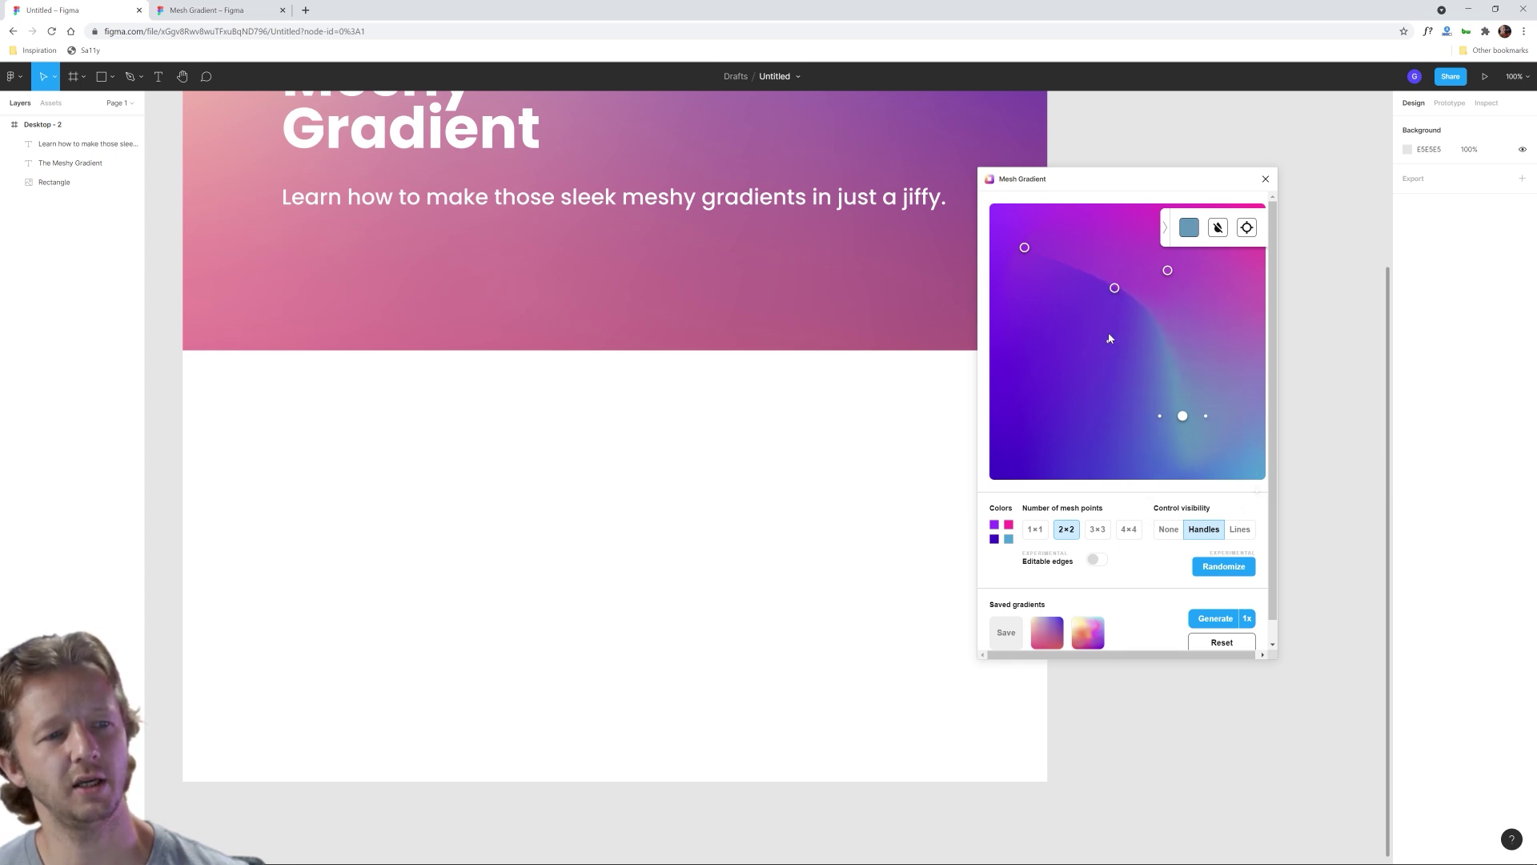
drag(1141, 341, 1125, 325)
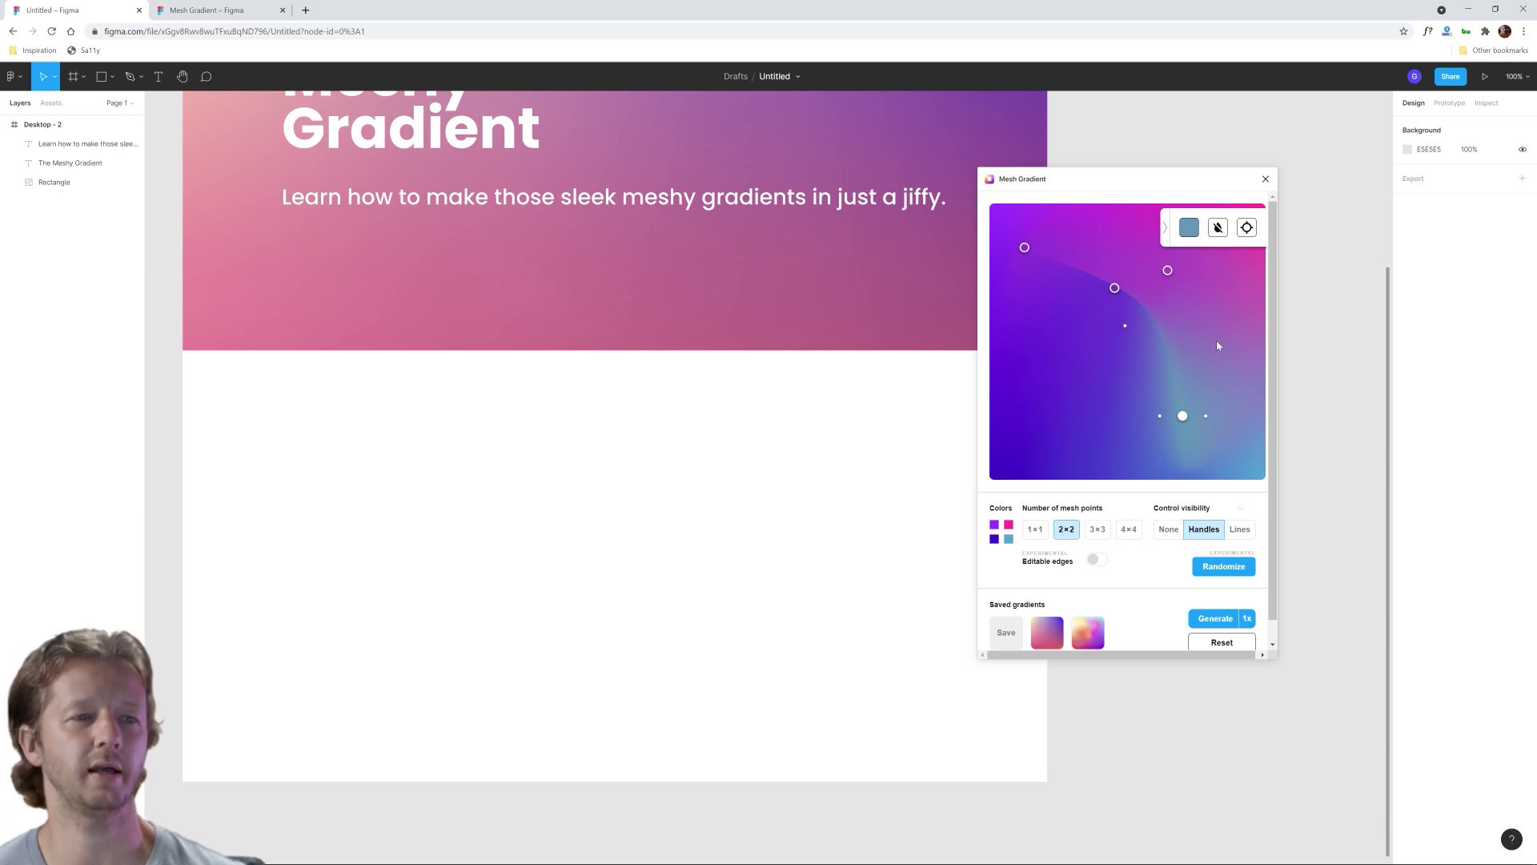
click(1214, 391)
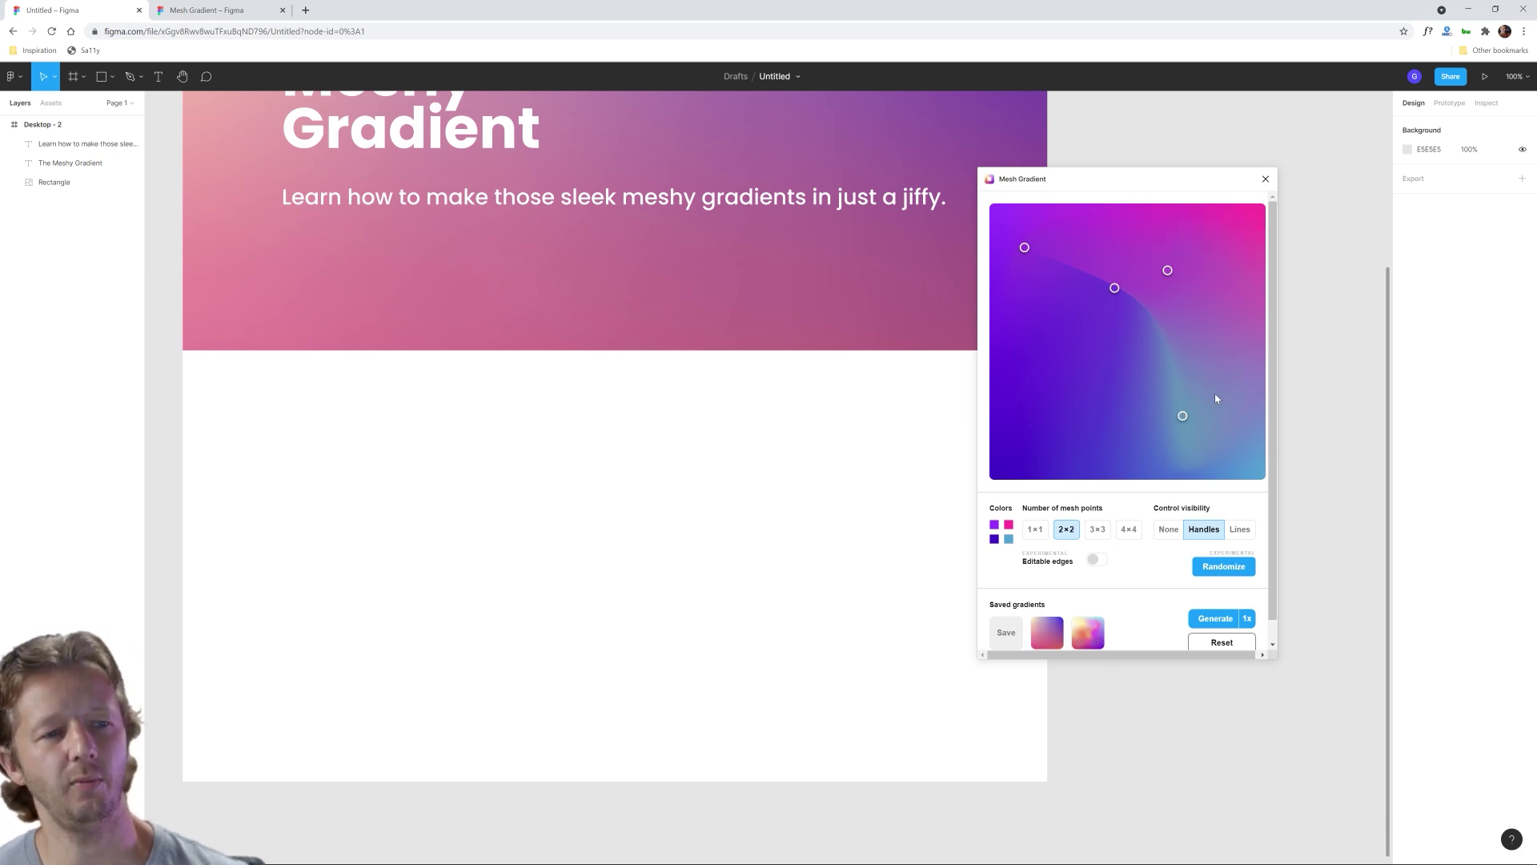
click(1182, 417)
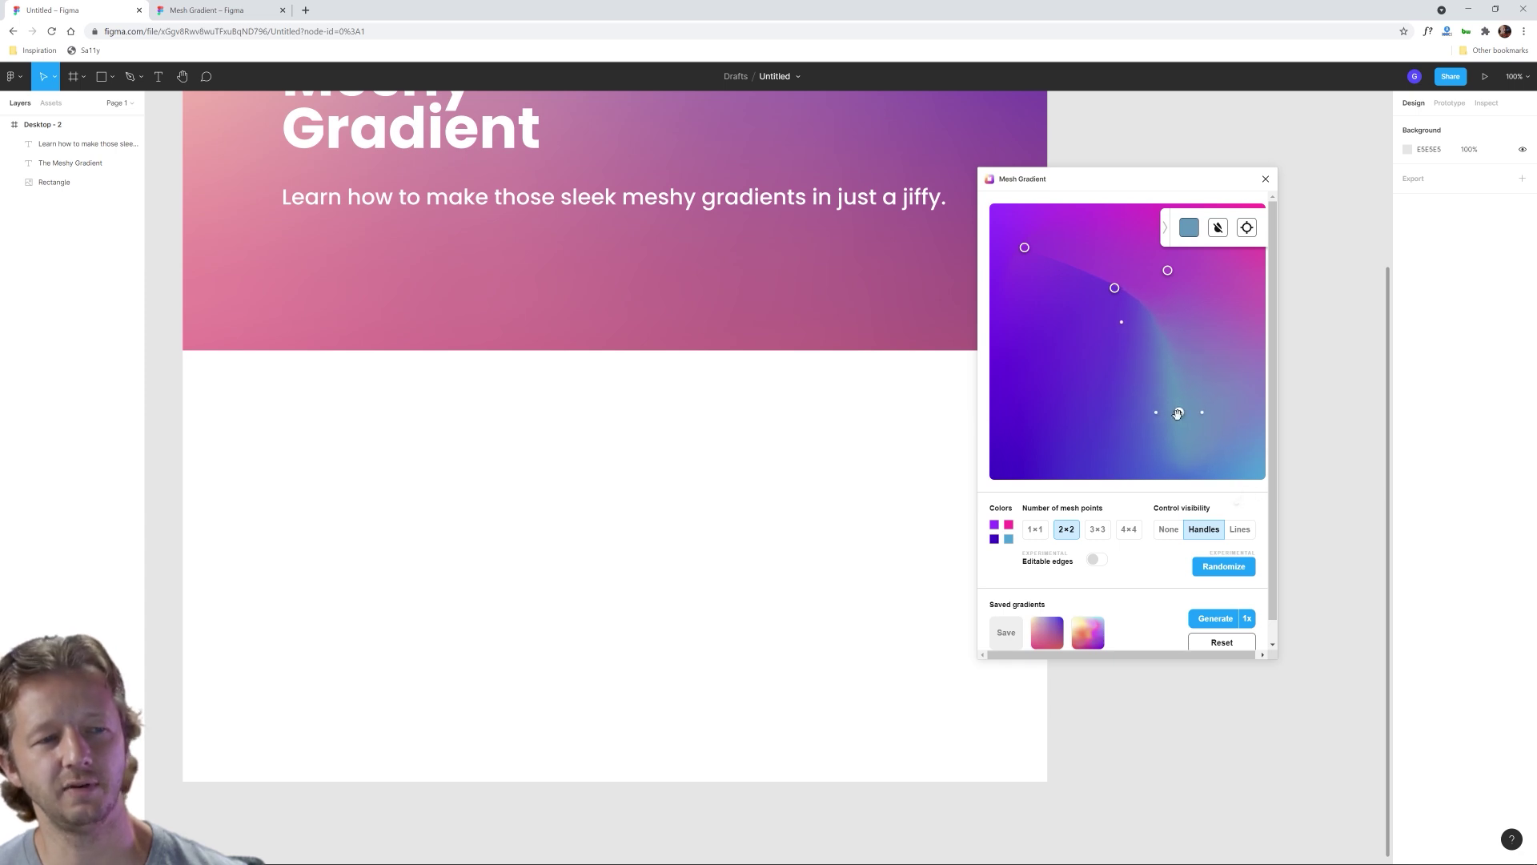
click(1213, 383)
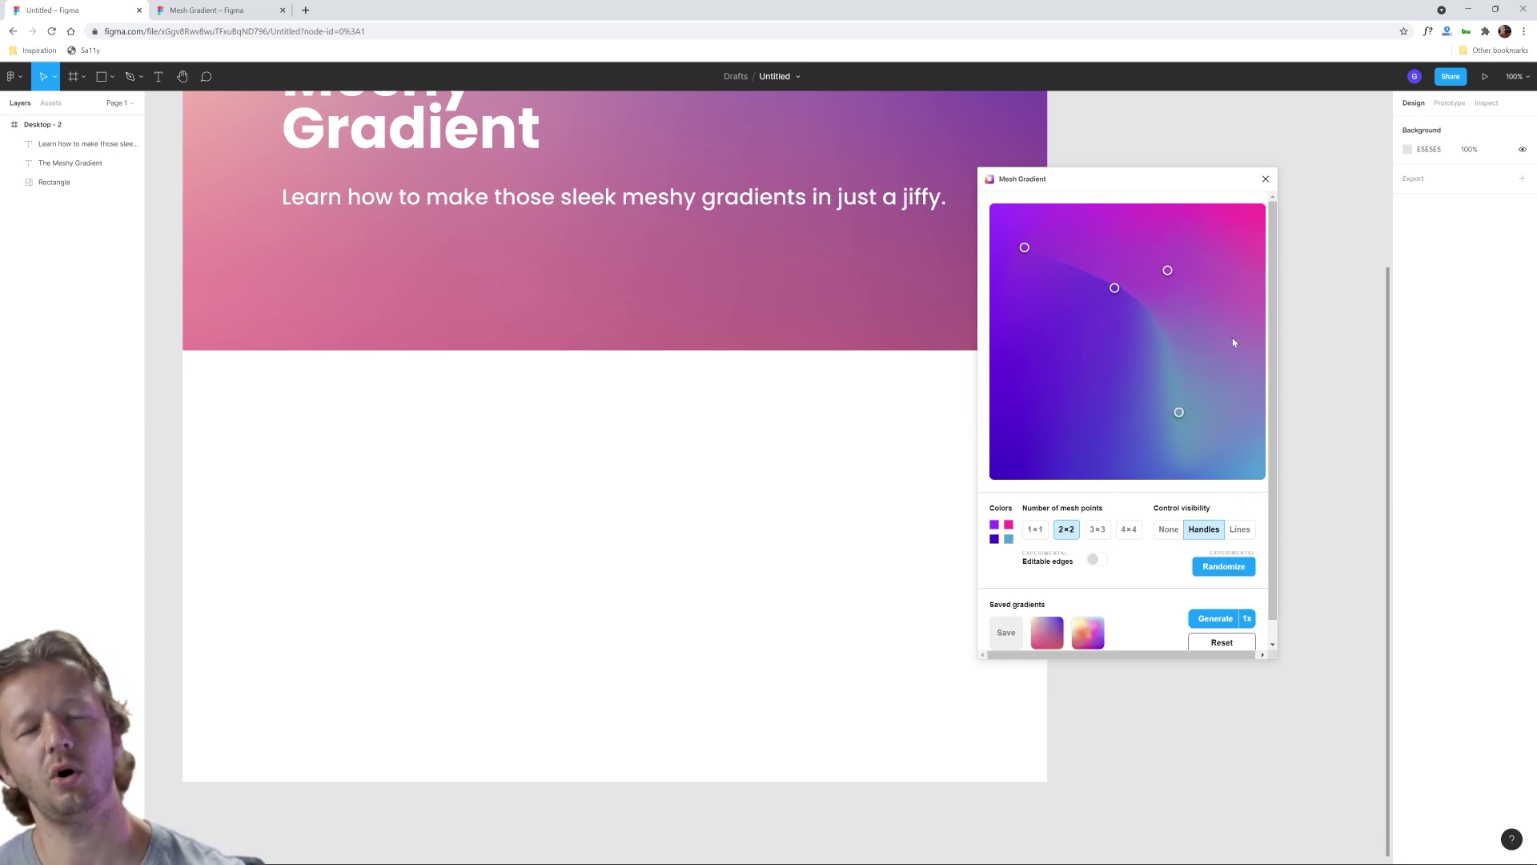
drag(1115, 288, 1101, 316)
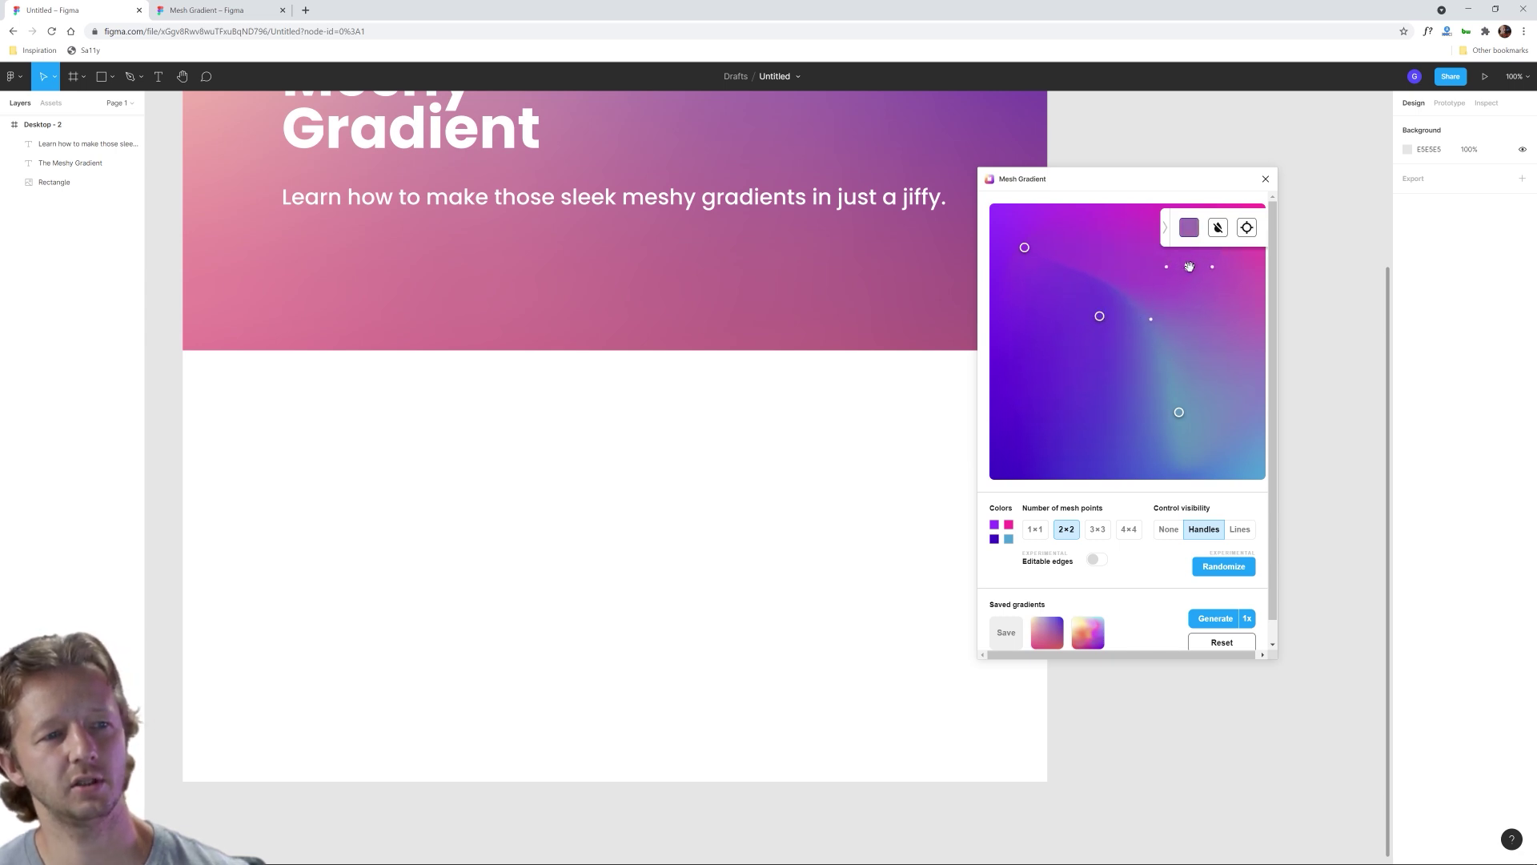
click(1204, 281)
mouse_move(1204, 281)
mouse_down()
mouse_move(1215, 302)
mouse_move(1189, 286)
mouse_up()
Step: Adjust the centre and right points and bend the top-left point's curve down-right
click(1099, 316)
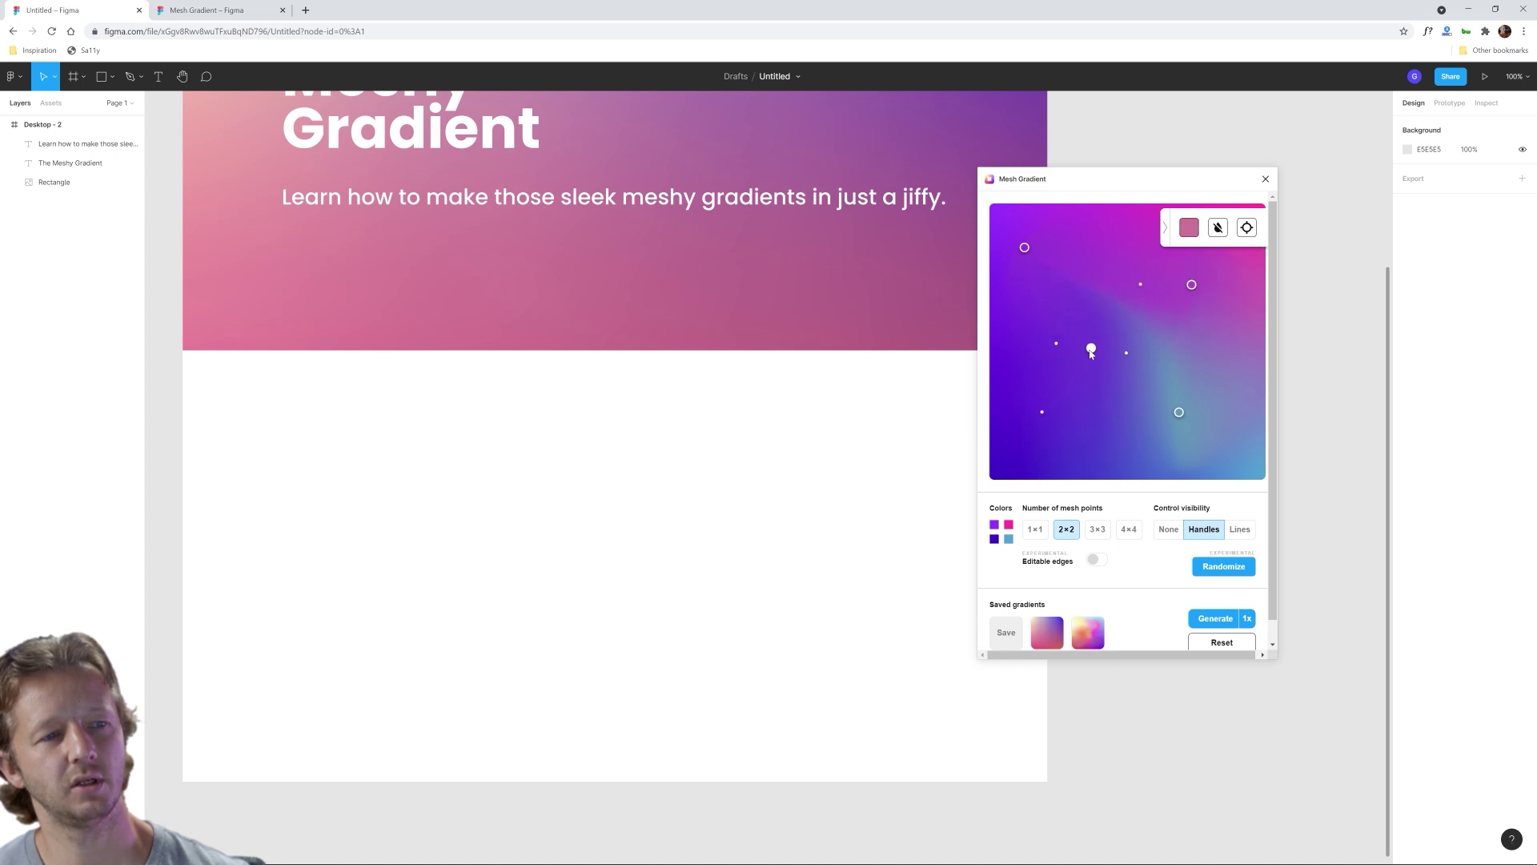
drag(1098, 314, 1104, 307)
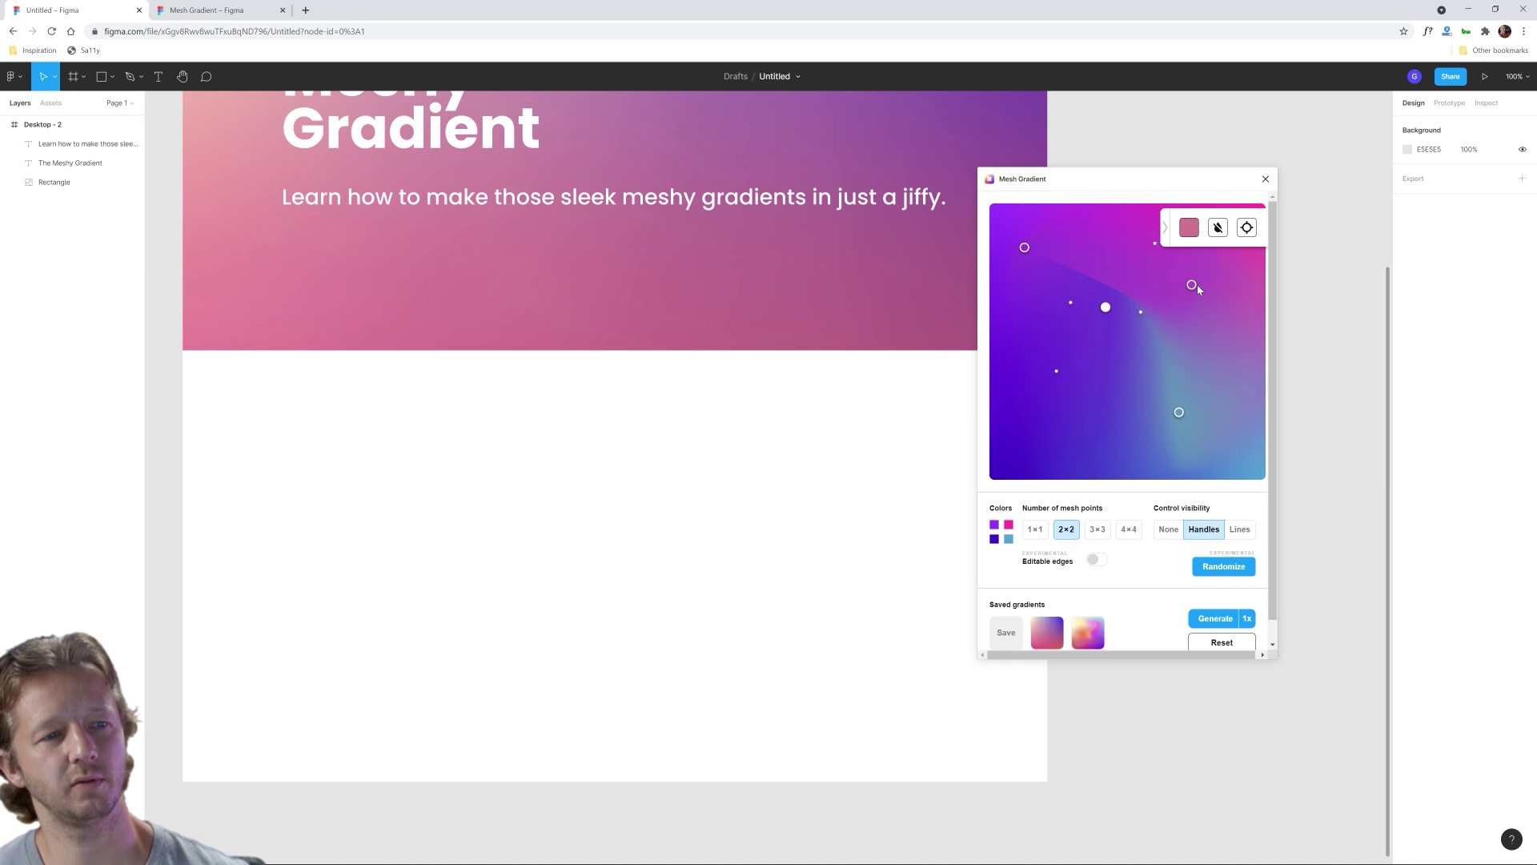
drag(1196, 285, 1207, 265)
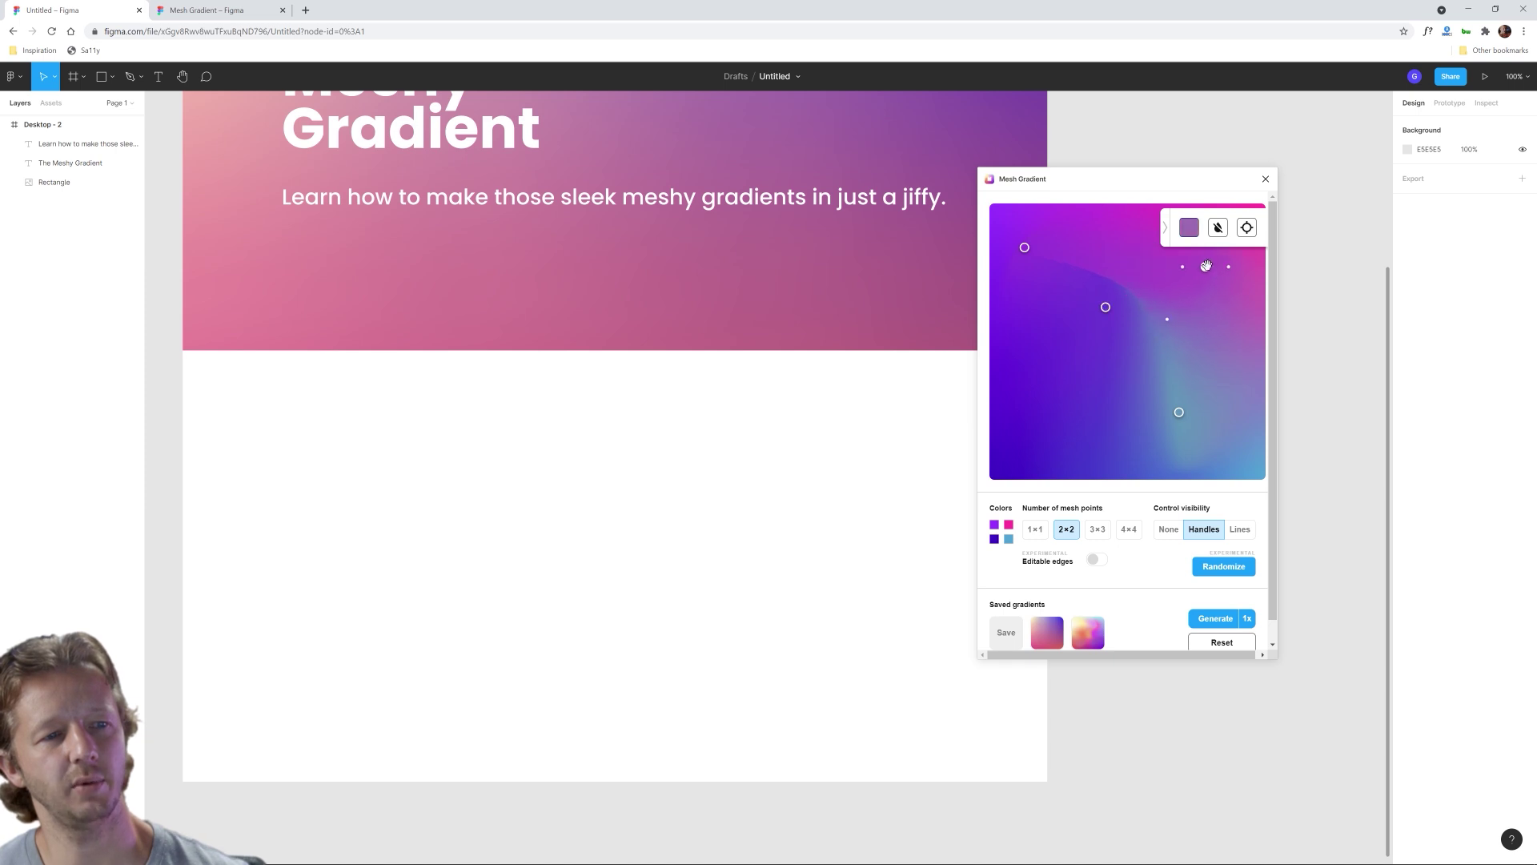
click(1025, 248)
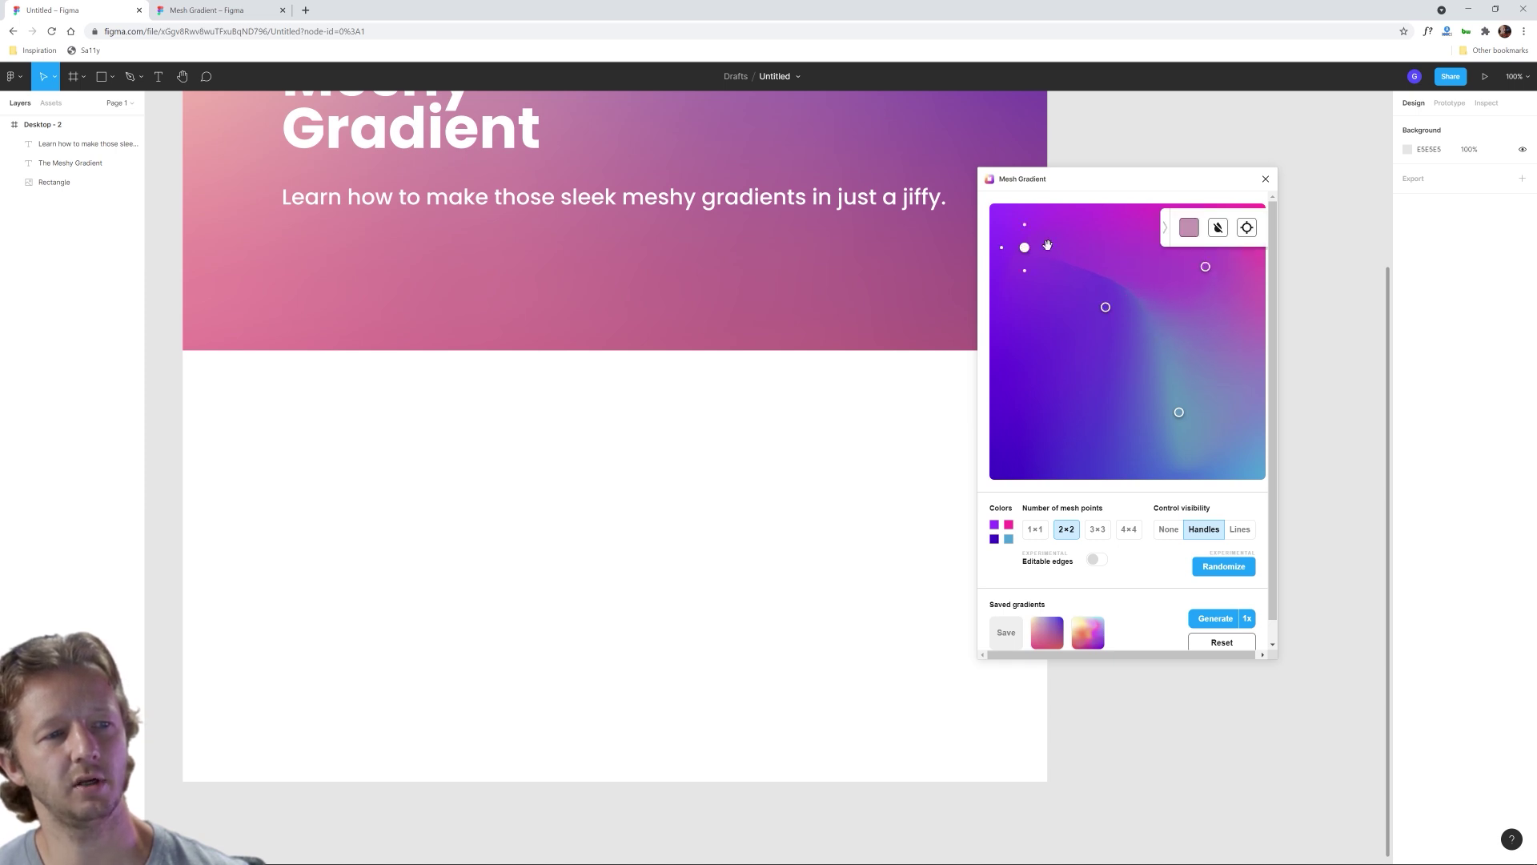
drag(1047, 244, 1061, 306)
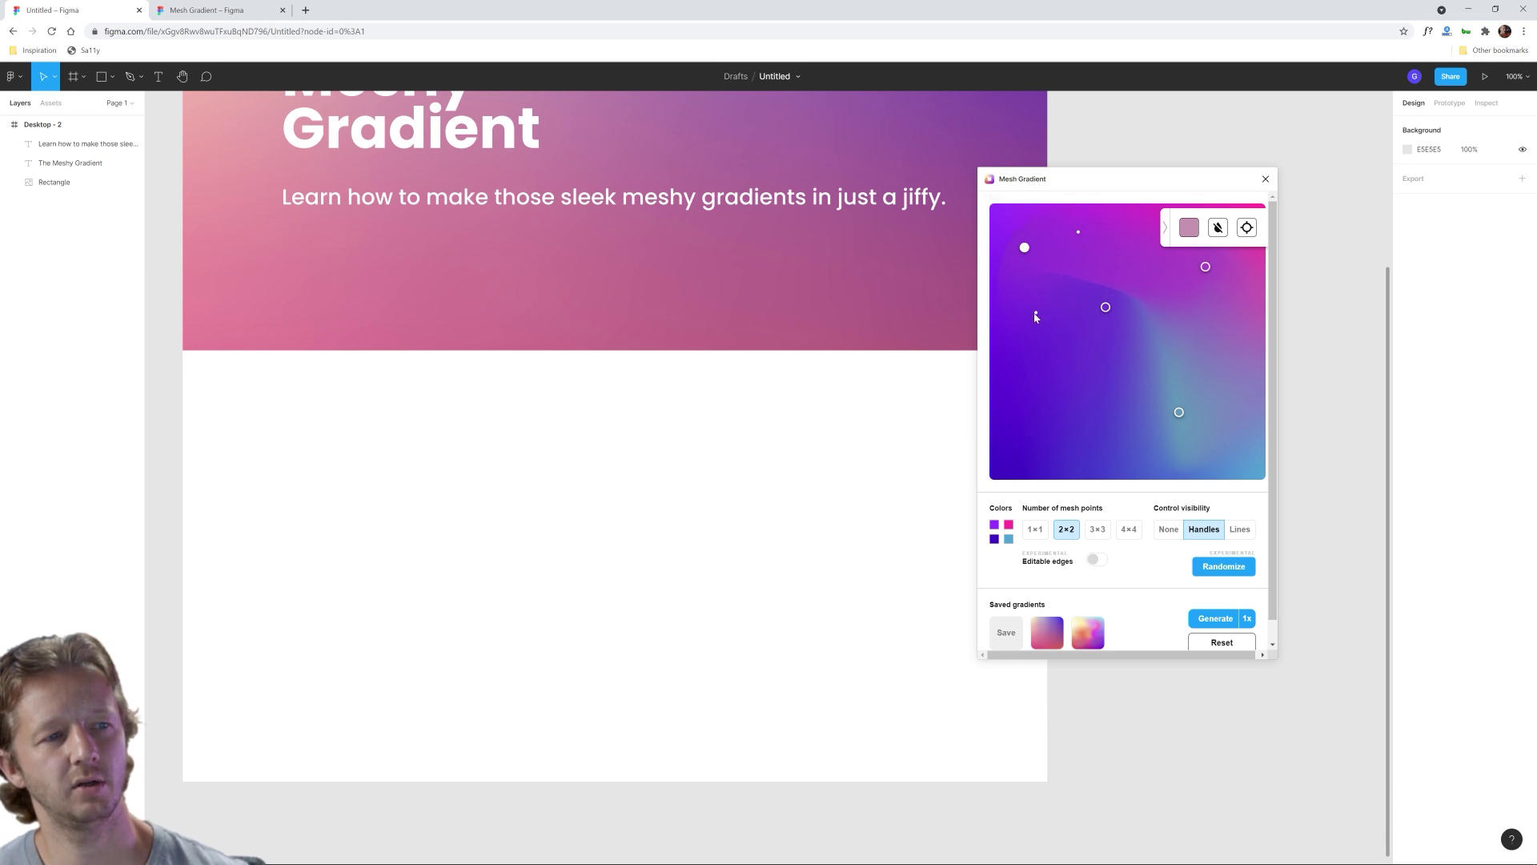
click(1094, 437)
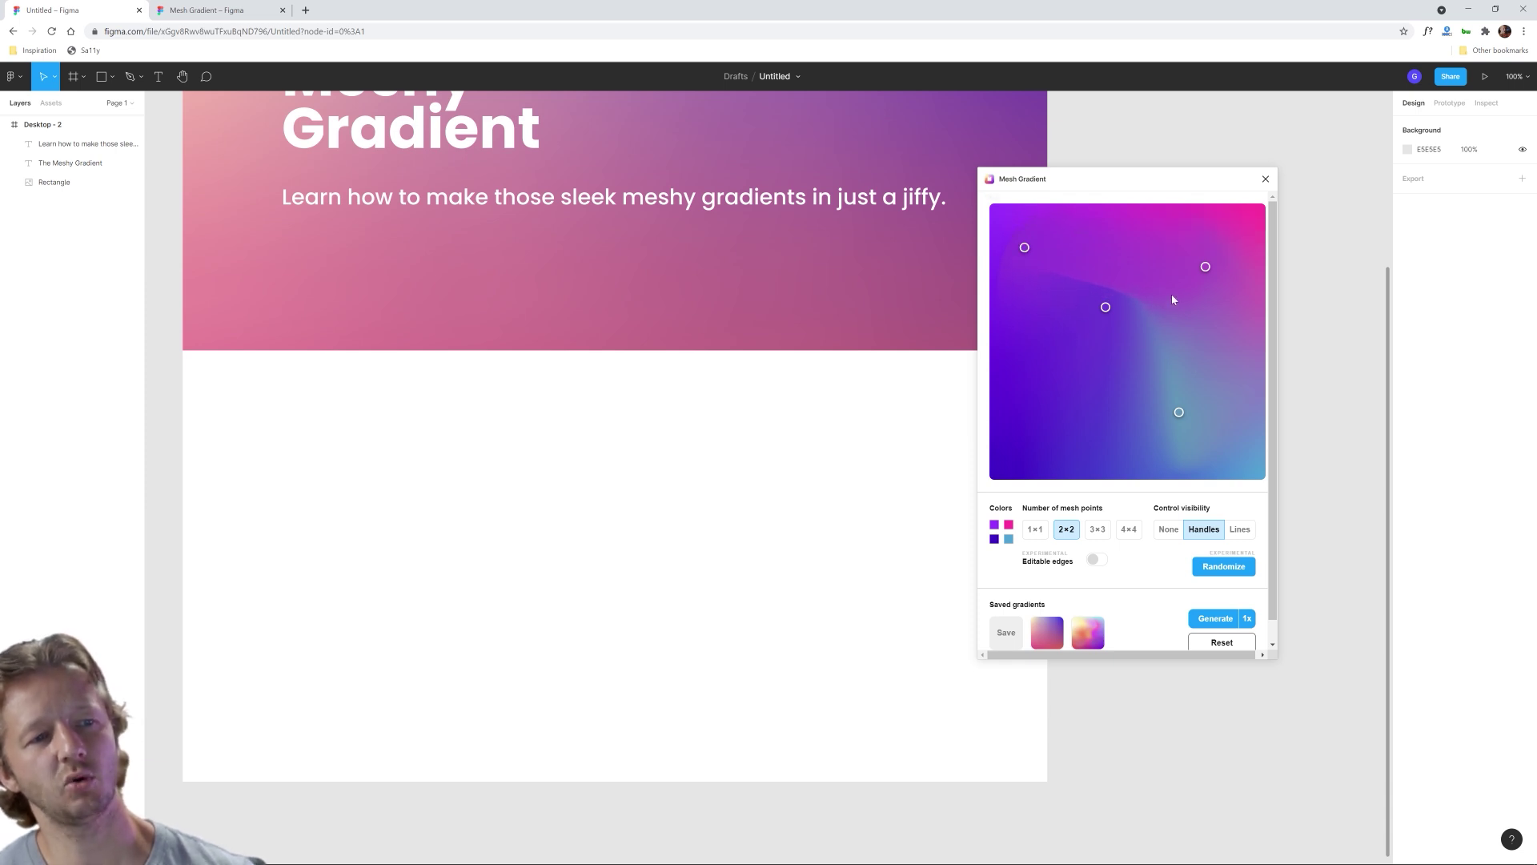
click(1106, 309)
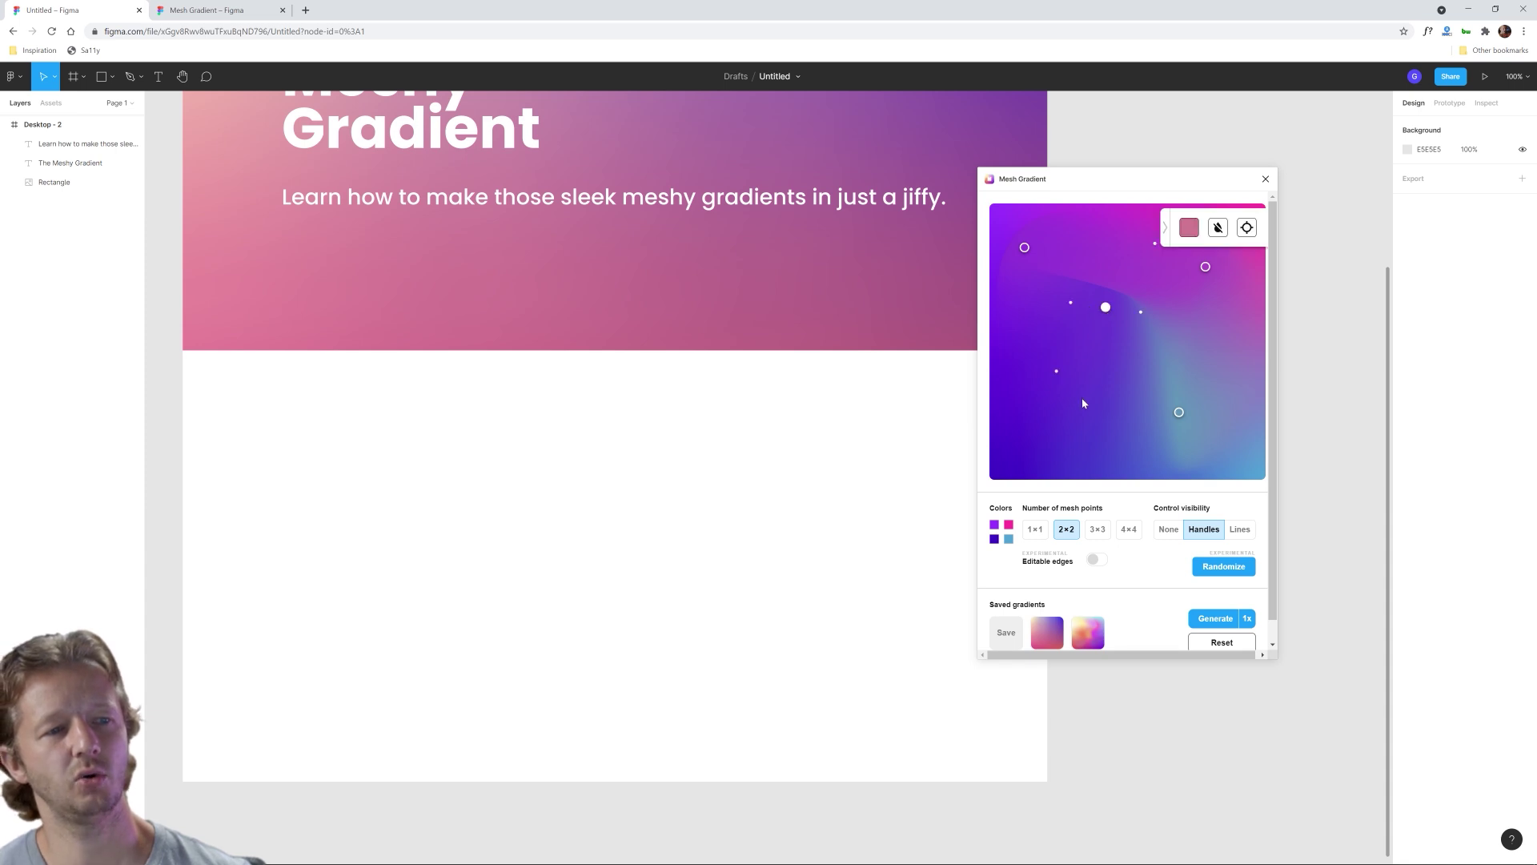
click(1133, 430)
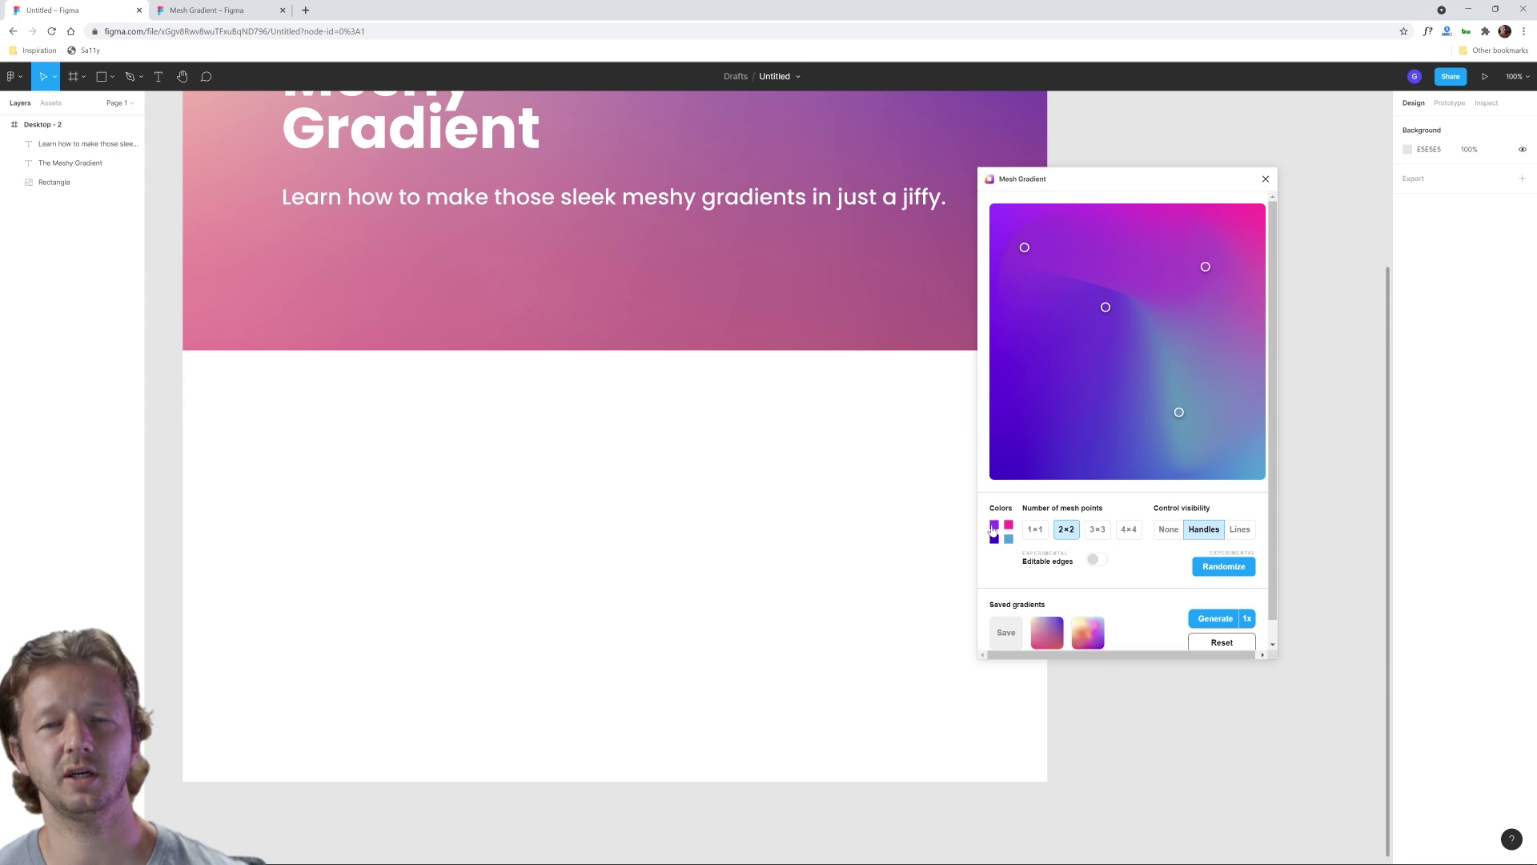
Step: Generate the mesh gradient at 2x as a rectangle on the canvas
click(1247, 618)
click(1247, 564)
click(1218, 621)
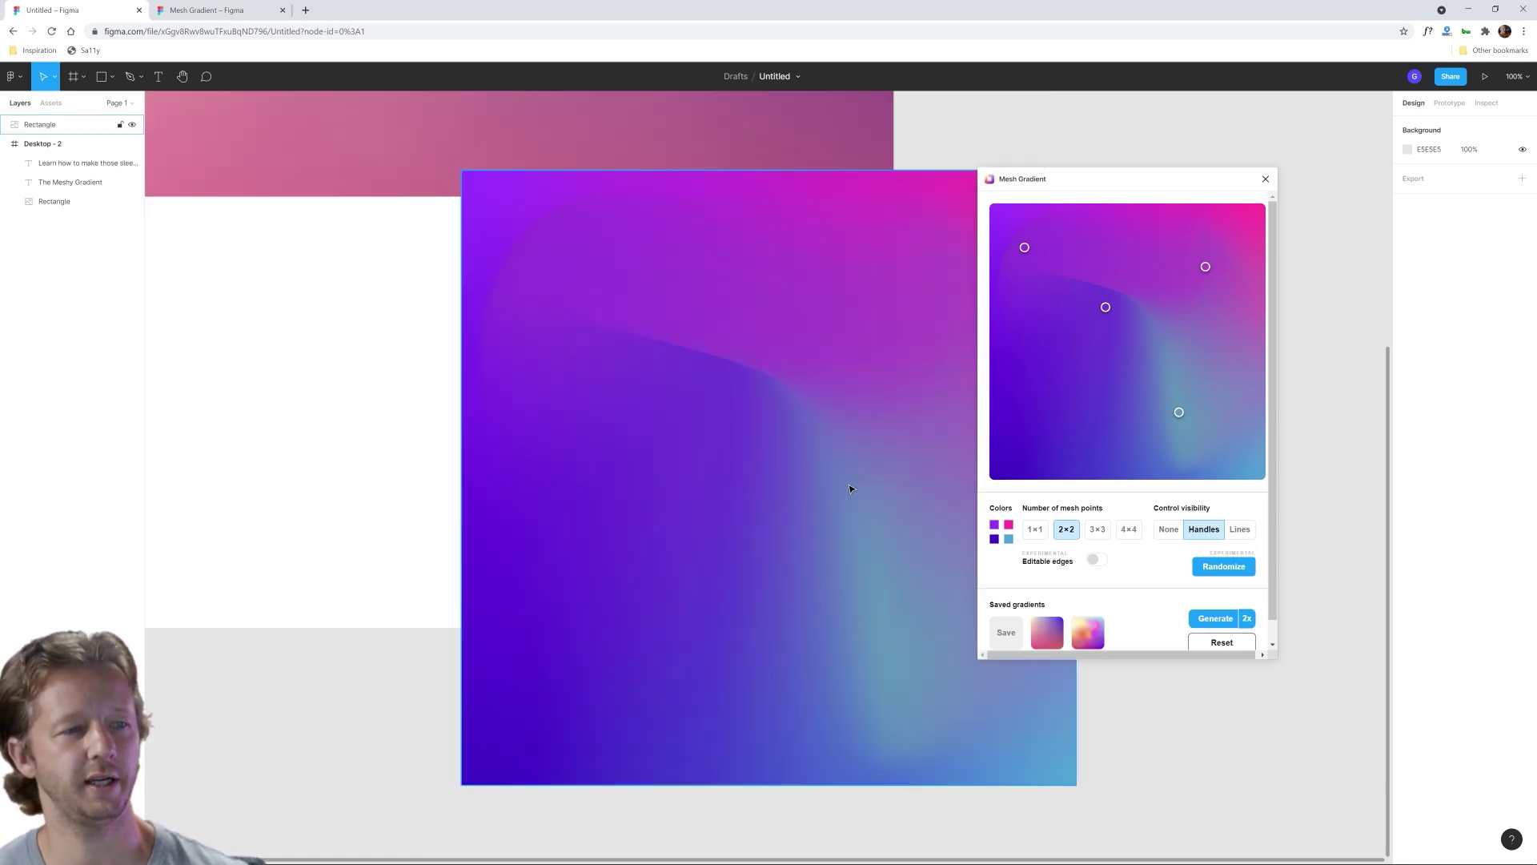
drag(703, 436, 635, 457)
scroll(844, 690, down, 5)
scroll(635, 457, down, 1)
Step: Duplicate Desktop - 2 to create Desktop - 3
click(357, 170)
key(ctrl+d)
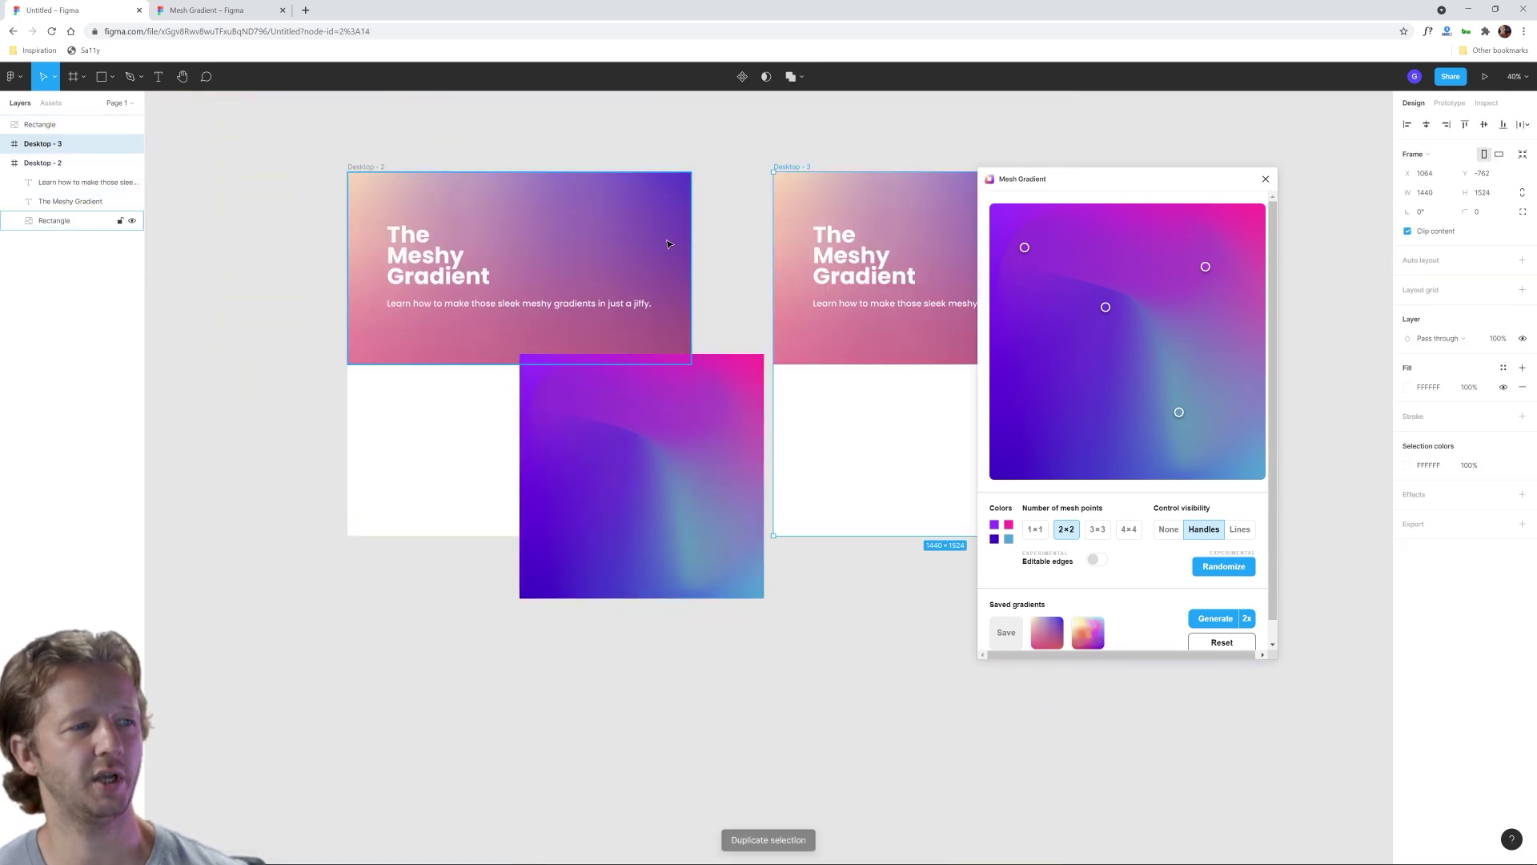
scroll(737, 195, right, 3)
Step: Move the gradient into Desktop - 3, send it to back, and stretch it to 1440×729
click(521, 404)
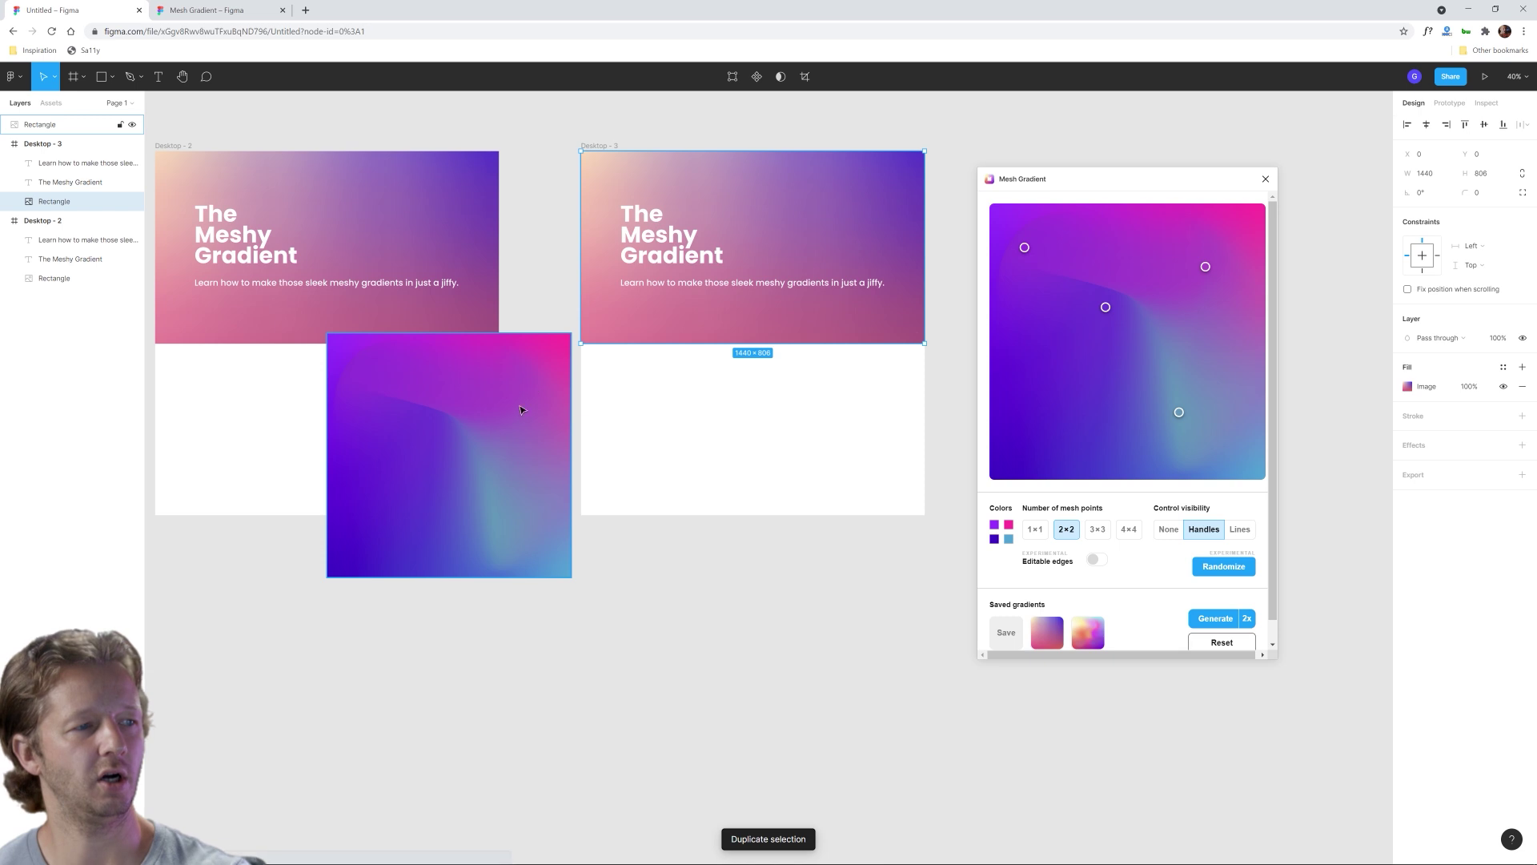
drag(521, 404, 815, 338)
right_click(815, 338)
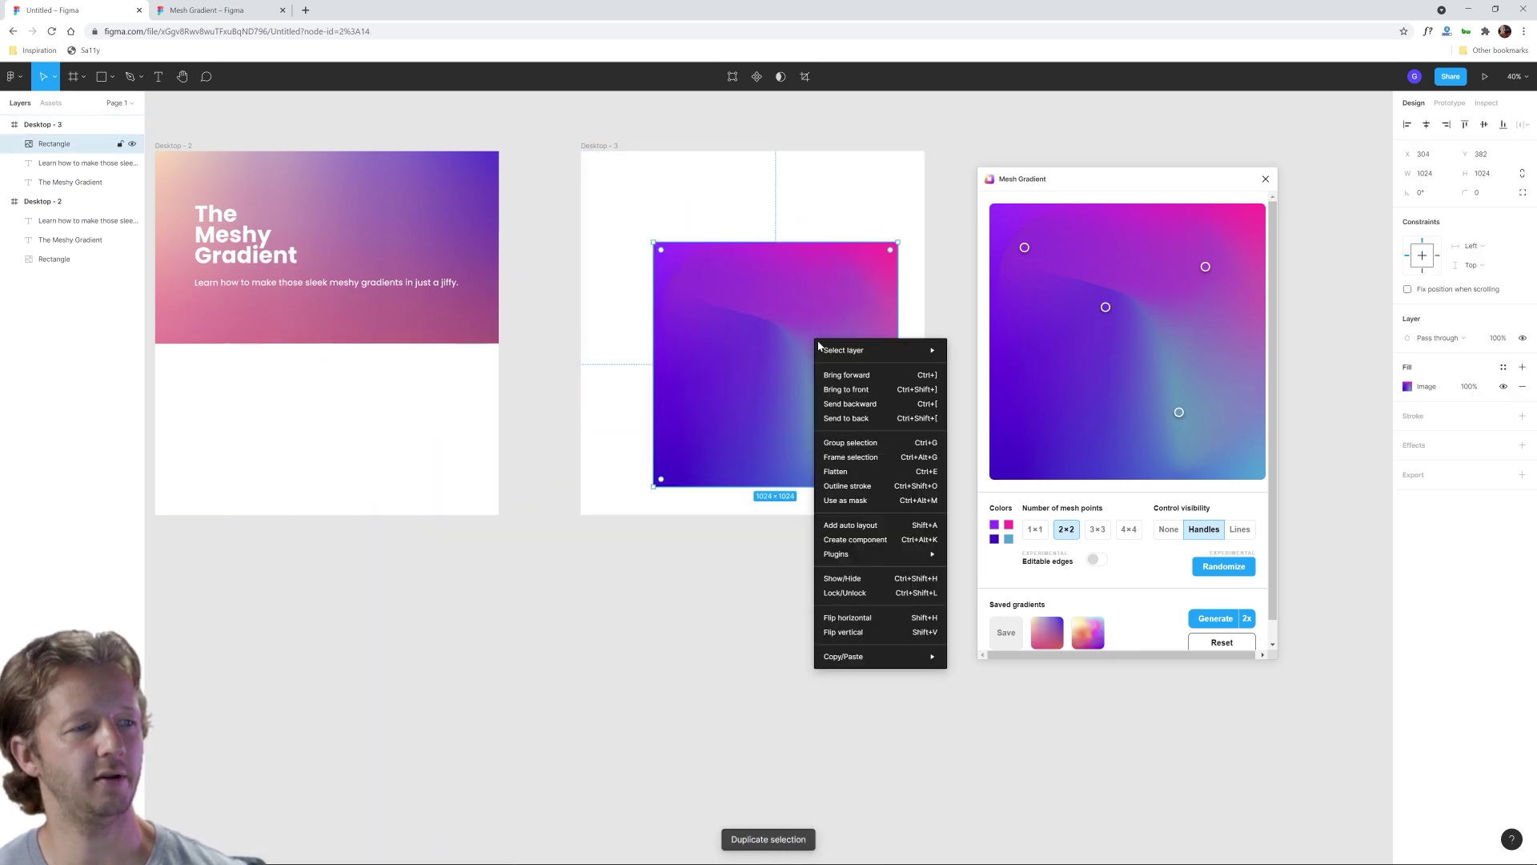
click(846, 418)
drag(755, 417, 683, 326)
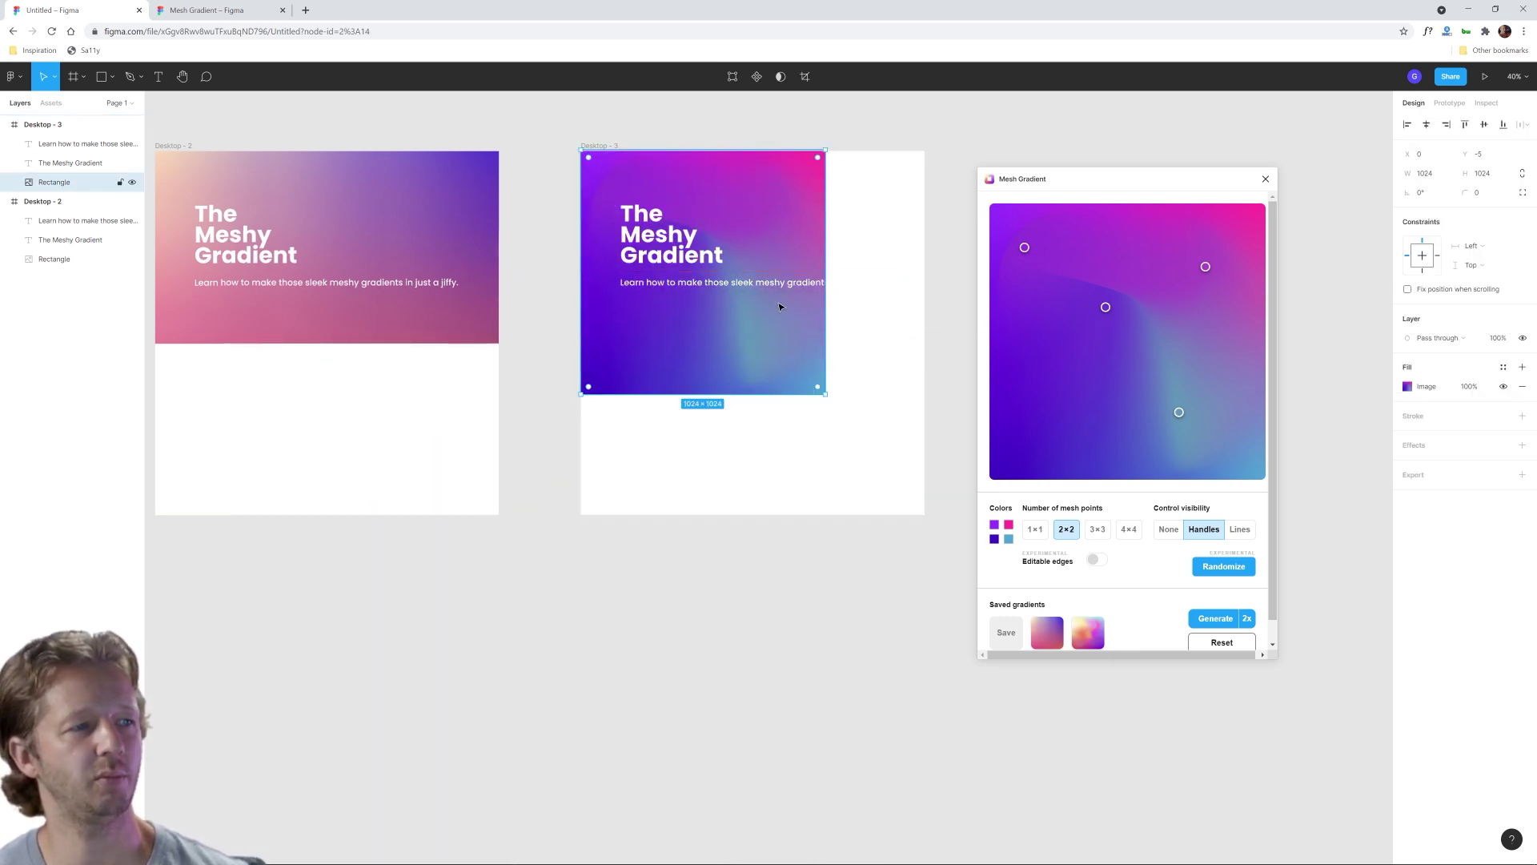
drag(822, 396, 923, 323)
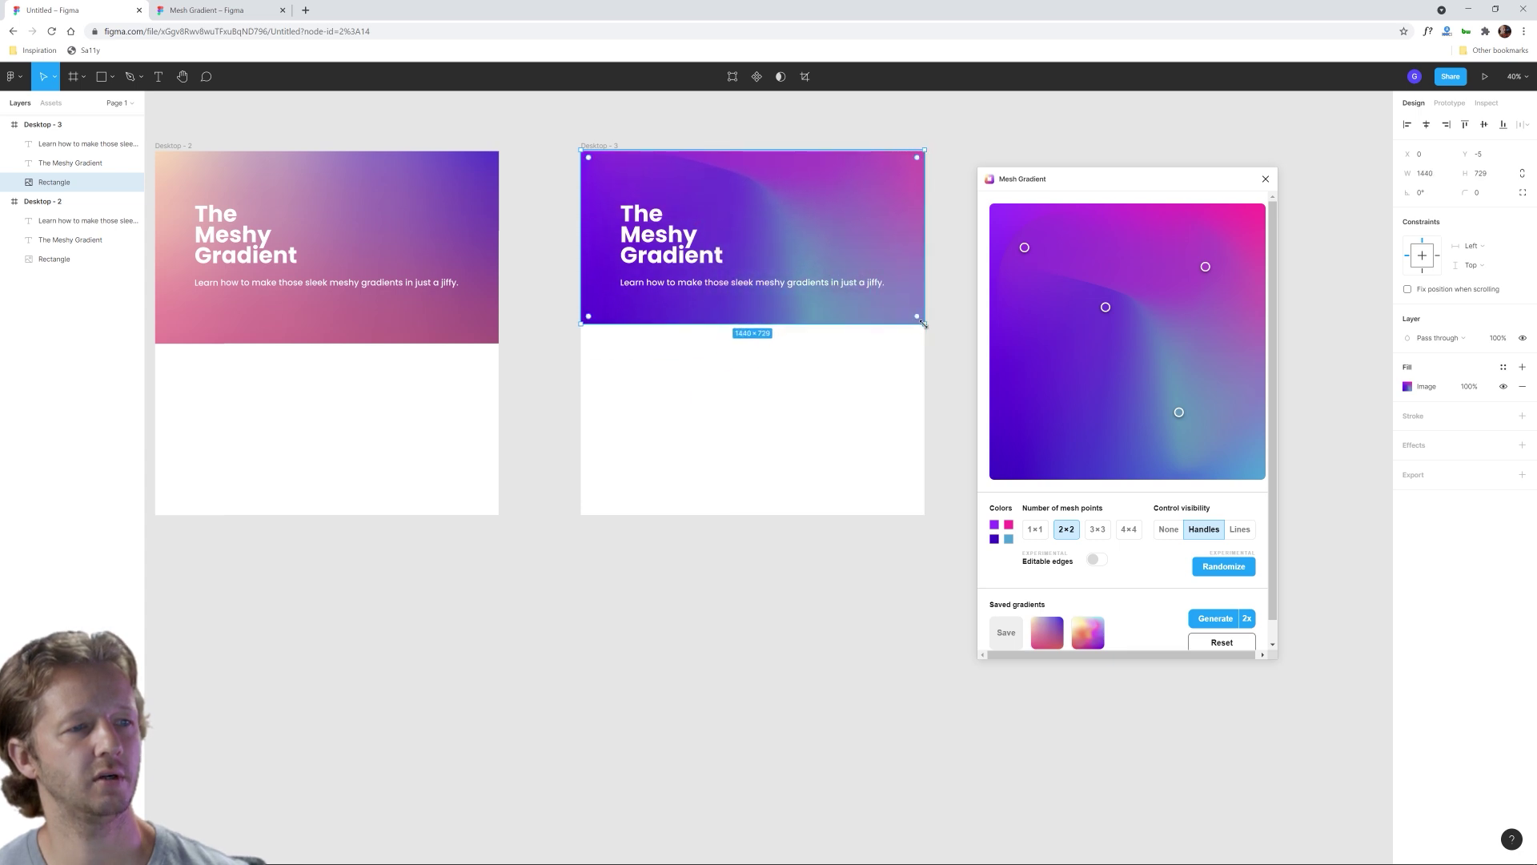
Step: Set the gradient's image fill to Crop and shift the image down
click(1408, 386)
drag(1187, 184, 1022, 419)
click(1268, 416)
click(1273, 446)
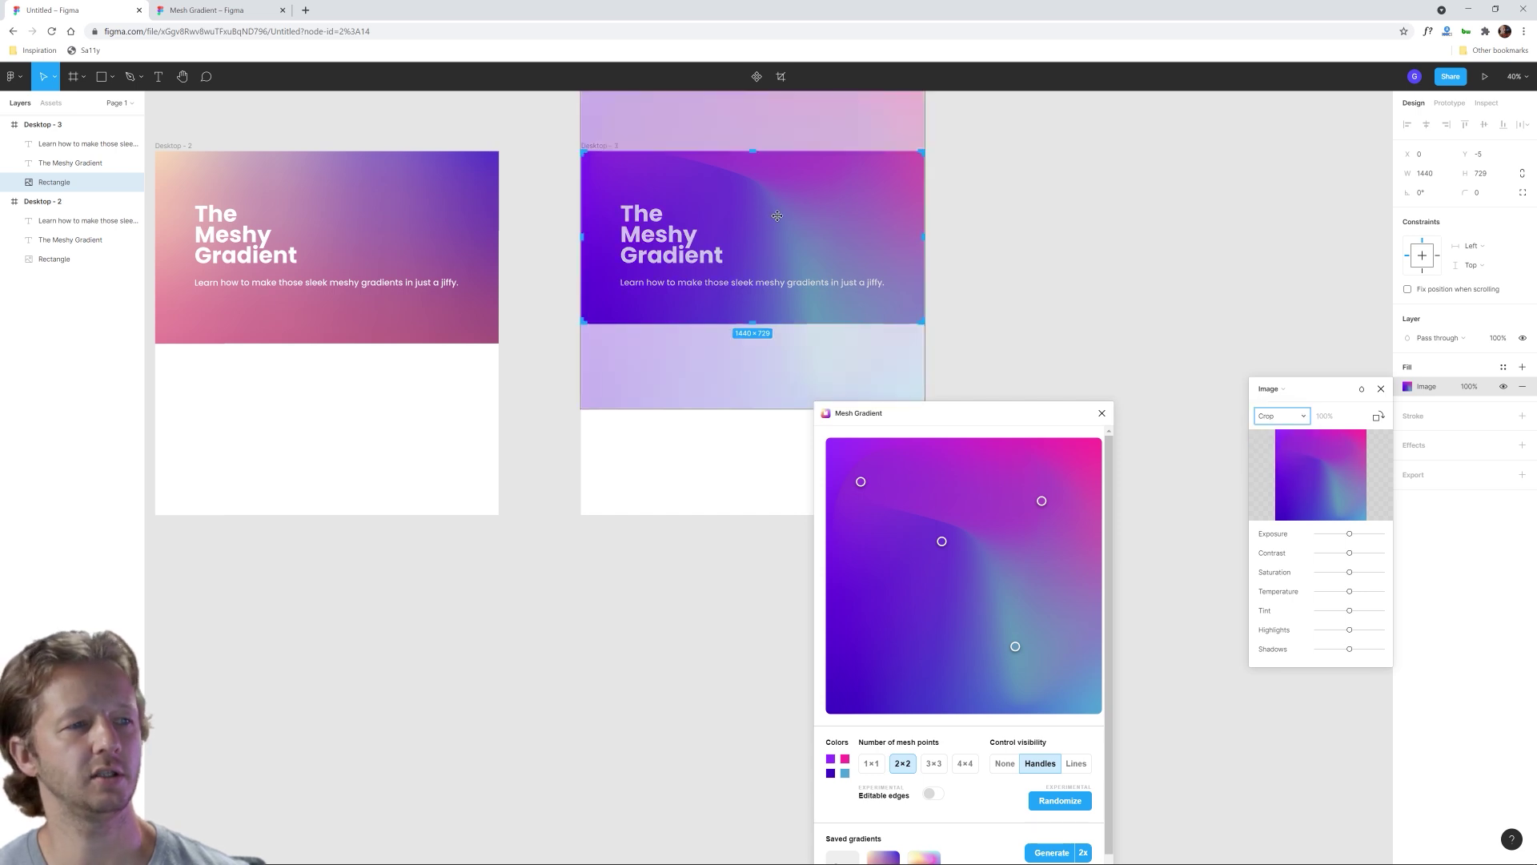
drag(777, 216, 799, 257)
click(1032, 245)
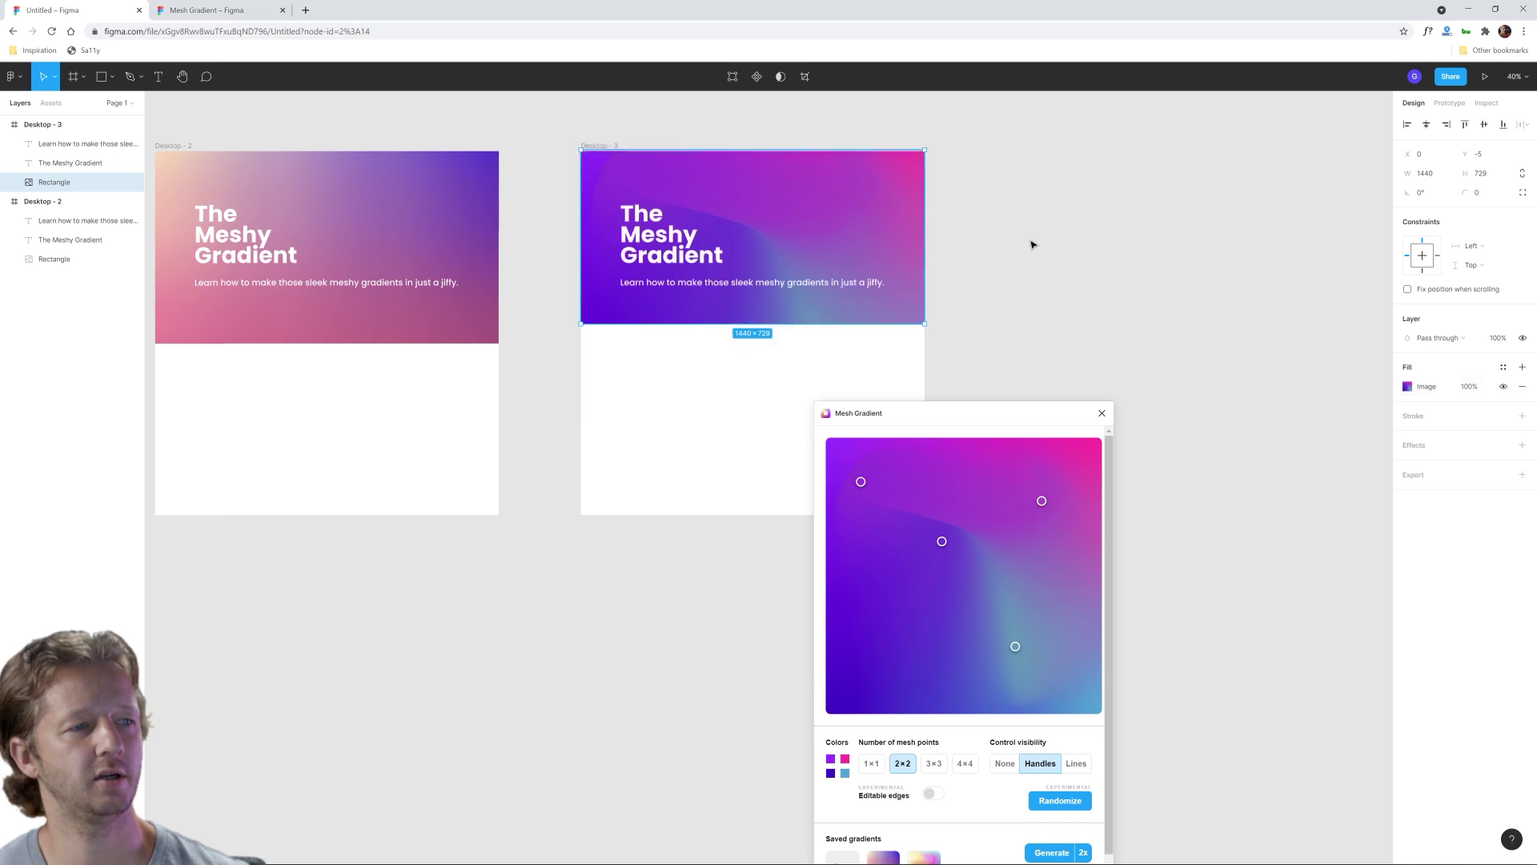
click(1031, 242)
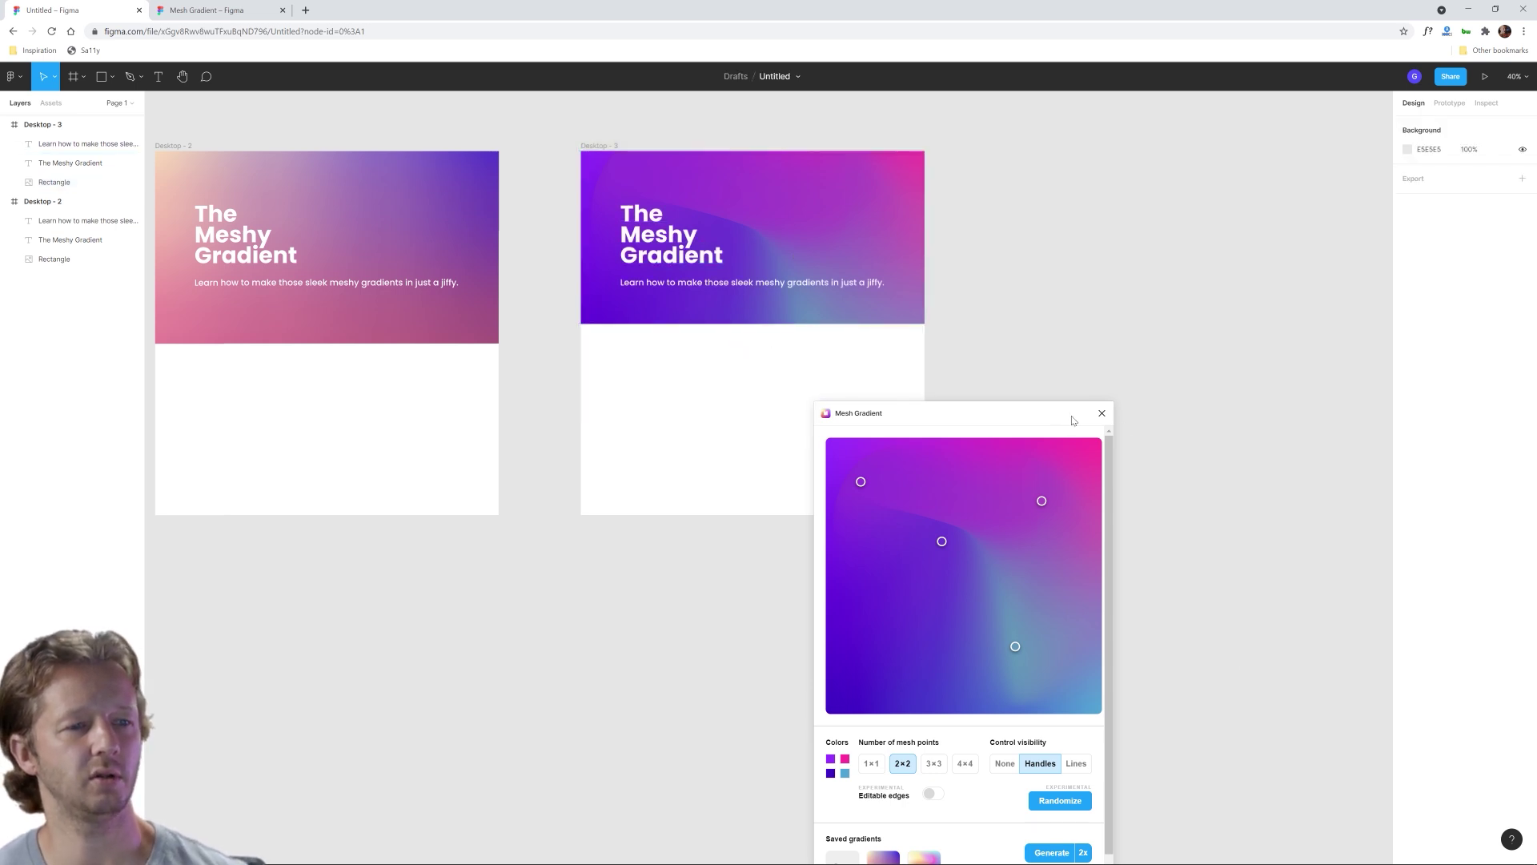
Step: Extend Desktop - 3's gradient rectangle slightly lower
drag(1081, 413, 1372, 691)
scroll(572, 265, up, 3)
scroll(840, 378, up, 3)
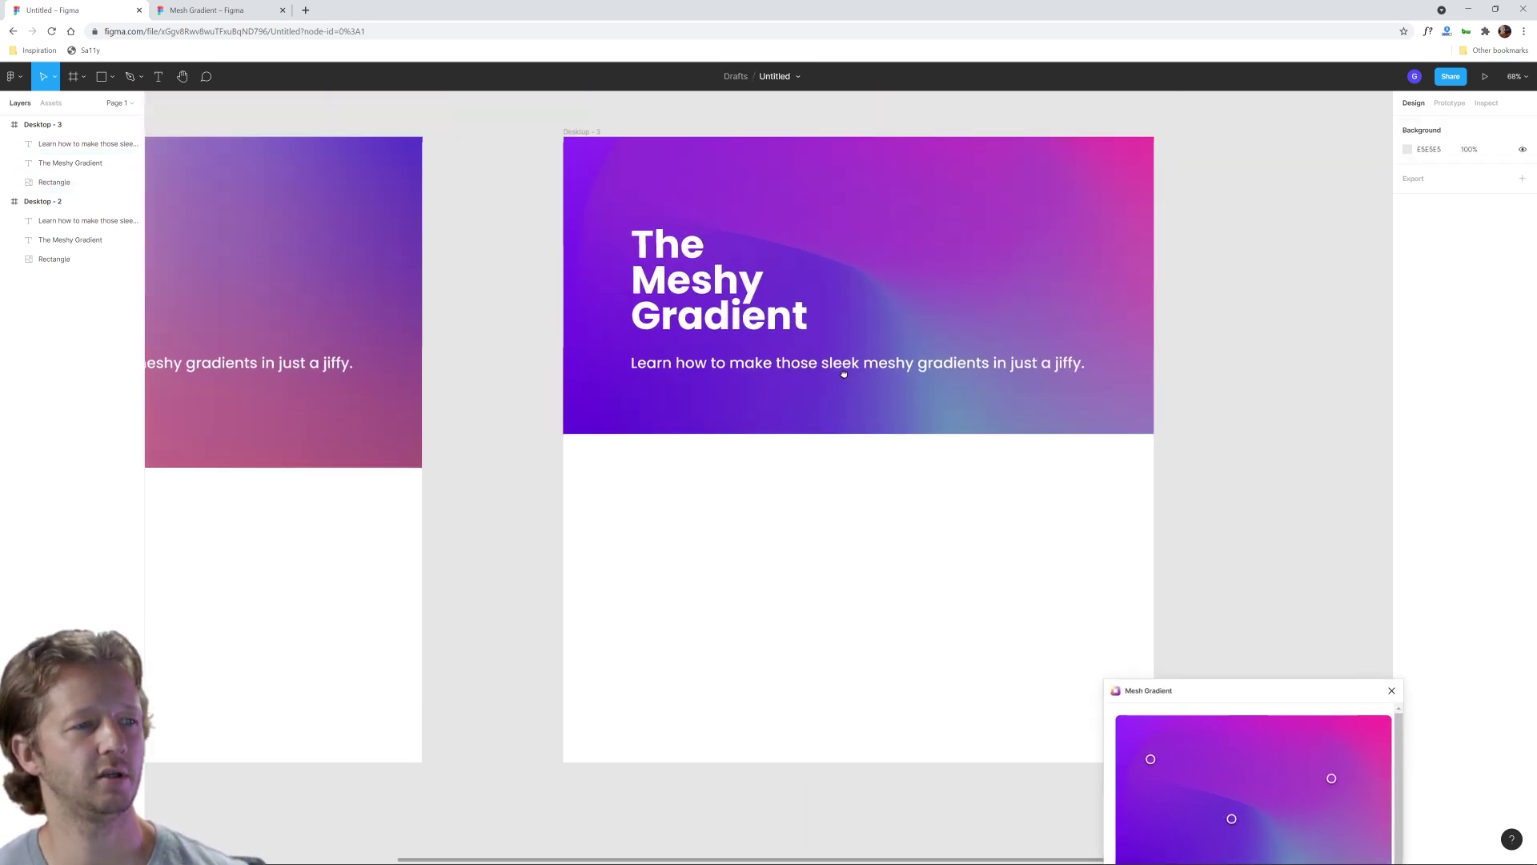
click(823, 478)
drag(863, 517, 869, 520)
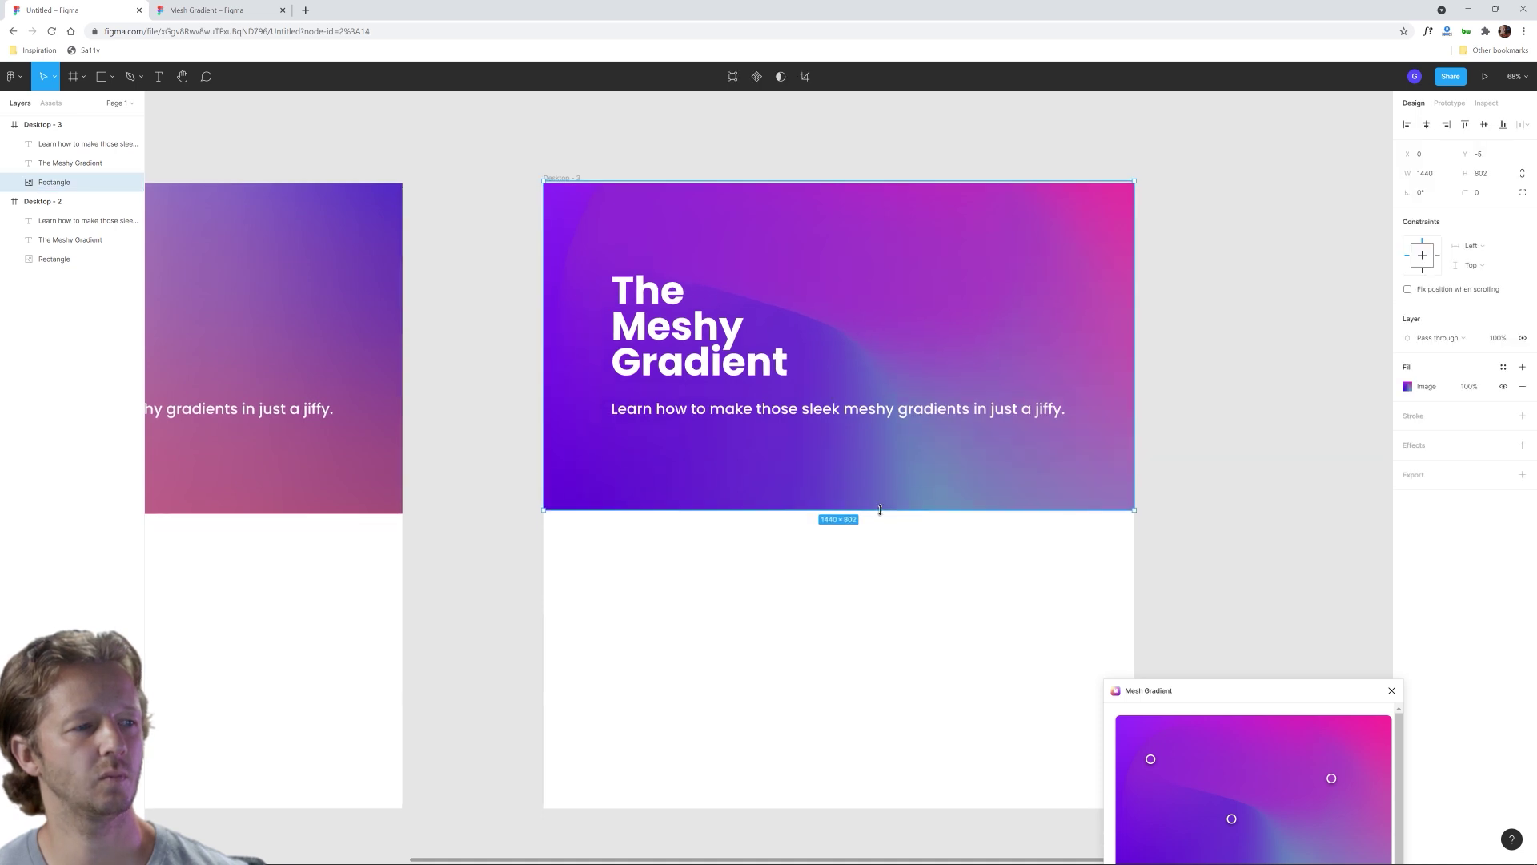
click(925, 588)
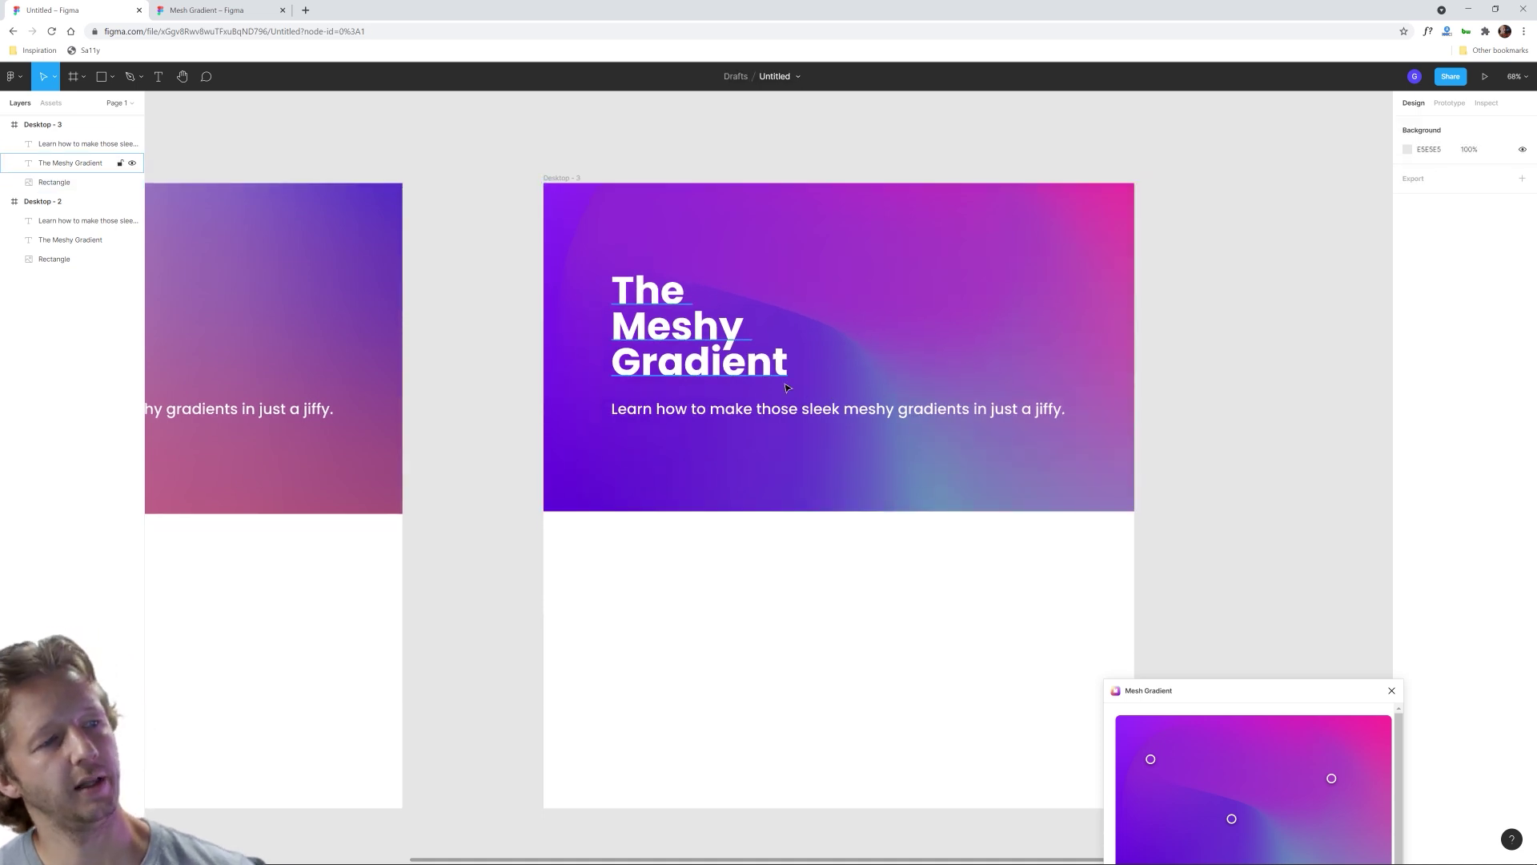
Step: Duplicate Desktop - 3 as Desktop - 4 and bring the Mesh Gradient window back
scroll(644, 320, down, 5)
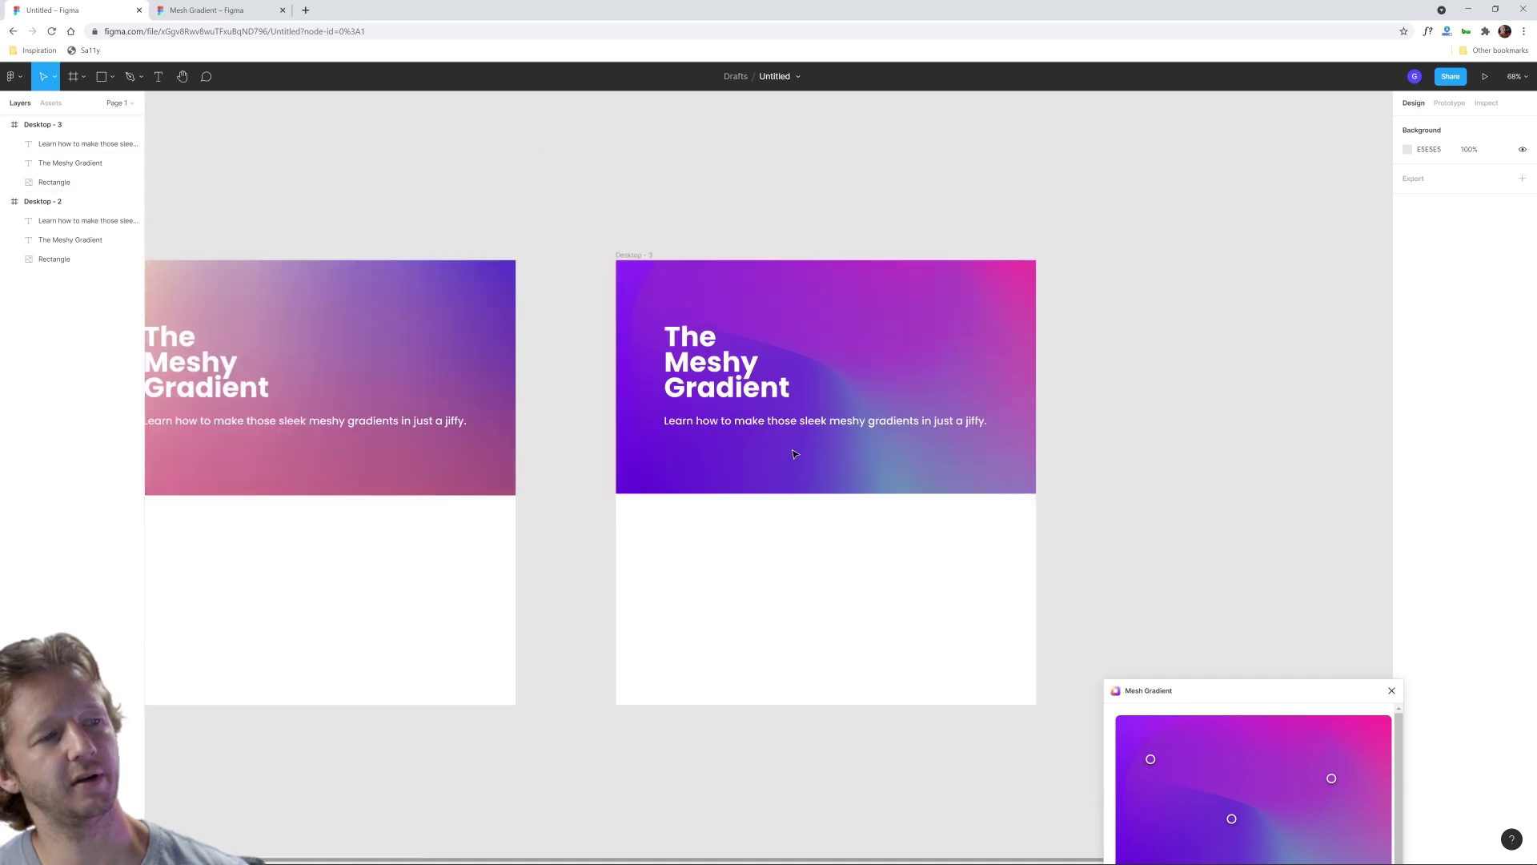
scroll(761, 511, up, 3)
drag(895, 474, 934, 488)
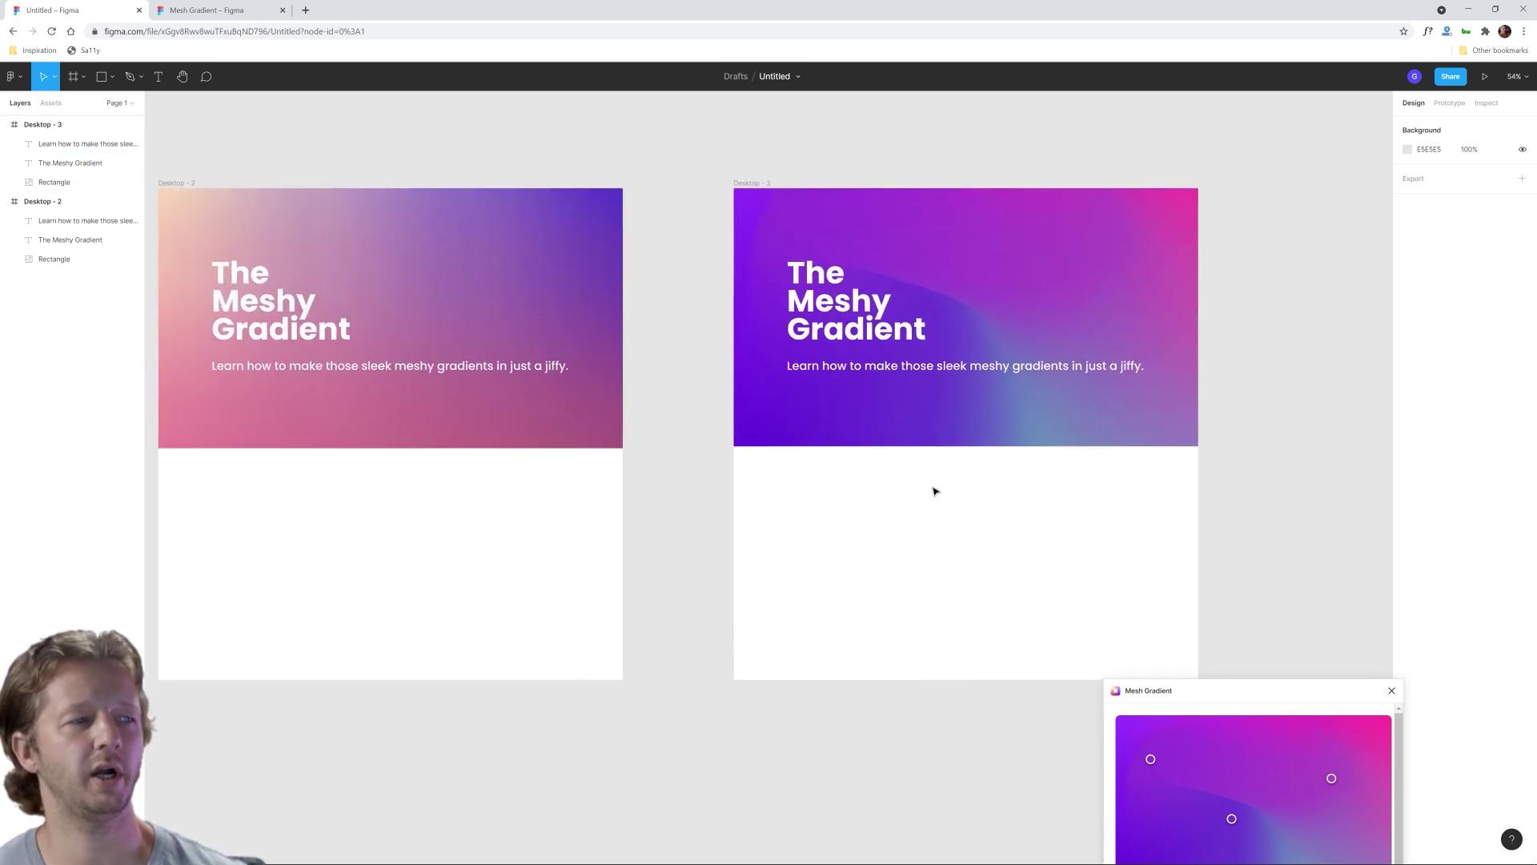
scroll(978, 498, down, 1)
scroll(1025, 486, right, 5)
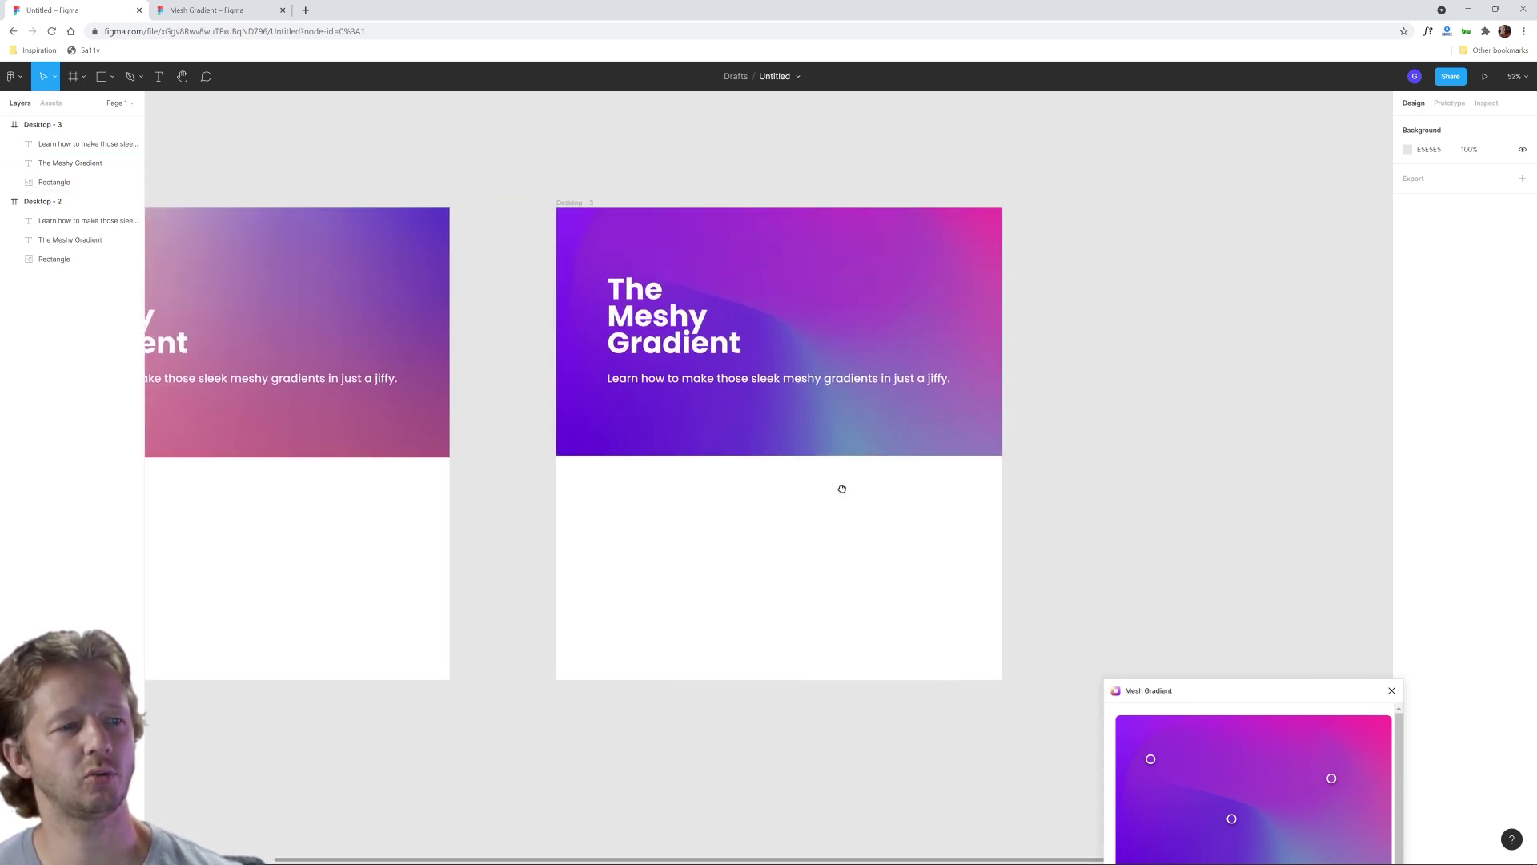
click(339, 181)
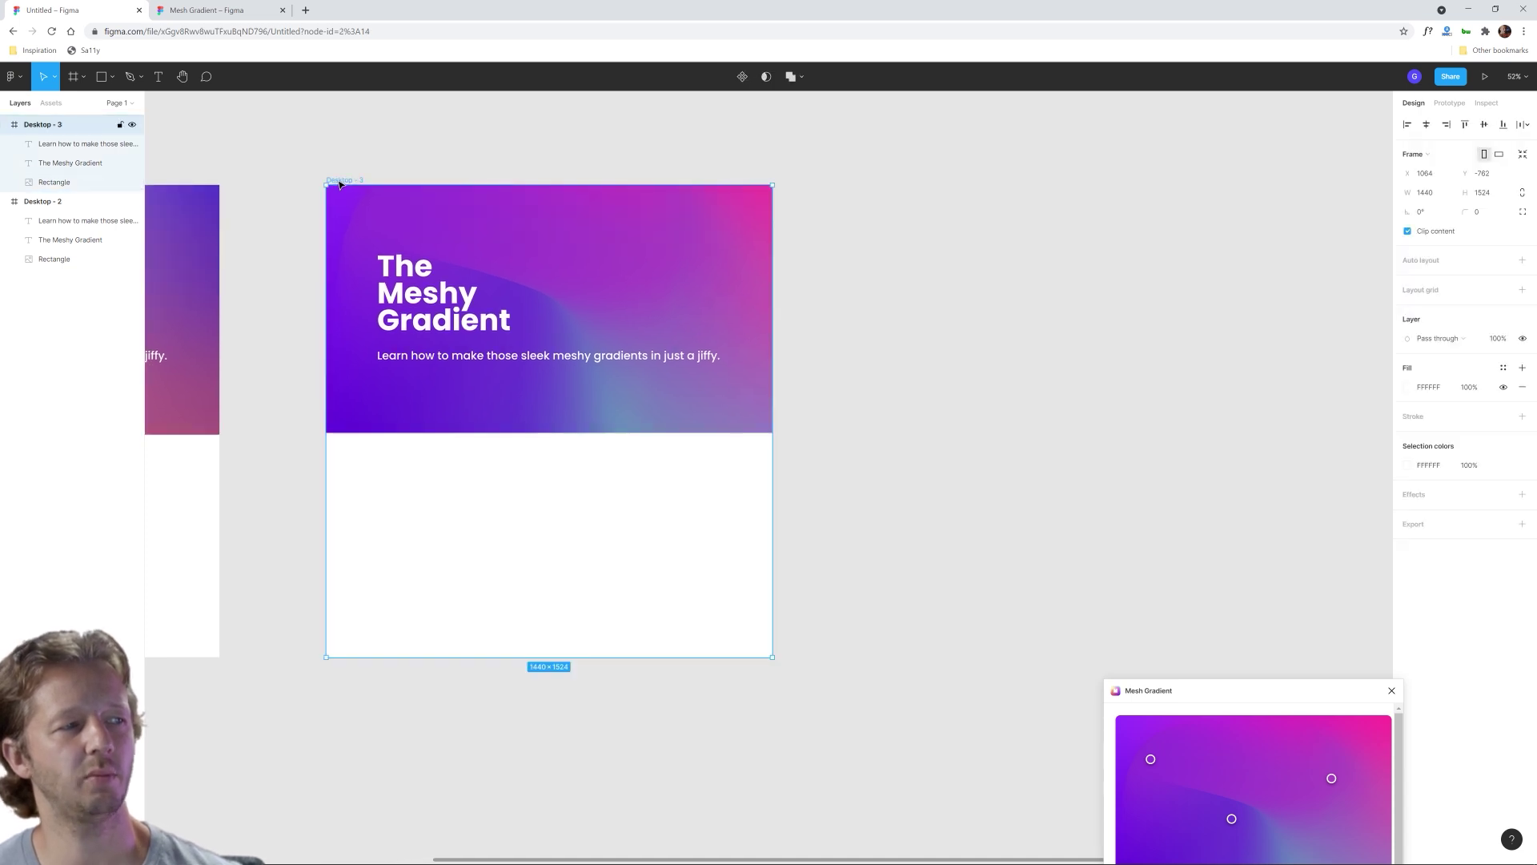
key(ctrl+d)
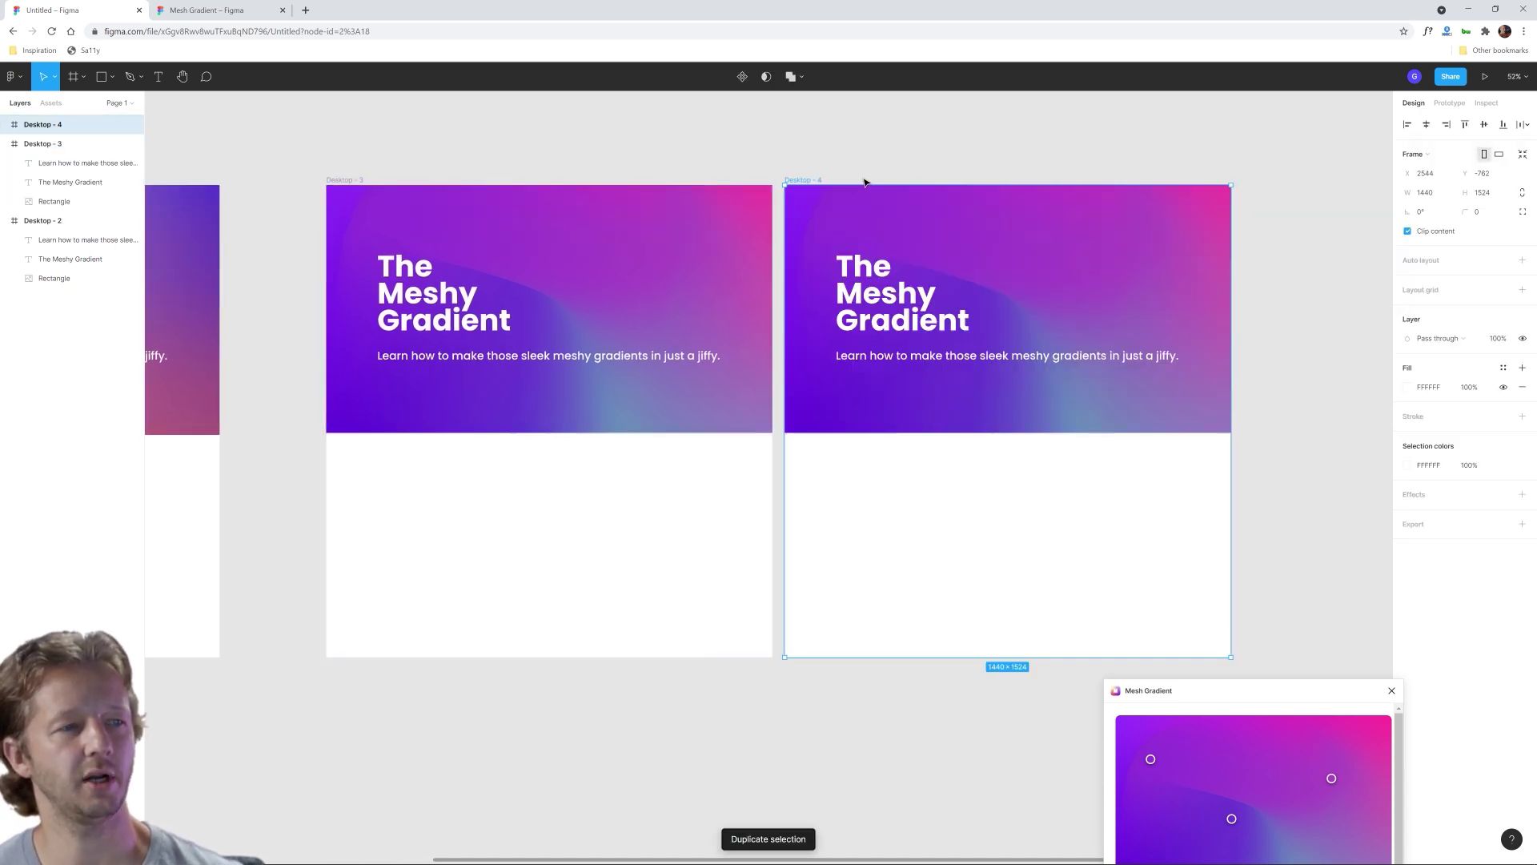
click(1036, 155)
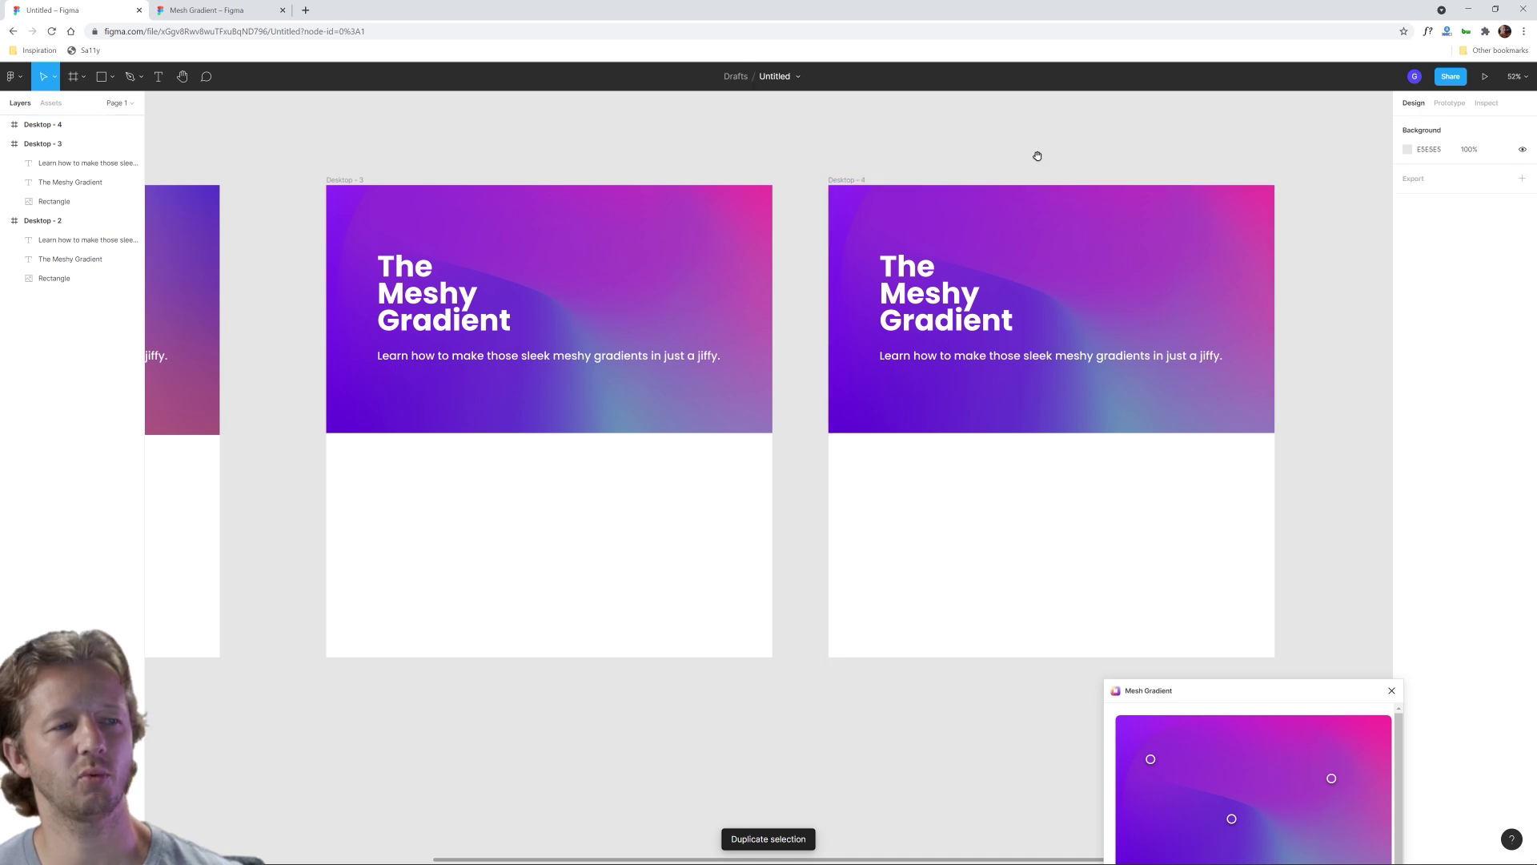
drag(1036, 155, 854, 141)
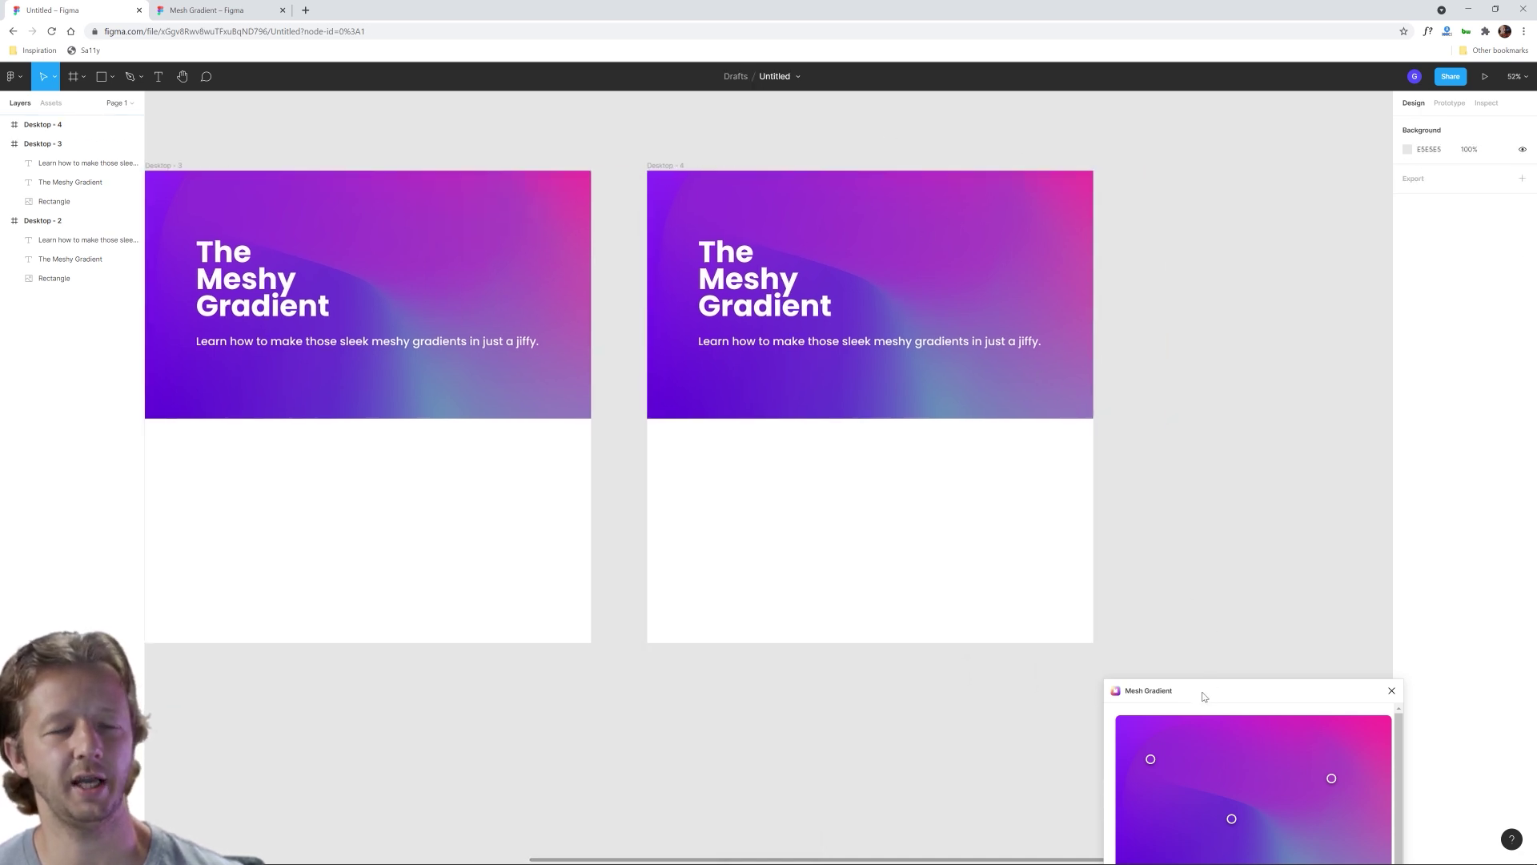
drag(1202, 696, 1218, 272)
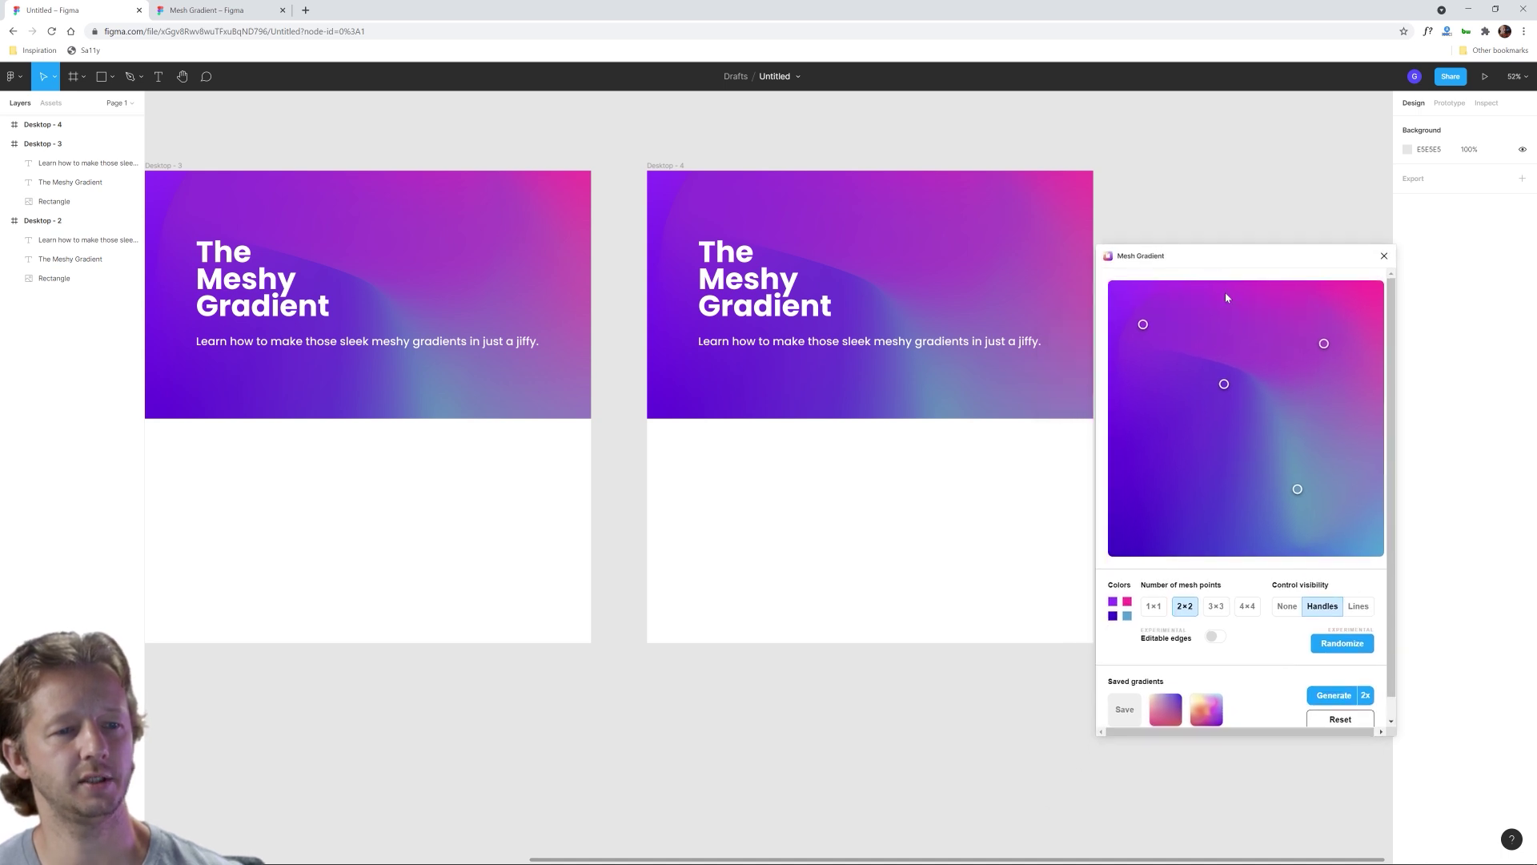
Step: Reset and randomize the mesh gradient until a peach, pale mint and steel-blue palette appears
click(1328, 646)
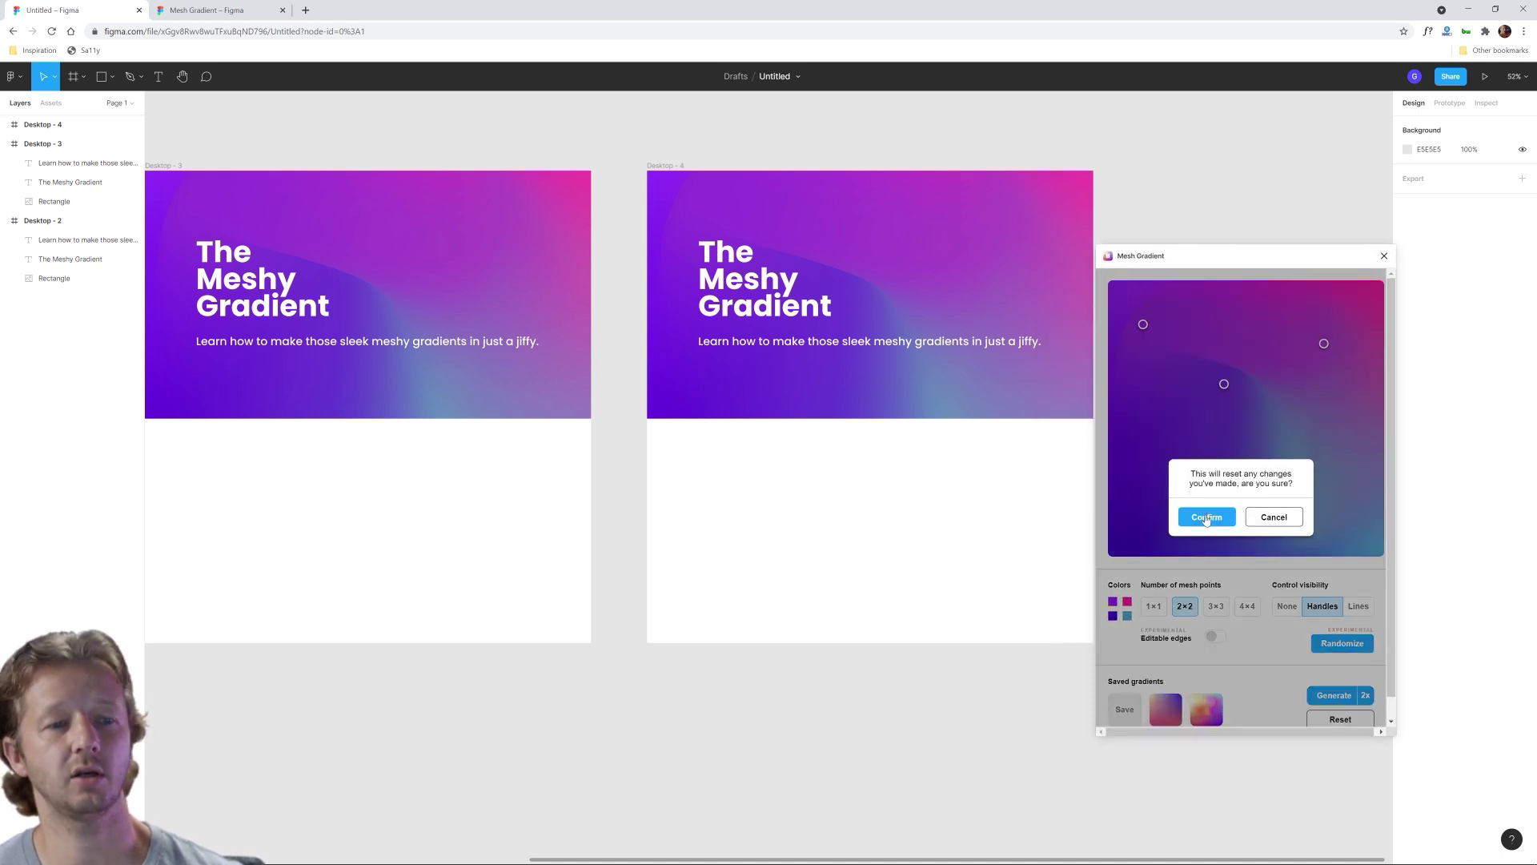
click(1206, 518)
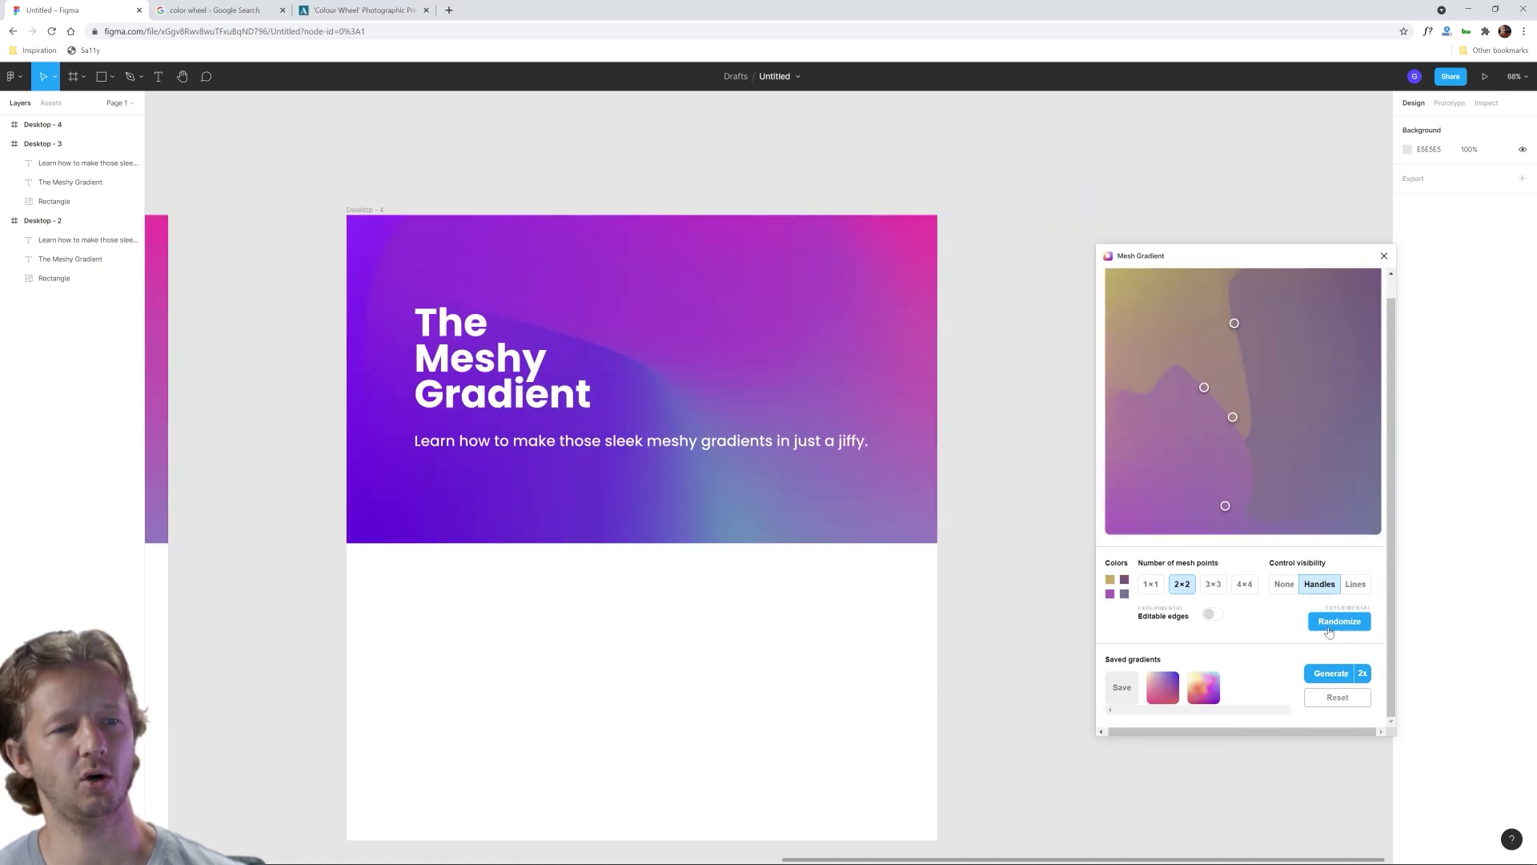
click(1329, 631)
click(1329, 631)
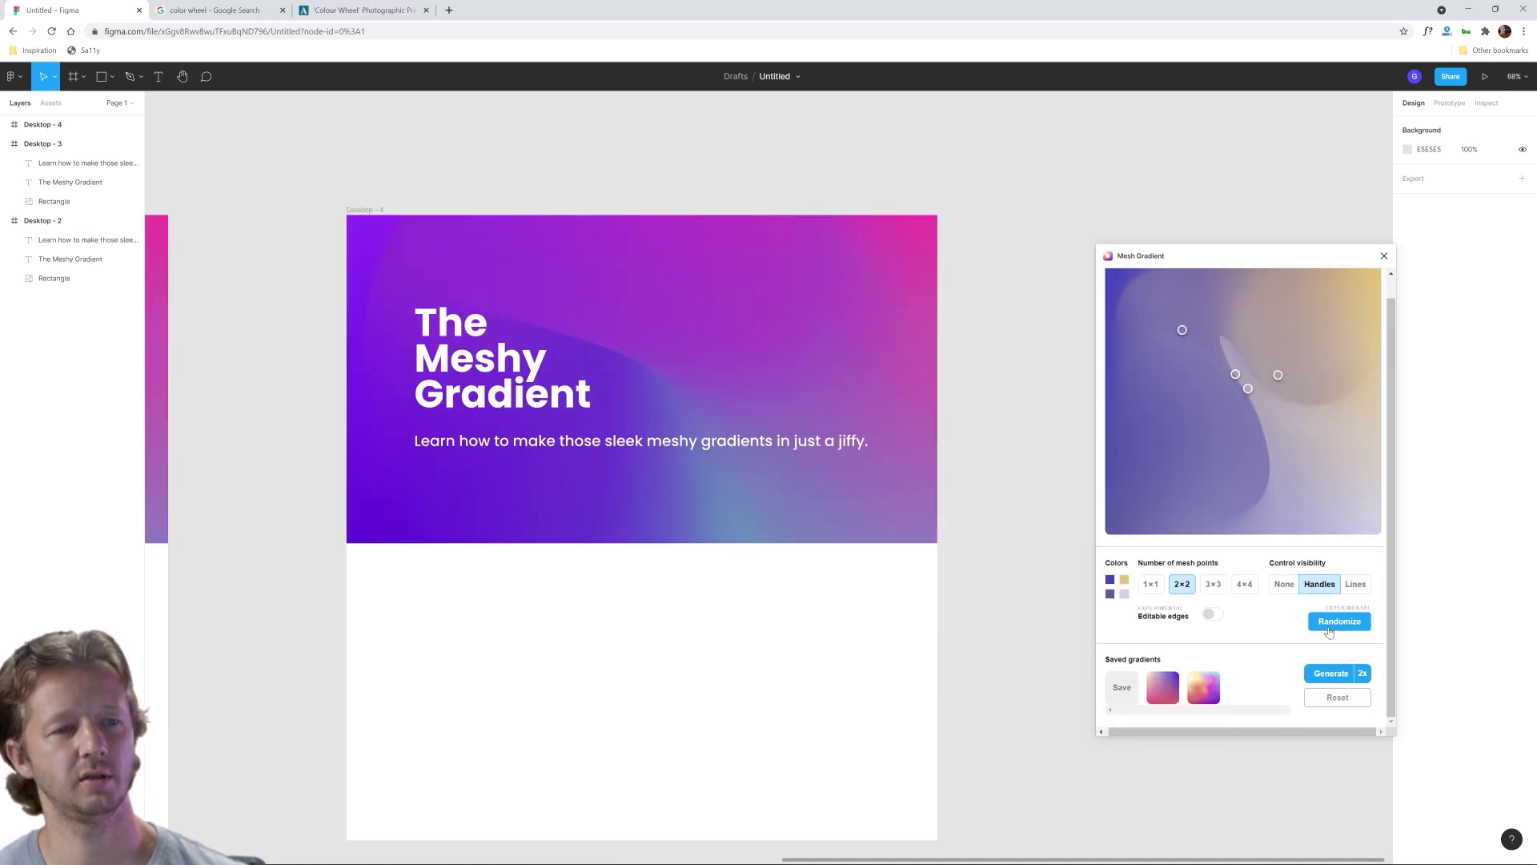
click(1329, 631)
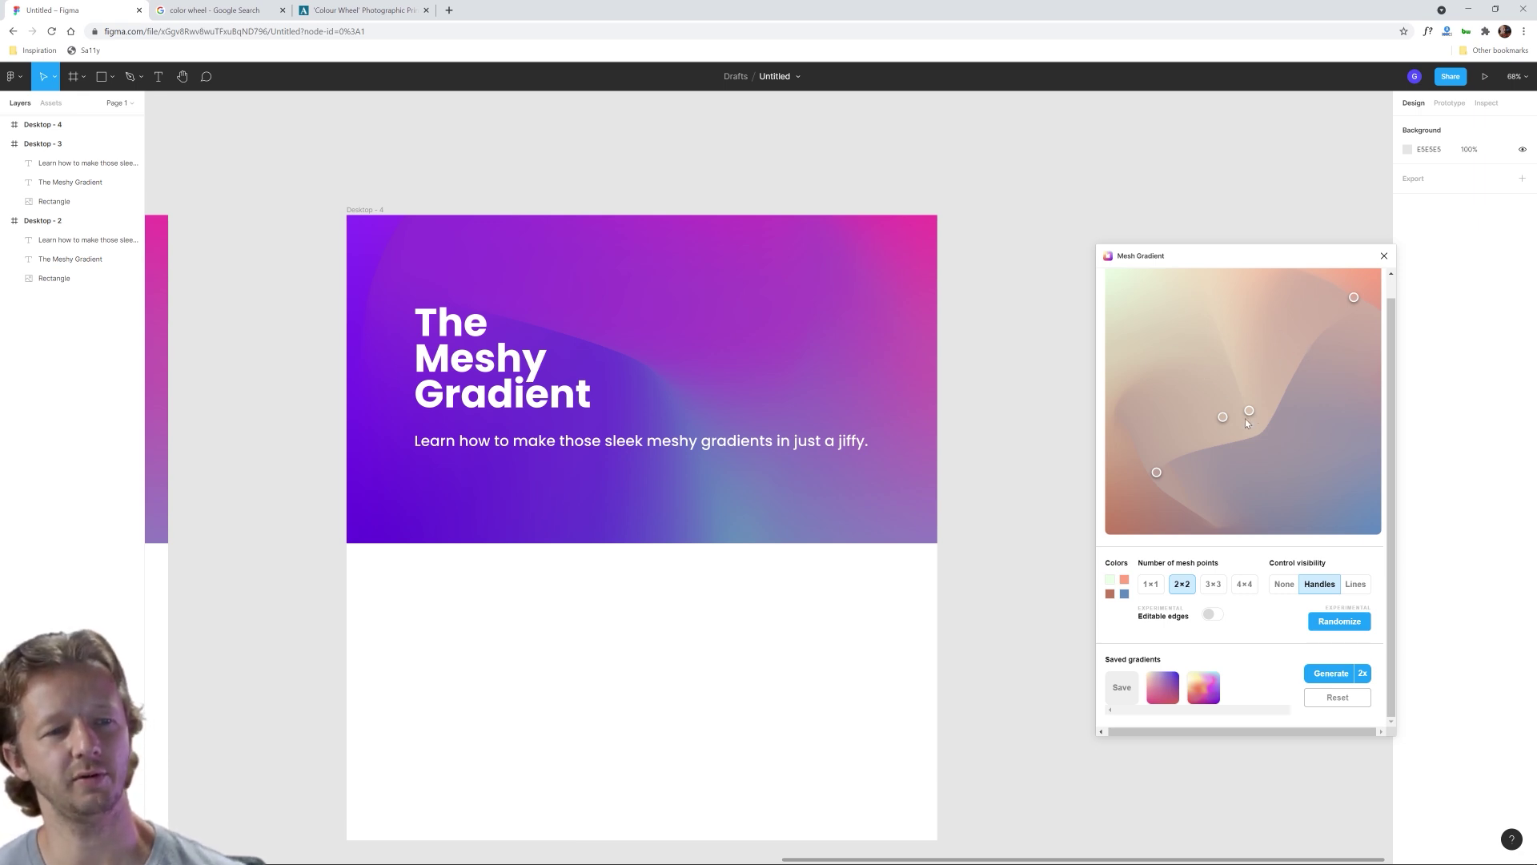
Step: Shift the light-green gradient colour to a warm cream, #F8FFE6
click(1111, 583)
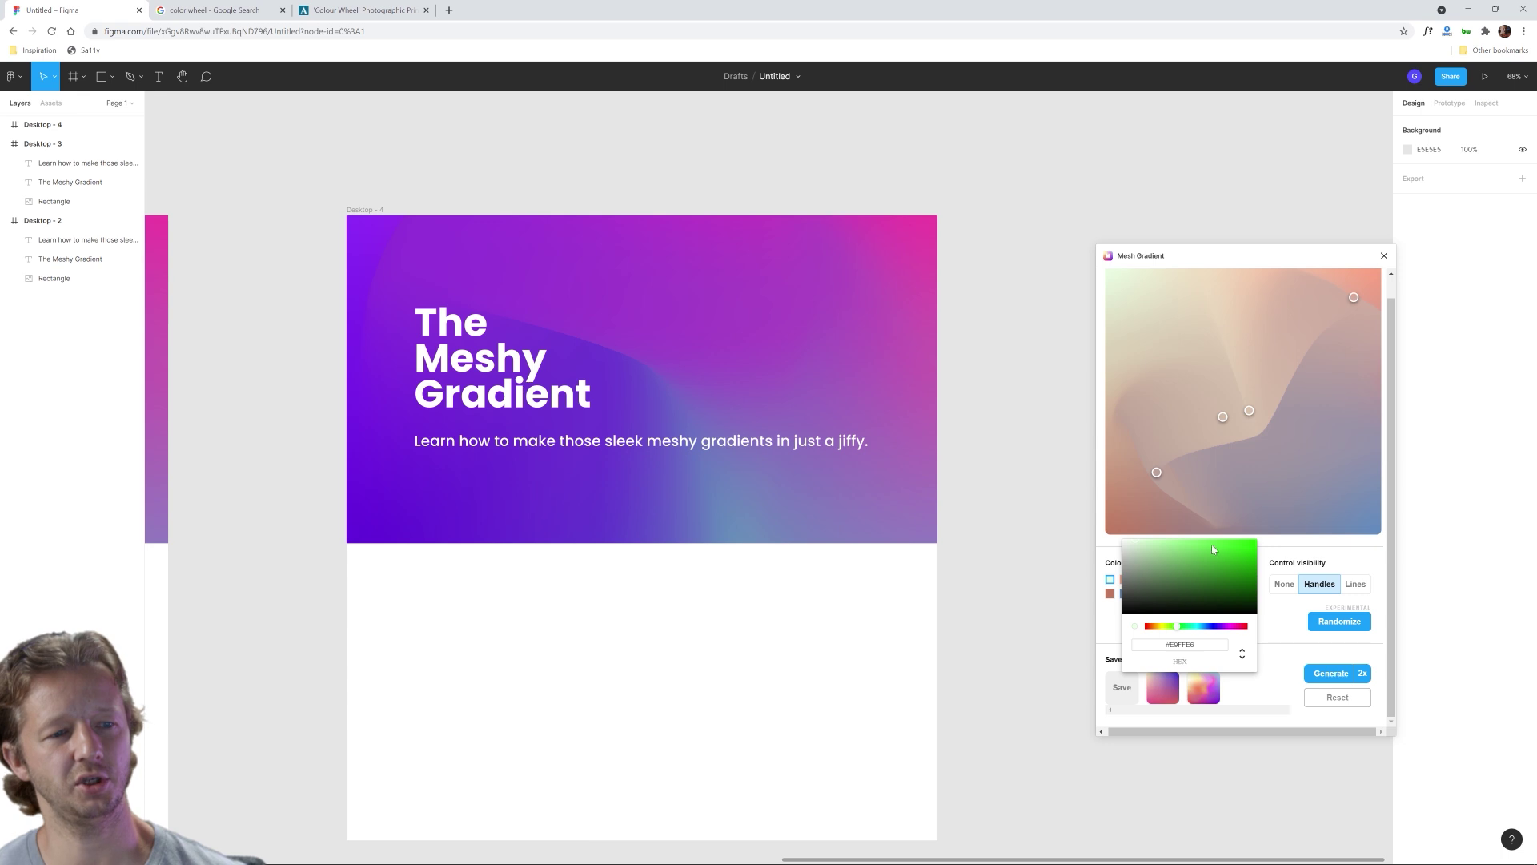
drag(1170, 626, 1168, 627)
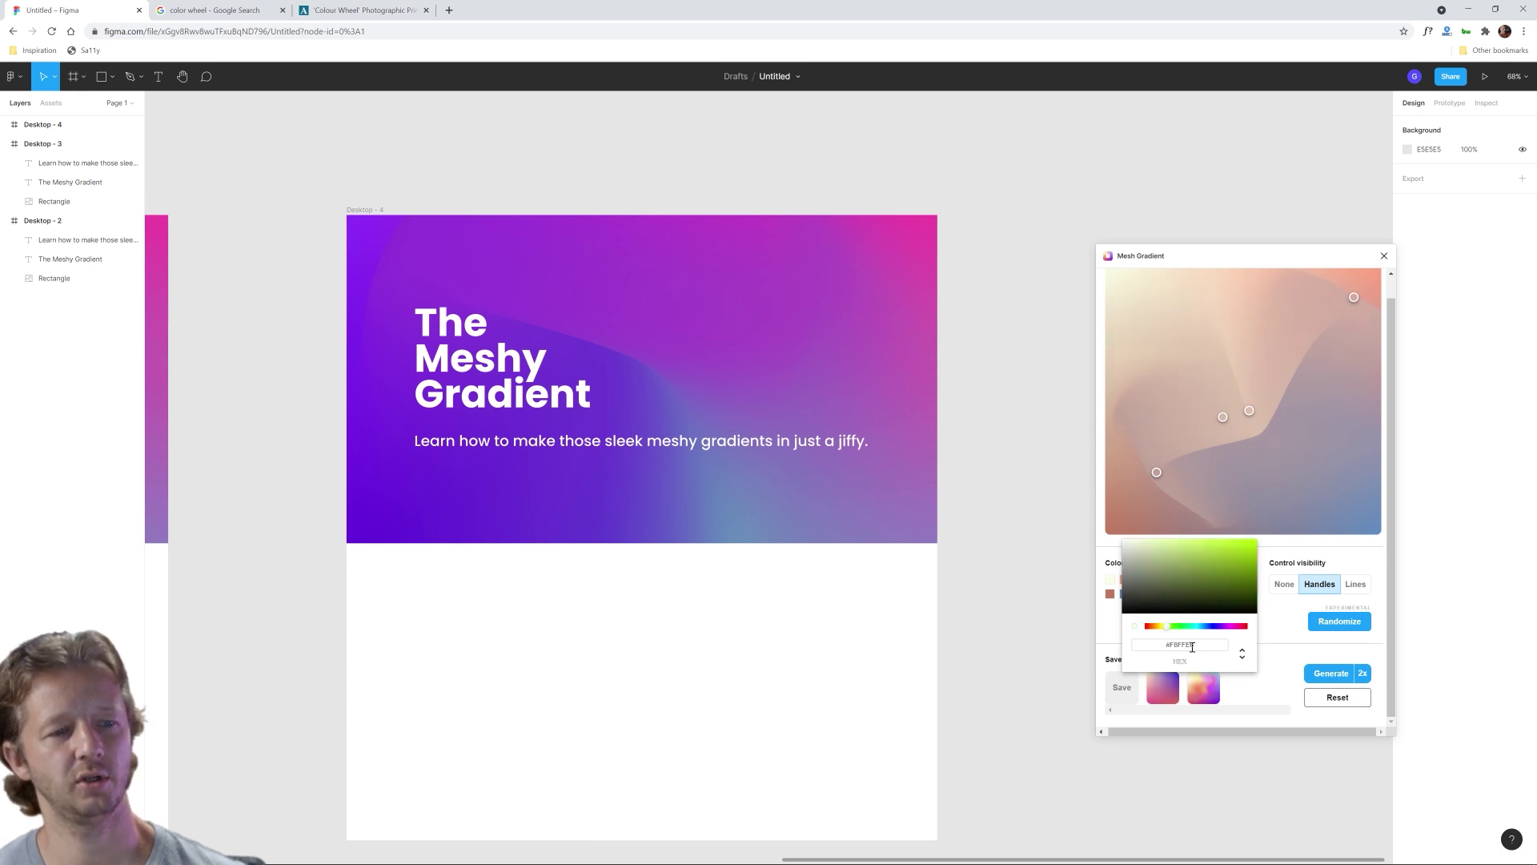
click(1195, 649)
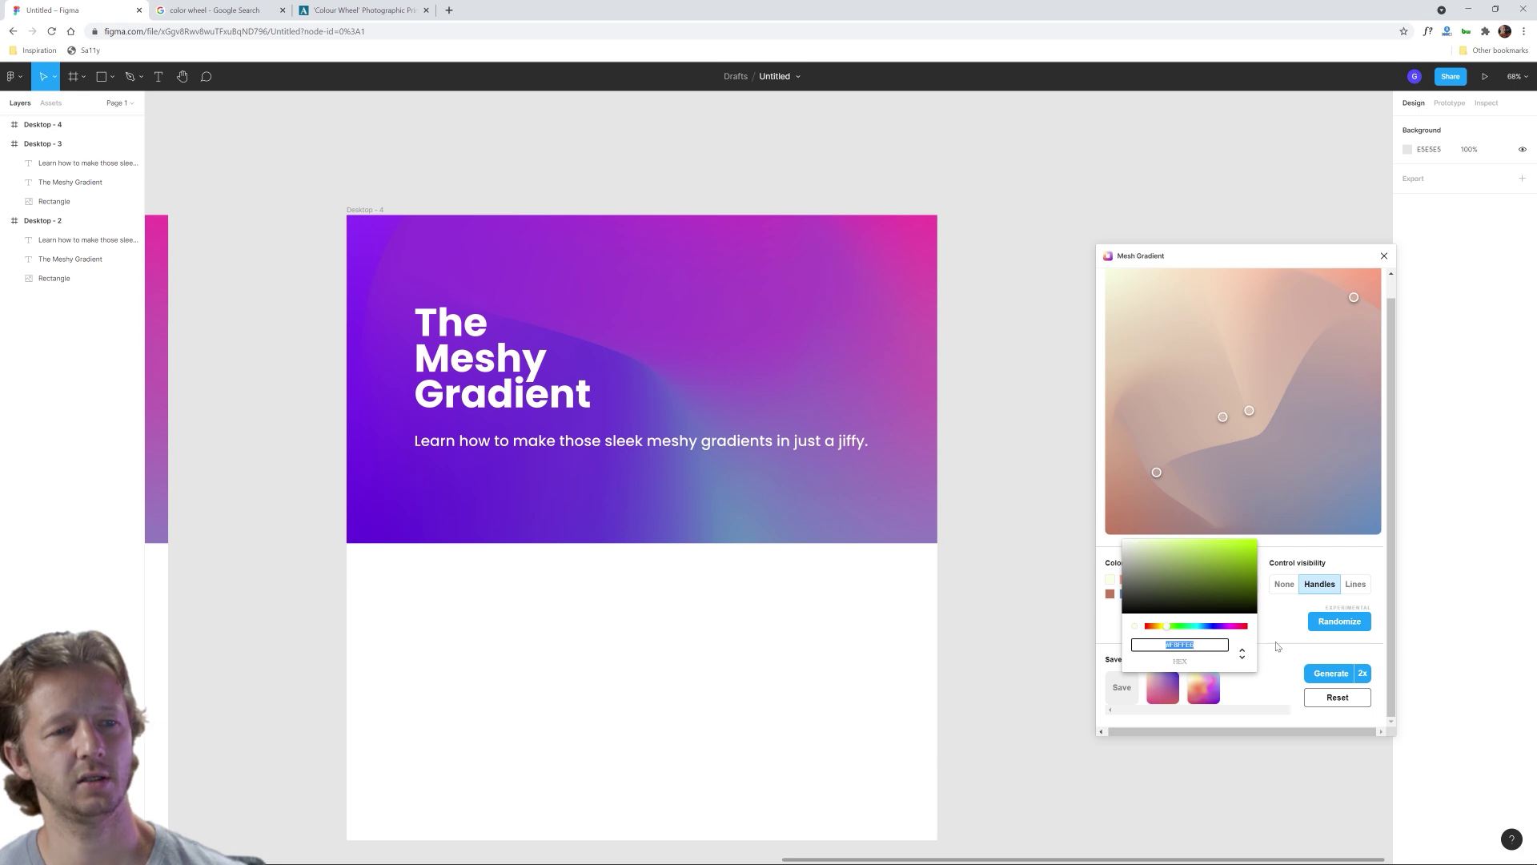
click(1276, 647)
Step: Open the peach colour and consult the colour wheel reference in the browser
click(1125, 583)
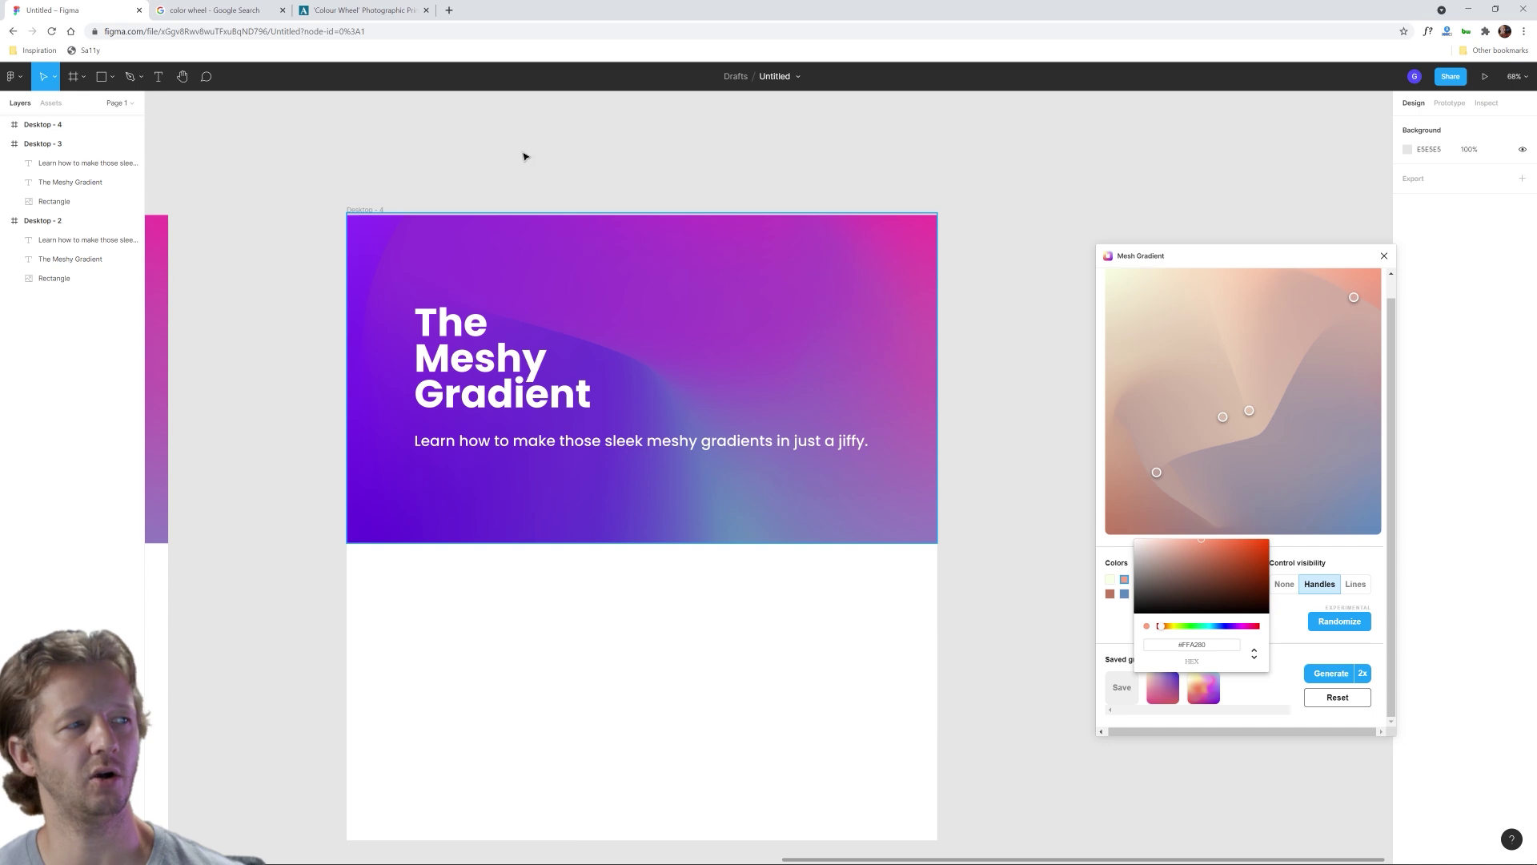
click(362, 10)
click(686, 347)
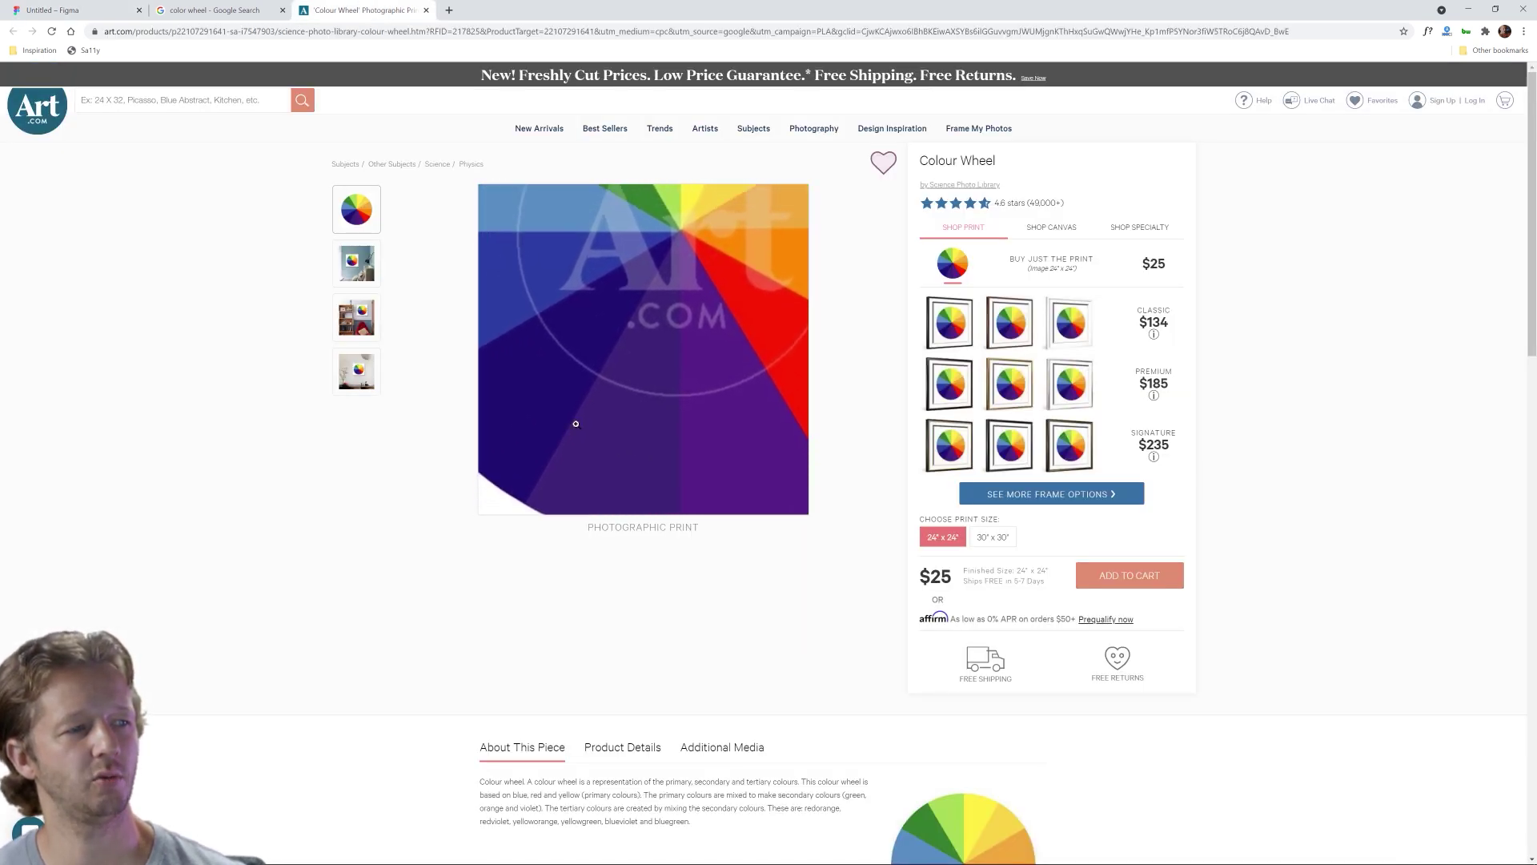
click(77, 14)
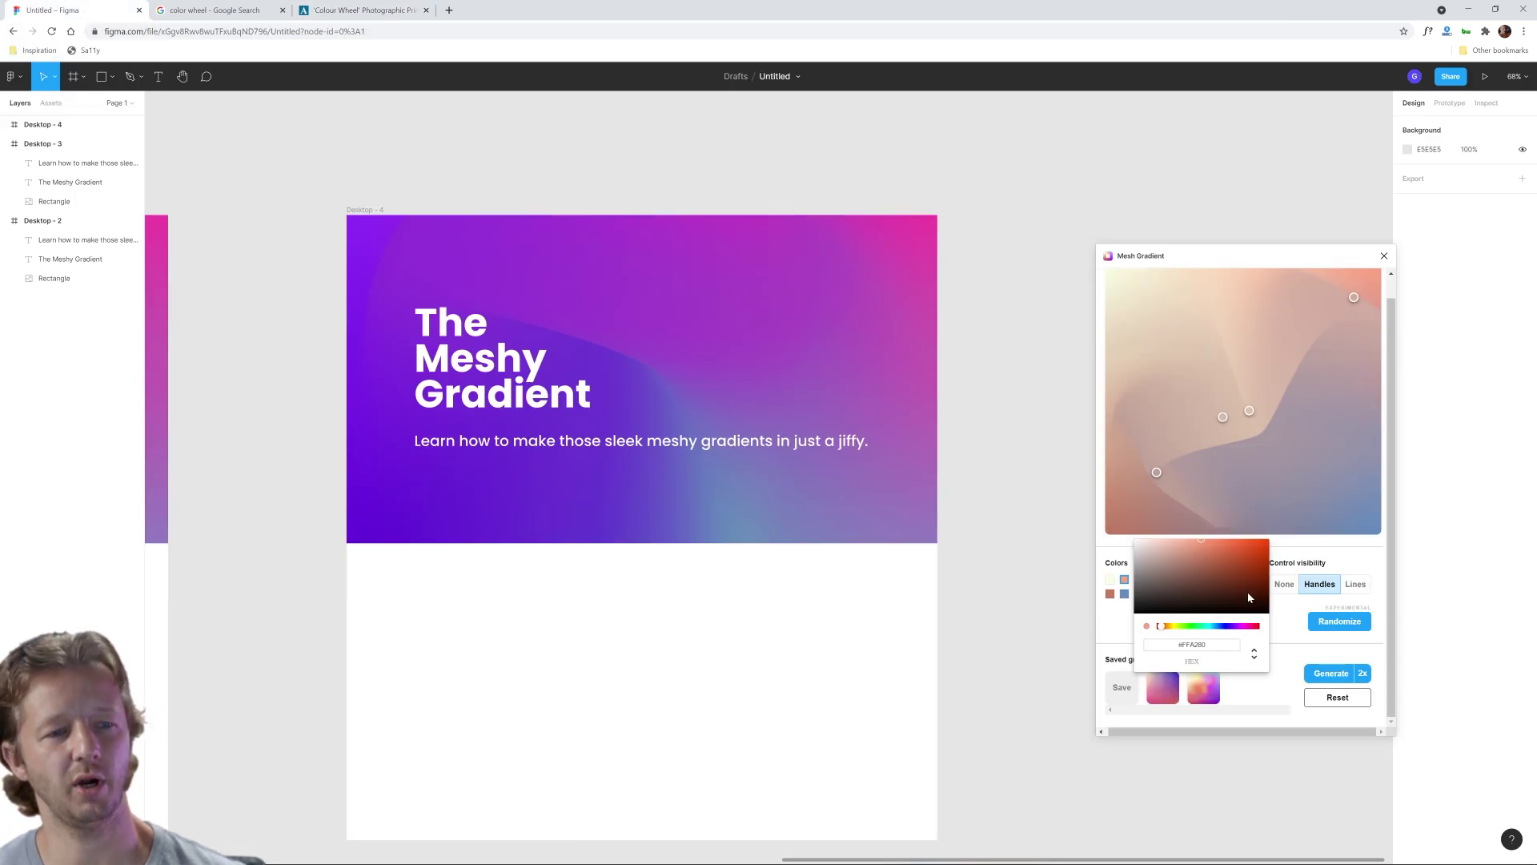
Step: Change the peach gradient colour to a deep, saturated purple
click(1234, 628)
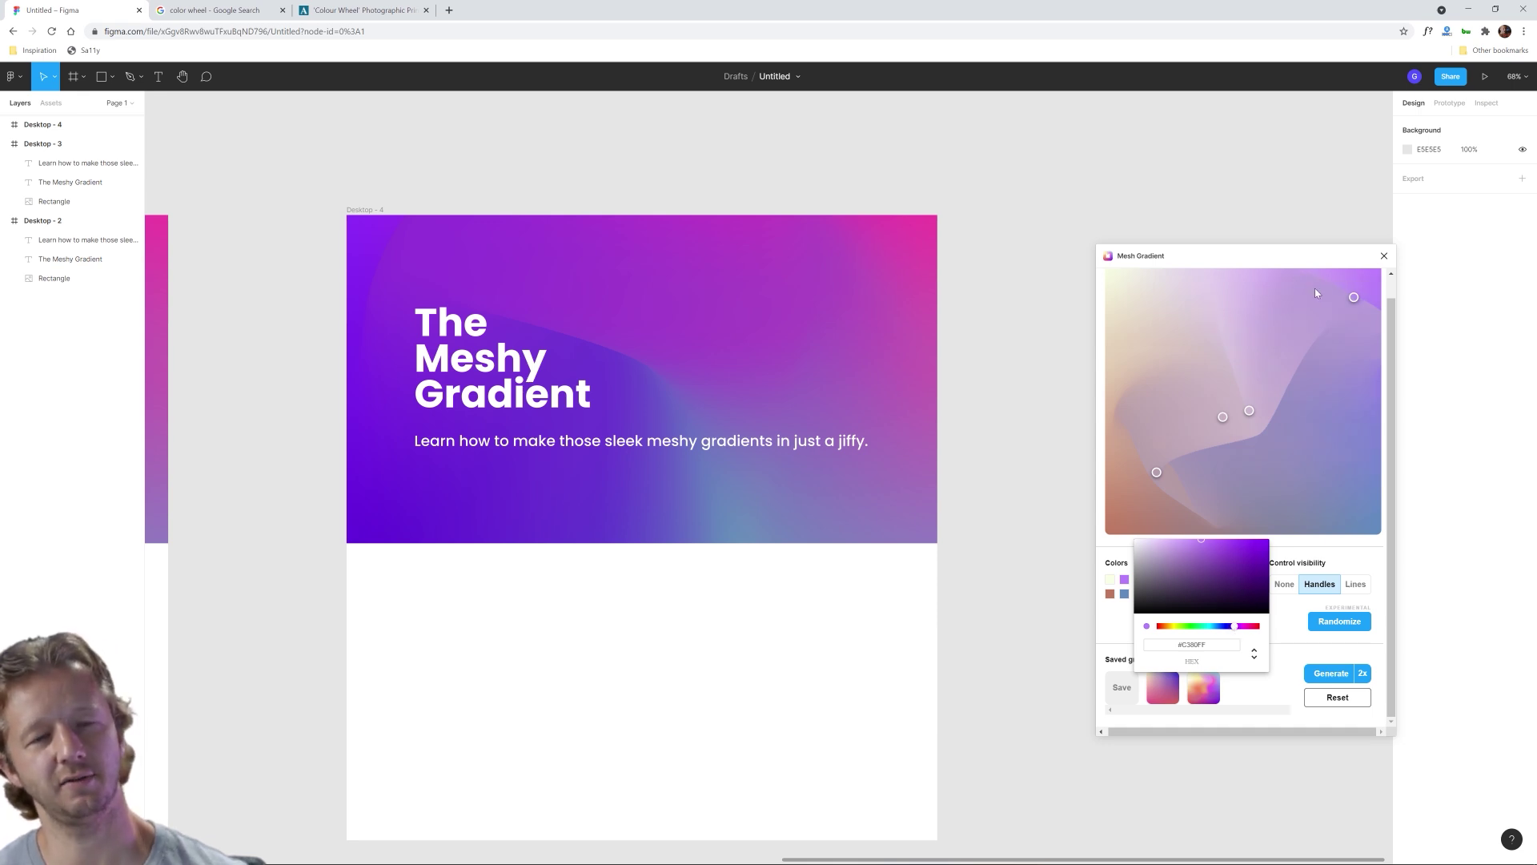
mouse_move(1223, 570)
mouse_down()
mouse_move(1292, 602)
mouse_move(1305, 589)
mouse_move(1154, 541)
mouse_move(1208, 543)
mouse_up()
drag(1225, 627, 1235, 631)
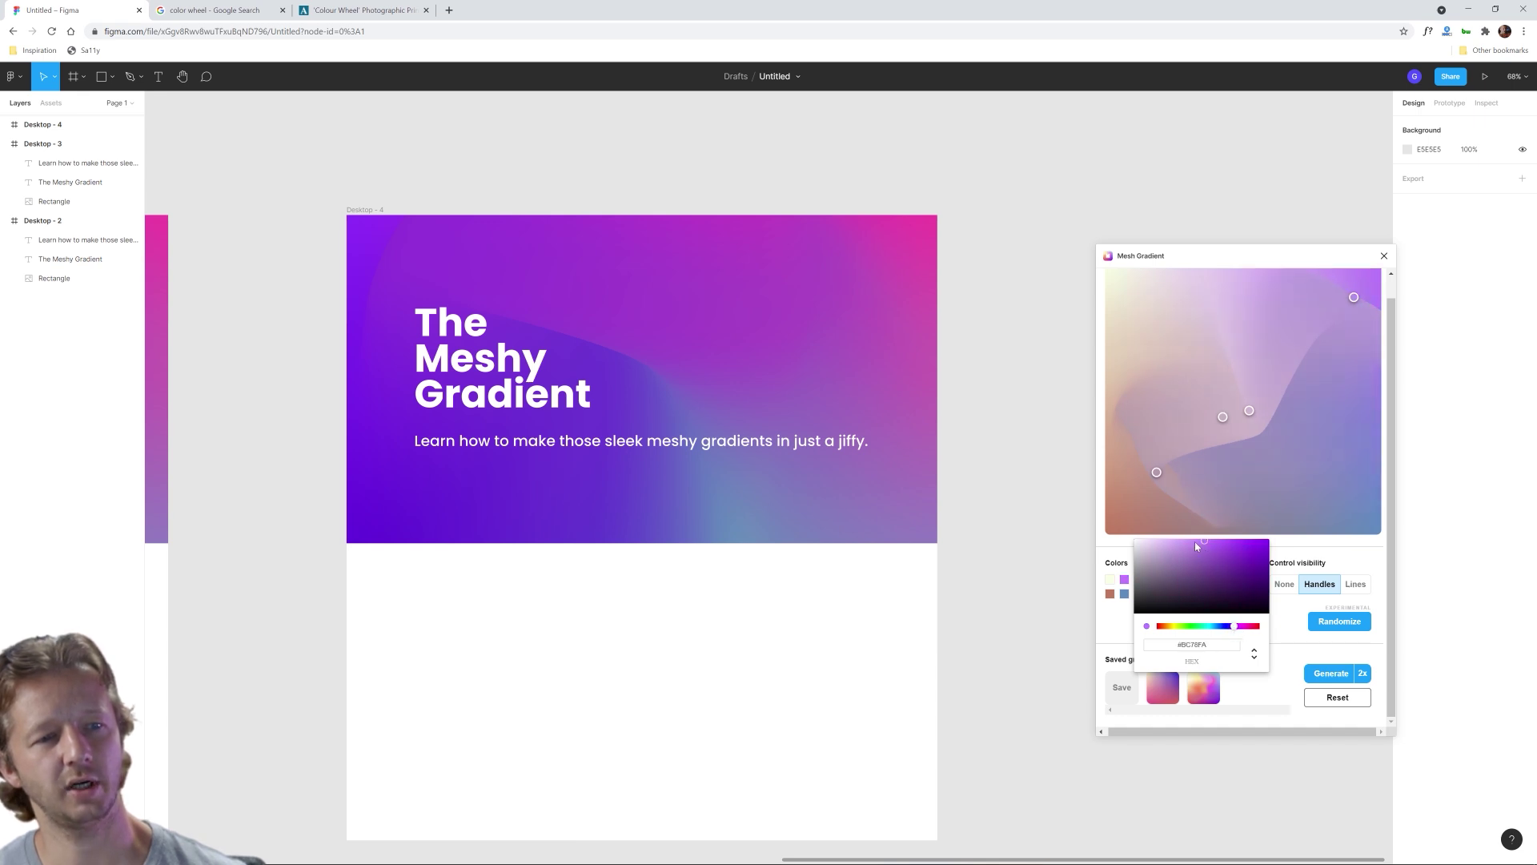
mouse_move(1196, 543)
mouse_down()
mouse_move(1175, 538)
mouse_move(1228, 541)
mouse_up()
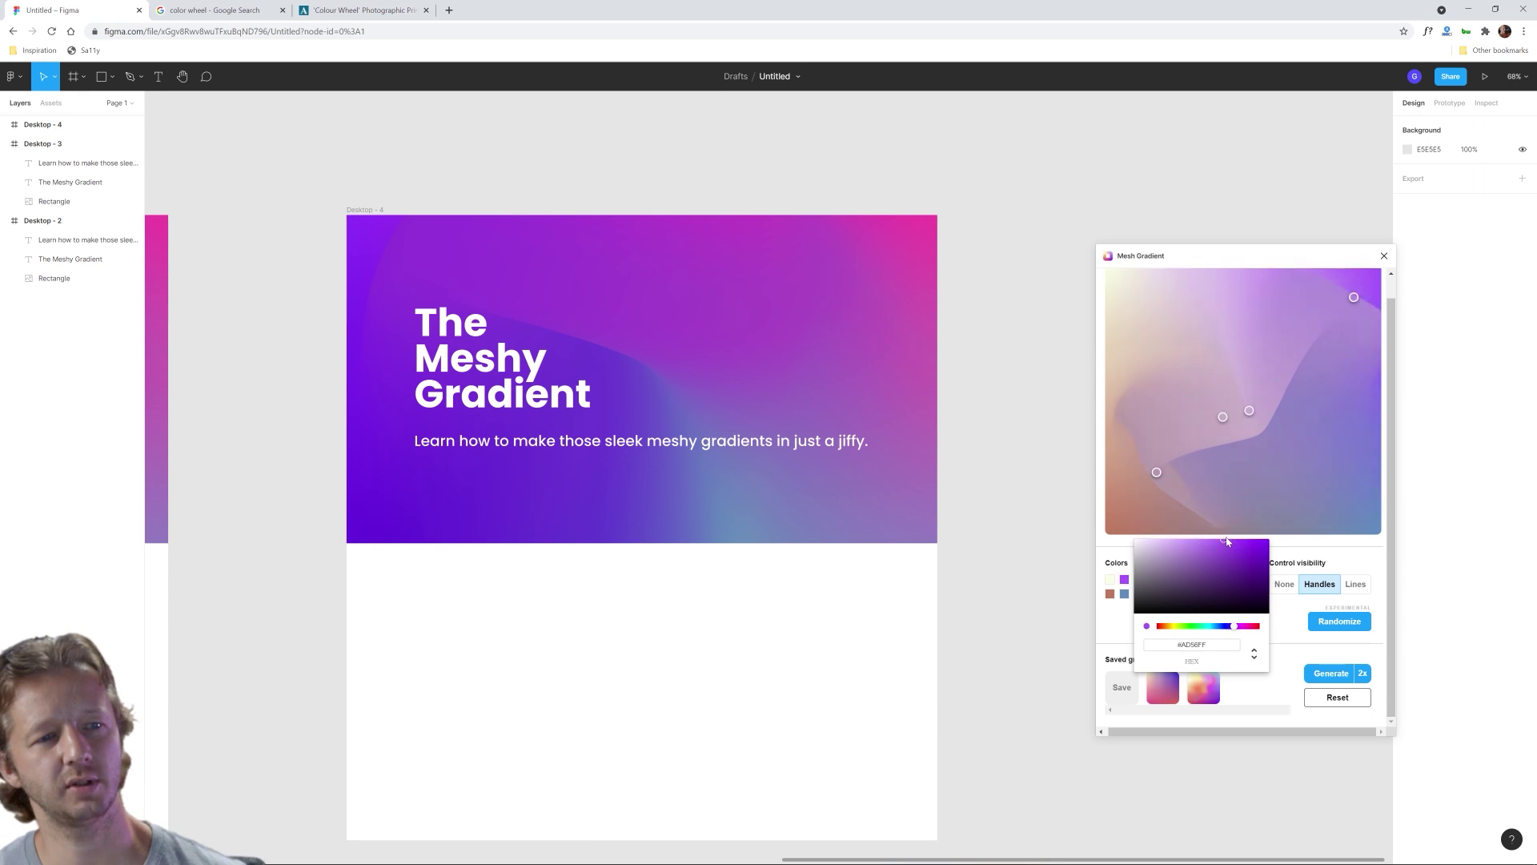
Step: Make the top-right mesh point pale lilac and change the brown colour to teal
click(1354, 297)
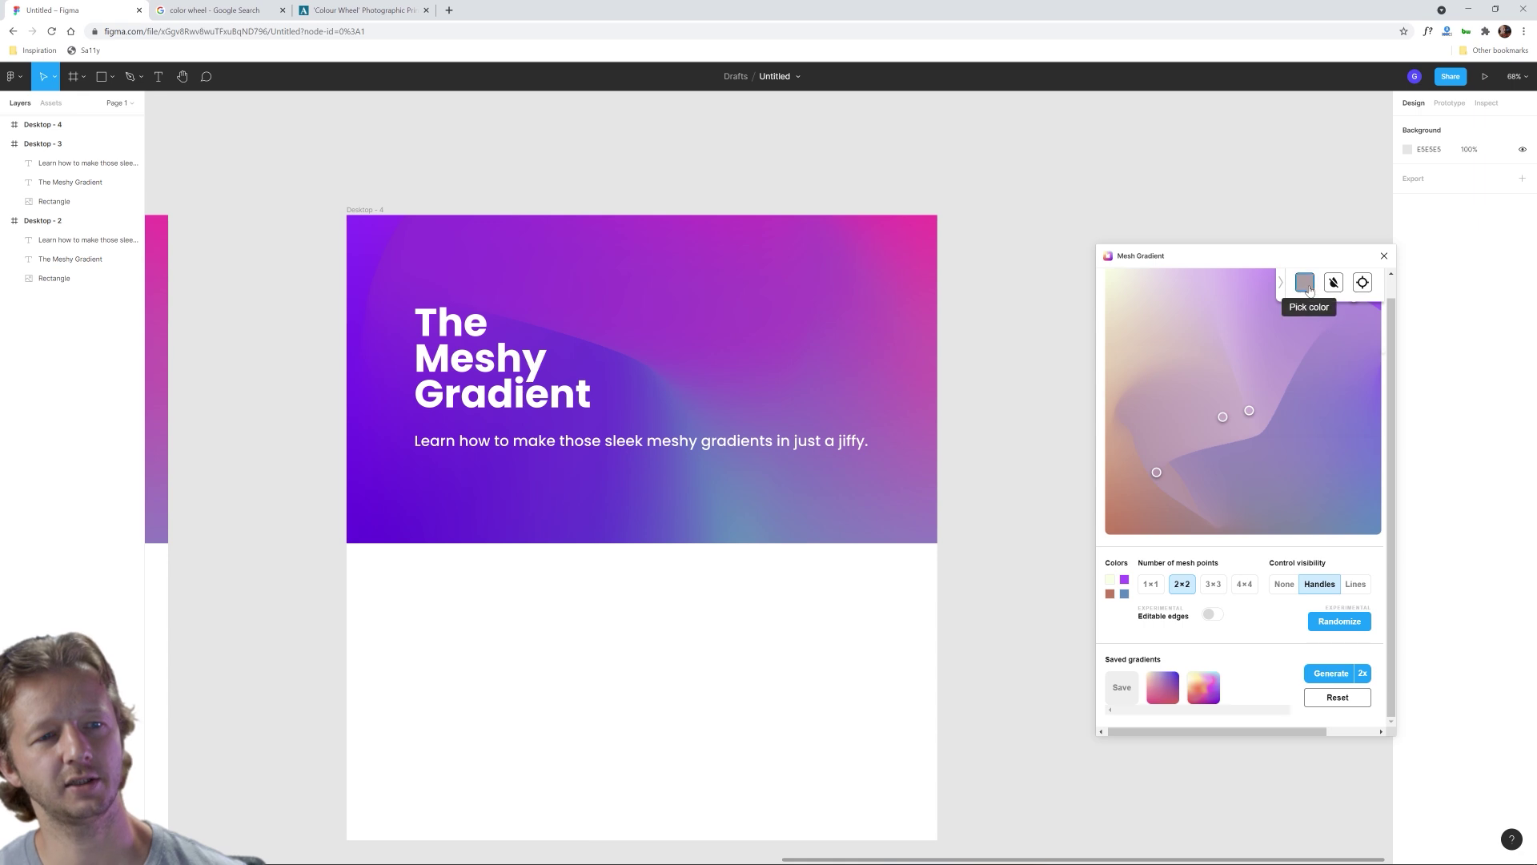
click(1307, 290)
drag(1339, 387, 1349, 384)
drag(1322, 316, 1279, 301)
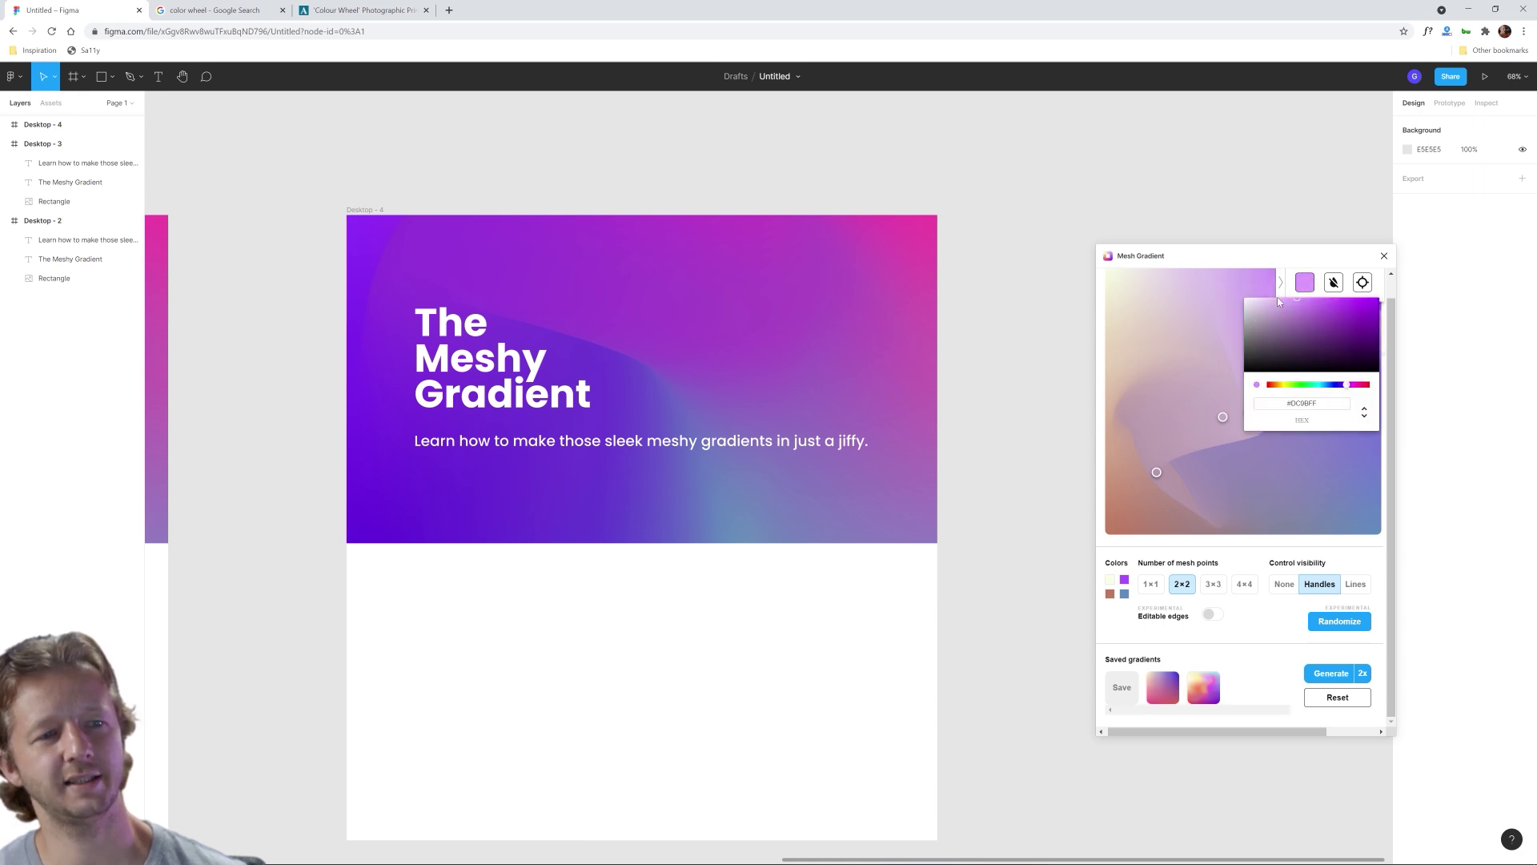
click(1189, 373)
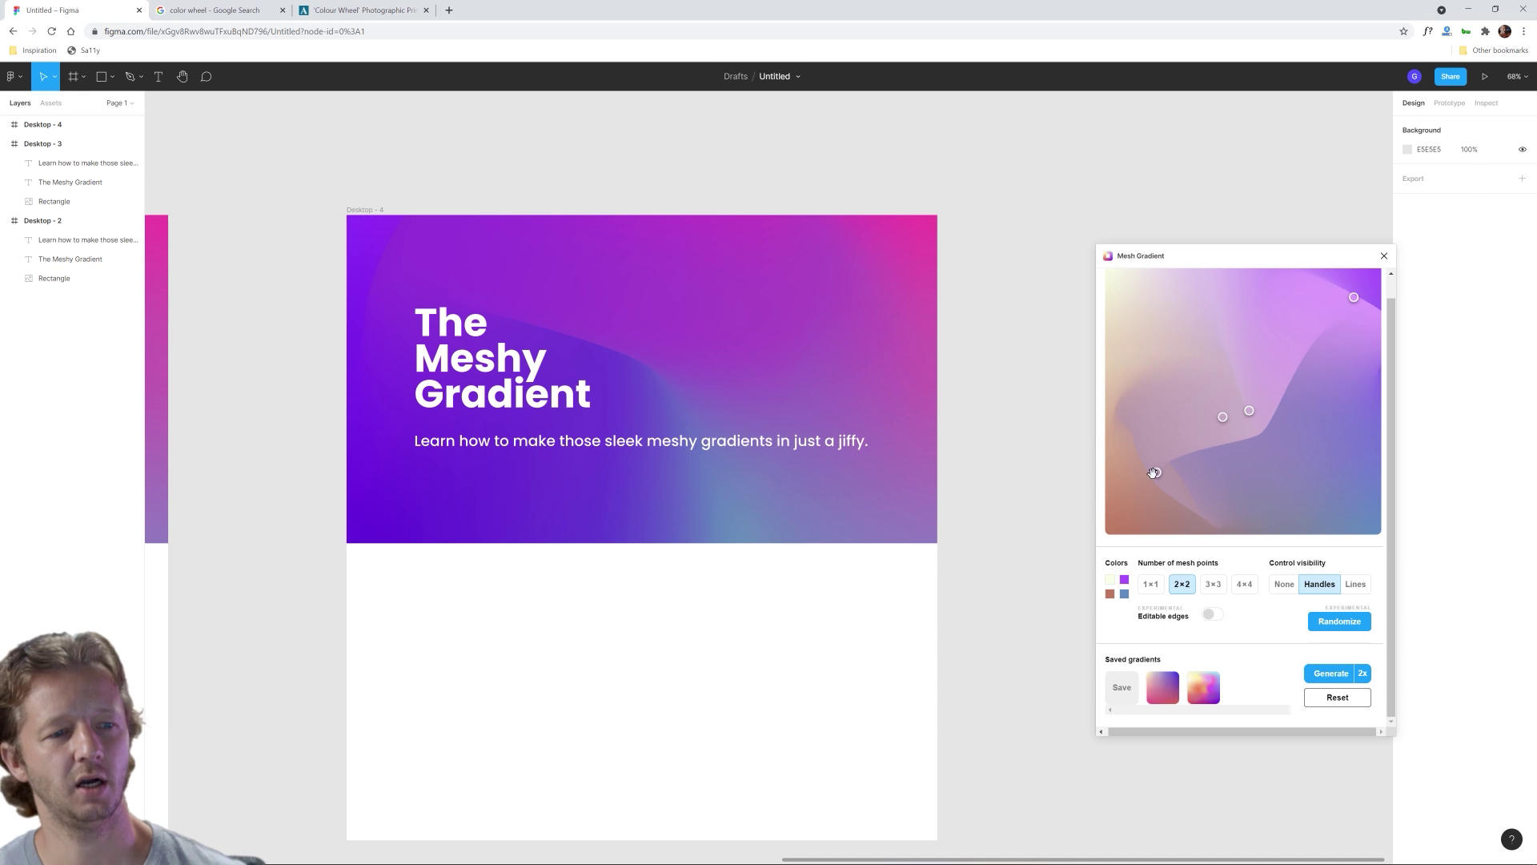
click(1111, 594)
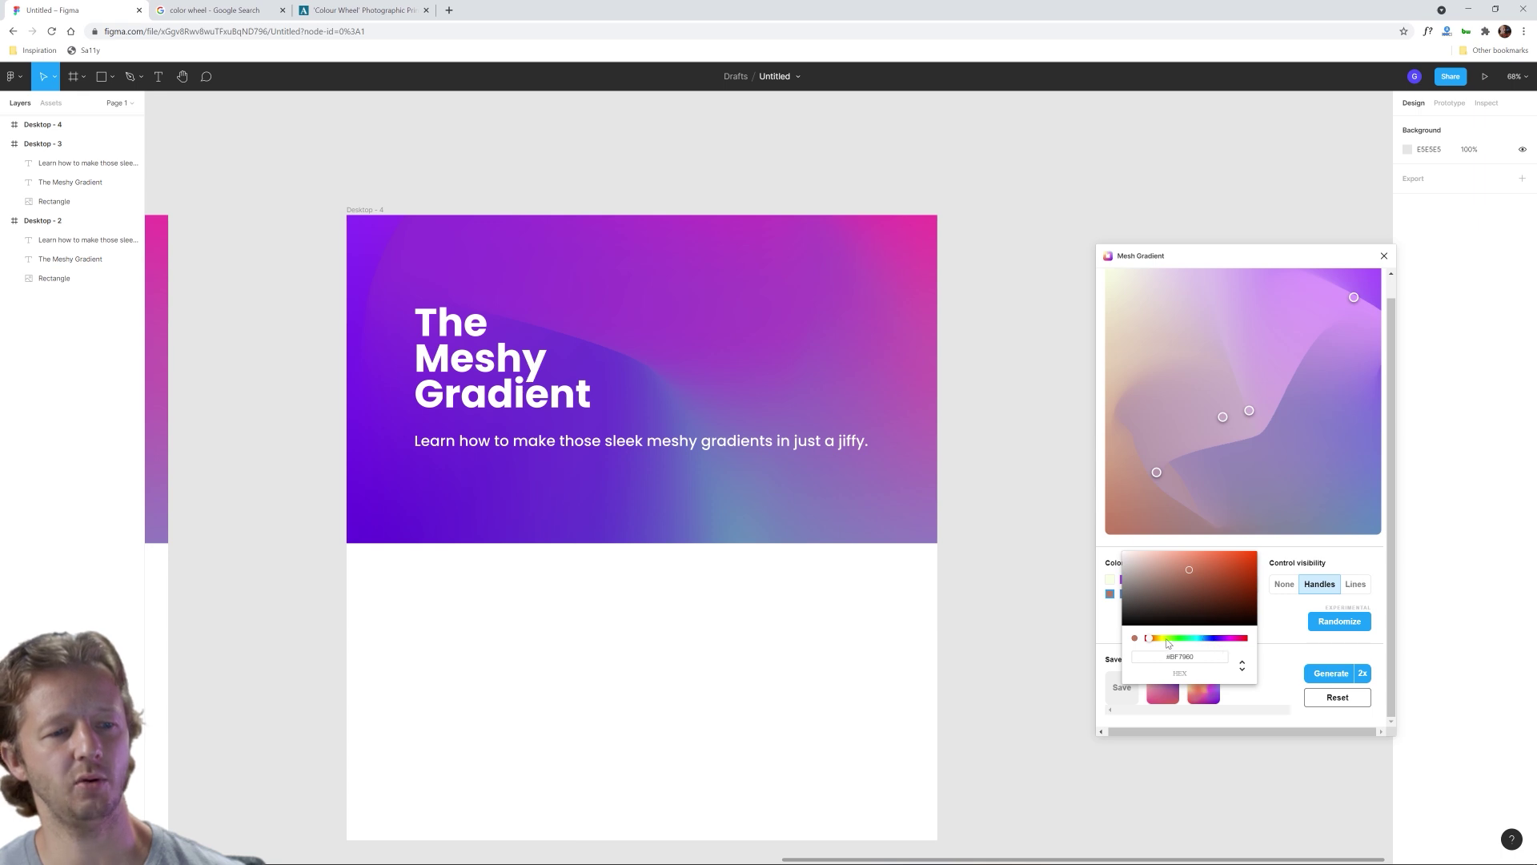
drag(1162, 642, 1205, 644)
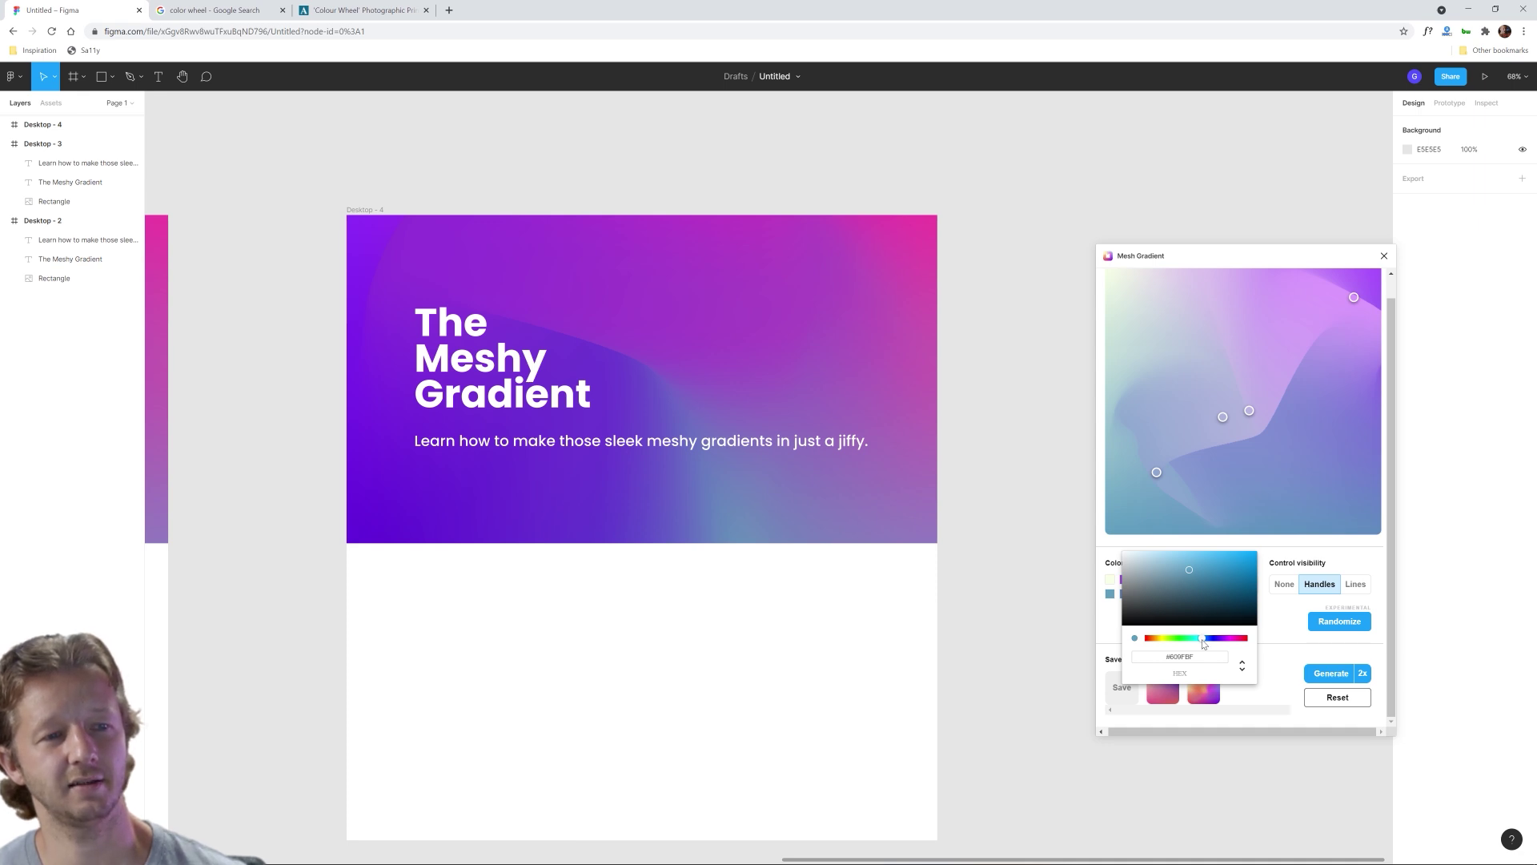
Step: Move the centre point slightly up, the lower-right point left, and bend the surrounding curves
click(1222, 418)
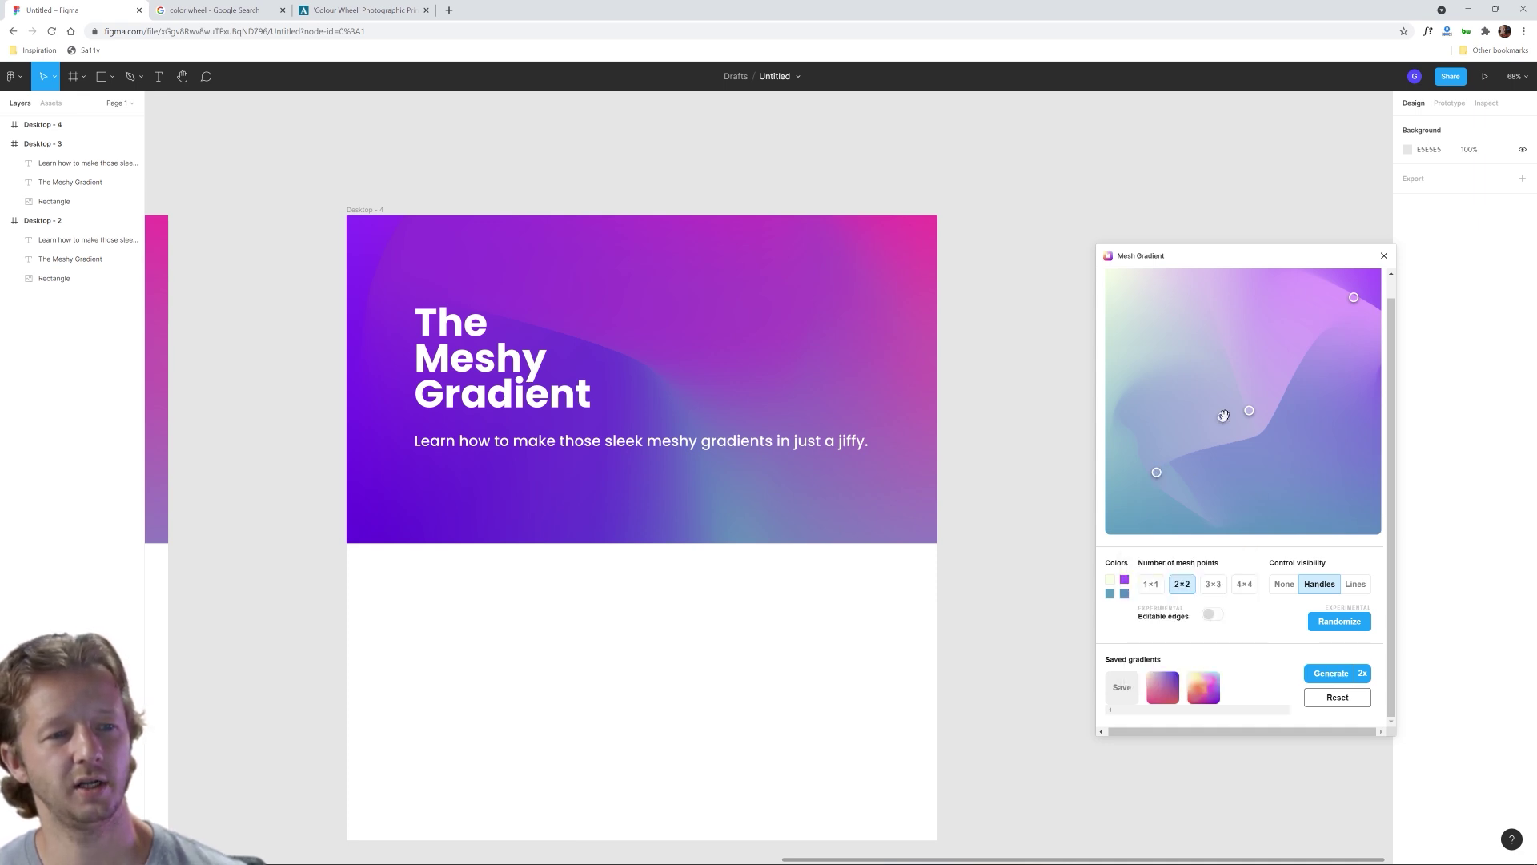
click(1224, 416)
drag(1223, 417, 1292, 489)
mouse_move(1248, 409)
mouse_down()
mouse_move(1221, 382)
mouse_move(1258, 417)
mouse_up()
drag(1289, 486, 1268, 486)
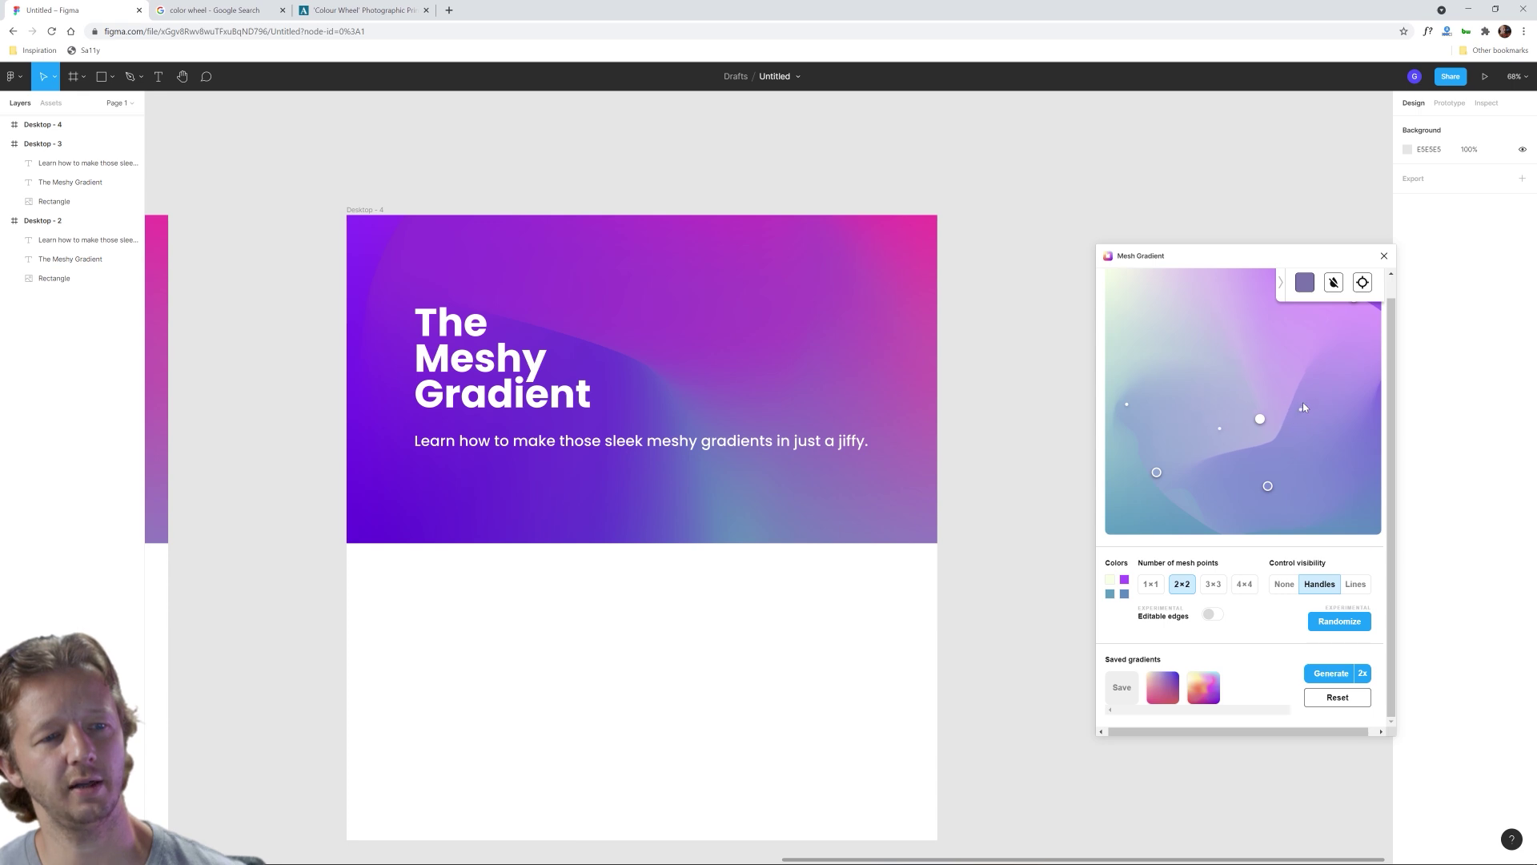
drag(1305, 373, 1343, 401)
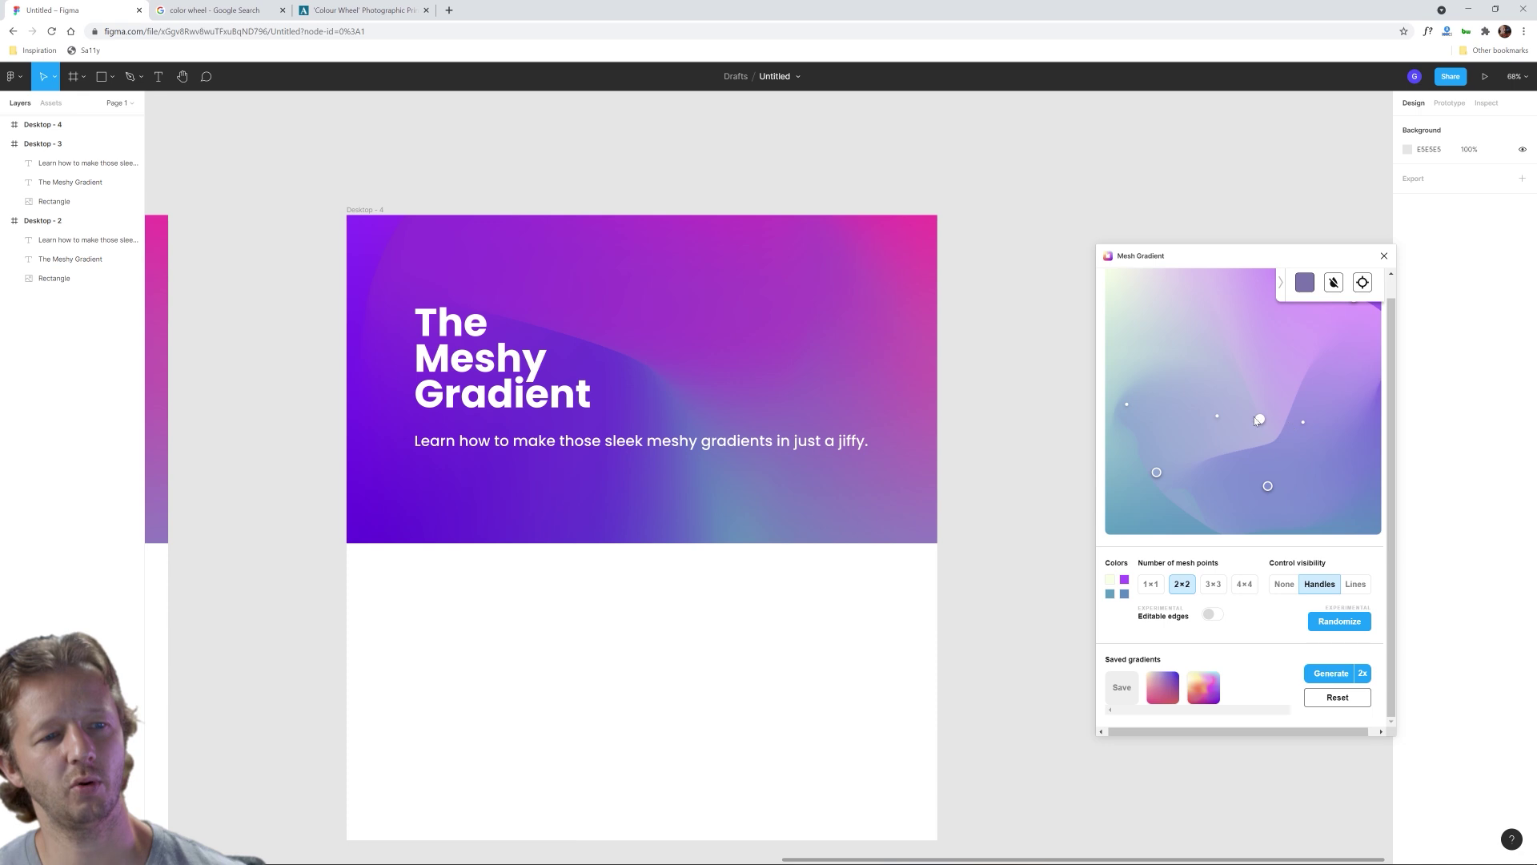
mouse_move(1256, 421)
mouse_down()
mouse_move(1239, 385)
mouse_move(1252, 398)
mouse_up()
click(1343, 489)
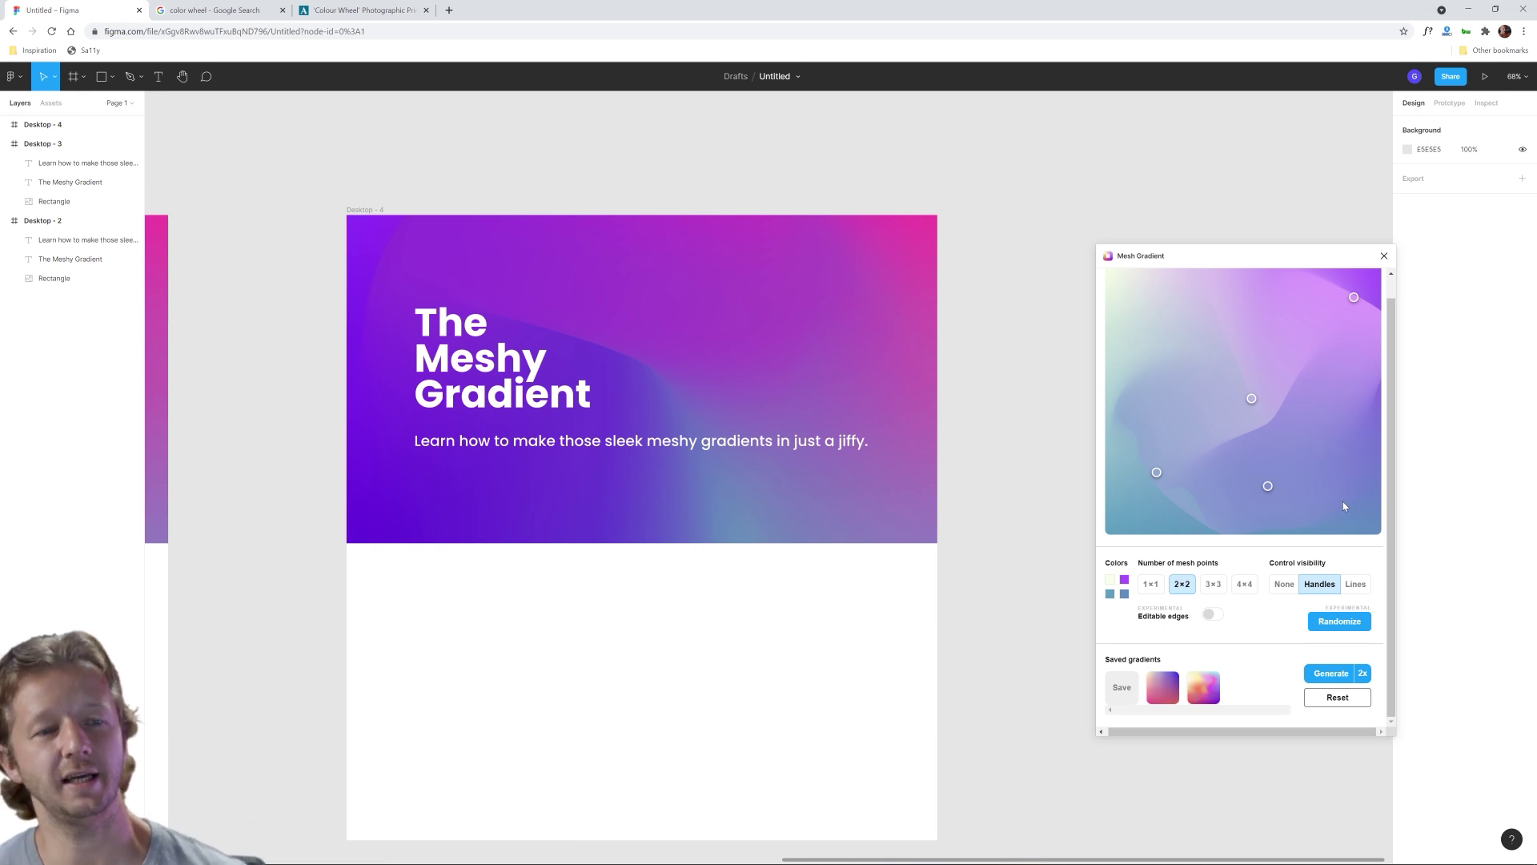
Step: Generate the new gradient and delete Desktop - 4's old purple gradient rectangle
click(1365, 674)
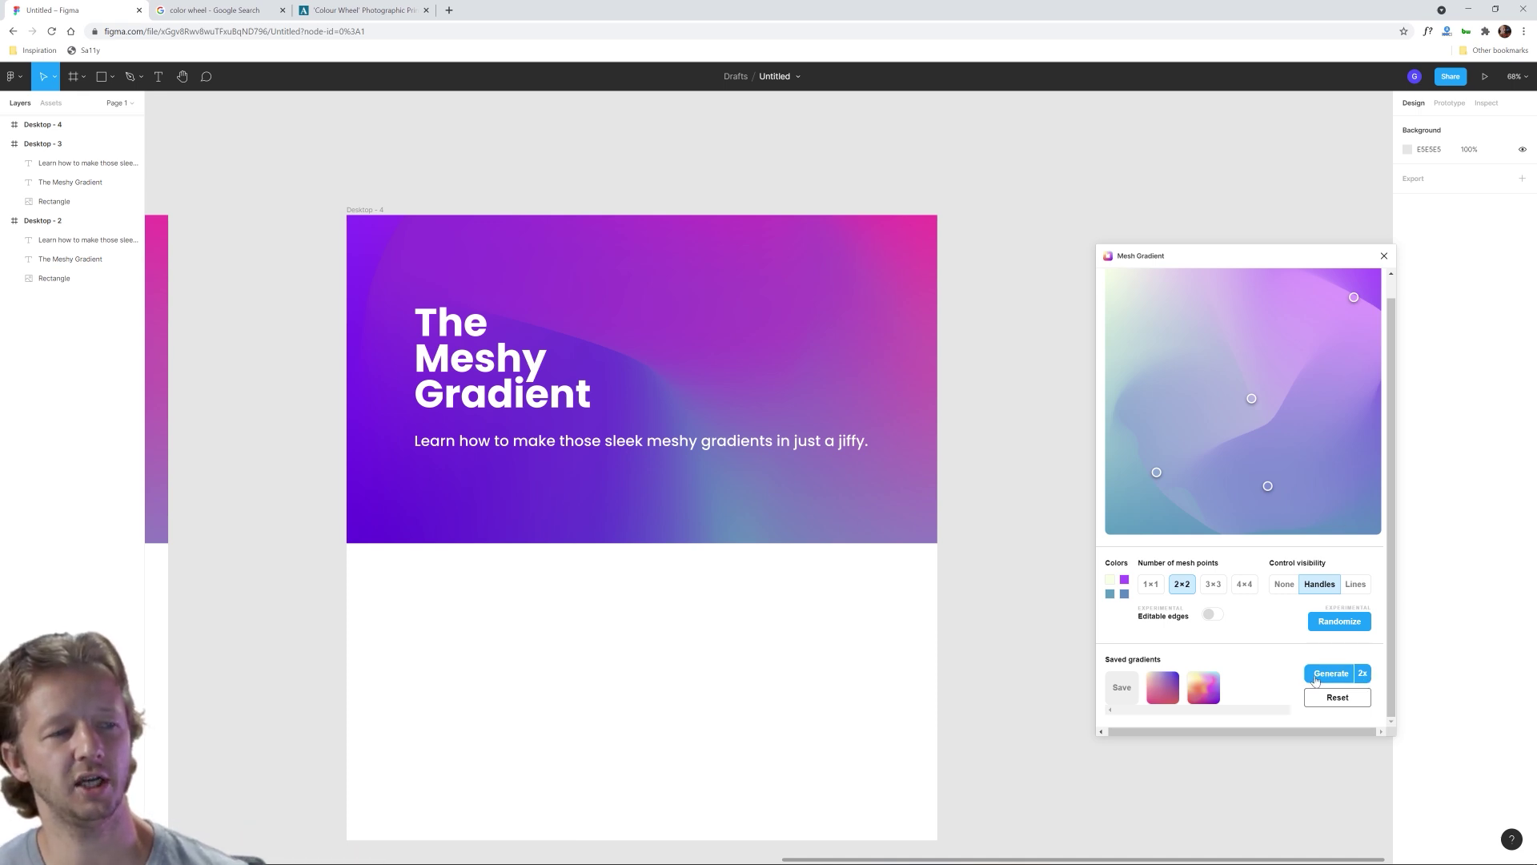
scroll(926, 418, down, 5)
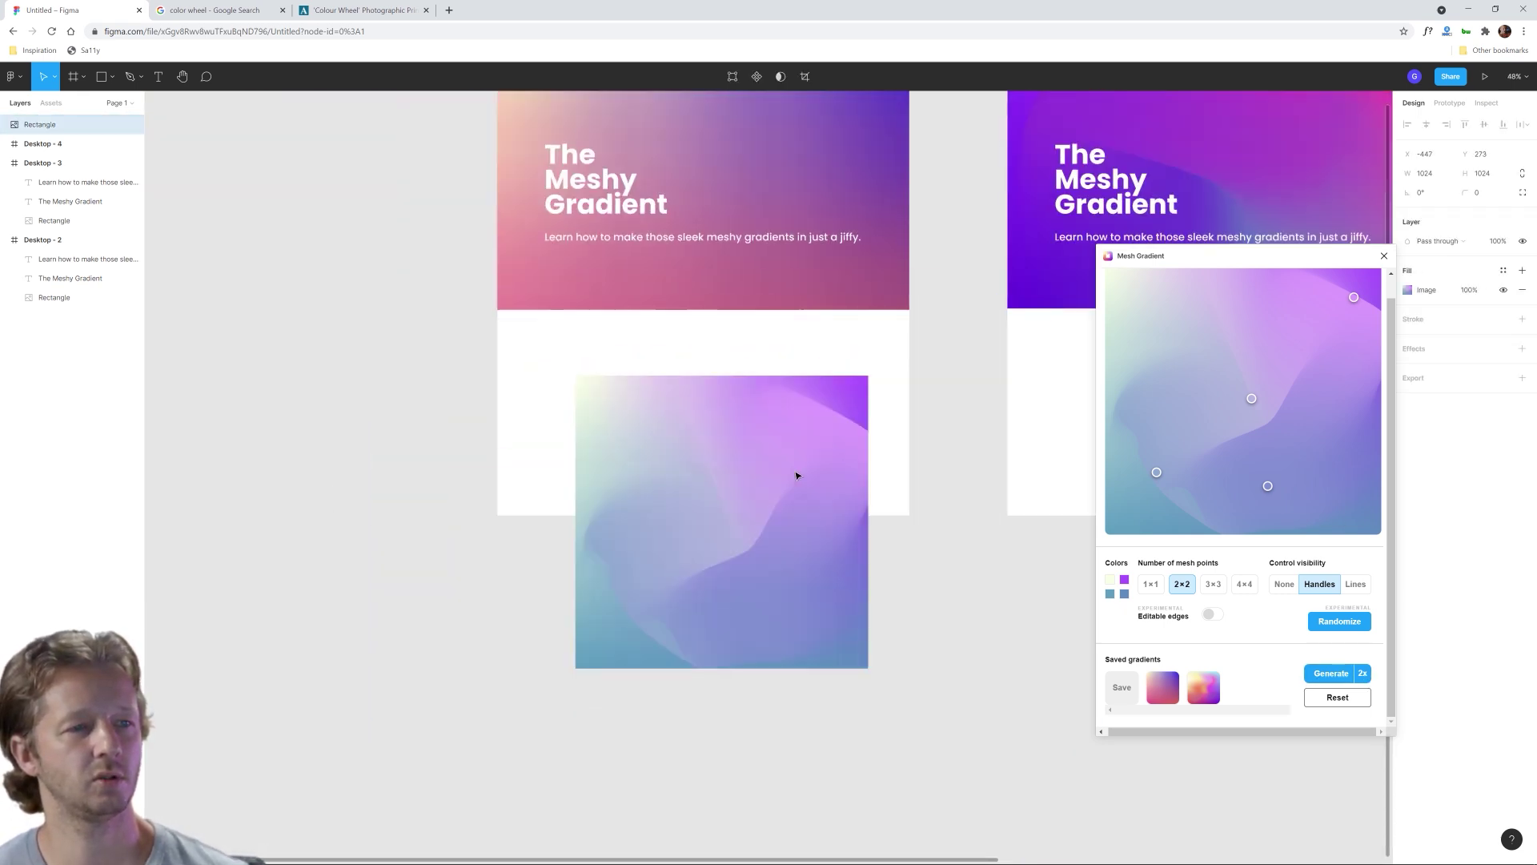
drag(799, 477, 699, 565)
click(745, 281)
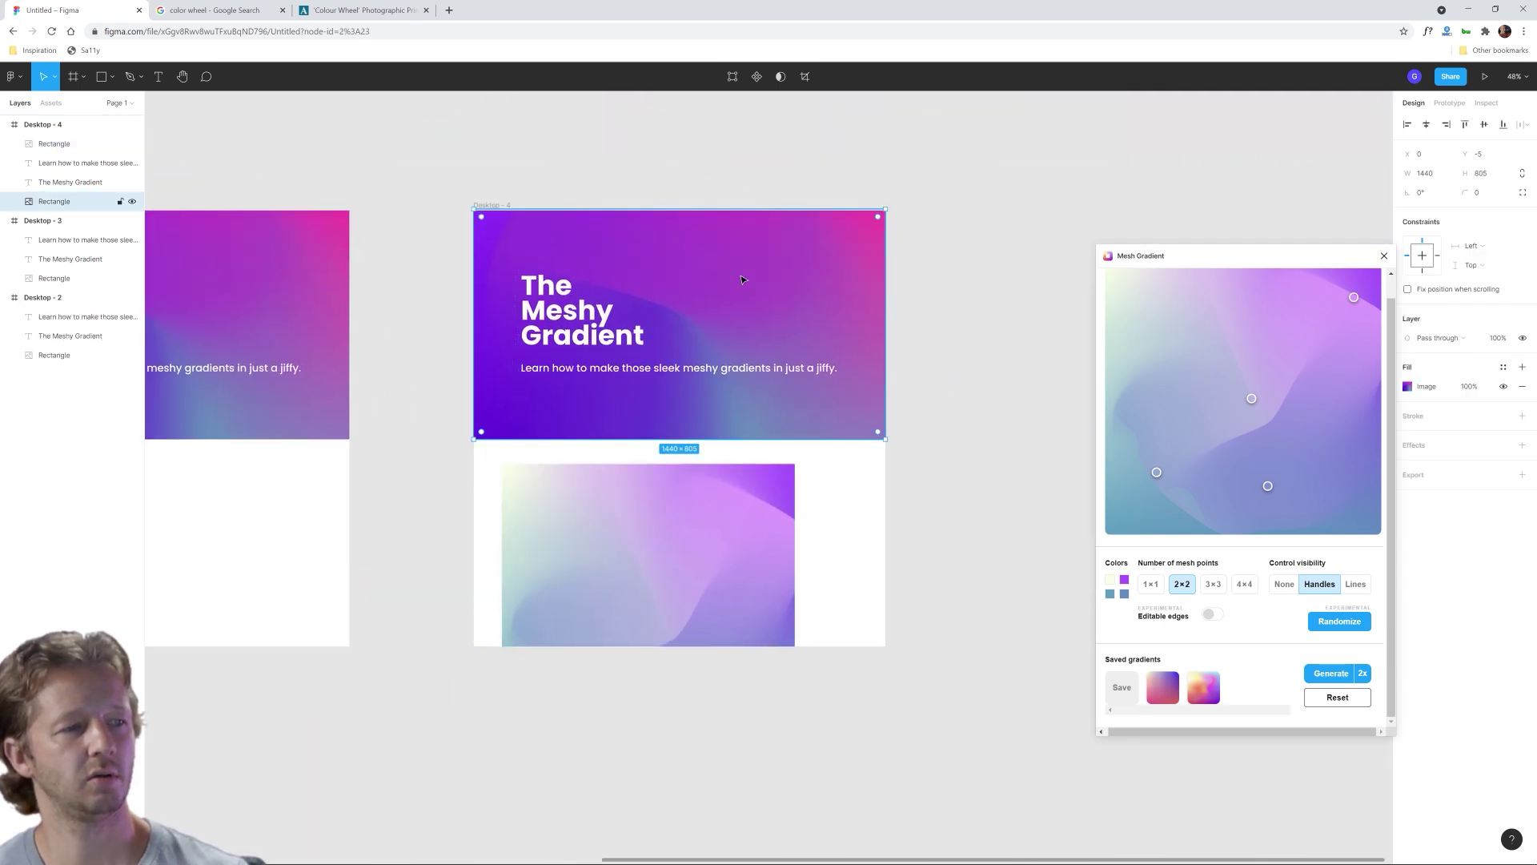
key(Delete)
click(700, 562)
Step: Send the new gradient to back, align it to Desktop - 4's top-left, and stretch to 1440×806
right_click(732, 532)
mouse_move(735, 541)
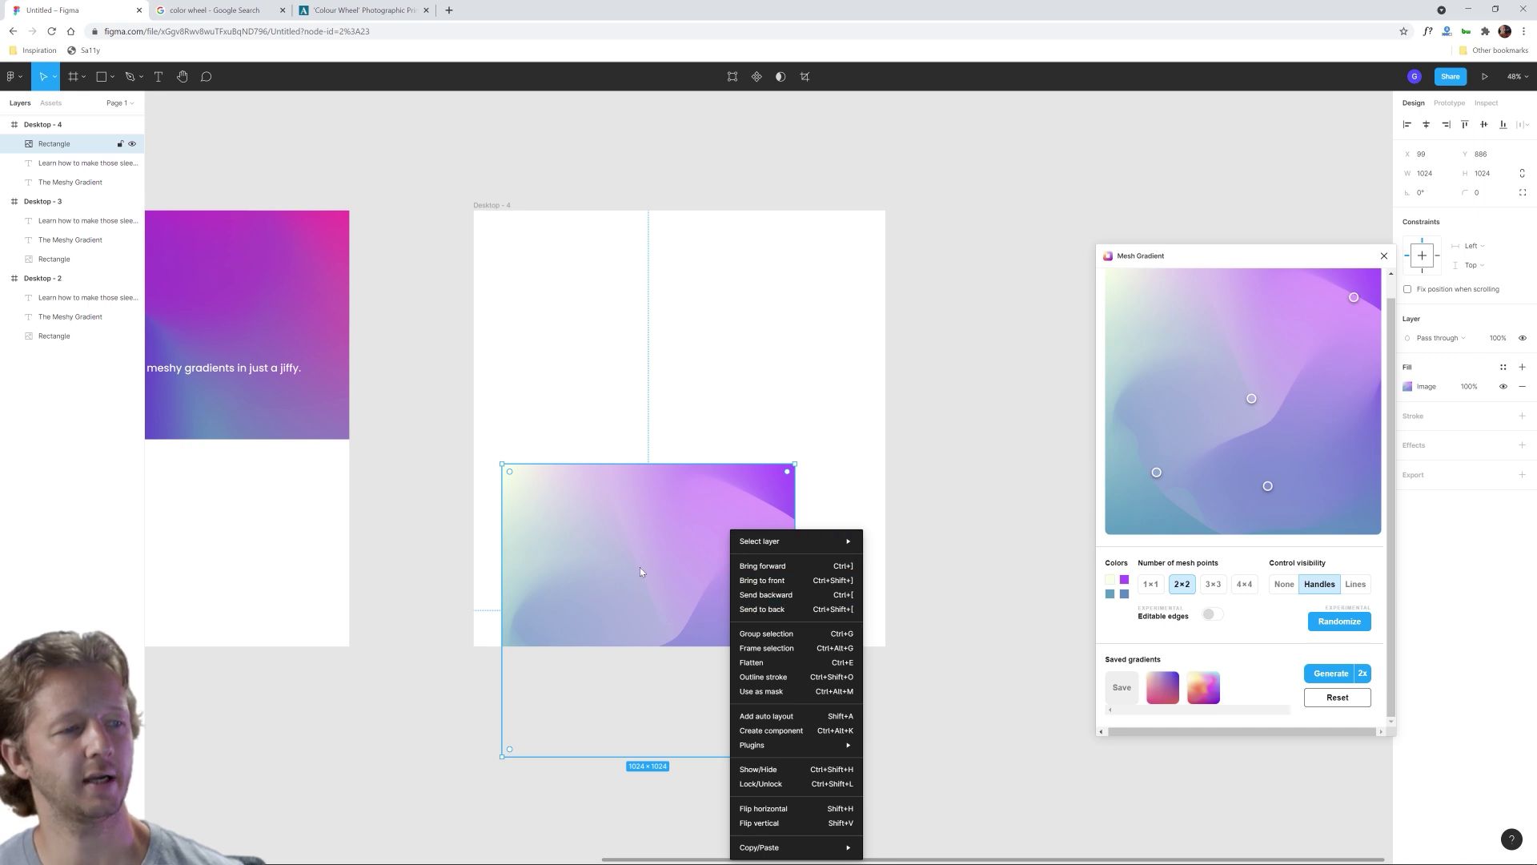
click(763, 609)
drag(676, 596, 611, 320)
drag(767, 504, 883, 442)
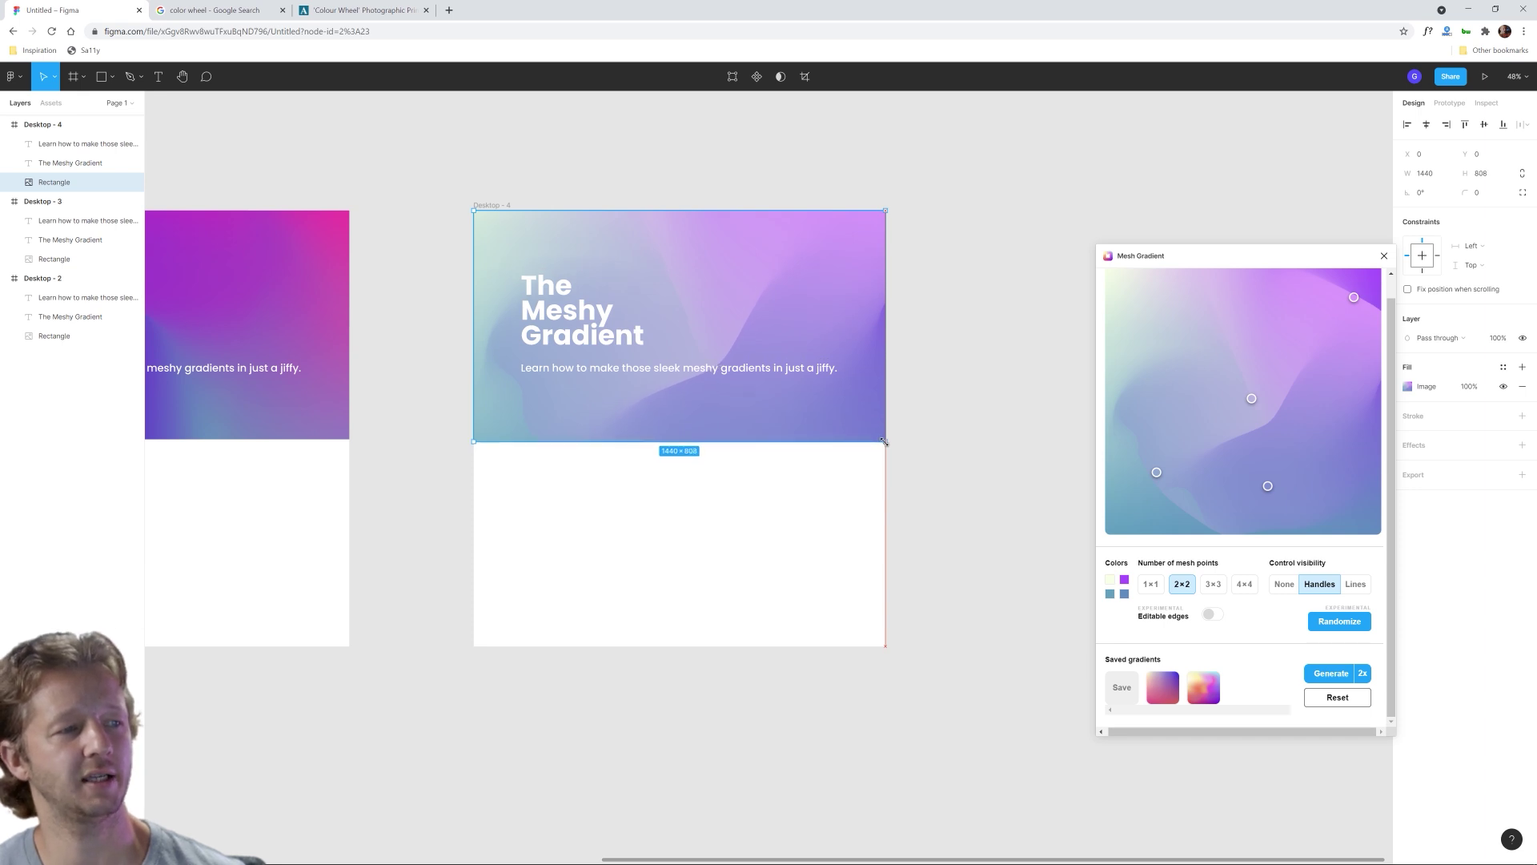
Step: Select and inspect The Meshy Gradient title text in Desktop - 4
click(456, 419)
scroll(472, 385, up, 3)
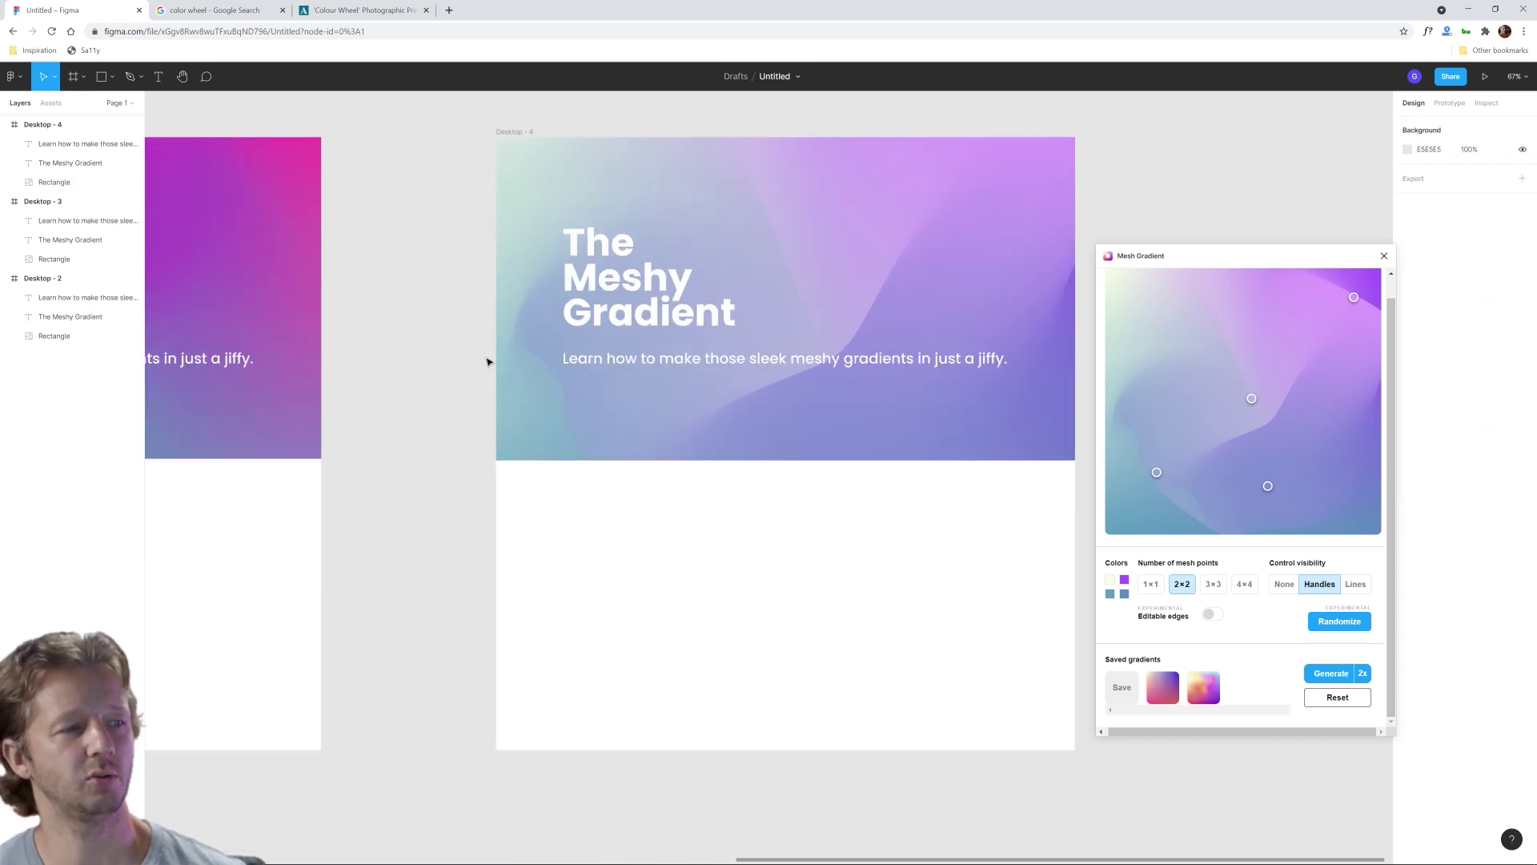
scroll(711, 384, up, 2)
scroll(608, 360, right, 3)
click(524, 340)
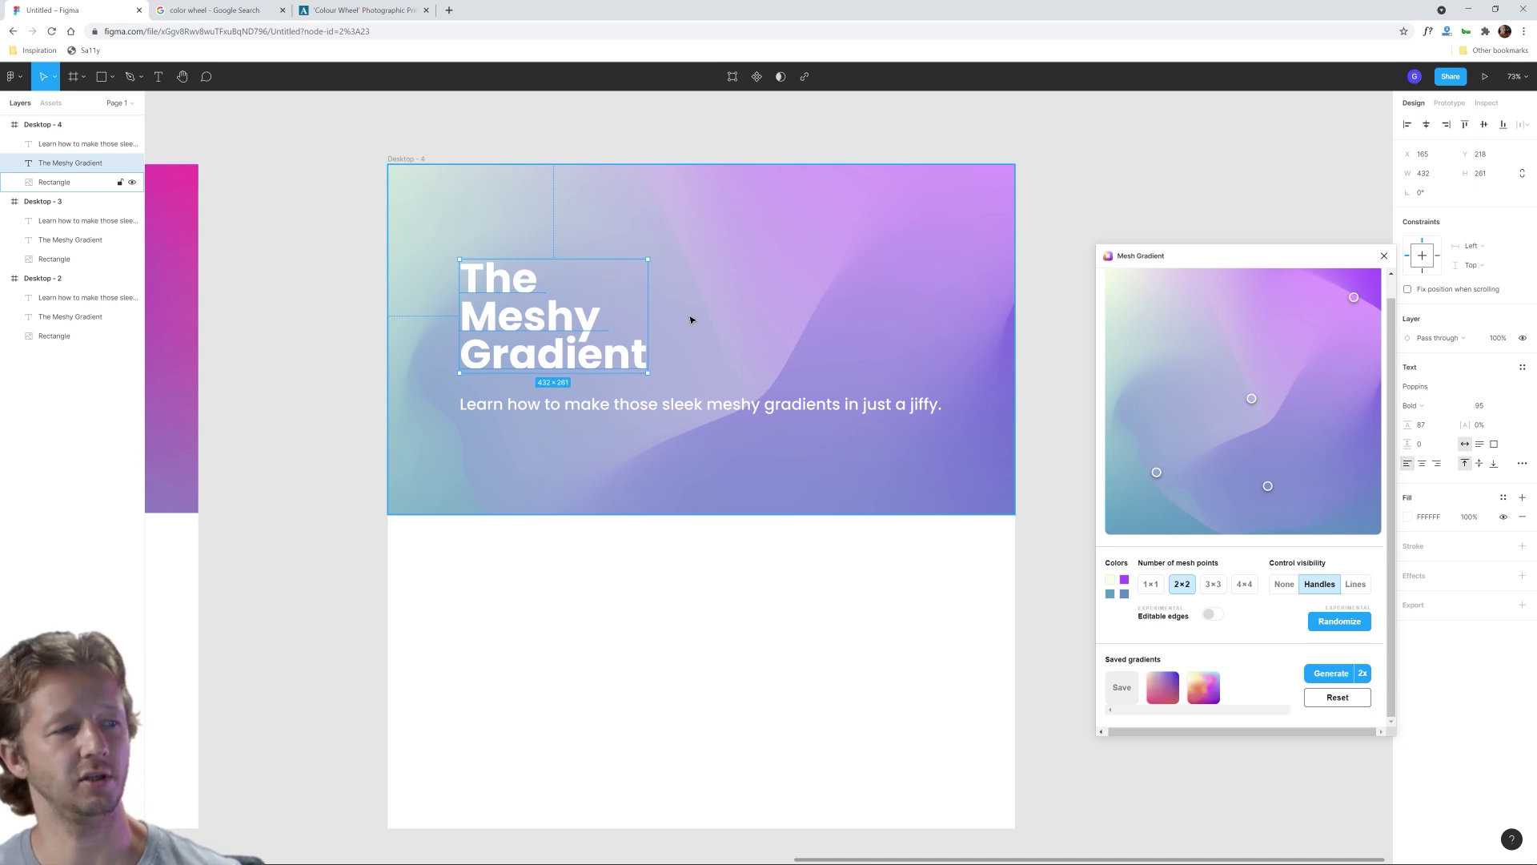
click(717, 590)
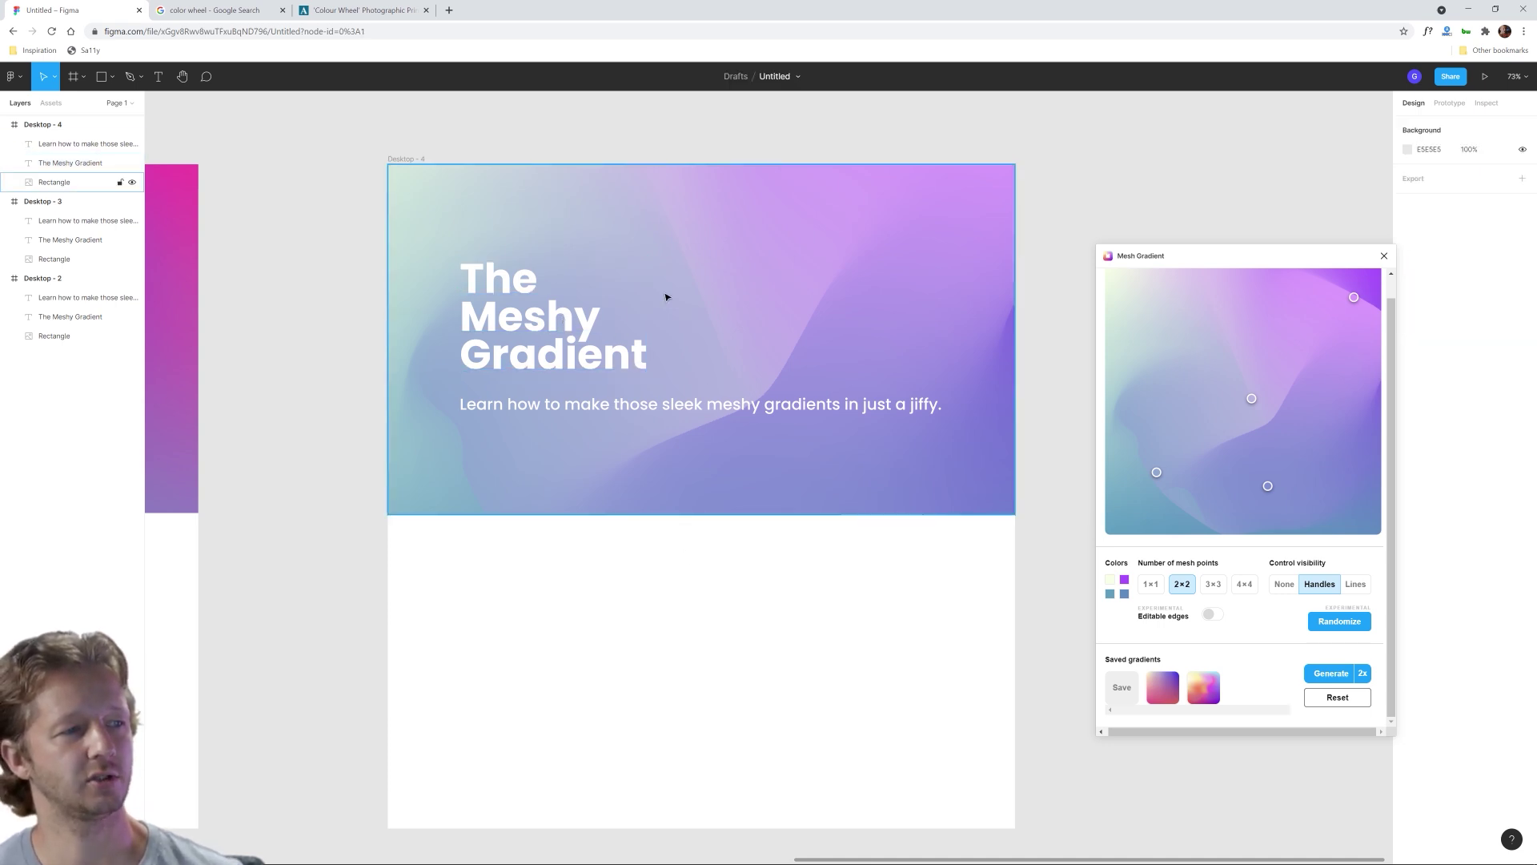
click(577, 330)
click(323, 206)
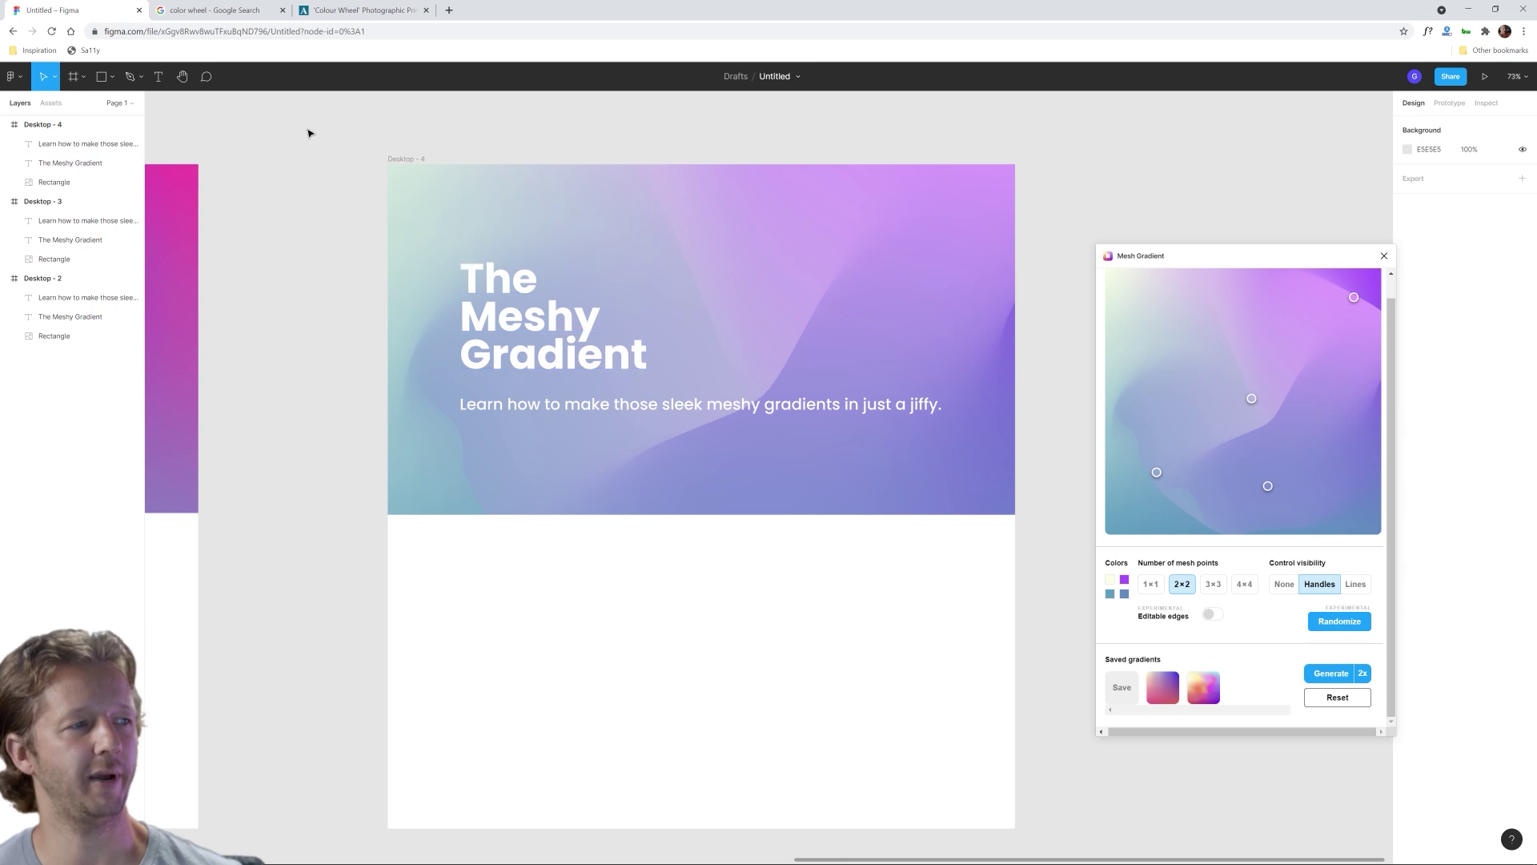
right_click(309, 130)
click(282, 192)
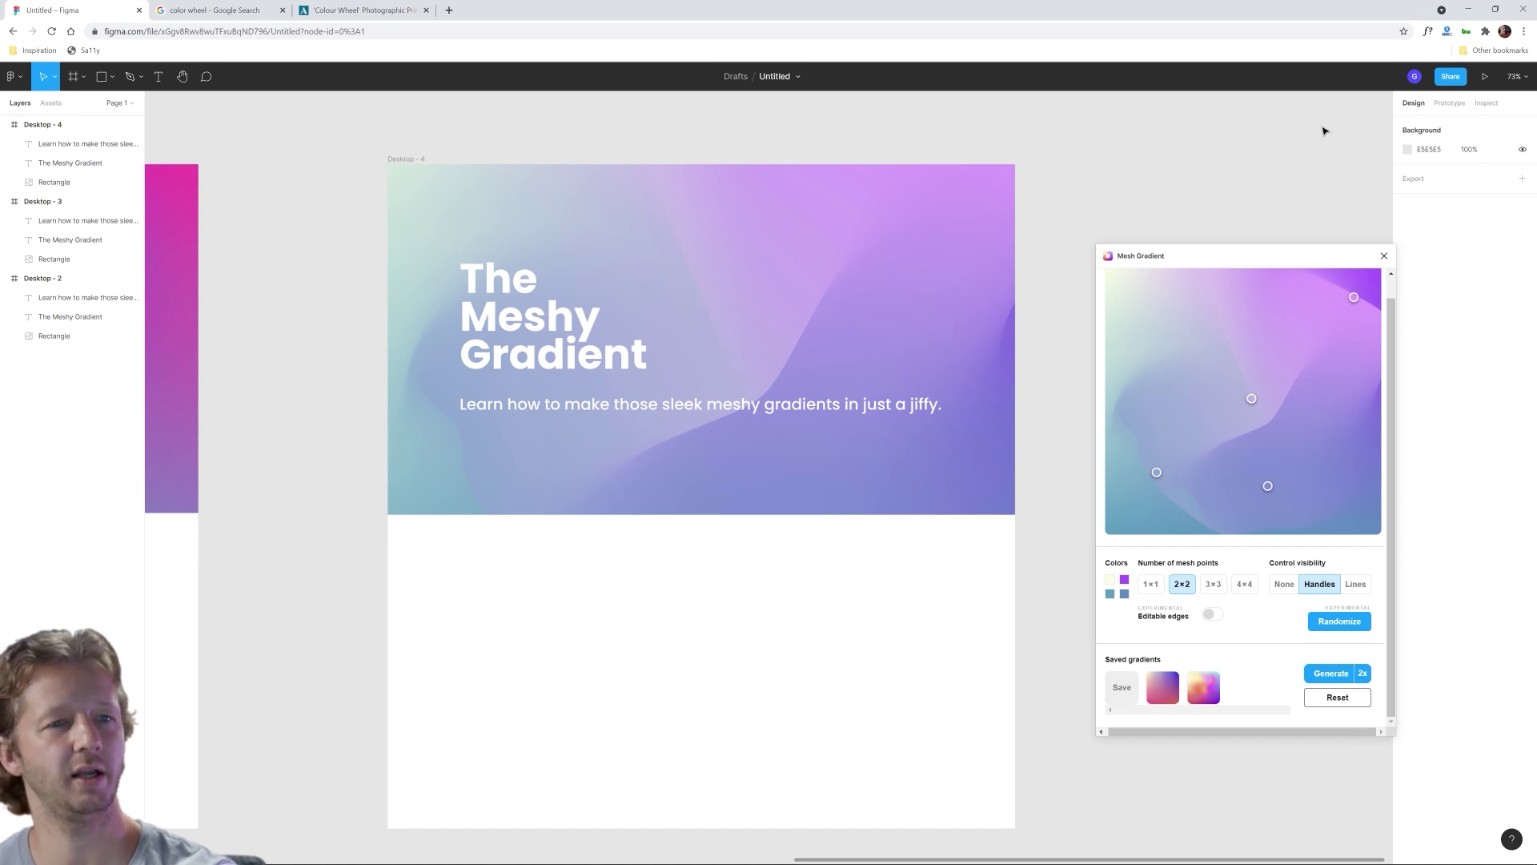
Step: Darken the canvas background to #323232 and close the Mesh Gradient plugin and colour picker
click(1407, 149)
drag(1391, 182, 1223, 289)
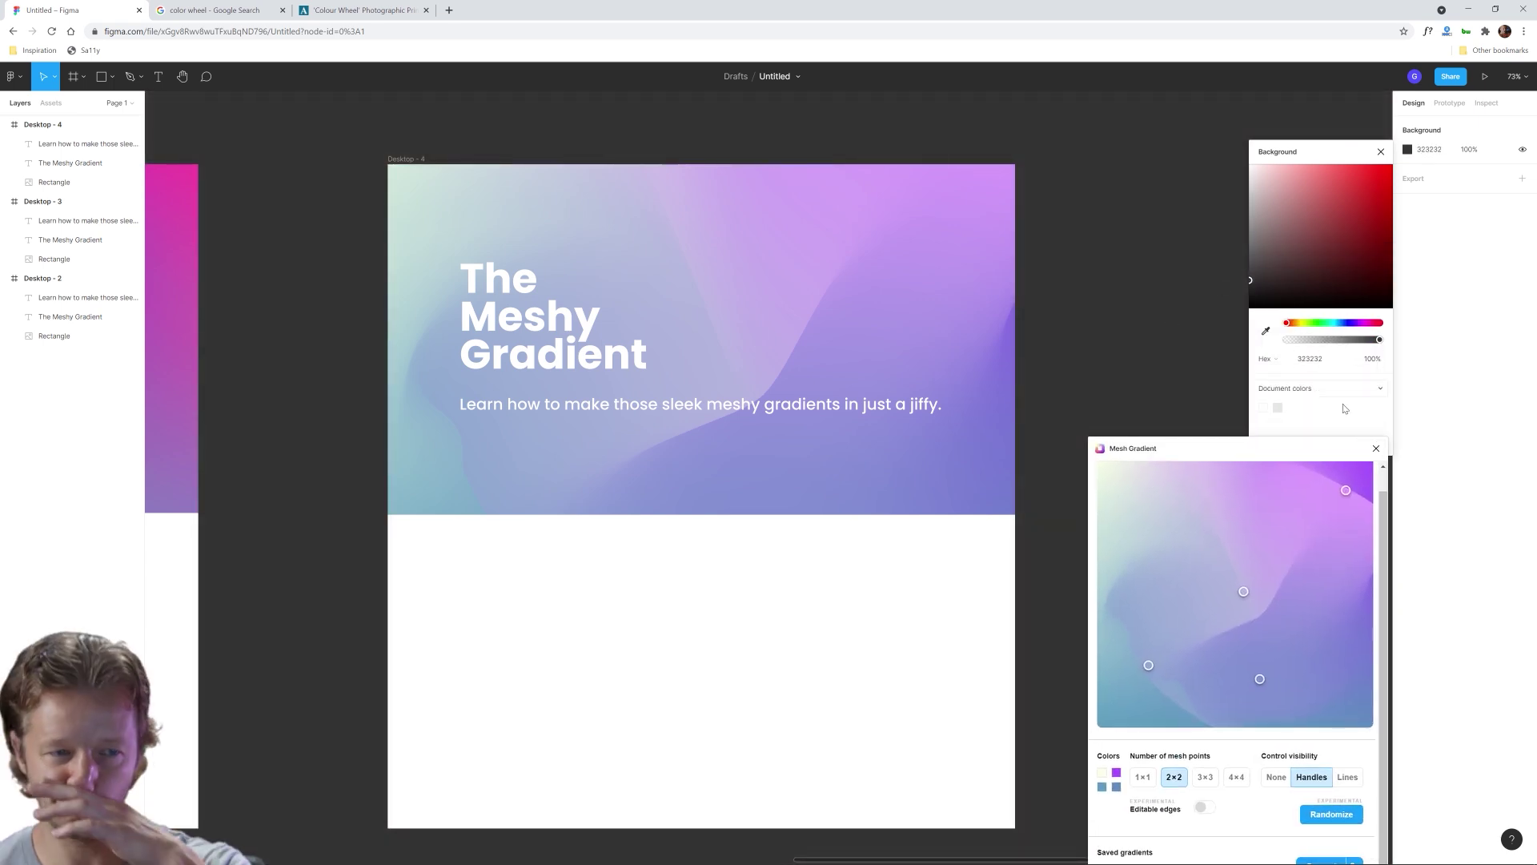
click(1375, 449)
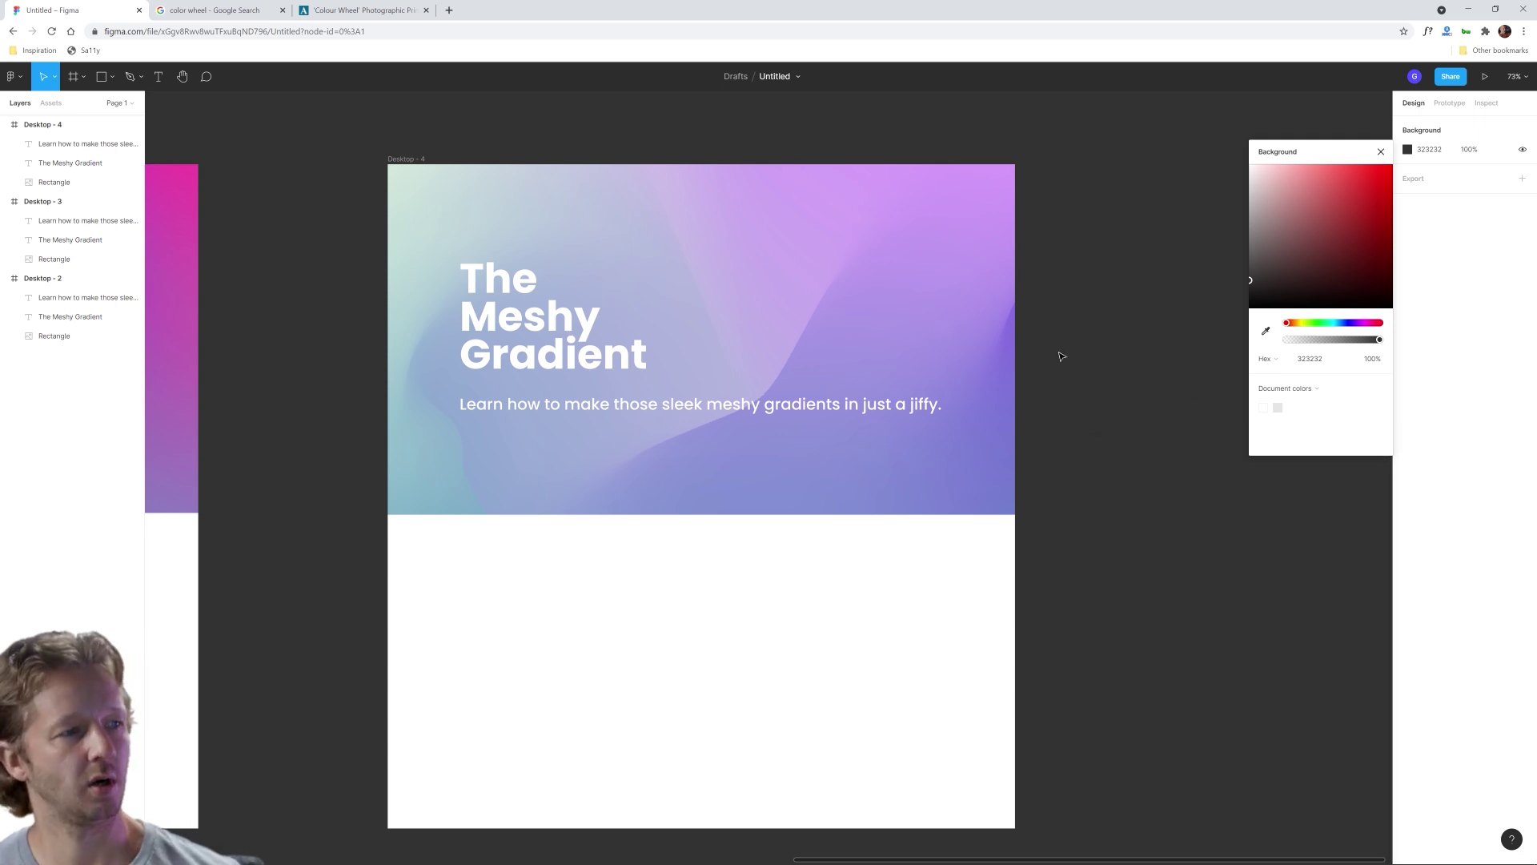
click(490, 354)
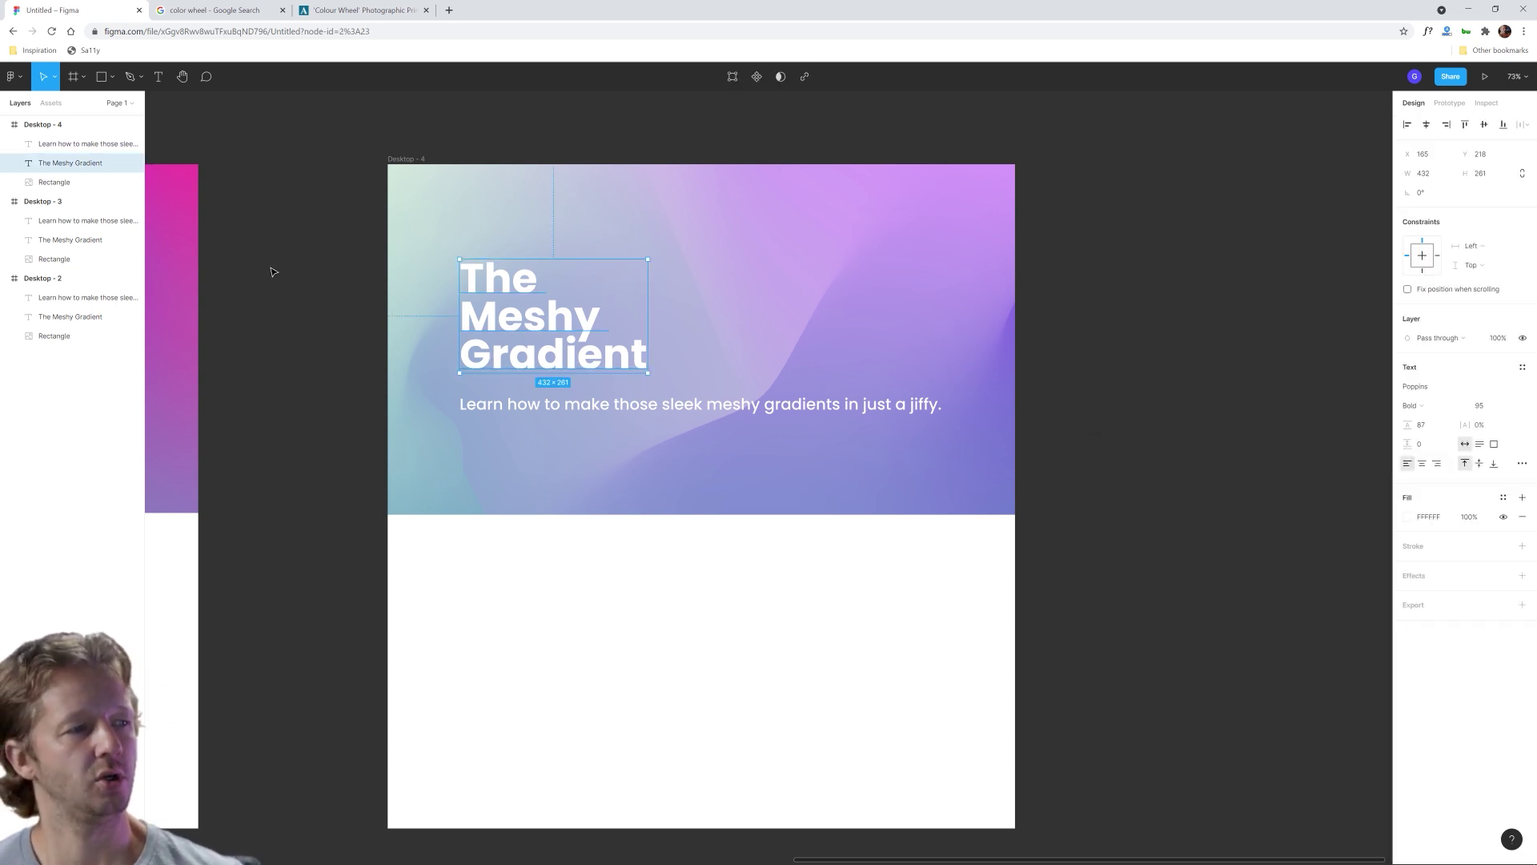
Step: Run Stark Check Contrast on The Meshy Gradient heading and move its window nearer
click(293, 281)
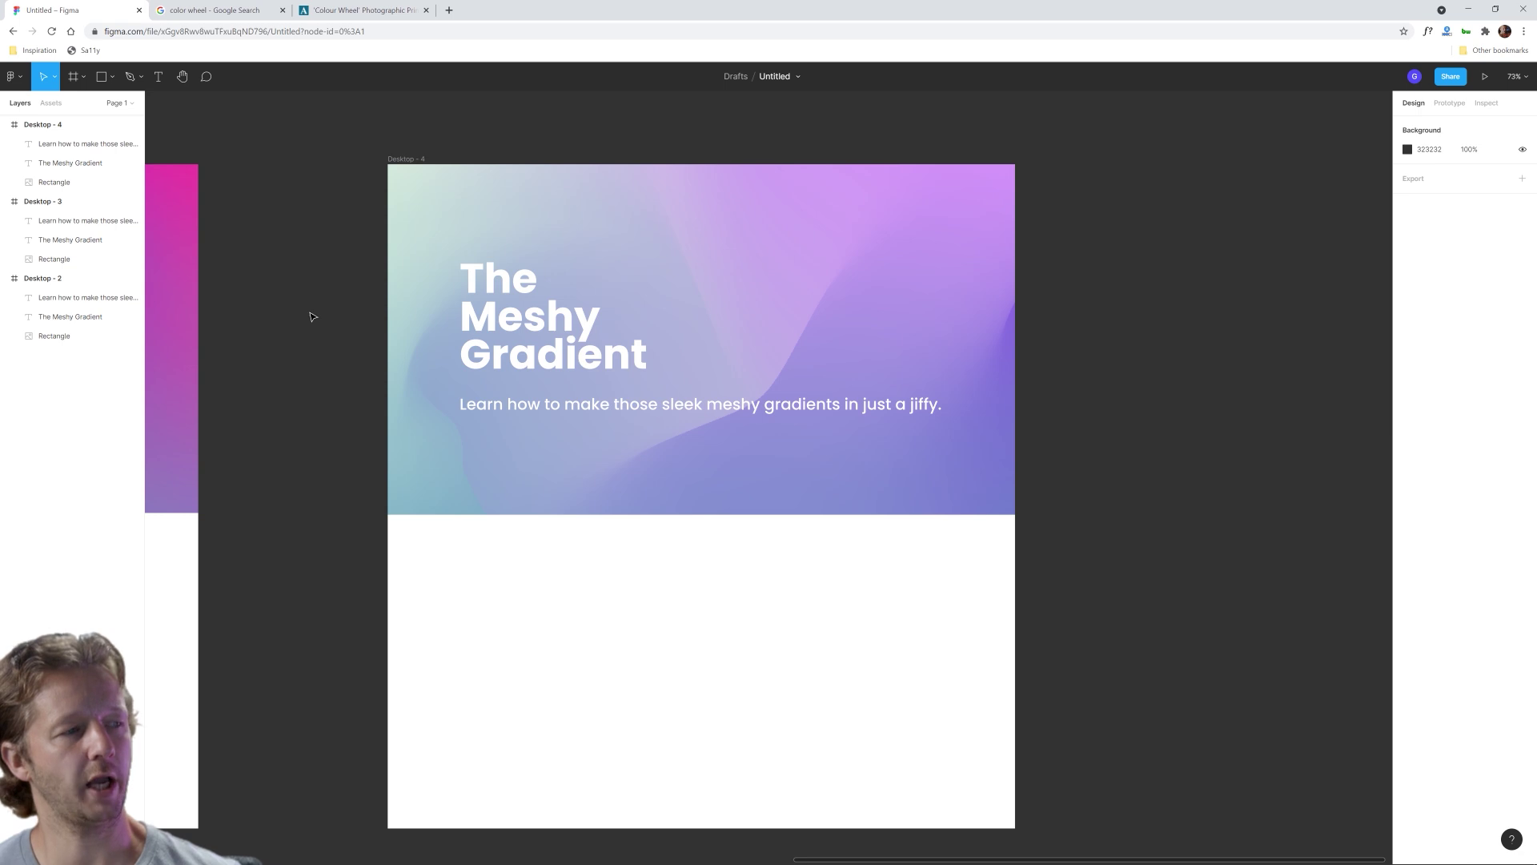
right_click(320, 296)
click(343, 250)
click(563, 318)
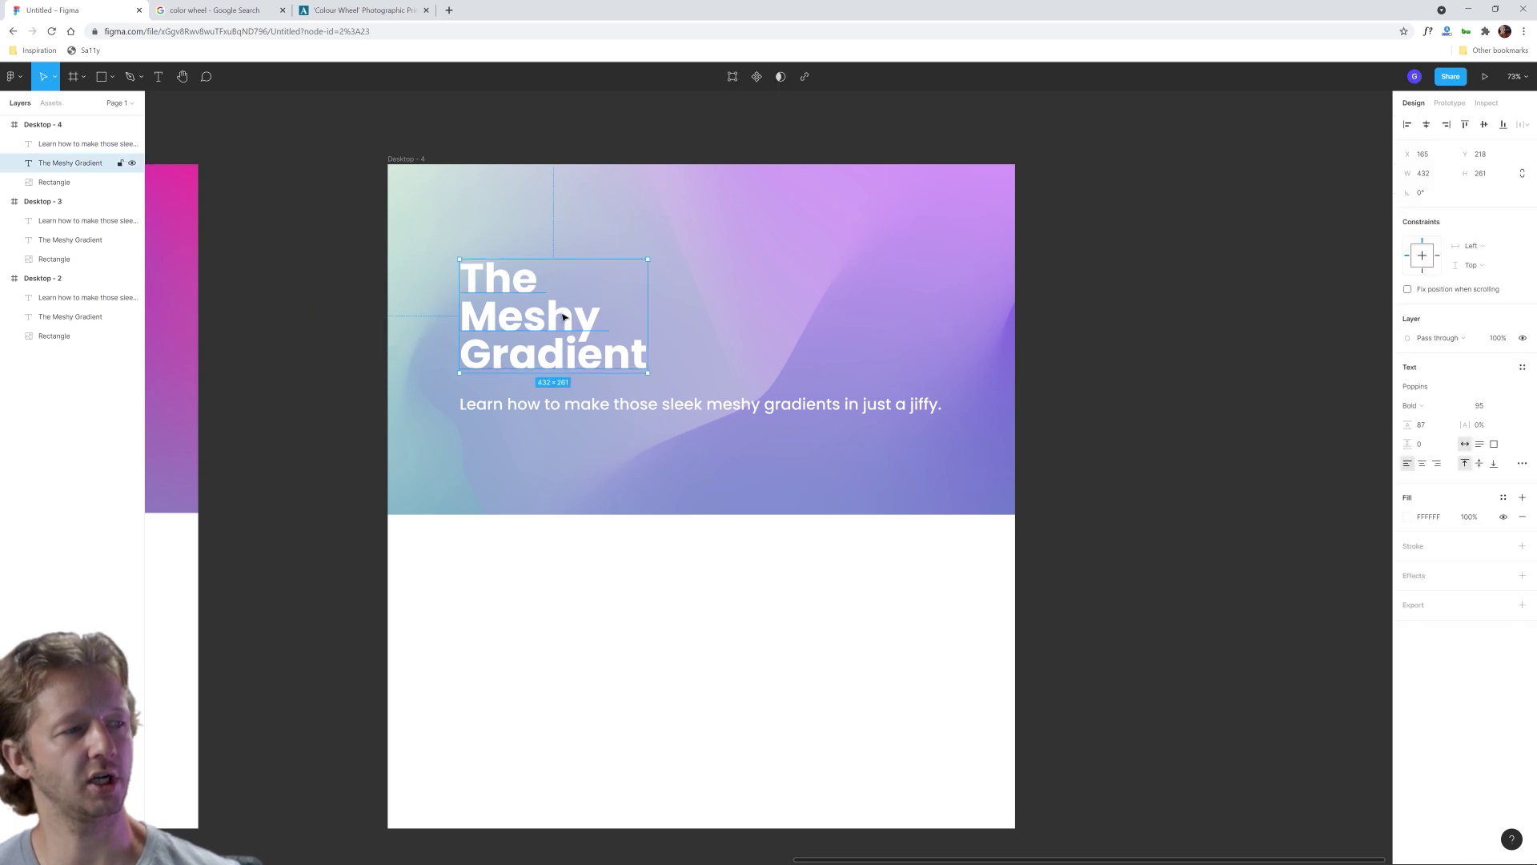
right_click(333, 346)
mouse_move(353, 384)
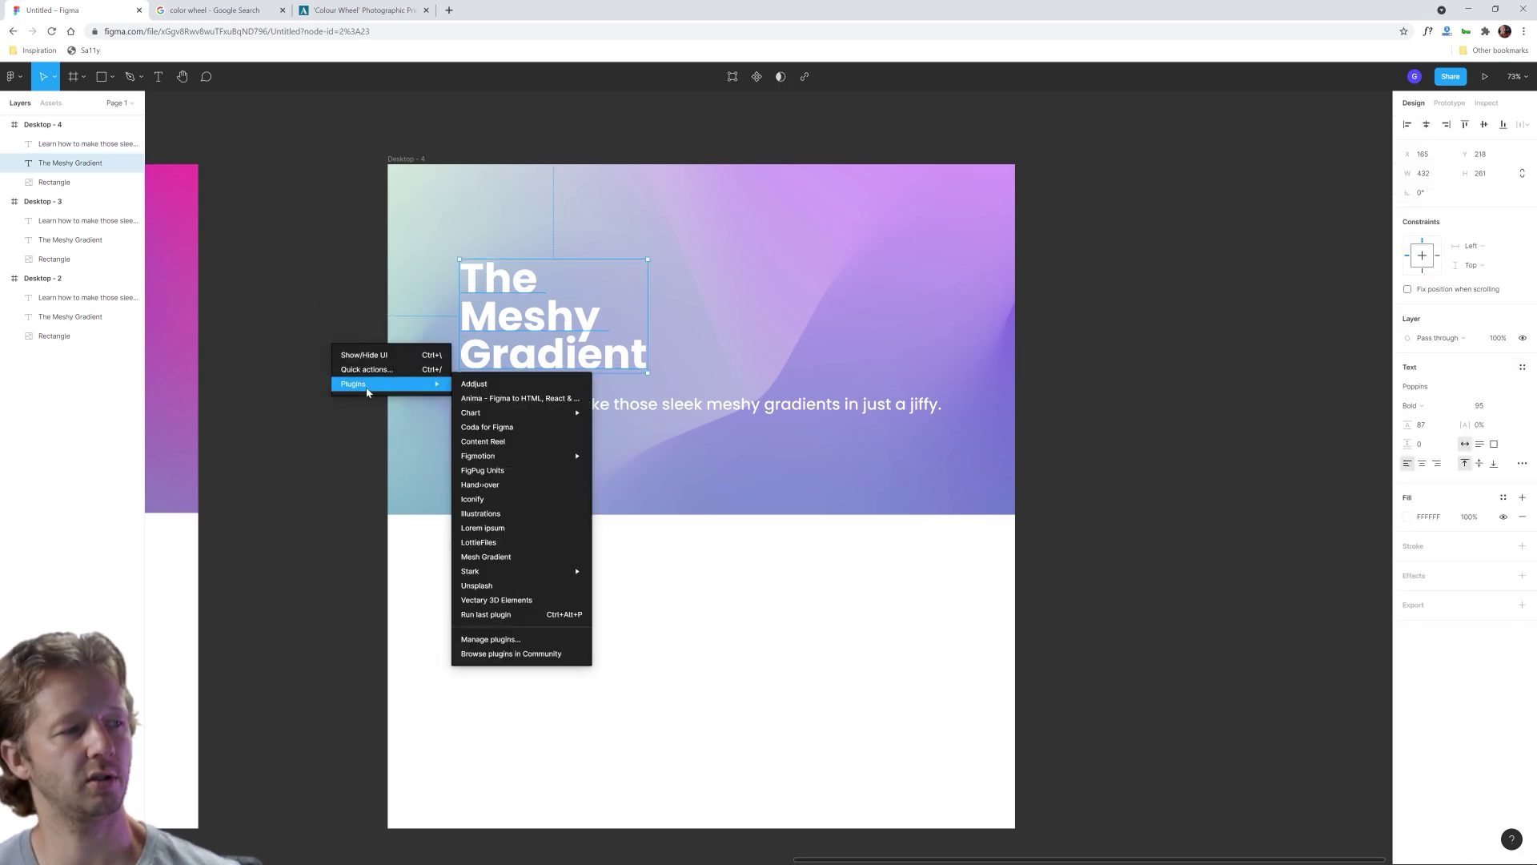
mouse_move(524, 571)
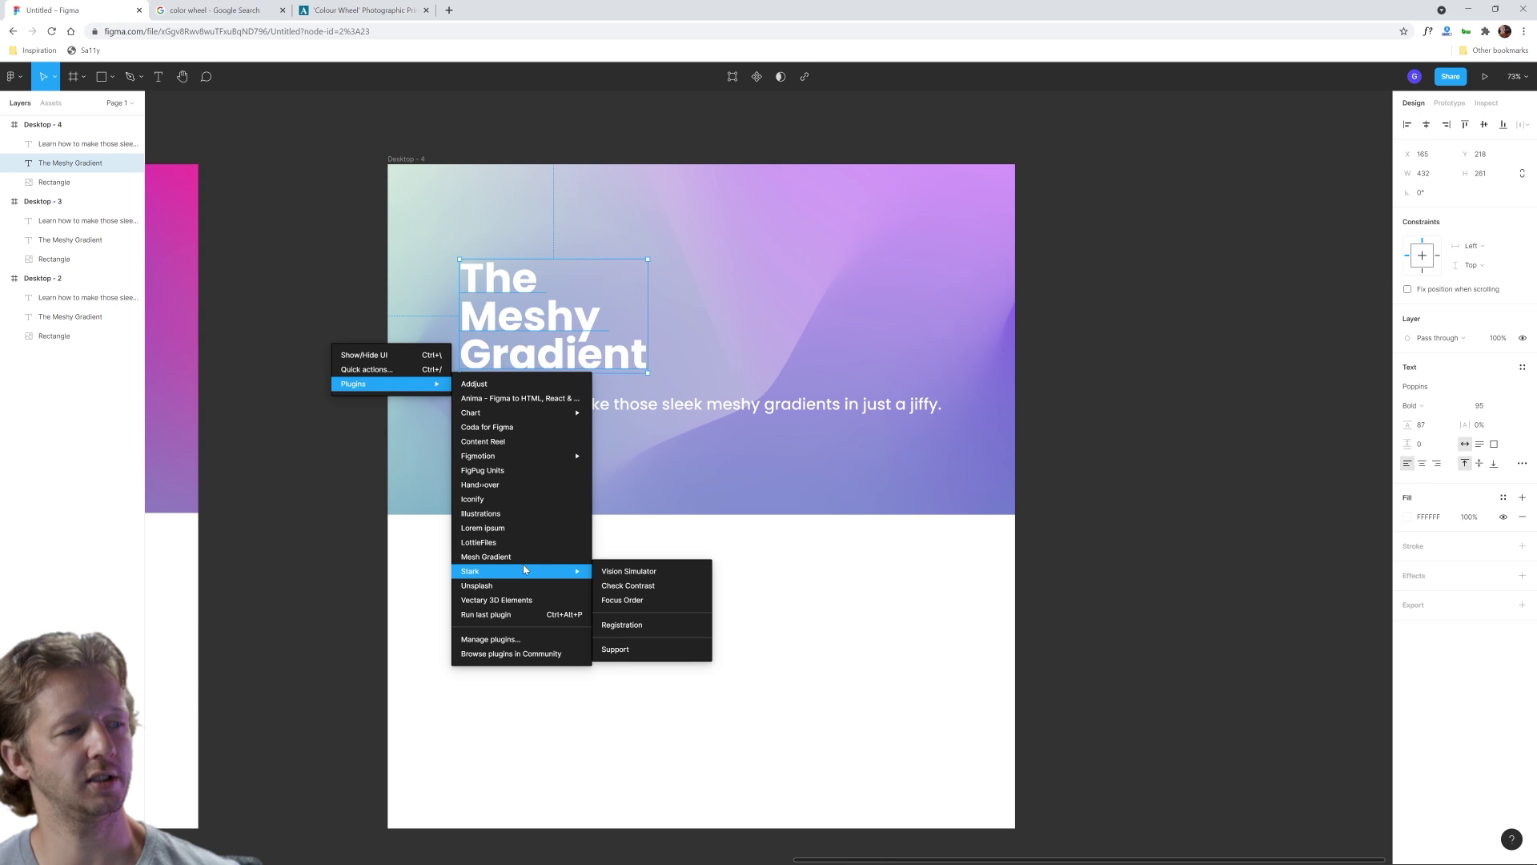
click(629, 585)
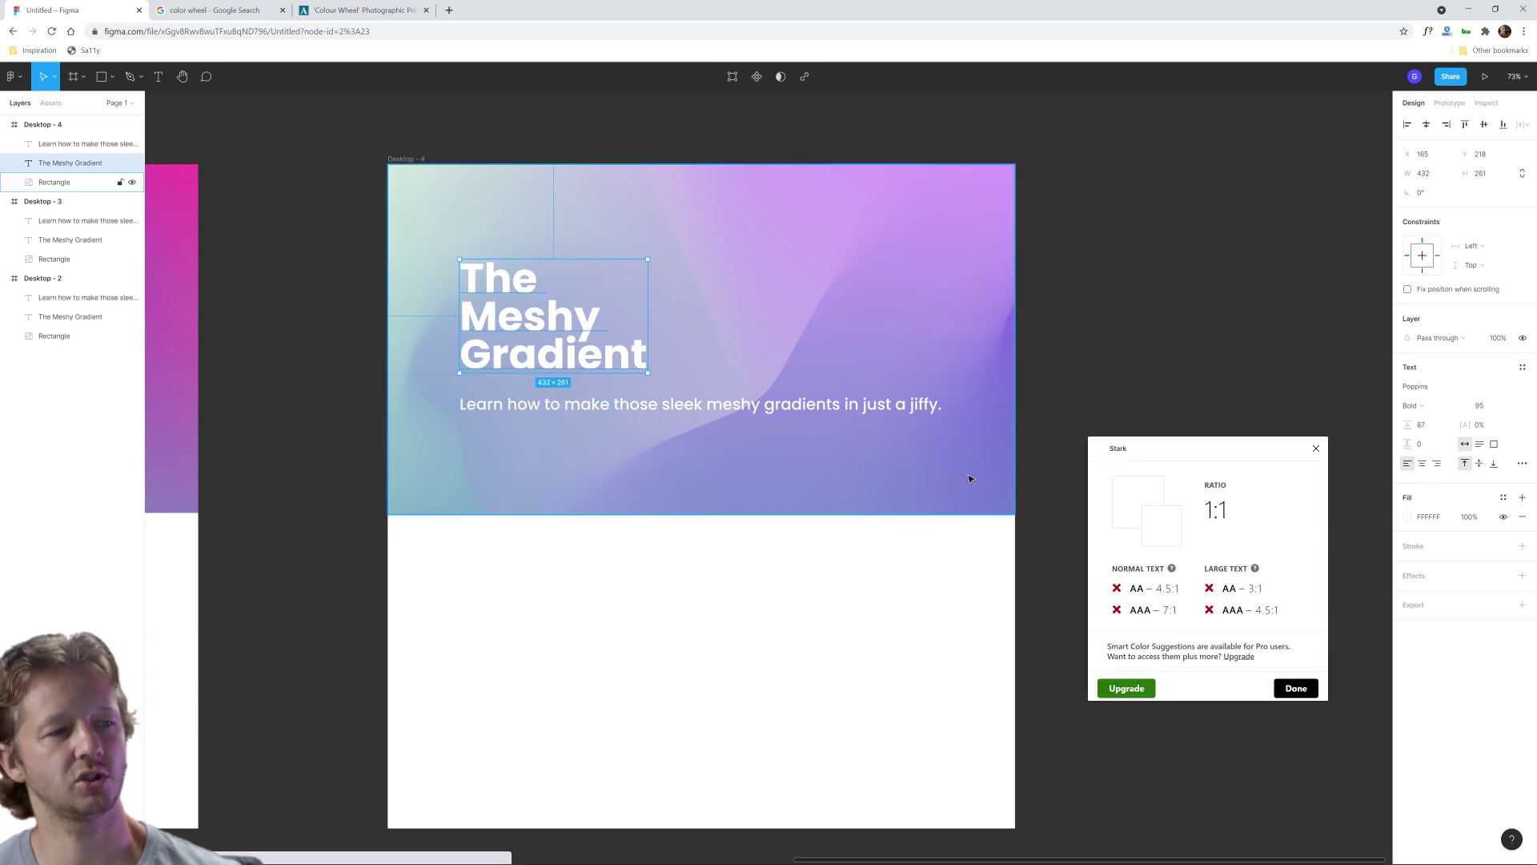
drag(1202, 452, 1066, 308)
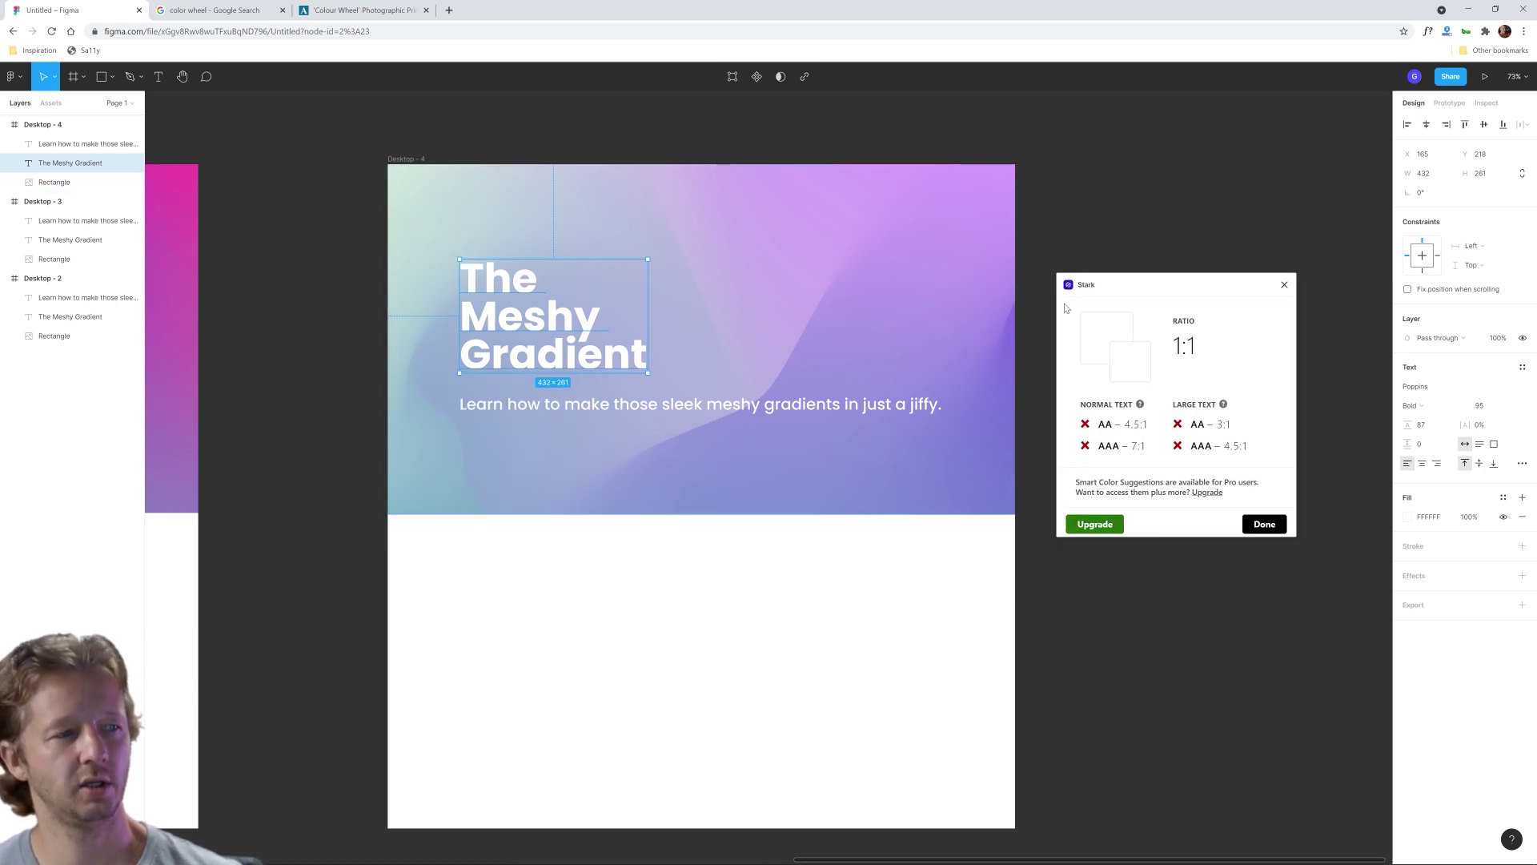
Step: Select the background rectangle; Stark reports gradients can't be contrast-checked
shift+click(660, 313)
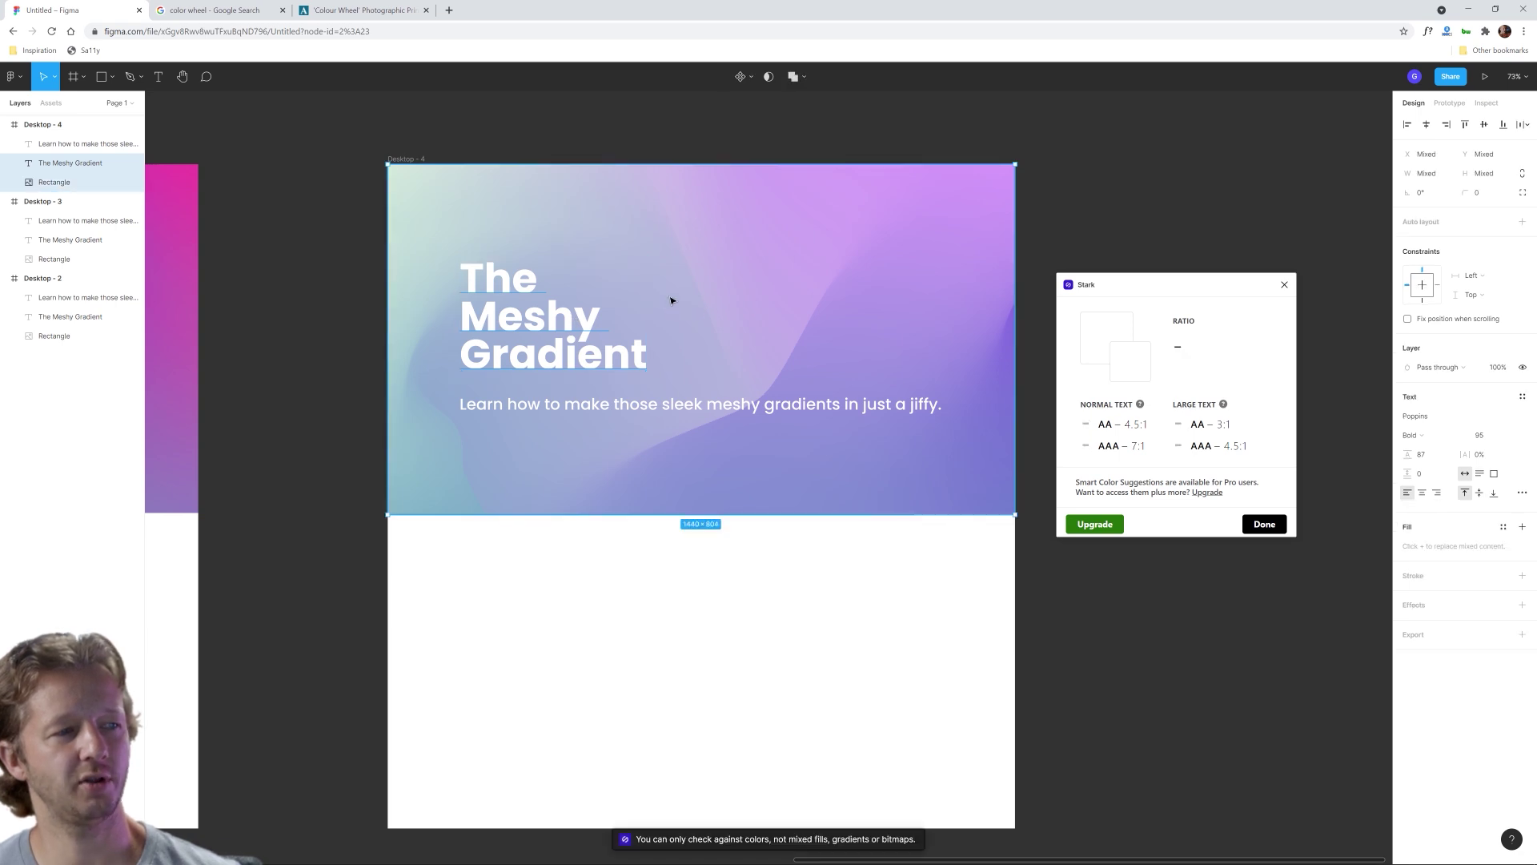
click(1075, 627)
click(573, 185)
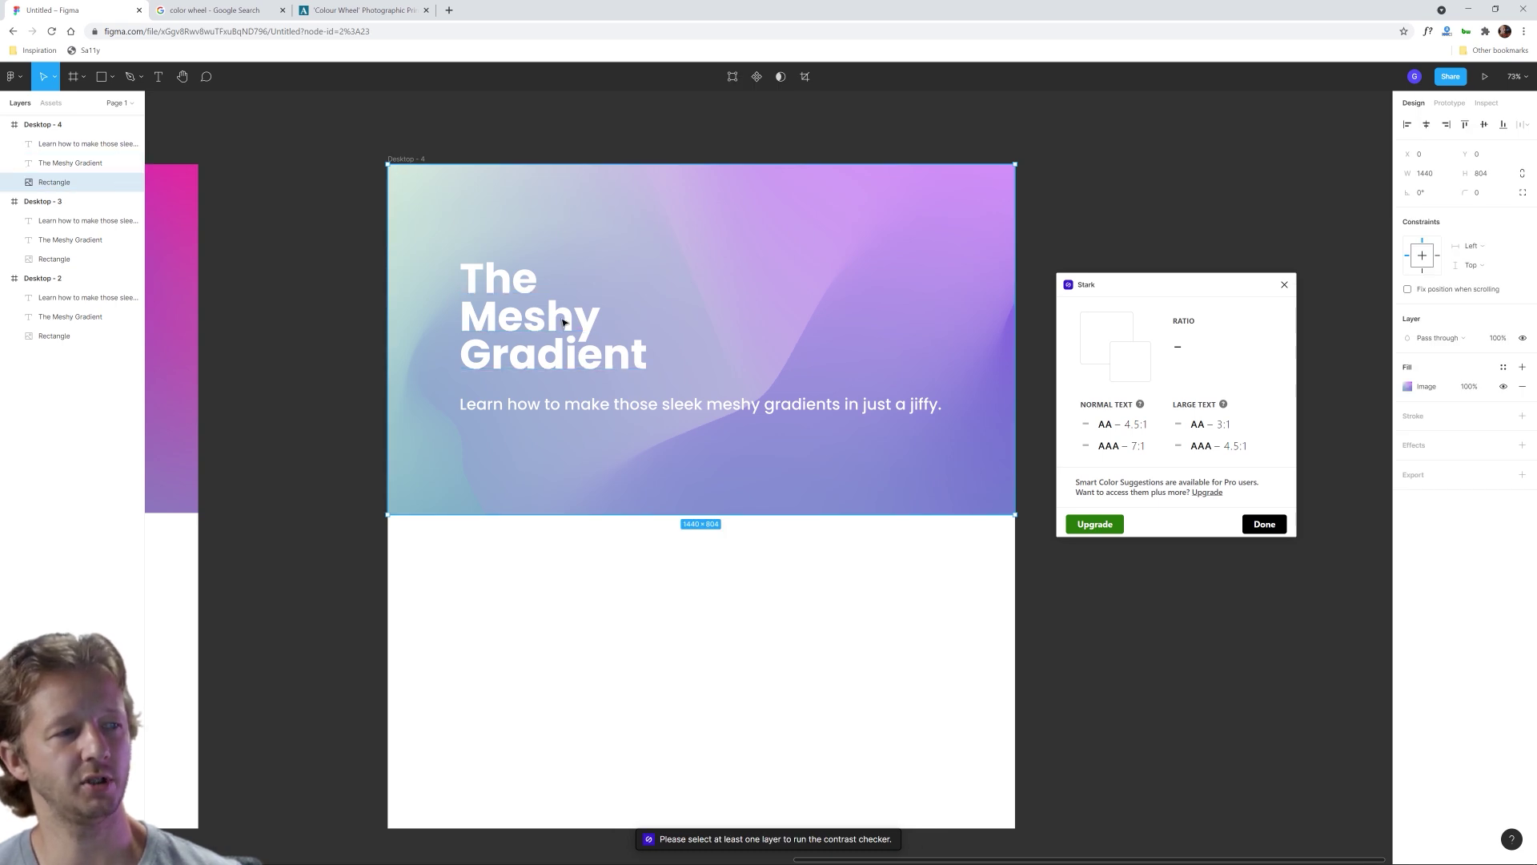
click(312, 315)
Step: Draw a small swatch below the hero, fill it with the sampled #ABB9D9, and check the white heading against it (1.96:1)
key(r)
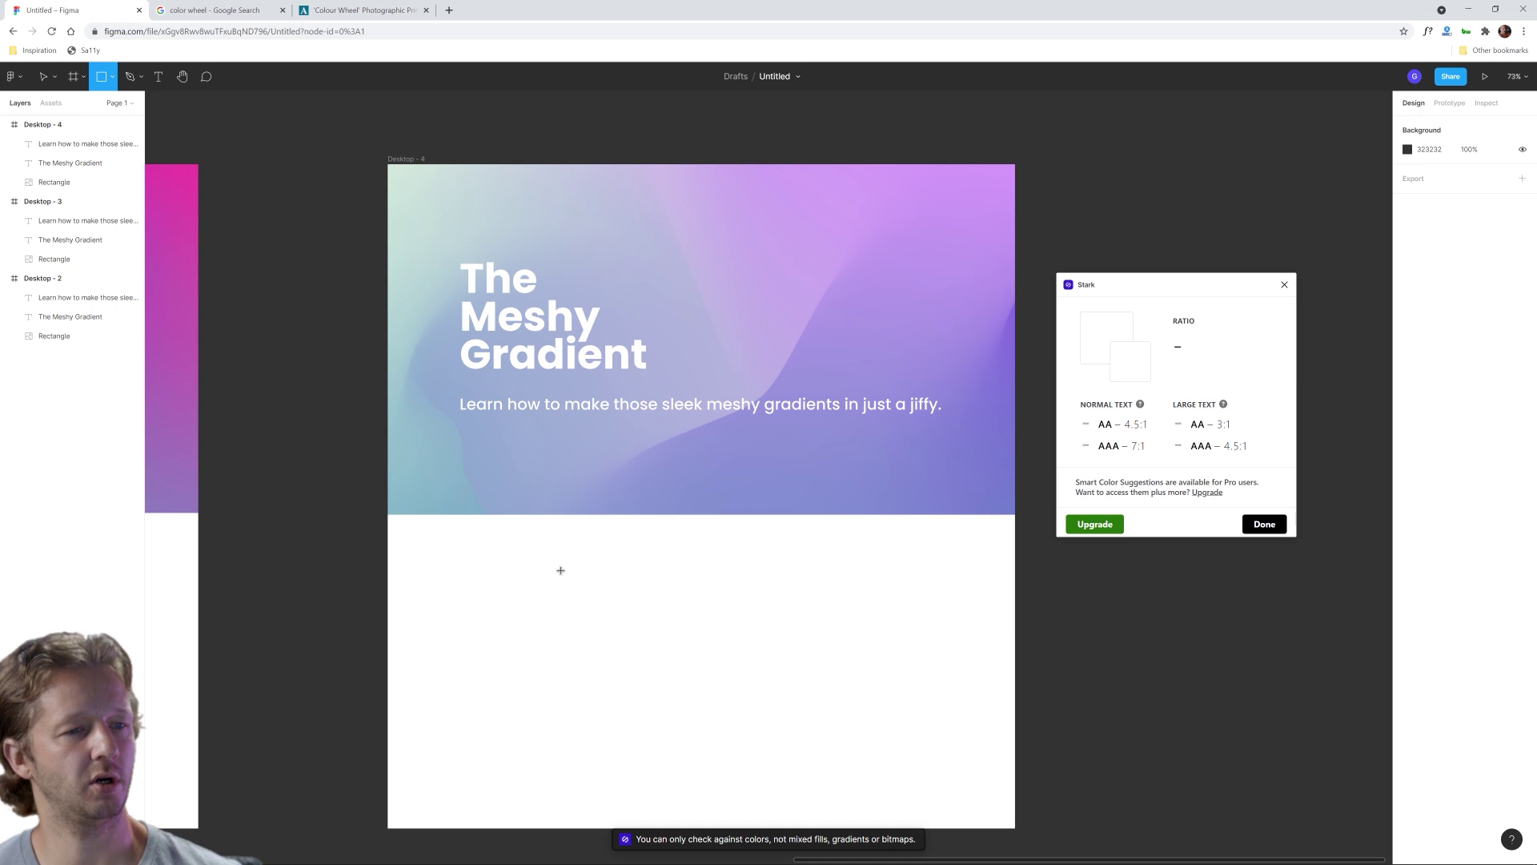
drag(554, 568, 600, 611)
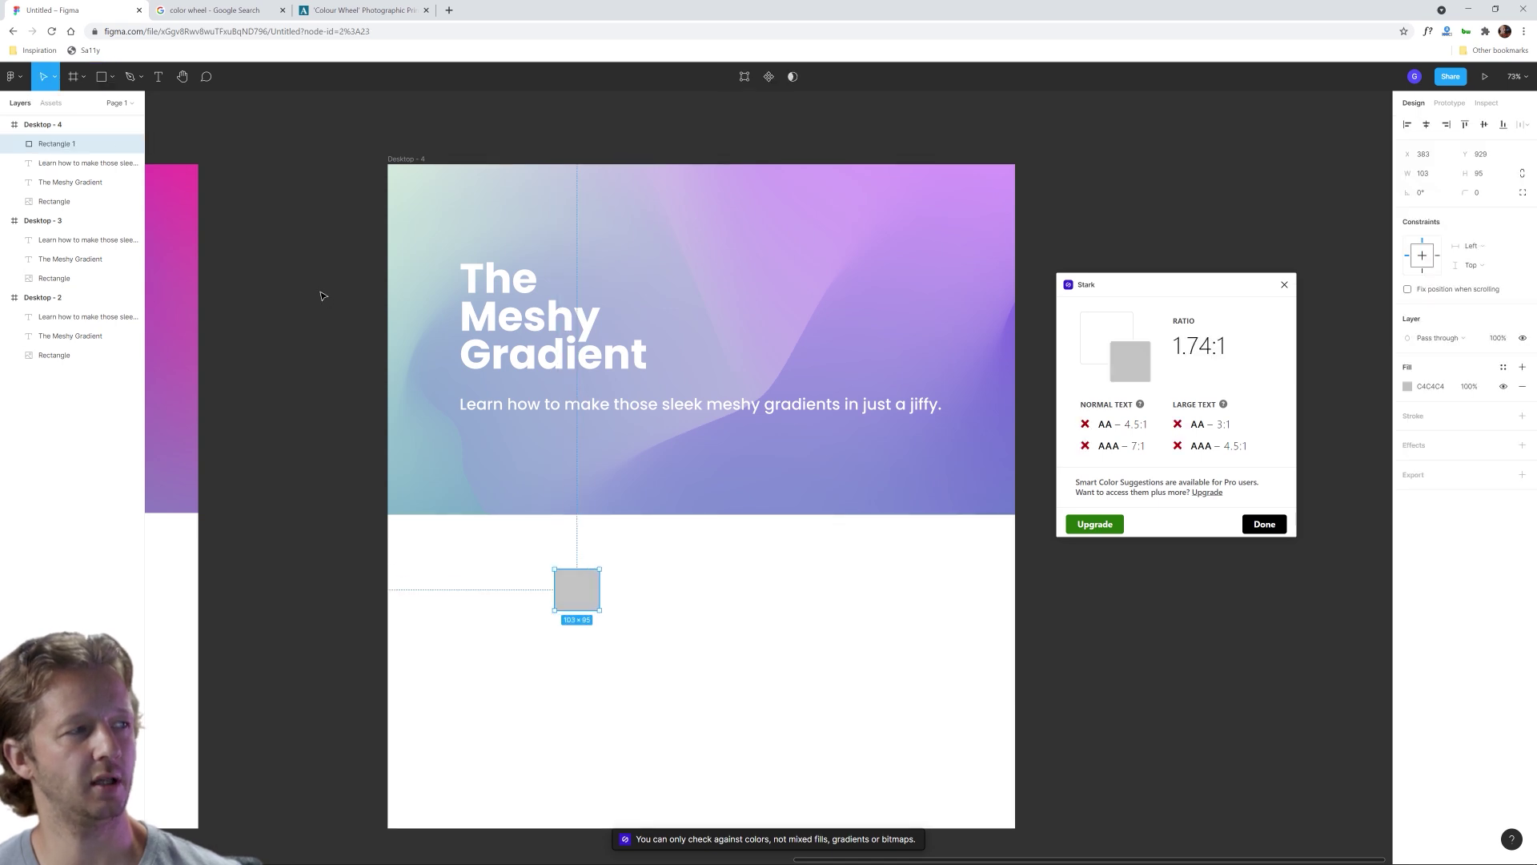
key(i)
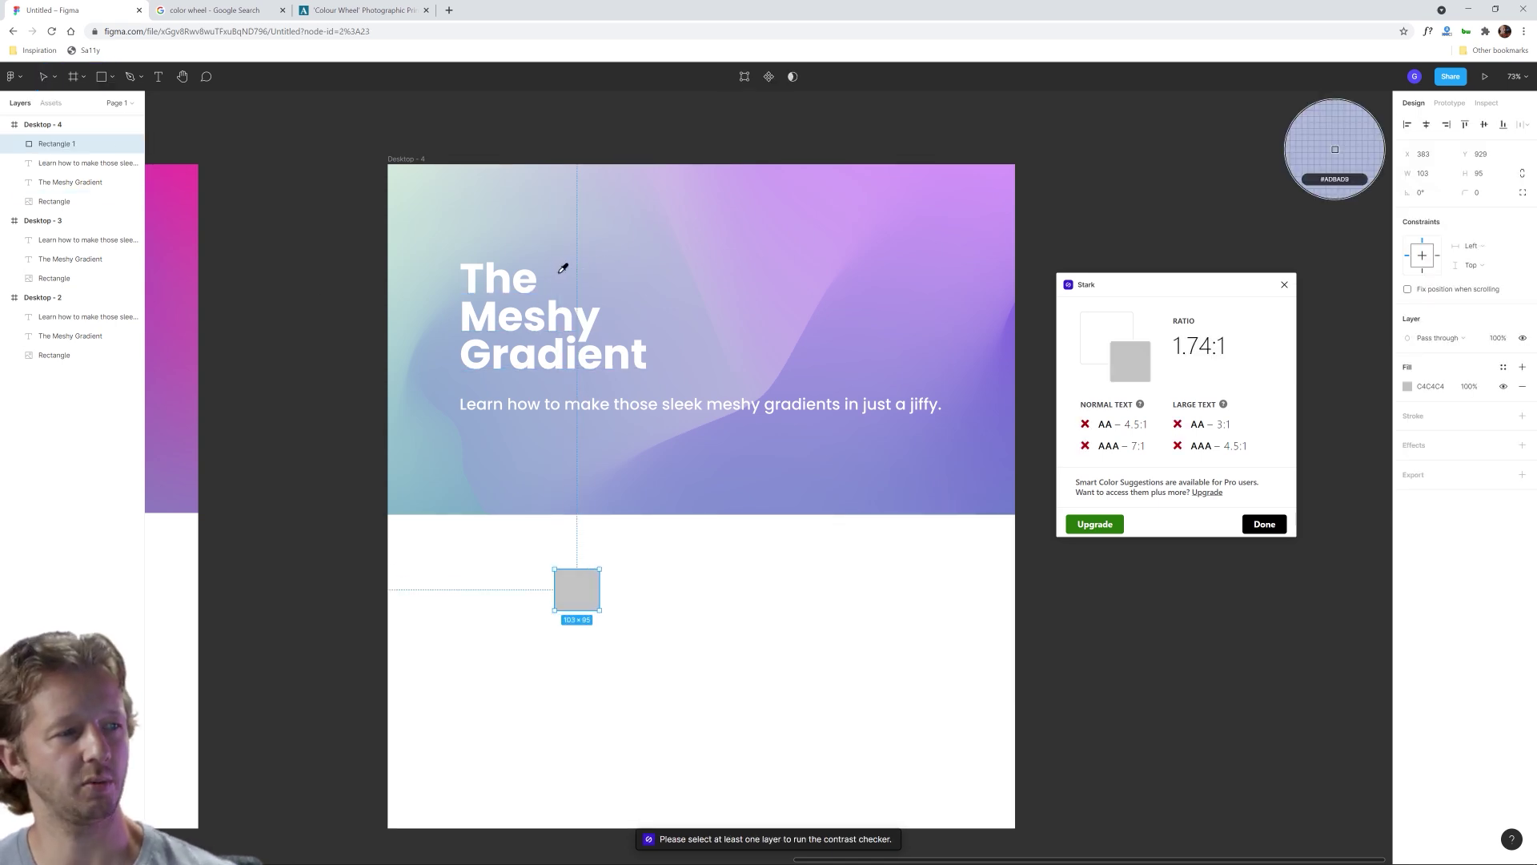
click(554, 272)
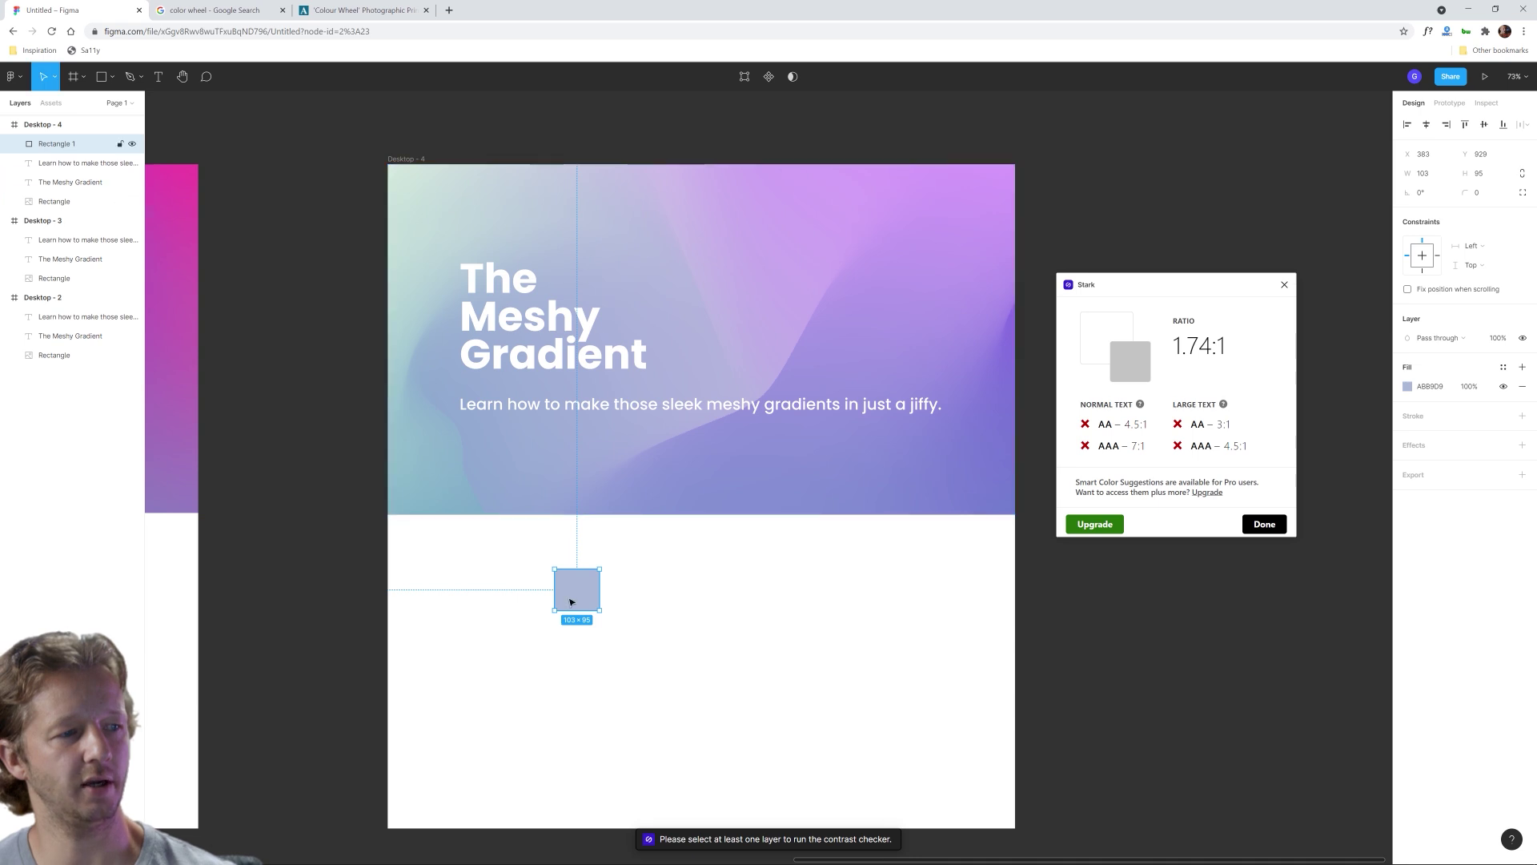
shift+click(556, 338)
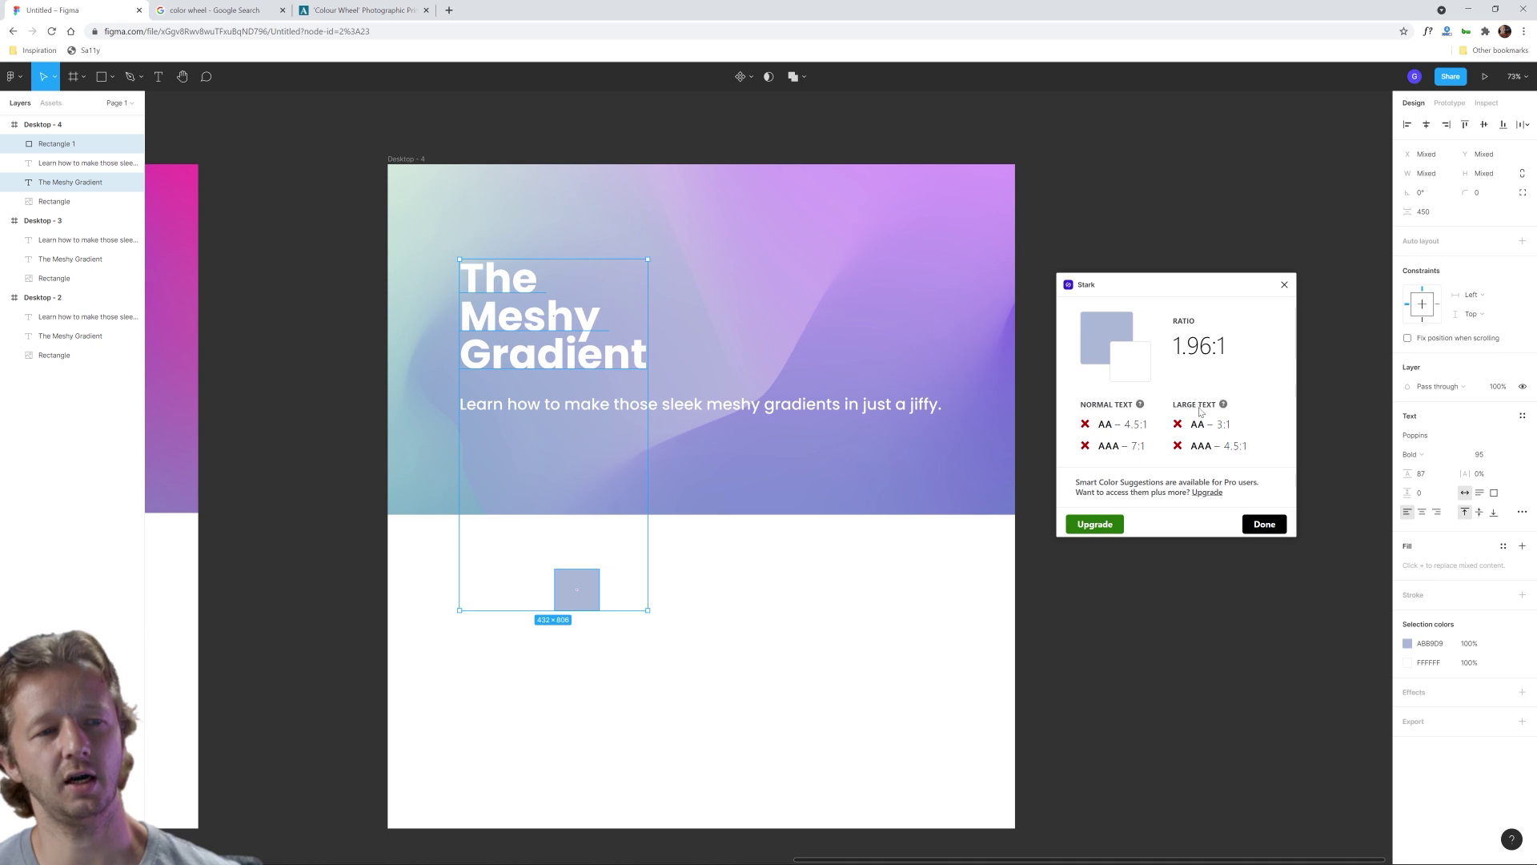
Step: Change the fill of the heading and subtitle text from white to black (000000)
click(833, 650)
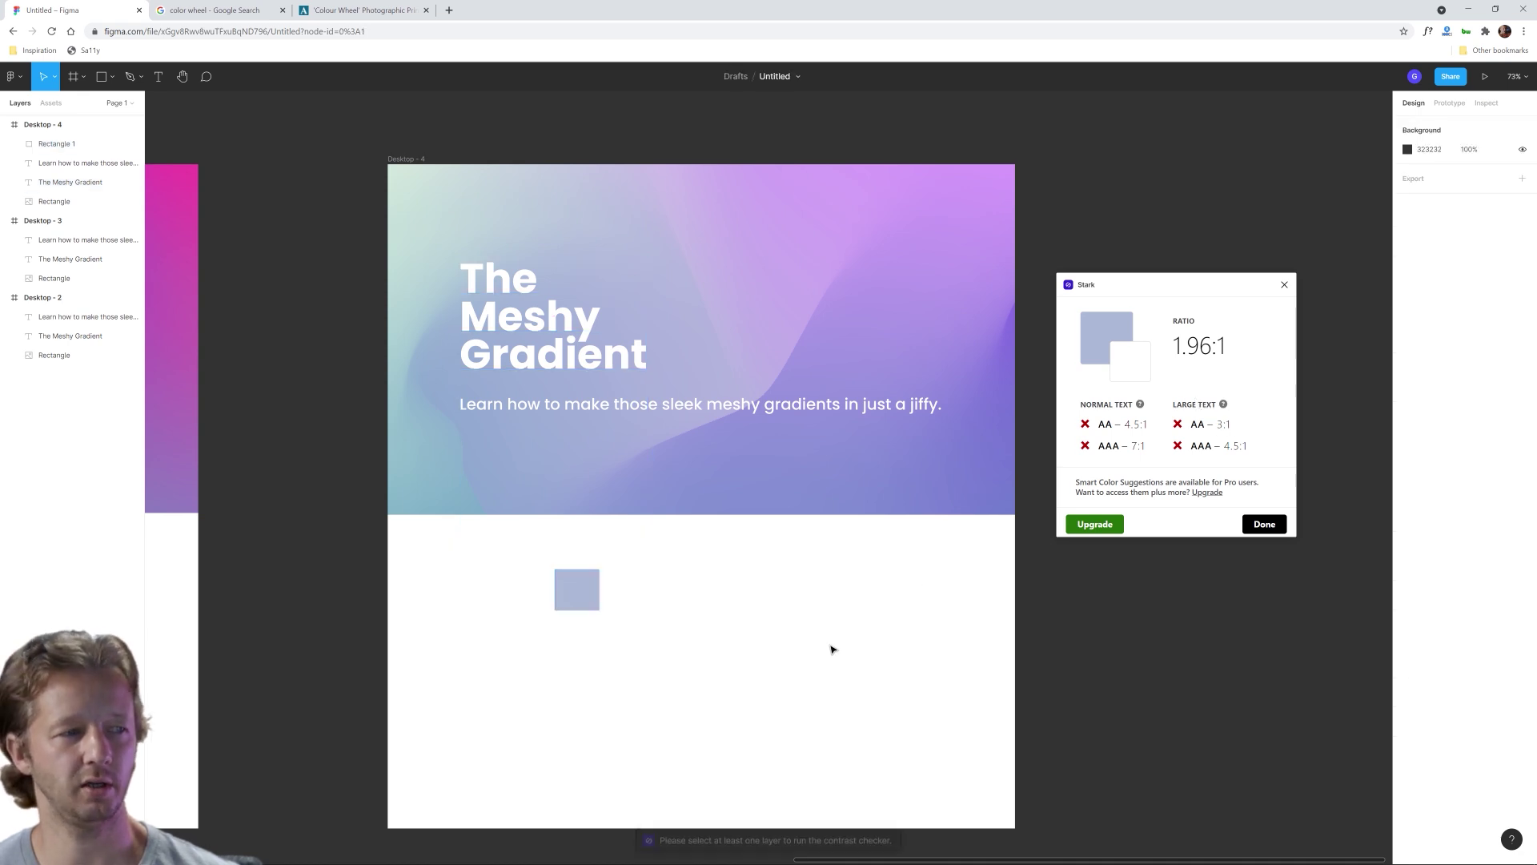
click(560, 352)
shift+click(586, 413)
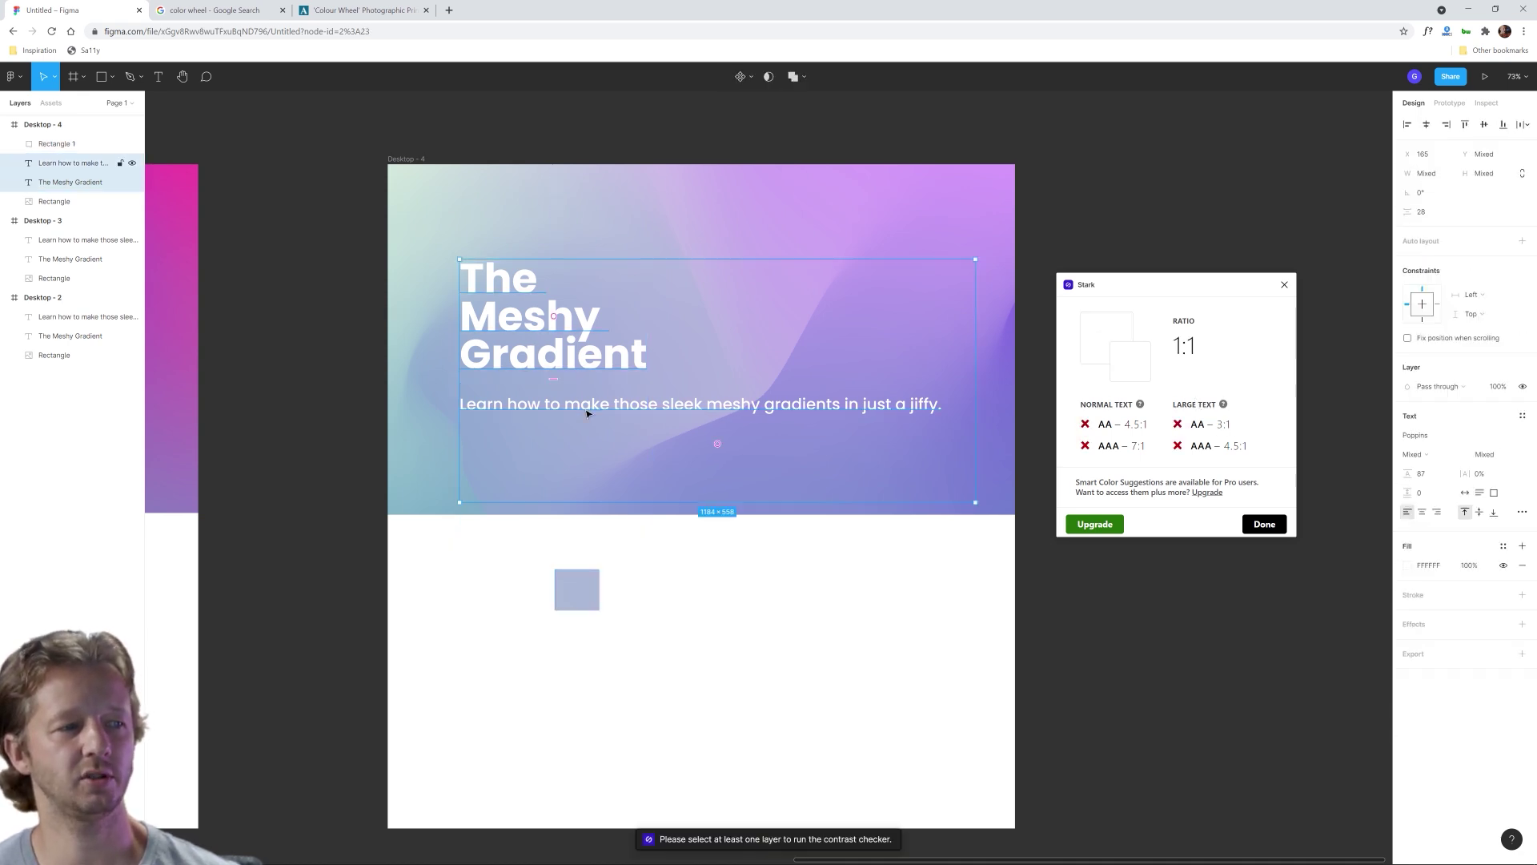
click(1407, 566)
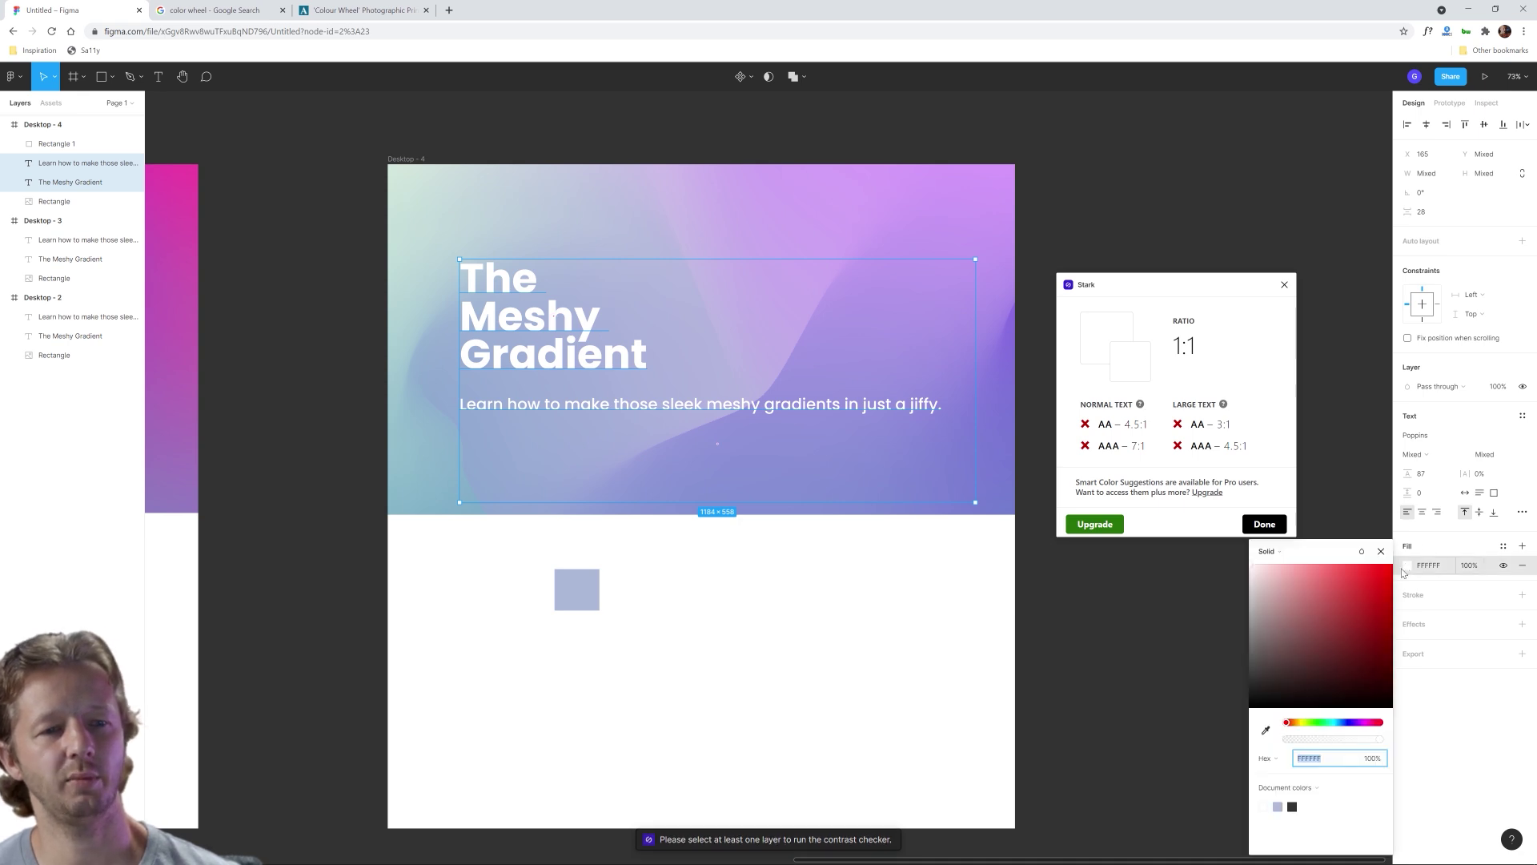
drag(1279, 689, 1223, 730)
click(784, 698)
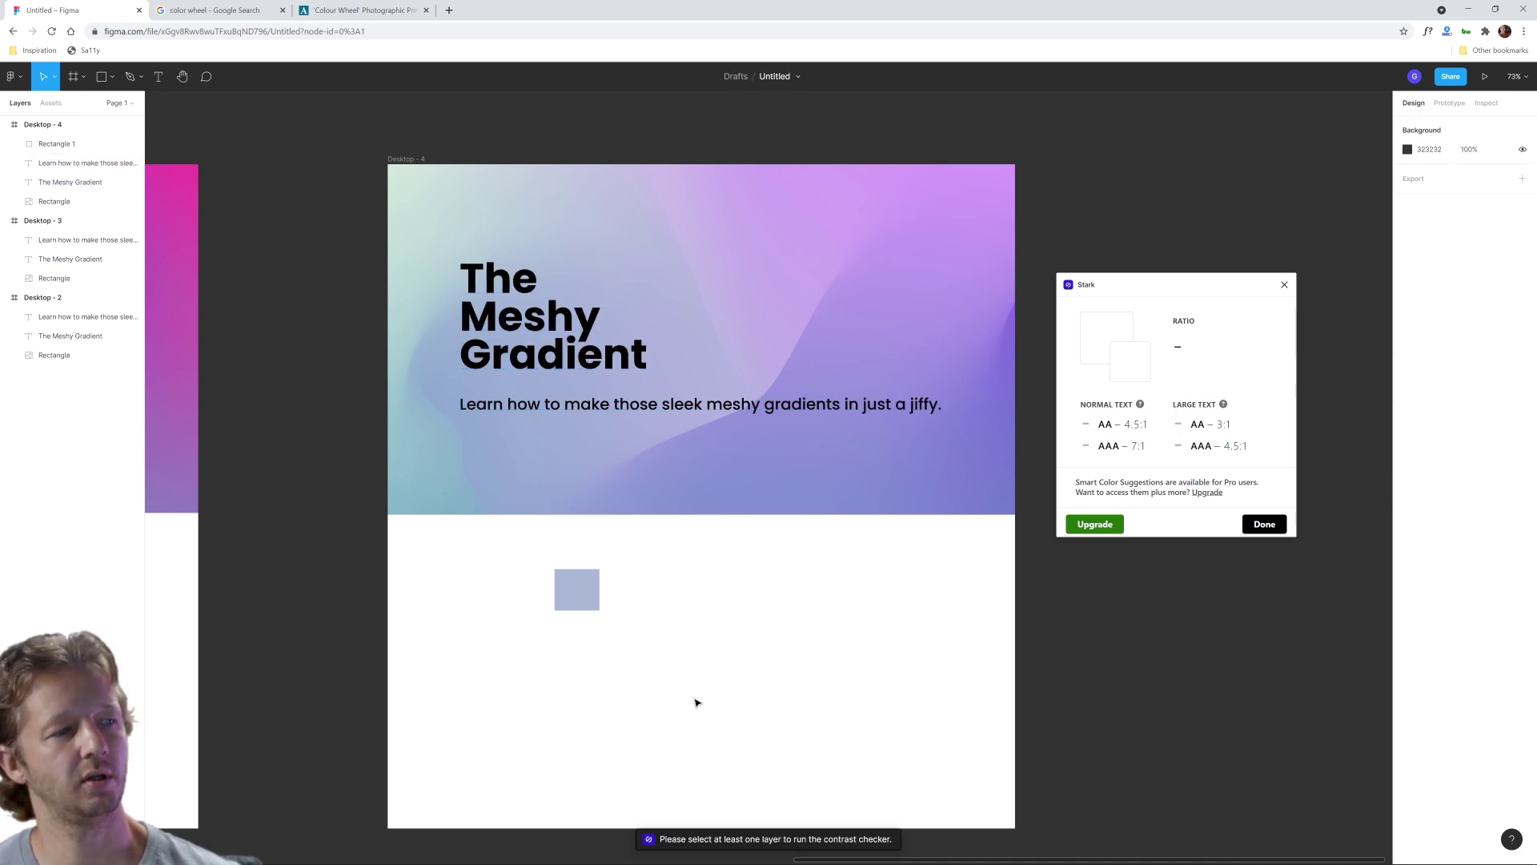
Step: Set the subtitle to size 29 with Auto line height, narrowed to wrap onto two lines
click(672, 408)
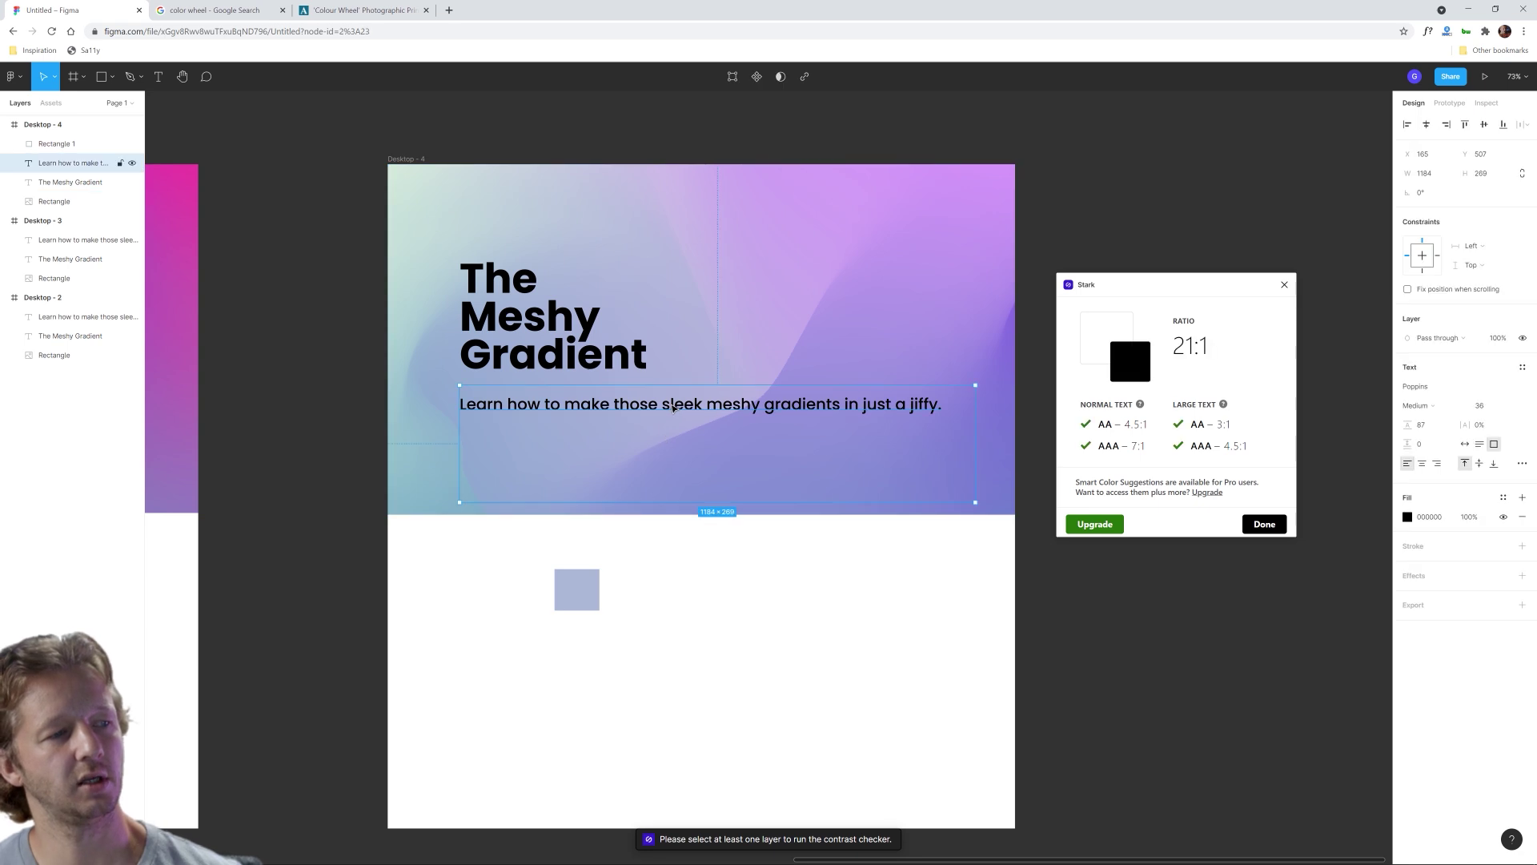
click(1480, 405)
key(Down)
key(Down)
key(Down)
key(Down)
key(Down)
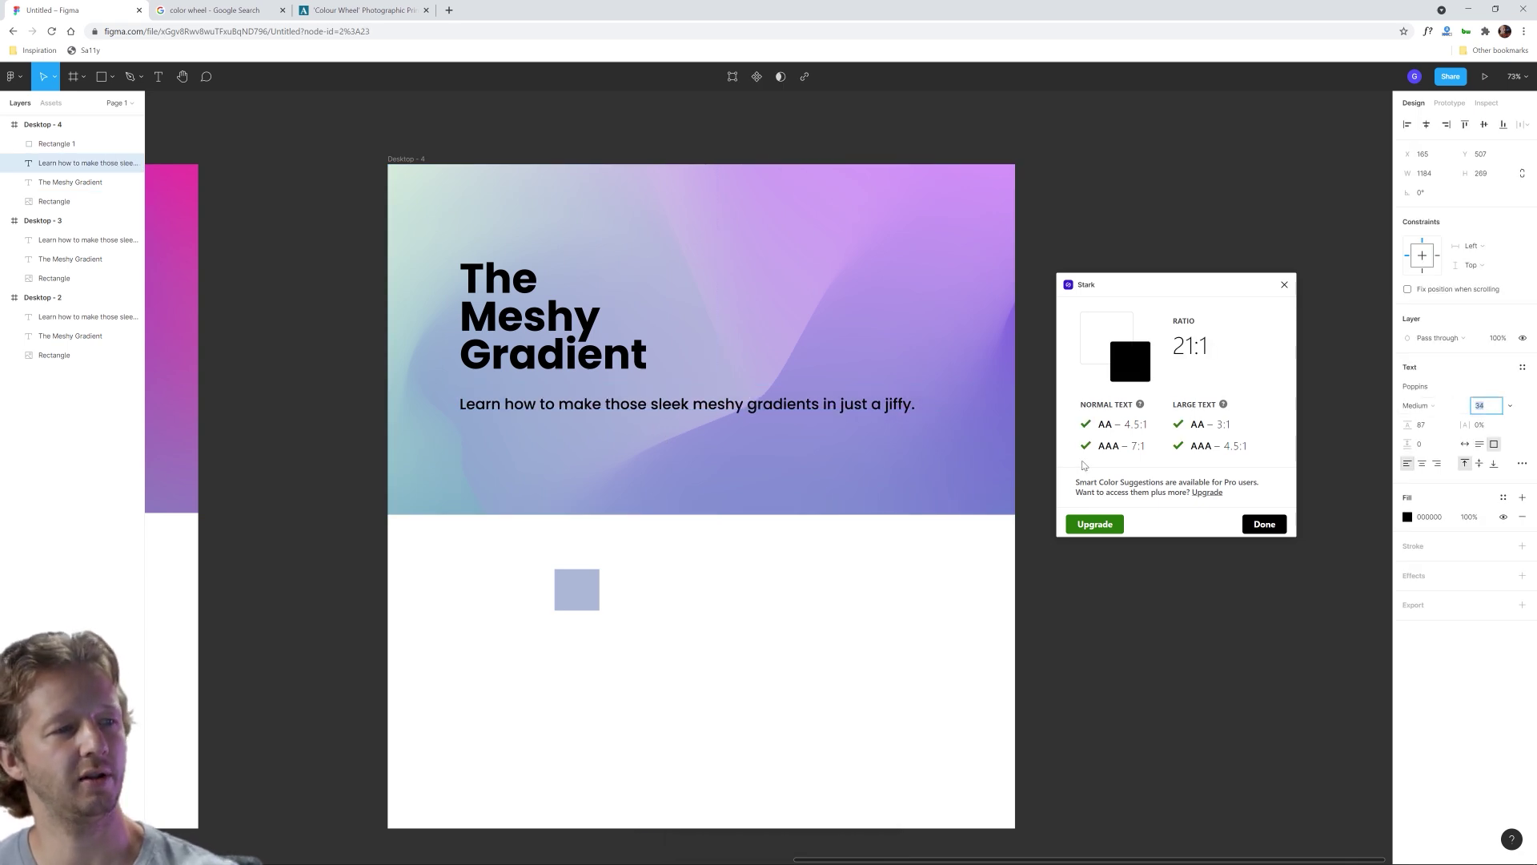
key(Down)
key(Down)
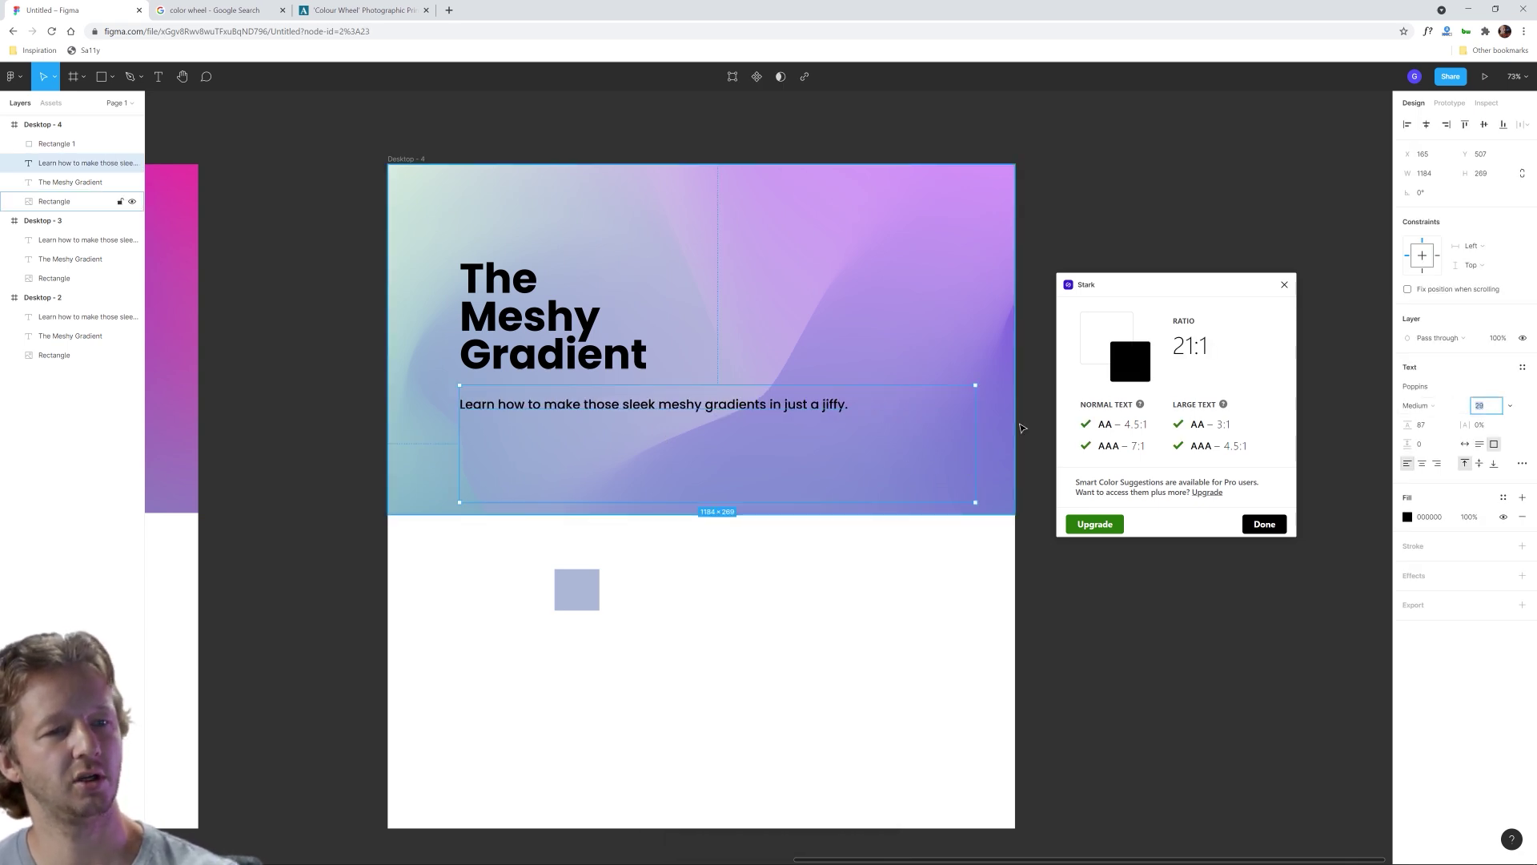
drag(975, 425, 742, 426)
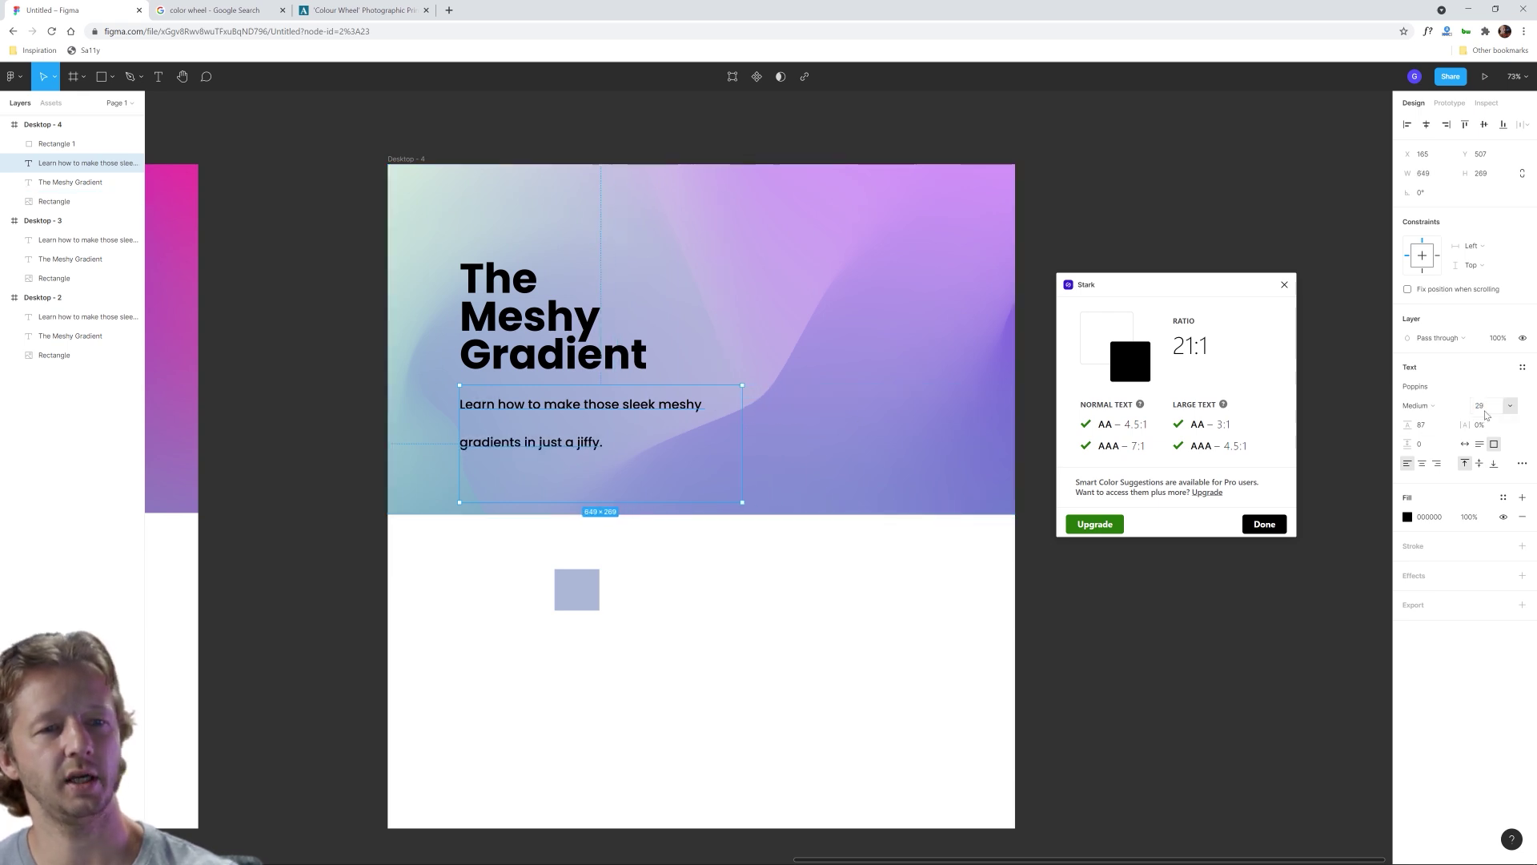
click(1431, 428)
text(aut)
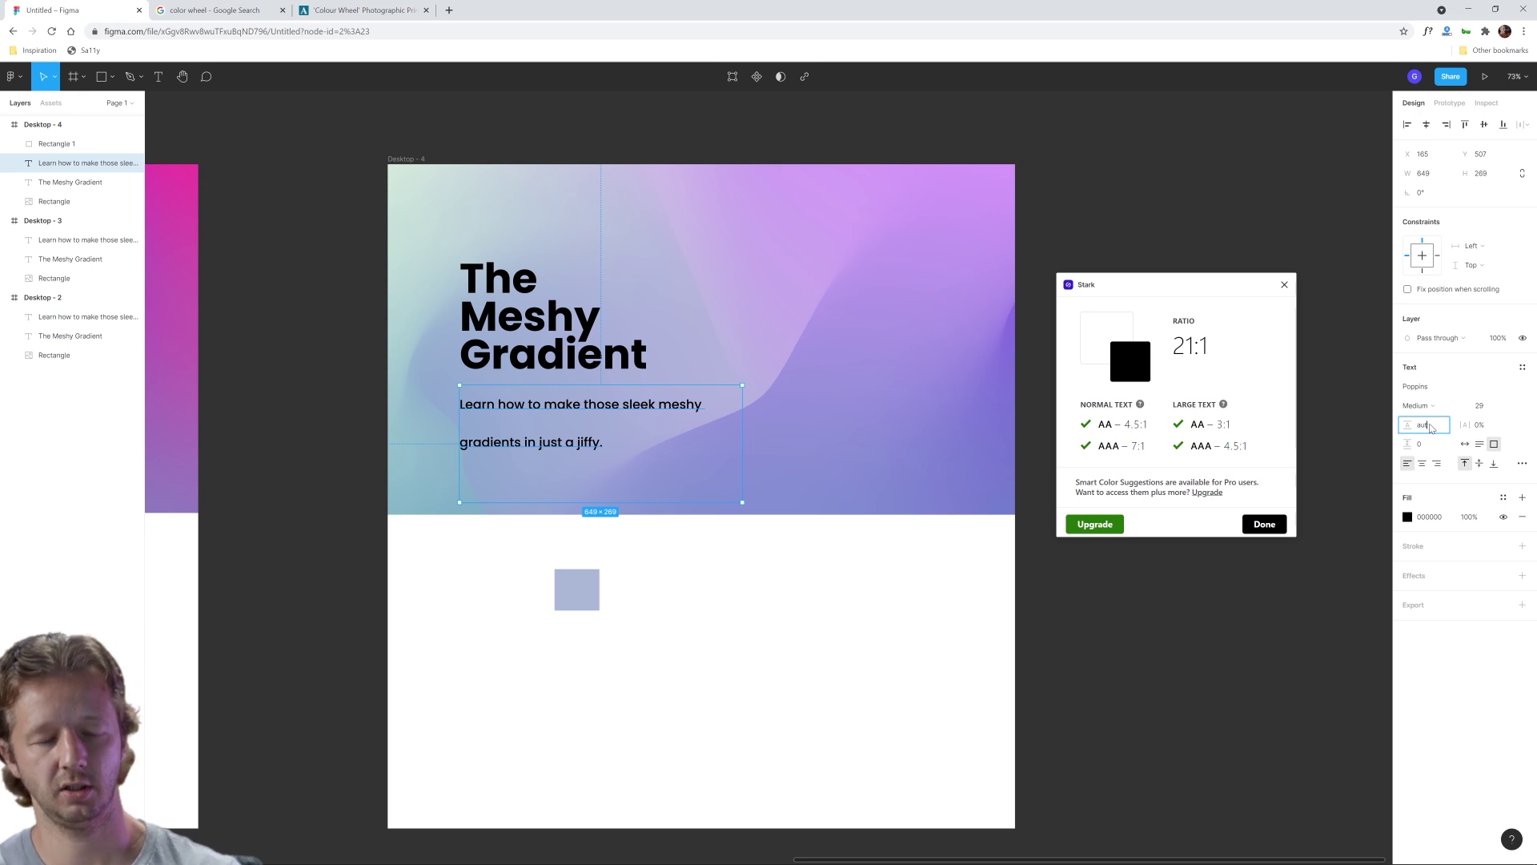
text(o)
key(Return)
Step: Nudge the subtitle slightly lower and check the black heading against the swatch (10.67:1)
drag(571, 413, 570, 421)
click(762, 635)
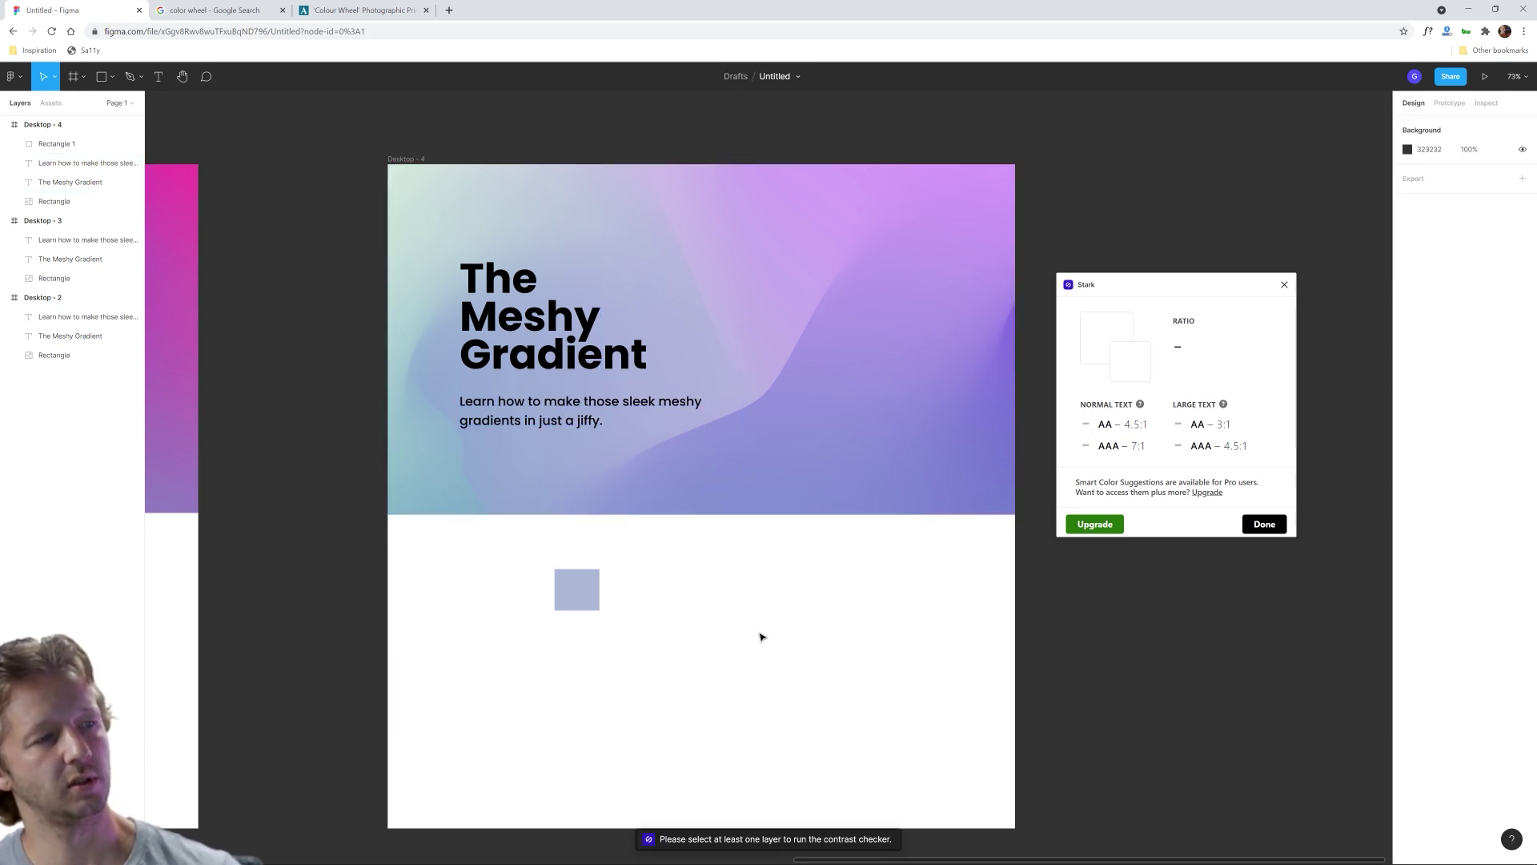
click(555, 324)
shift+click(576, 590)
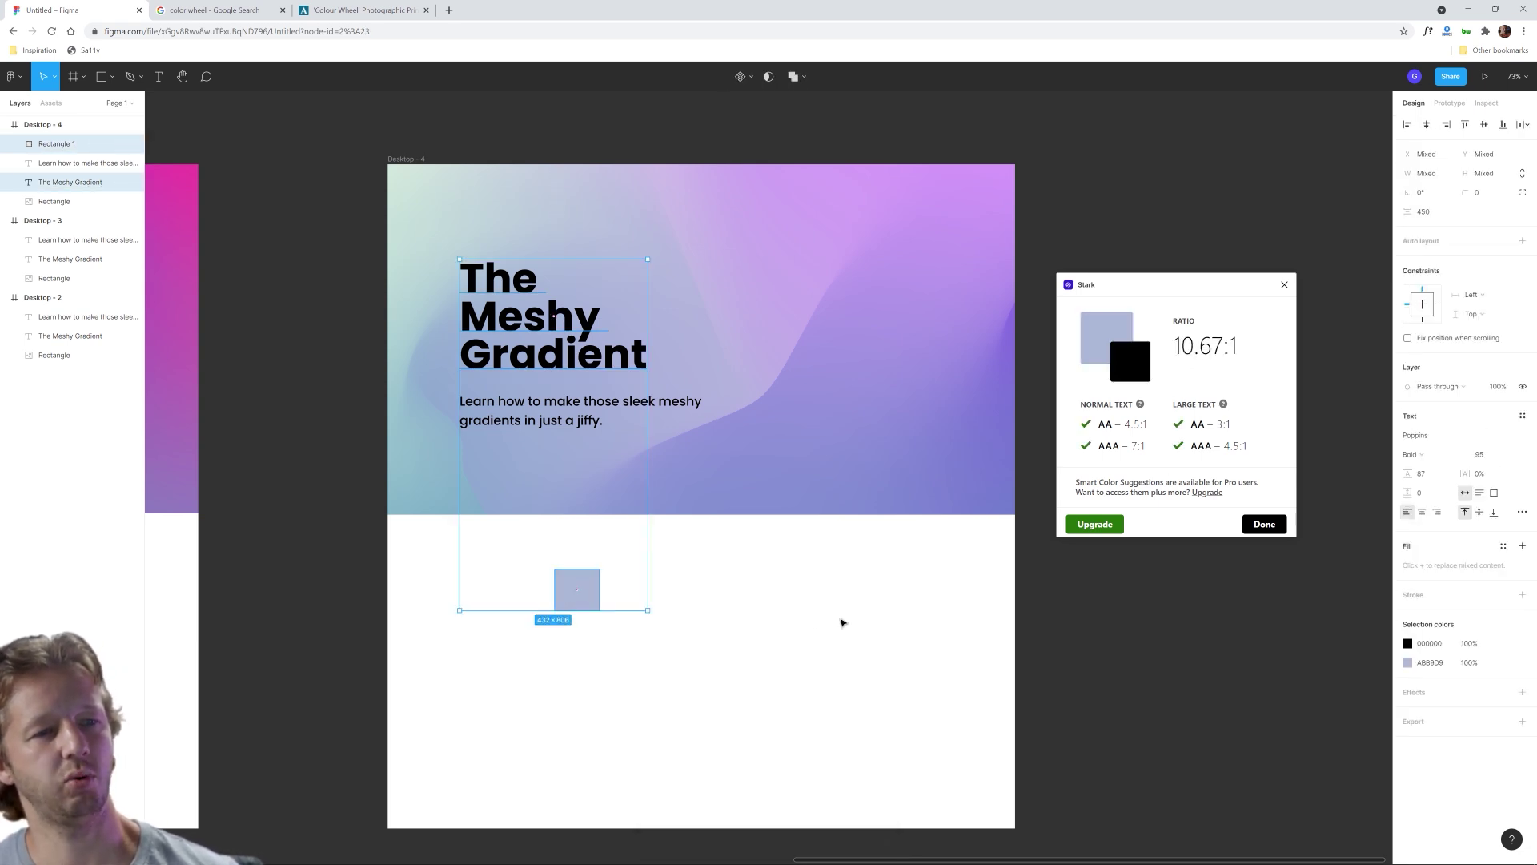
click(788, 639)
Step: Close the Stark checker, bring all three hero frames into view, and select the sample swatch
click(1284, 285)
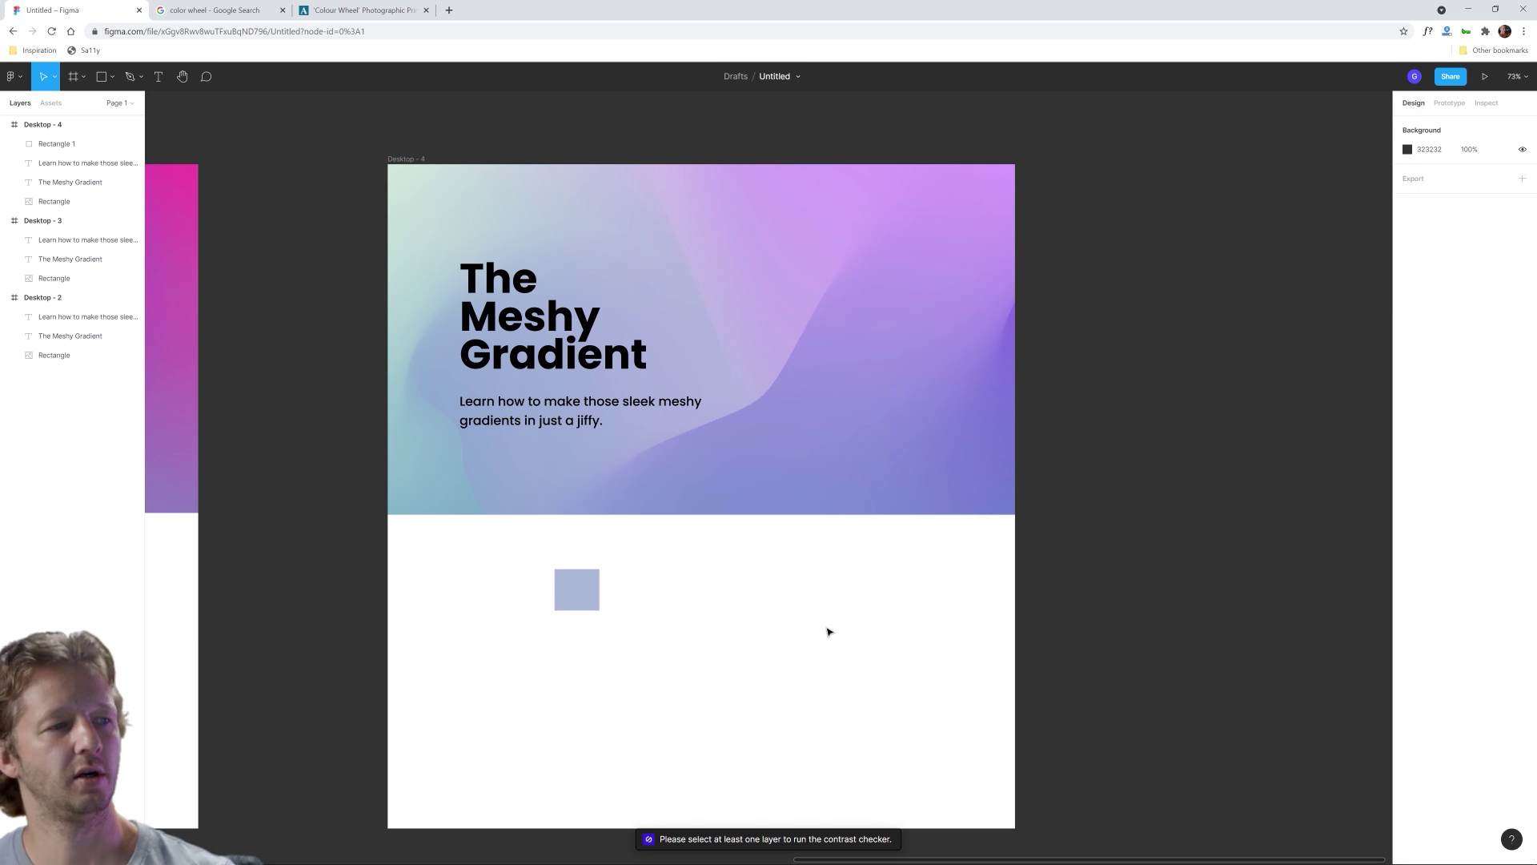
scroll(827, 632, down, 5)
scroll(731, 563, left, 5)
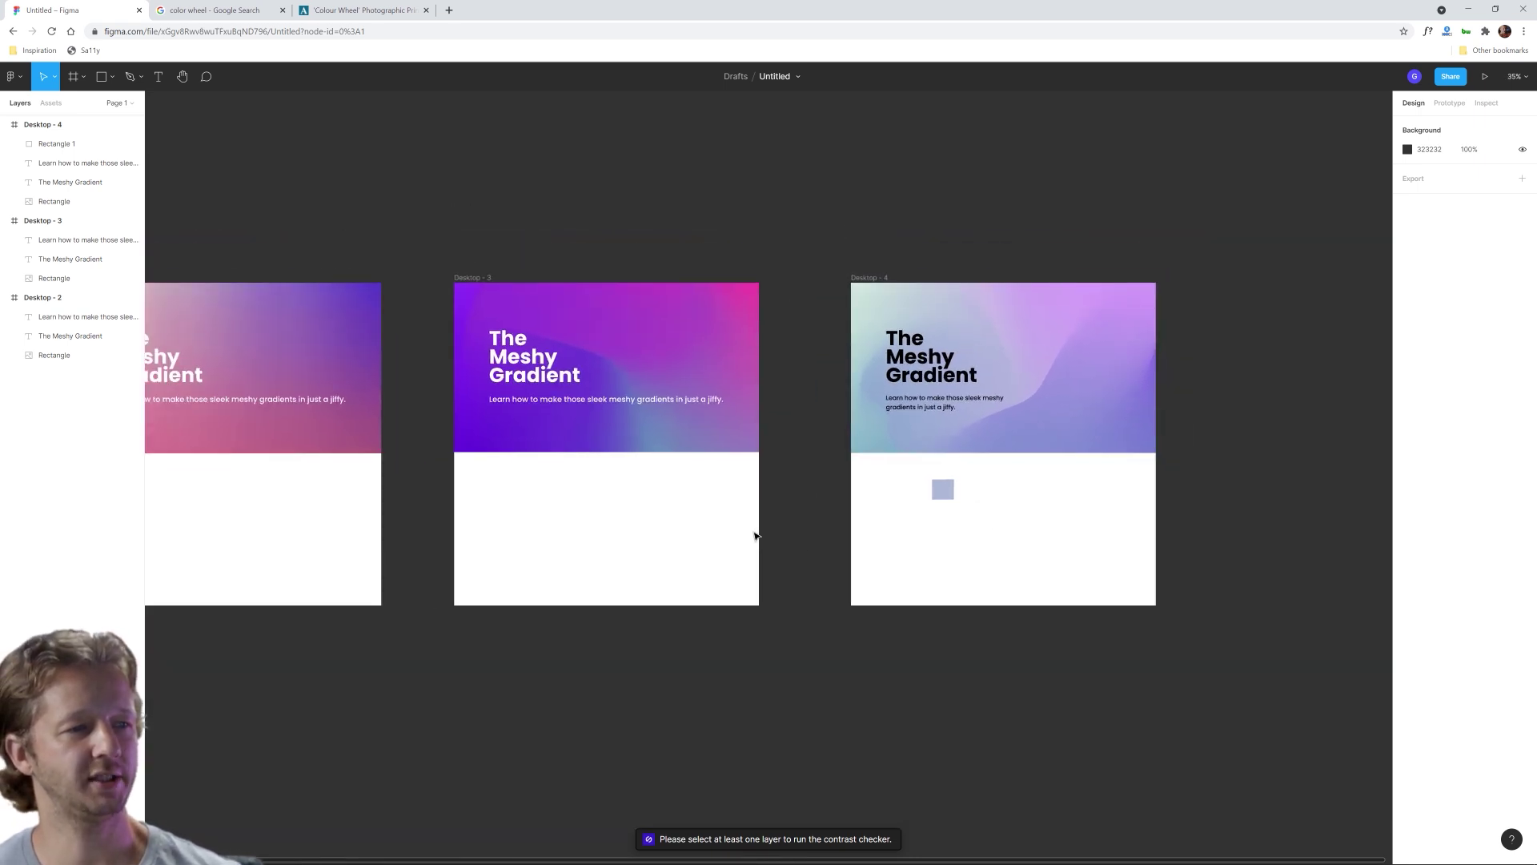
scroll(864, 521, down, 2)
drag(865, 522, 887, 509)
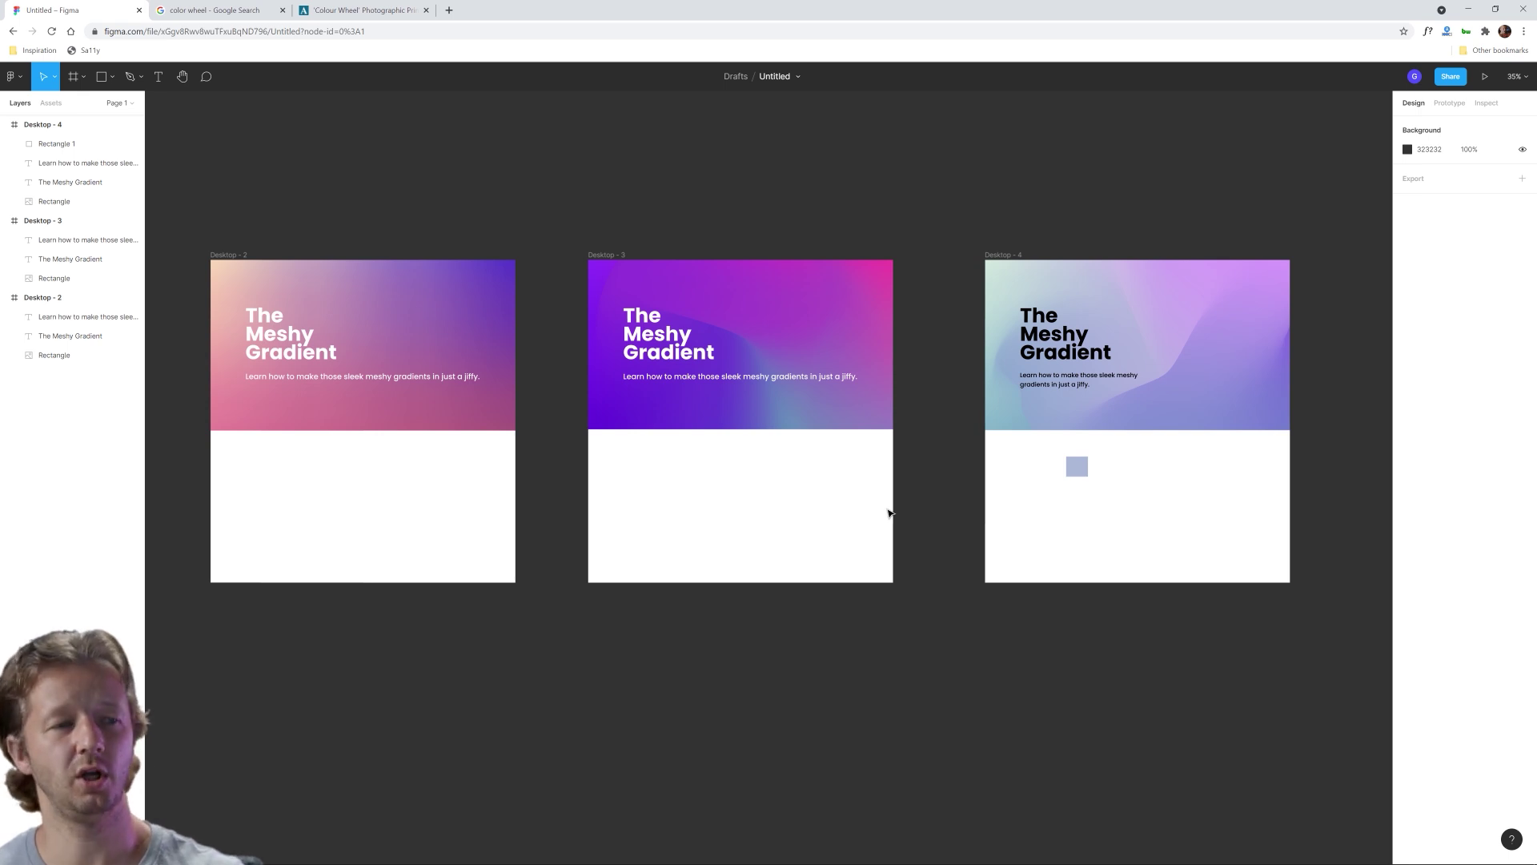
click(1082, 469)
click(1135, 480)
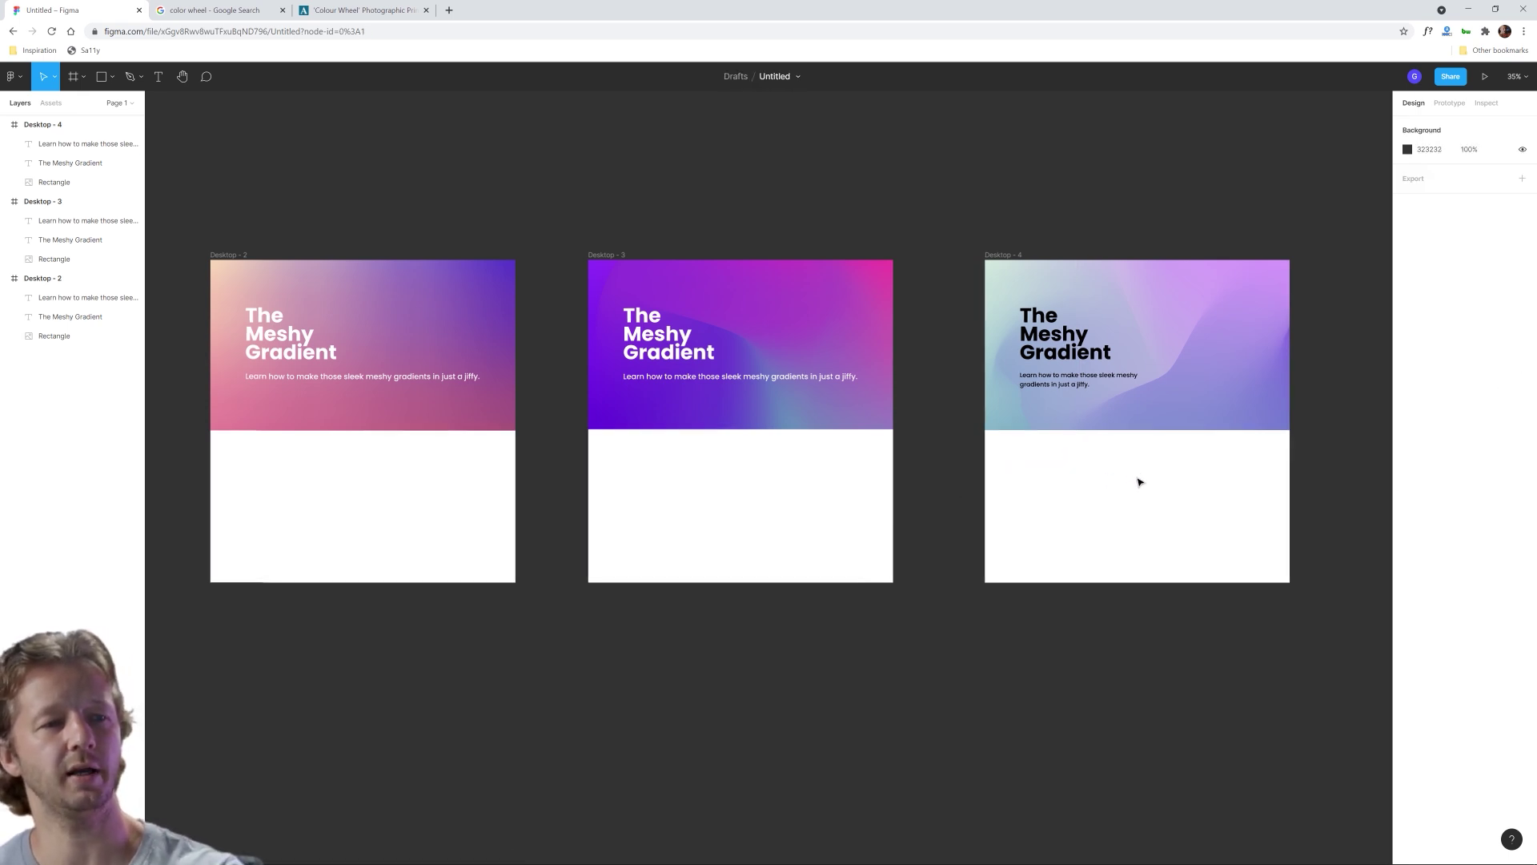